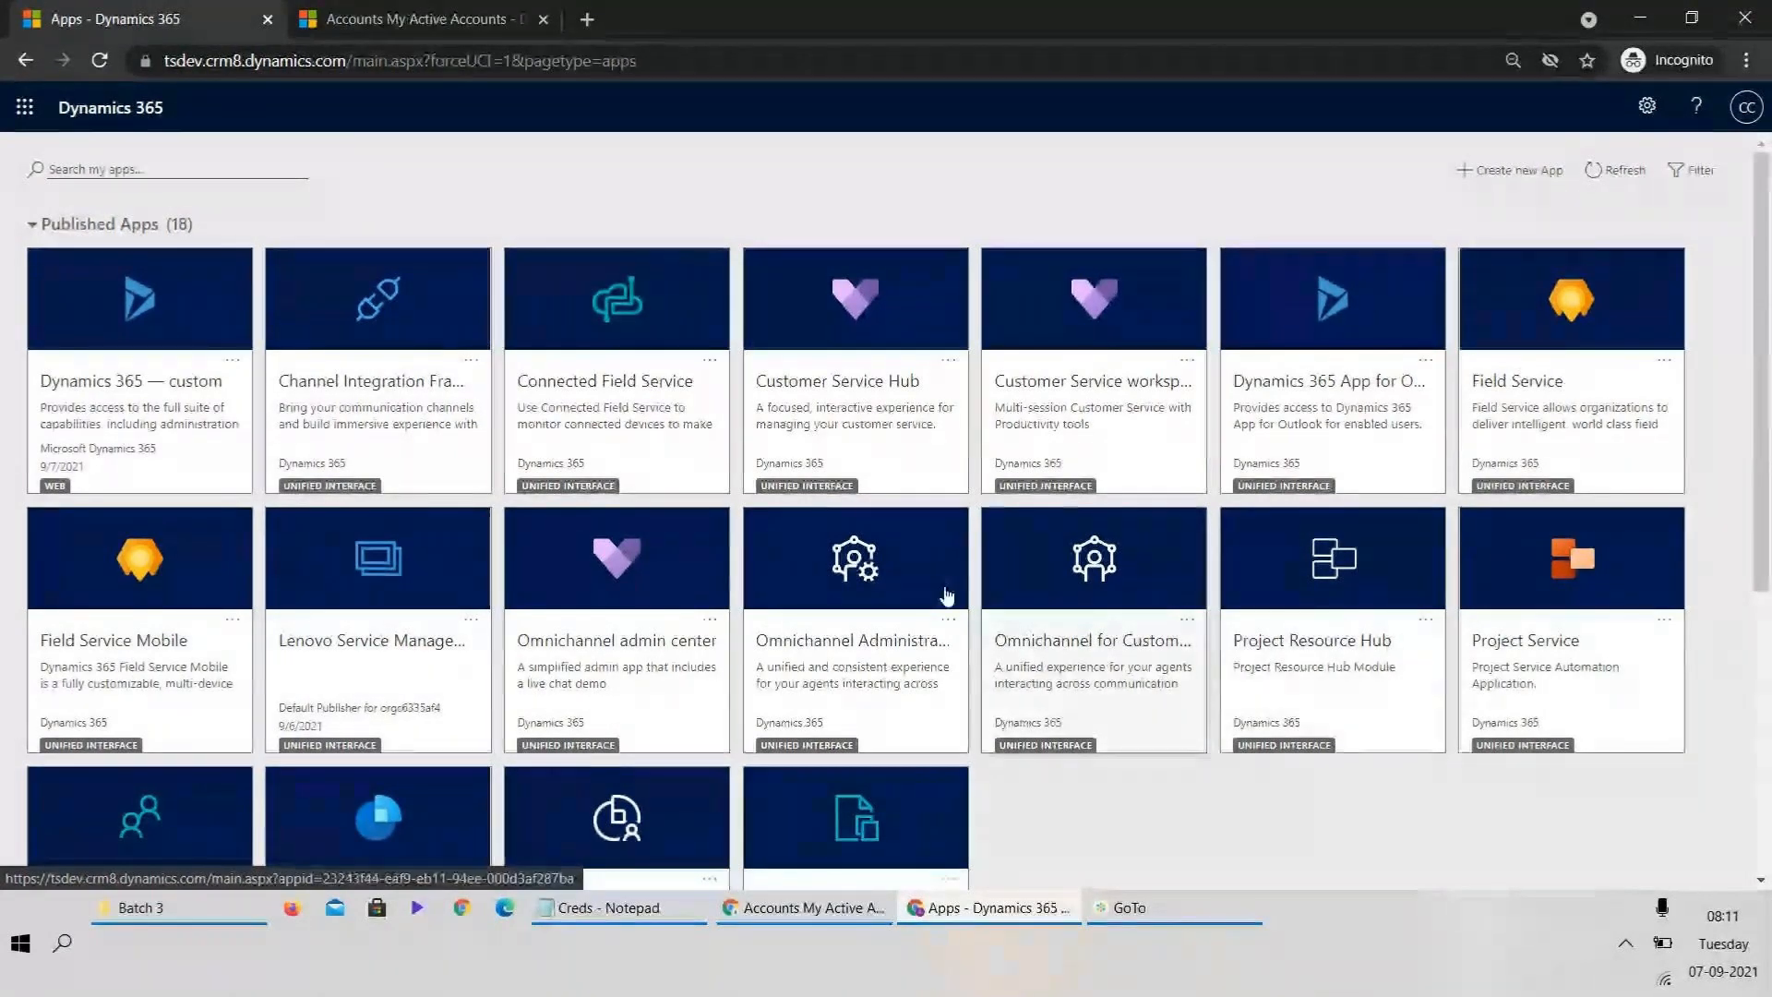
- Compare the accounts signed in to Dynamics 365 in the incognito and regular browser windows
click(399, 20)
click(134, 49)
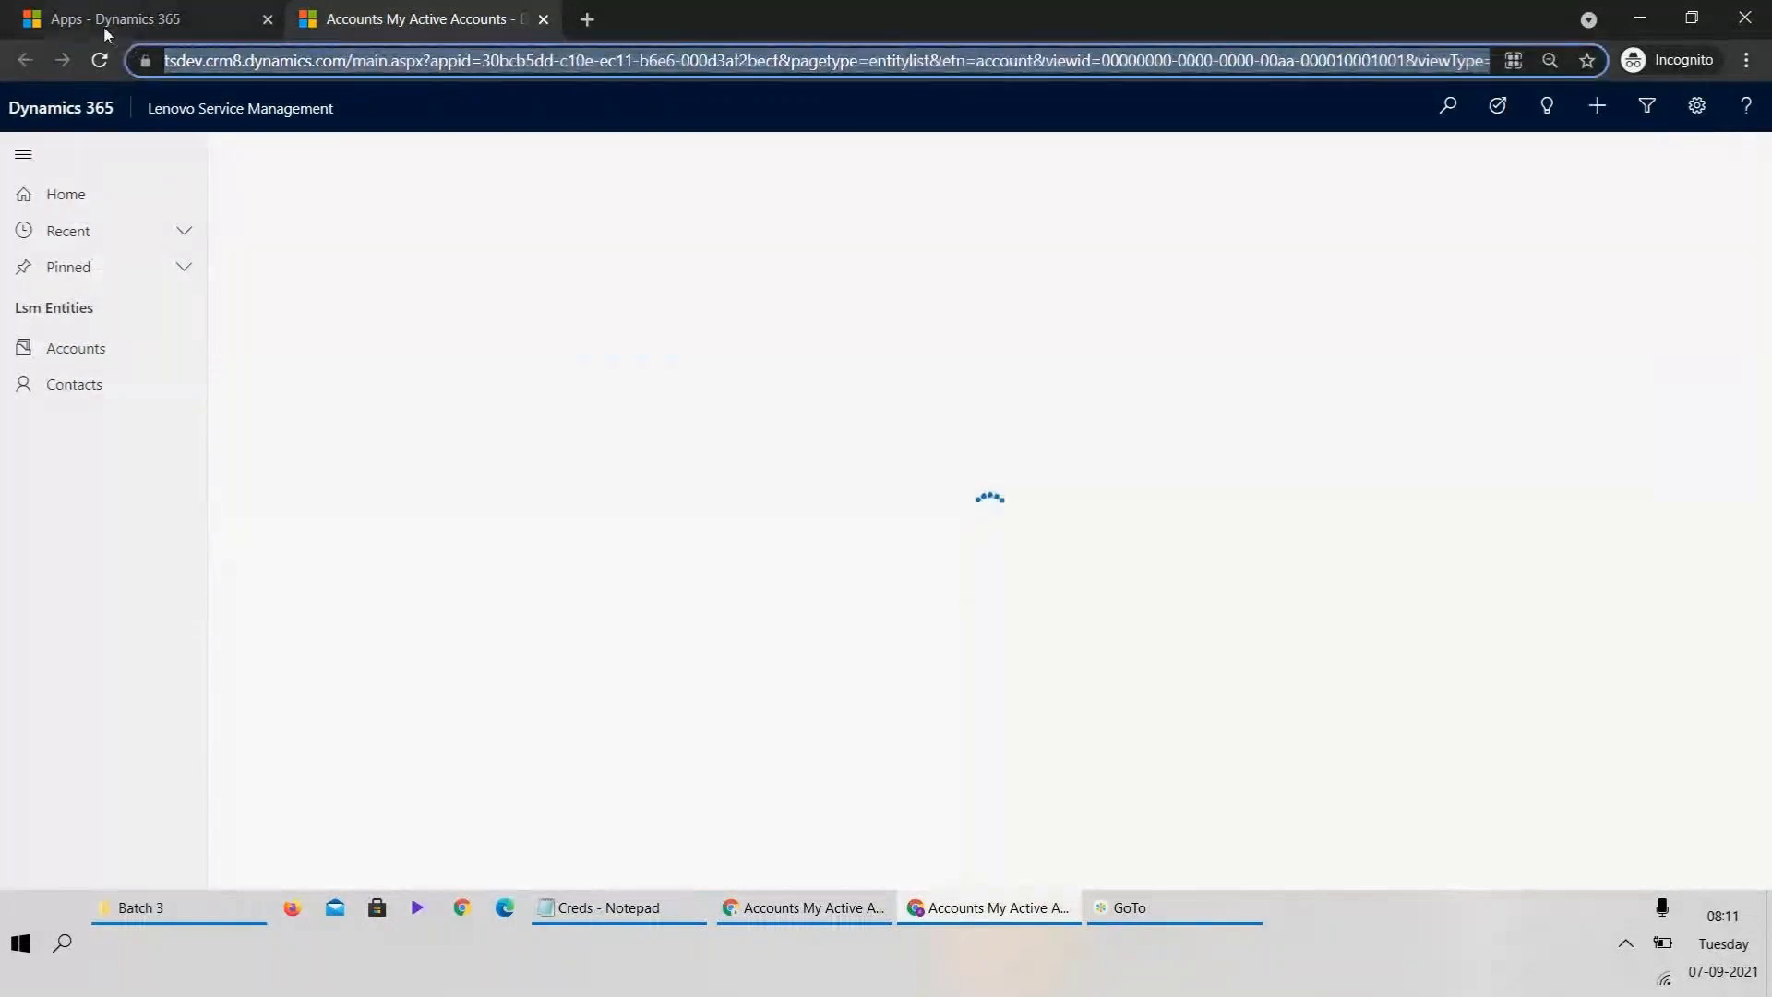
click(104, 32)
key(alt+Tab)
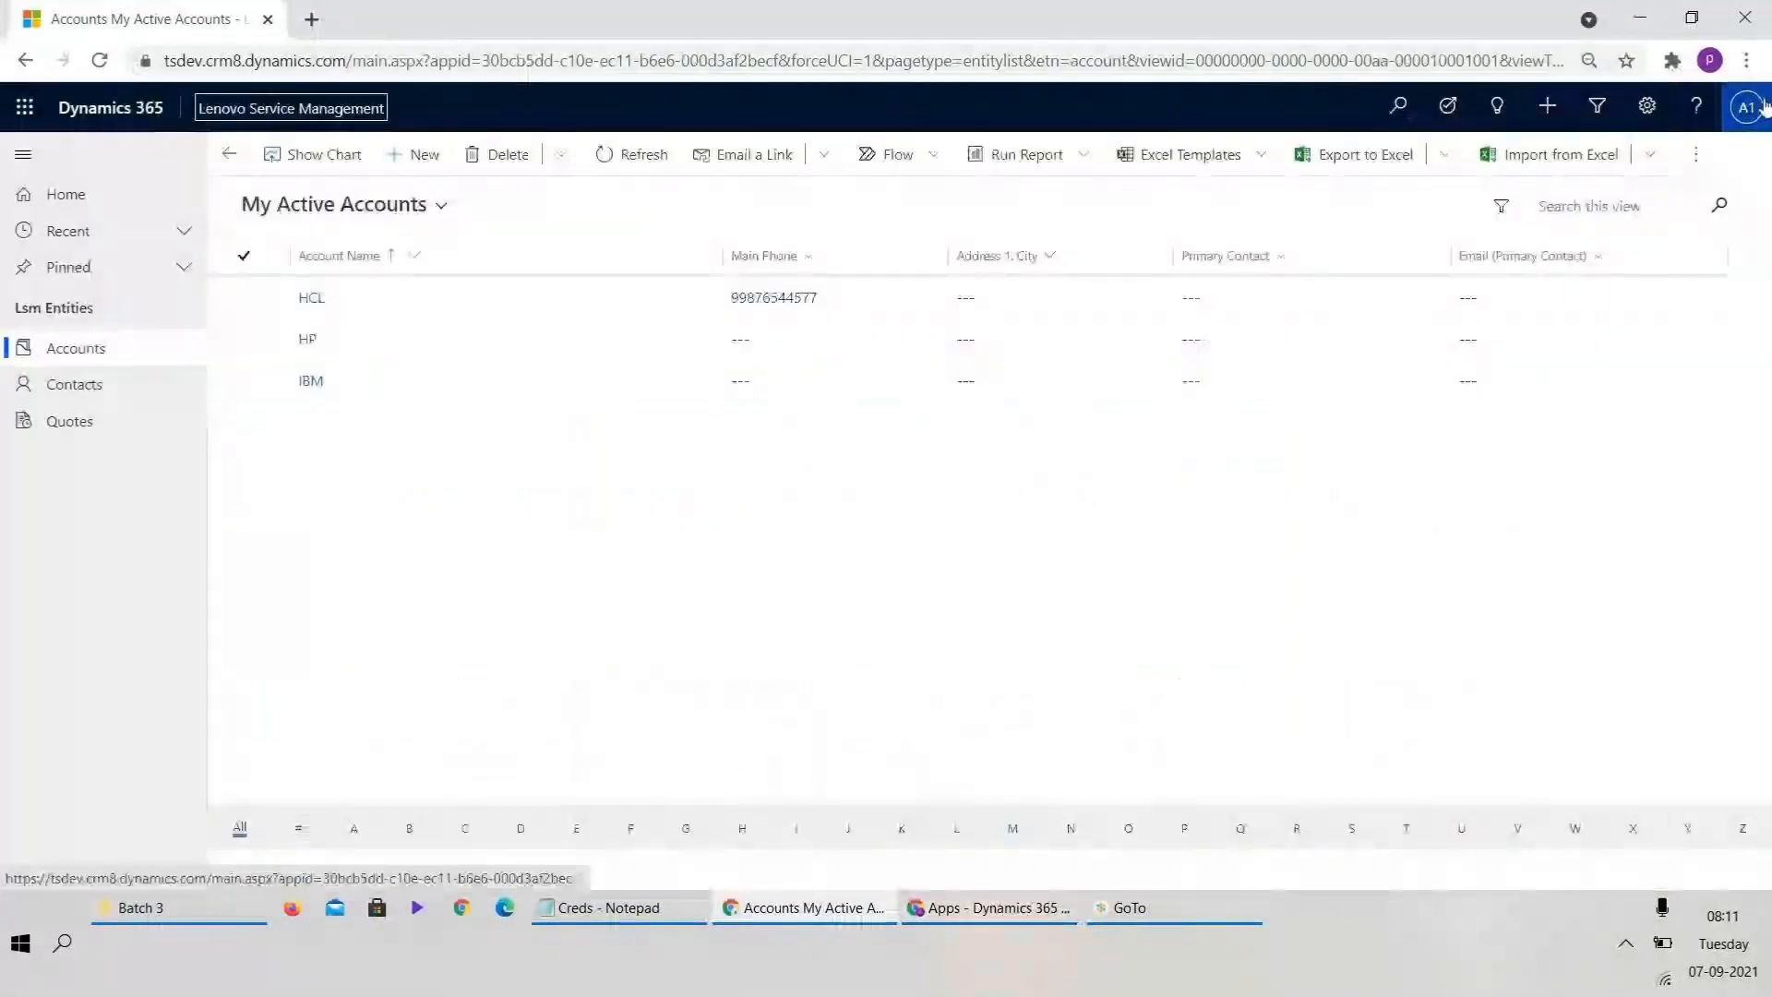
click(1745, 107)
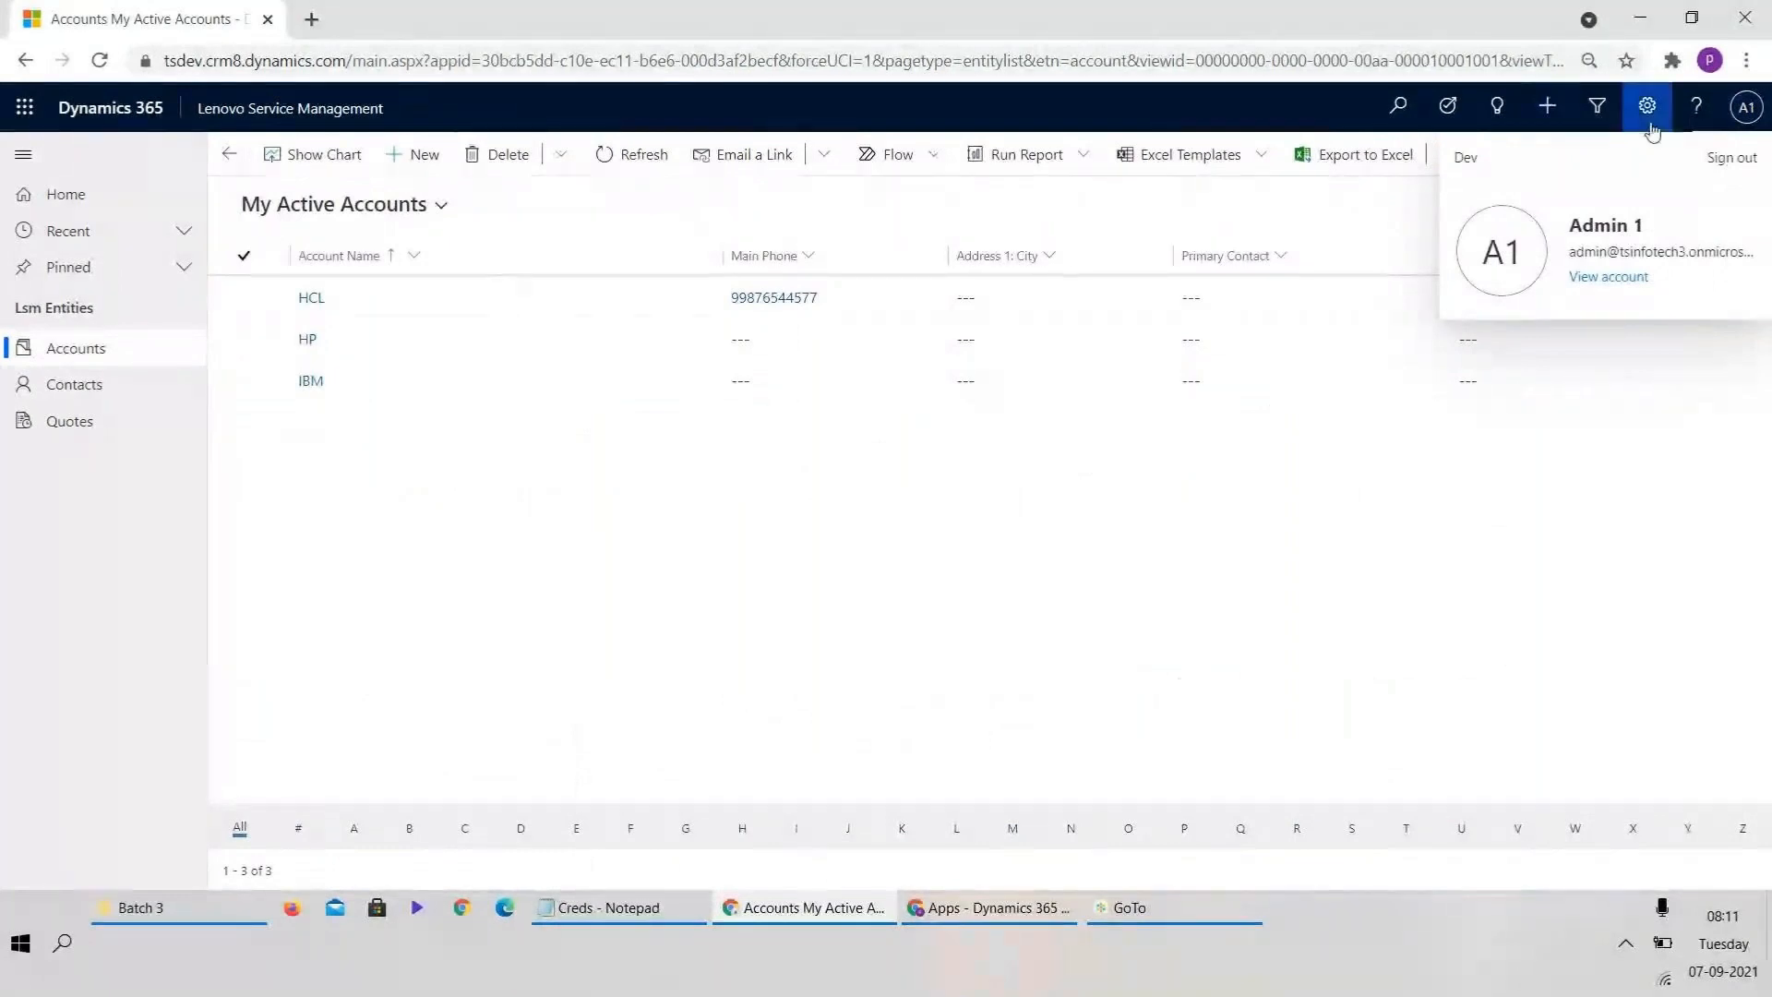
key(alt+Tab)
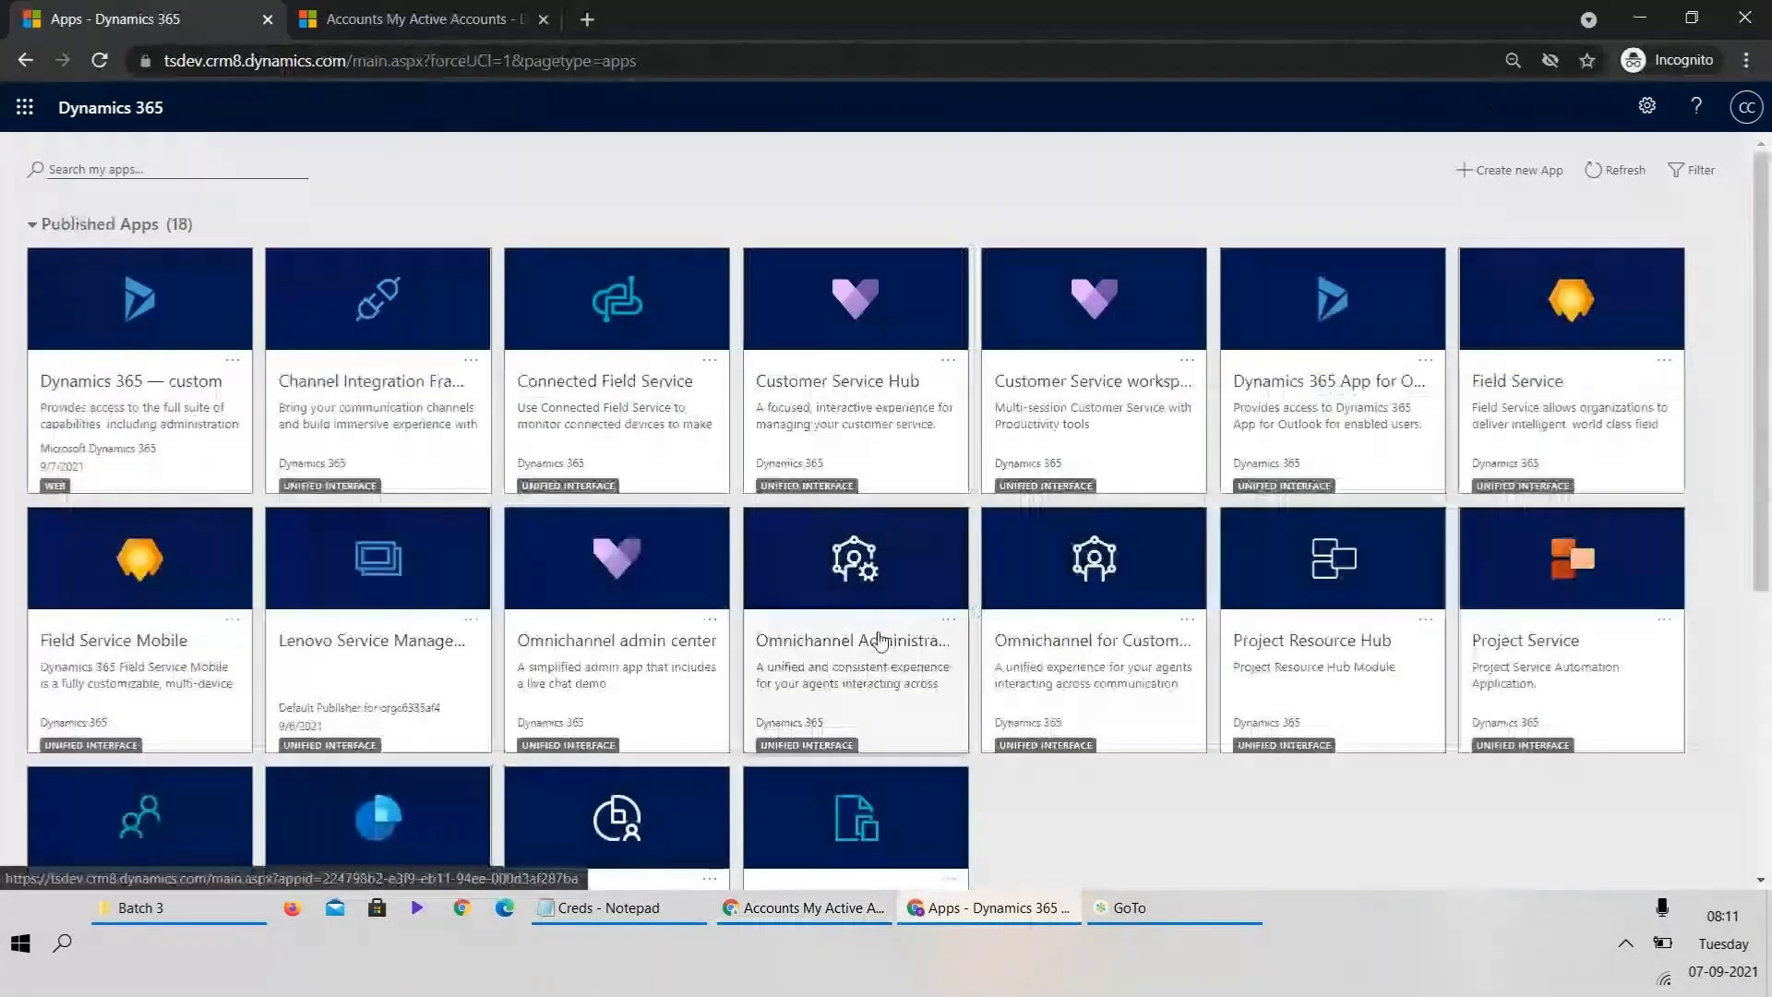
key(alt+Tab)
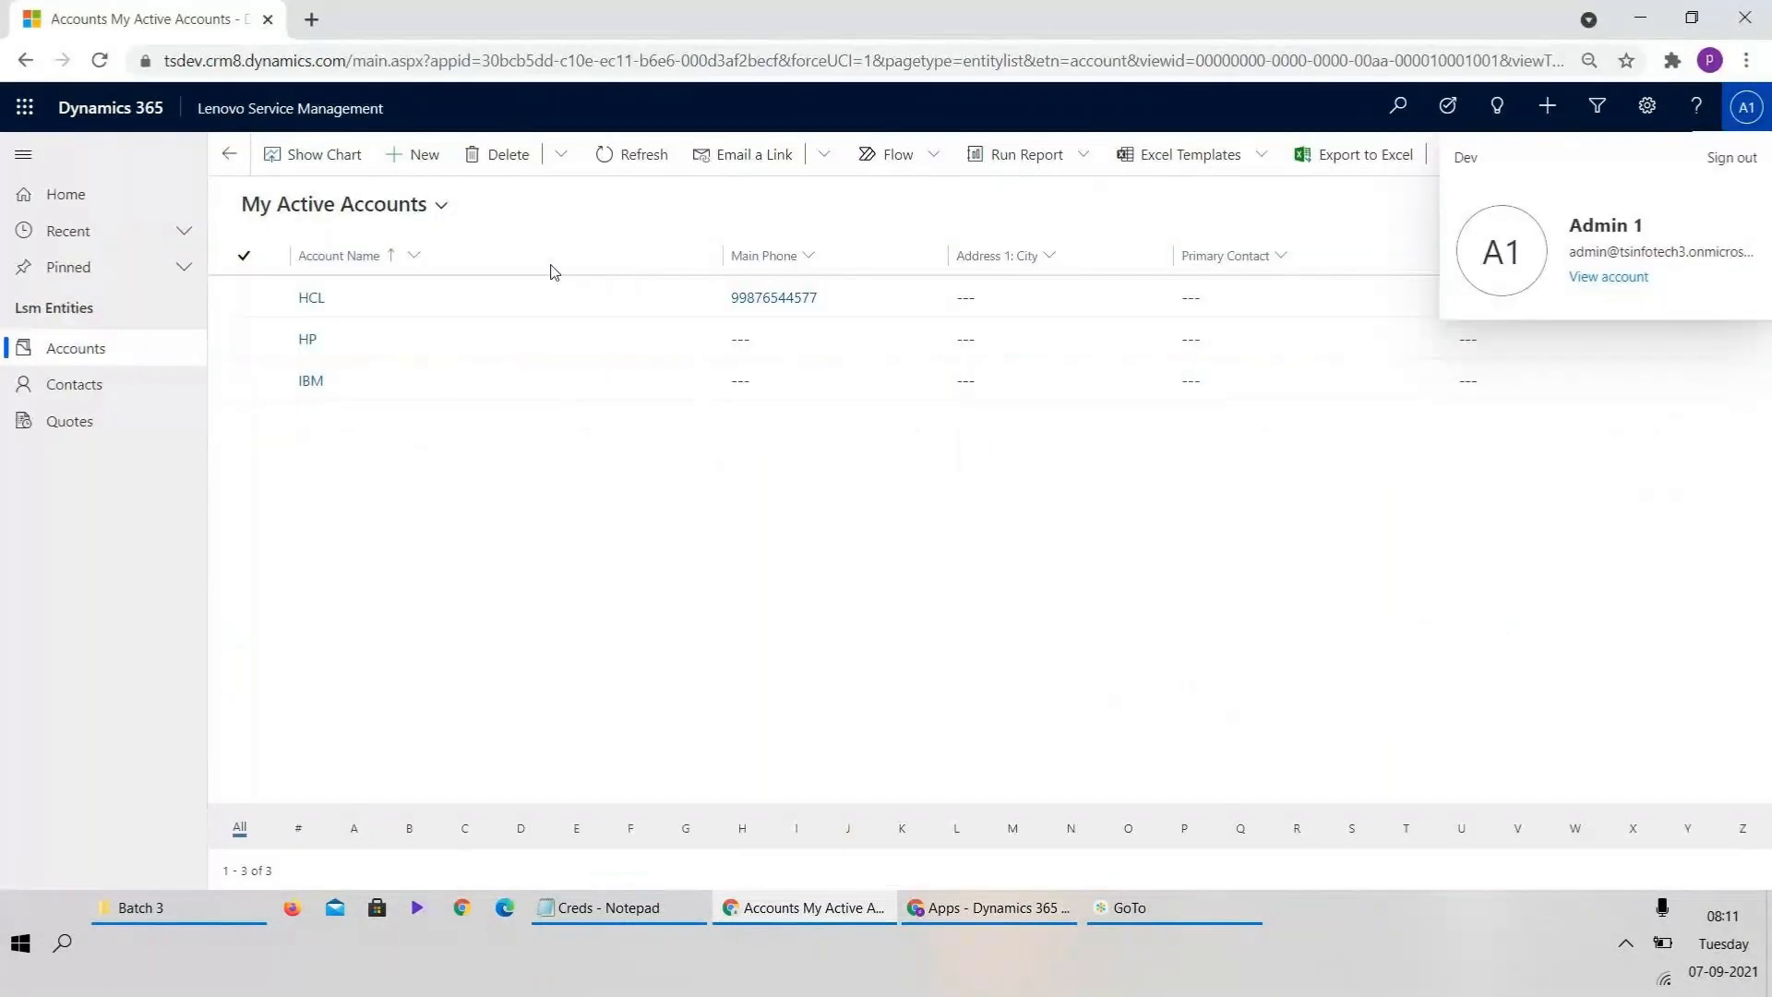
- Open the Security users list from Advanced Settings and show the Enabled Users view
click(1643, 122)
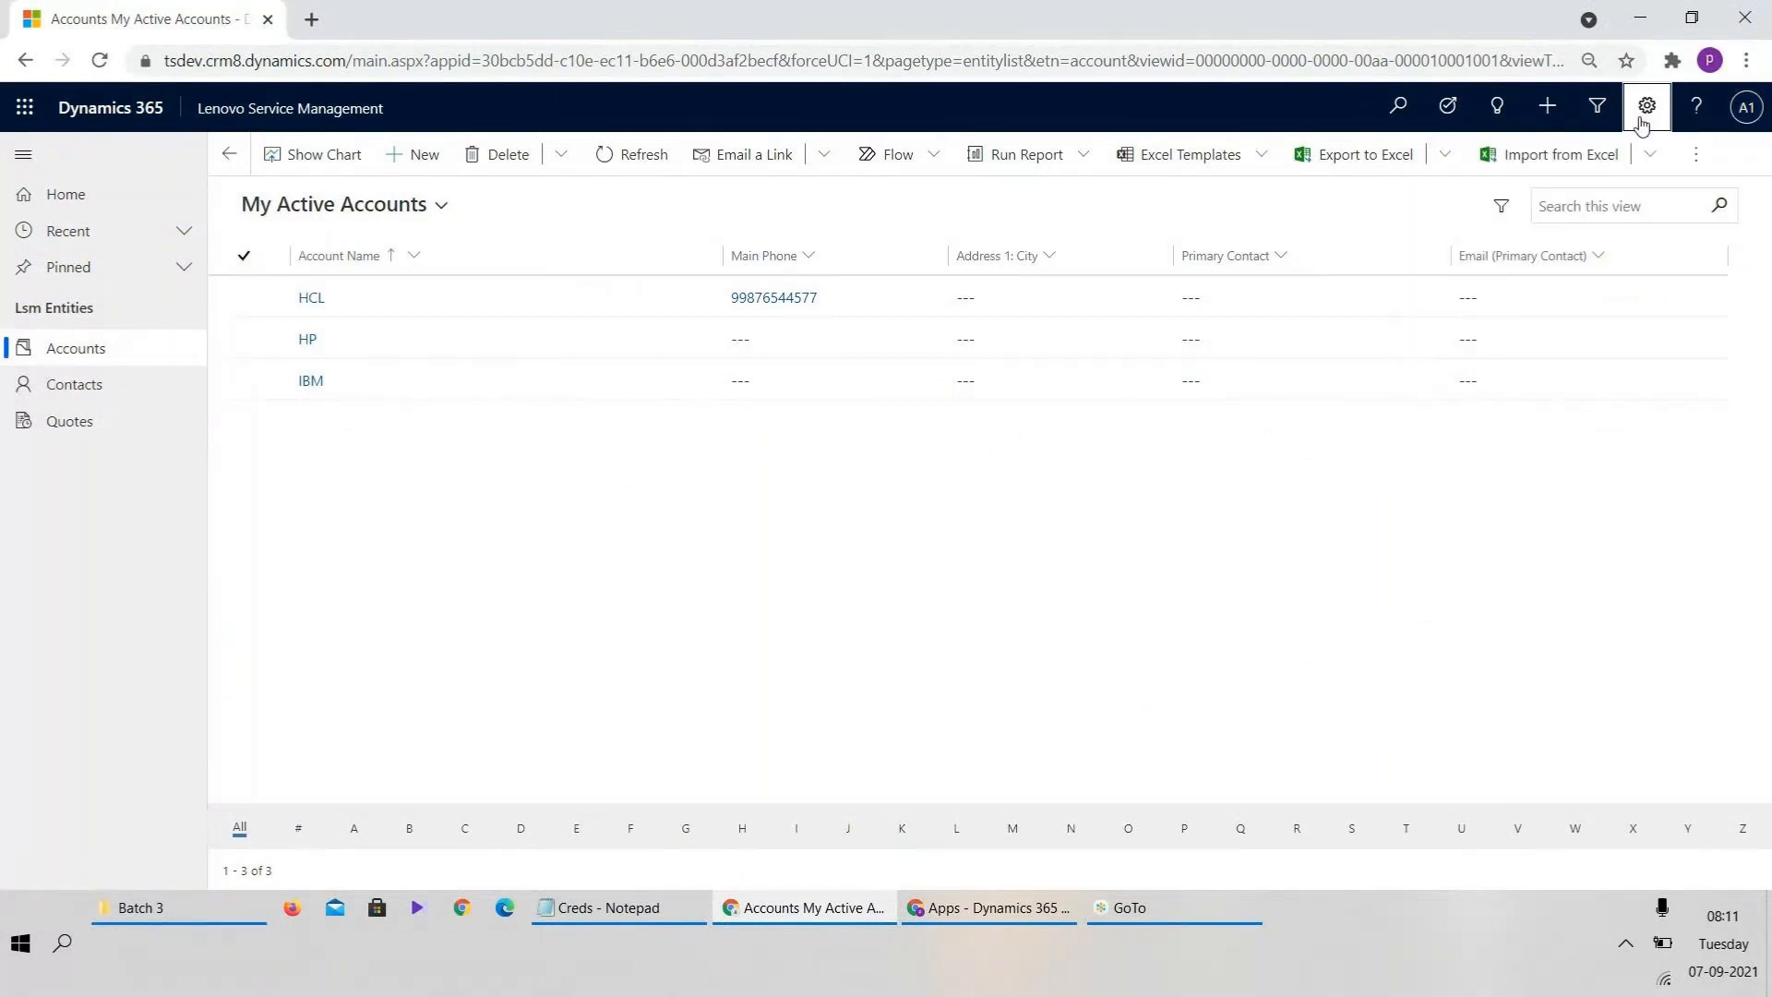
click(1643, 120)
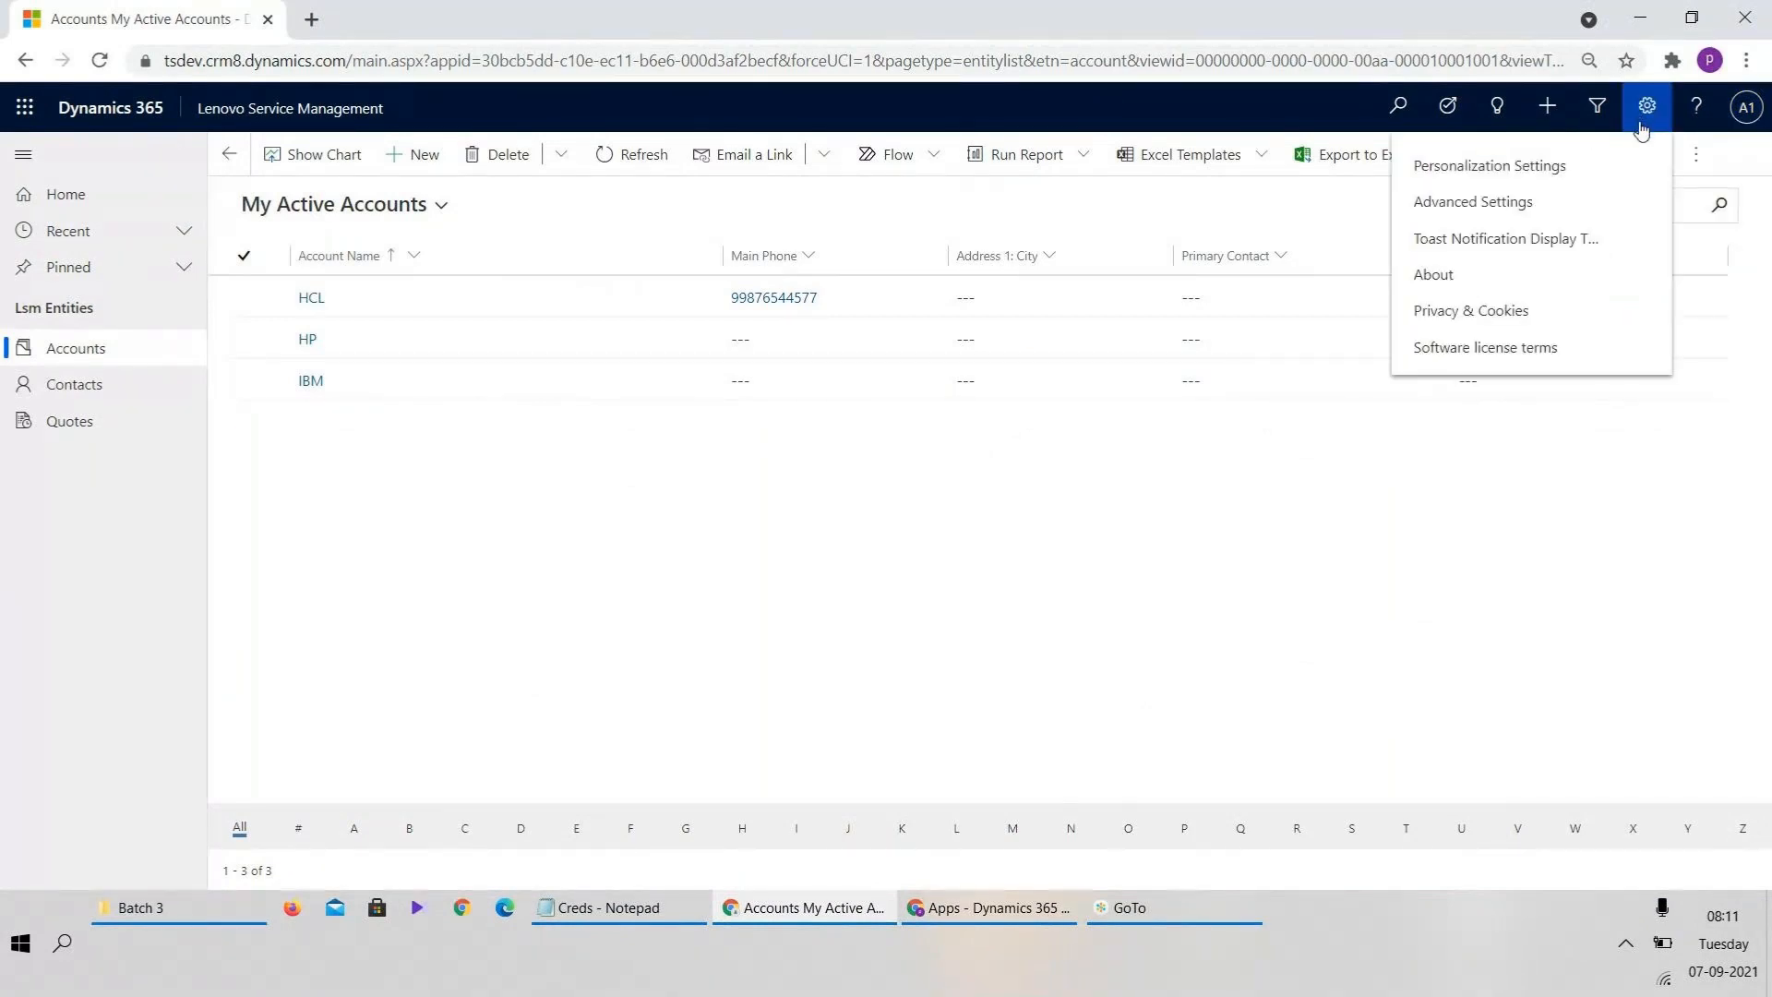
click(1489, 210)
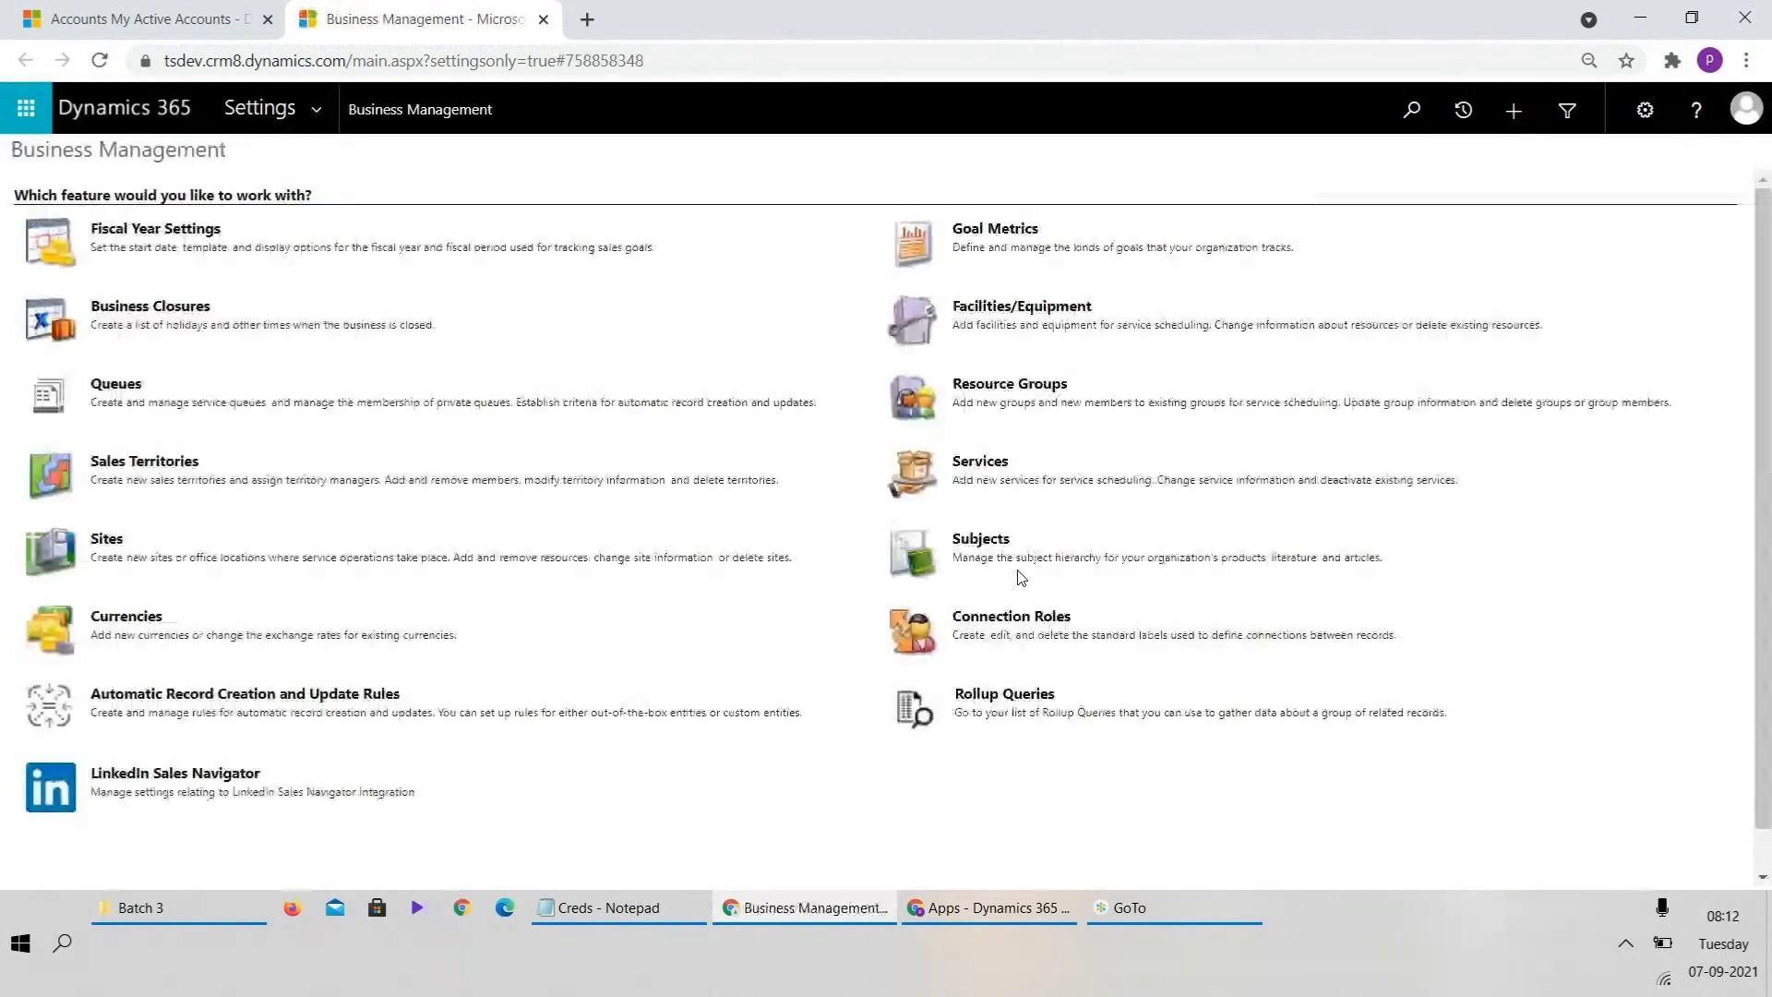
click(318, 111)
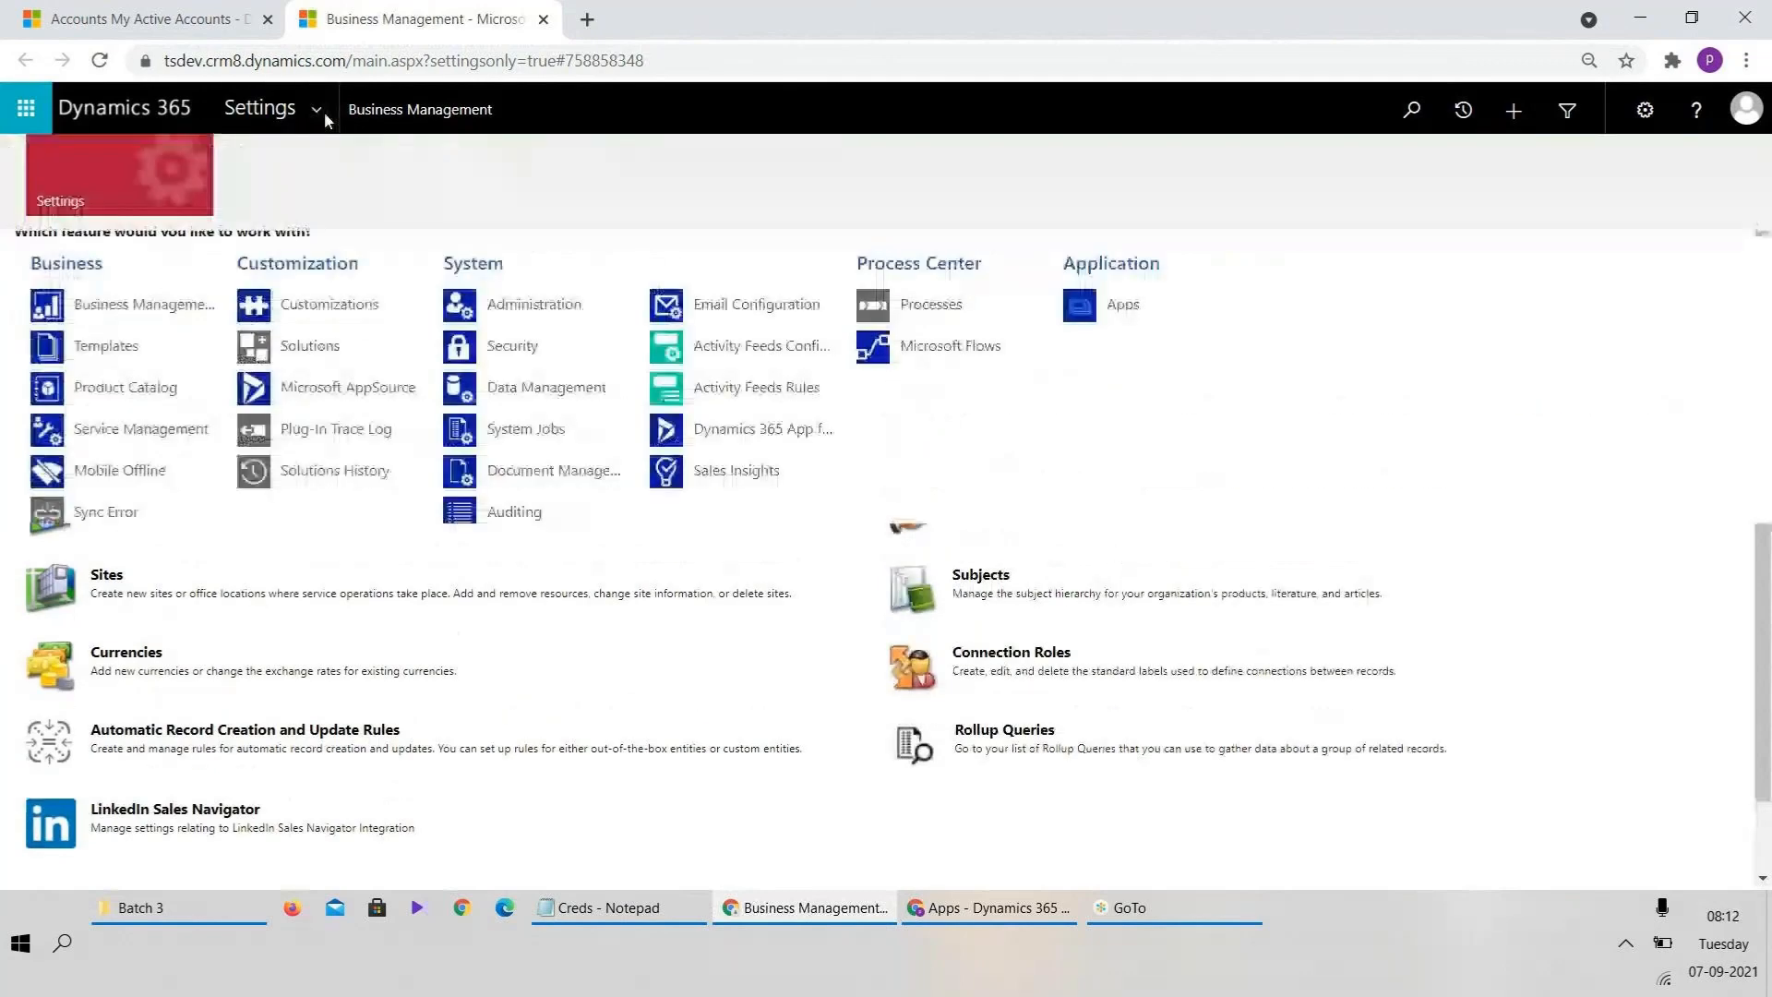
click(549, 350)
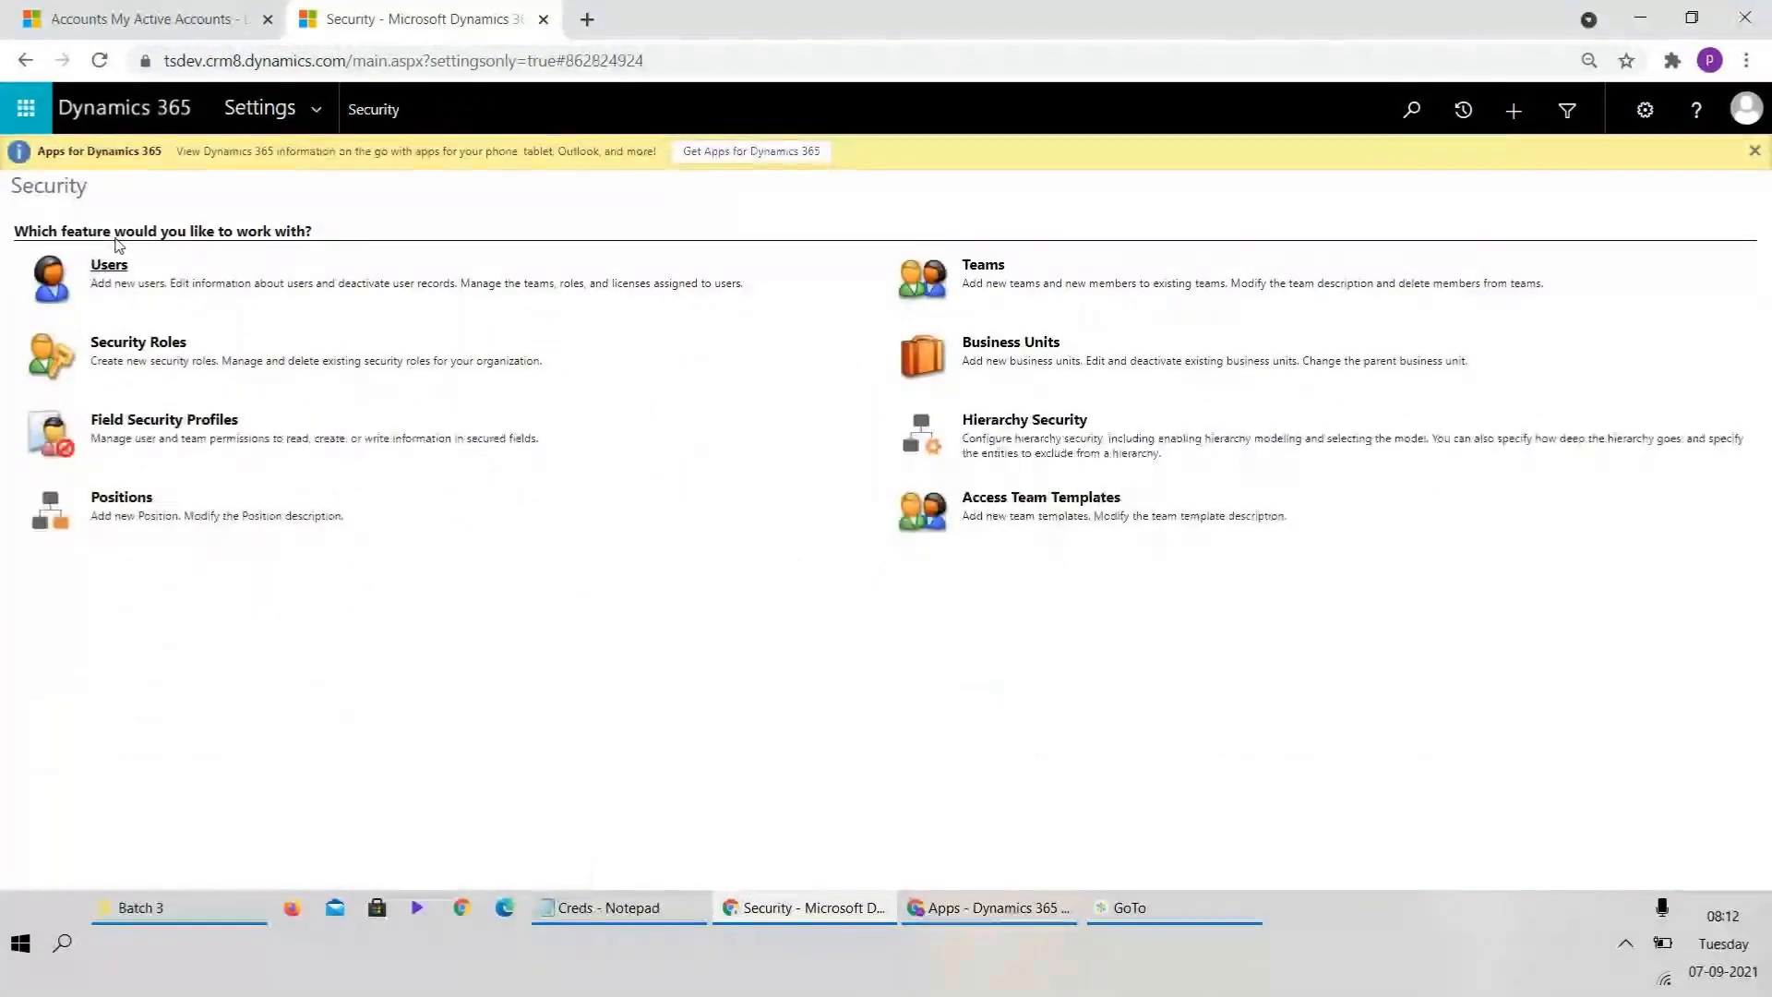
click(109, 268)
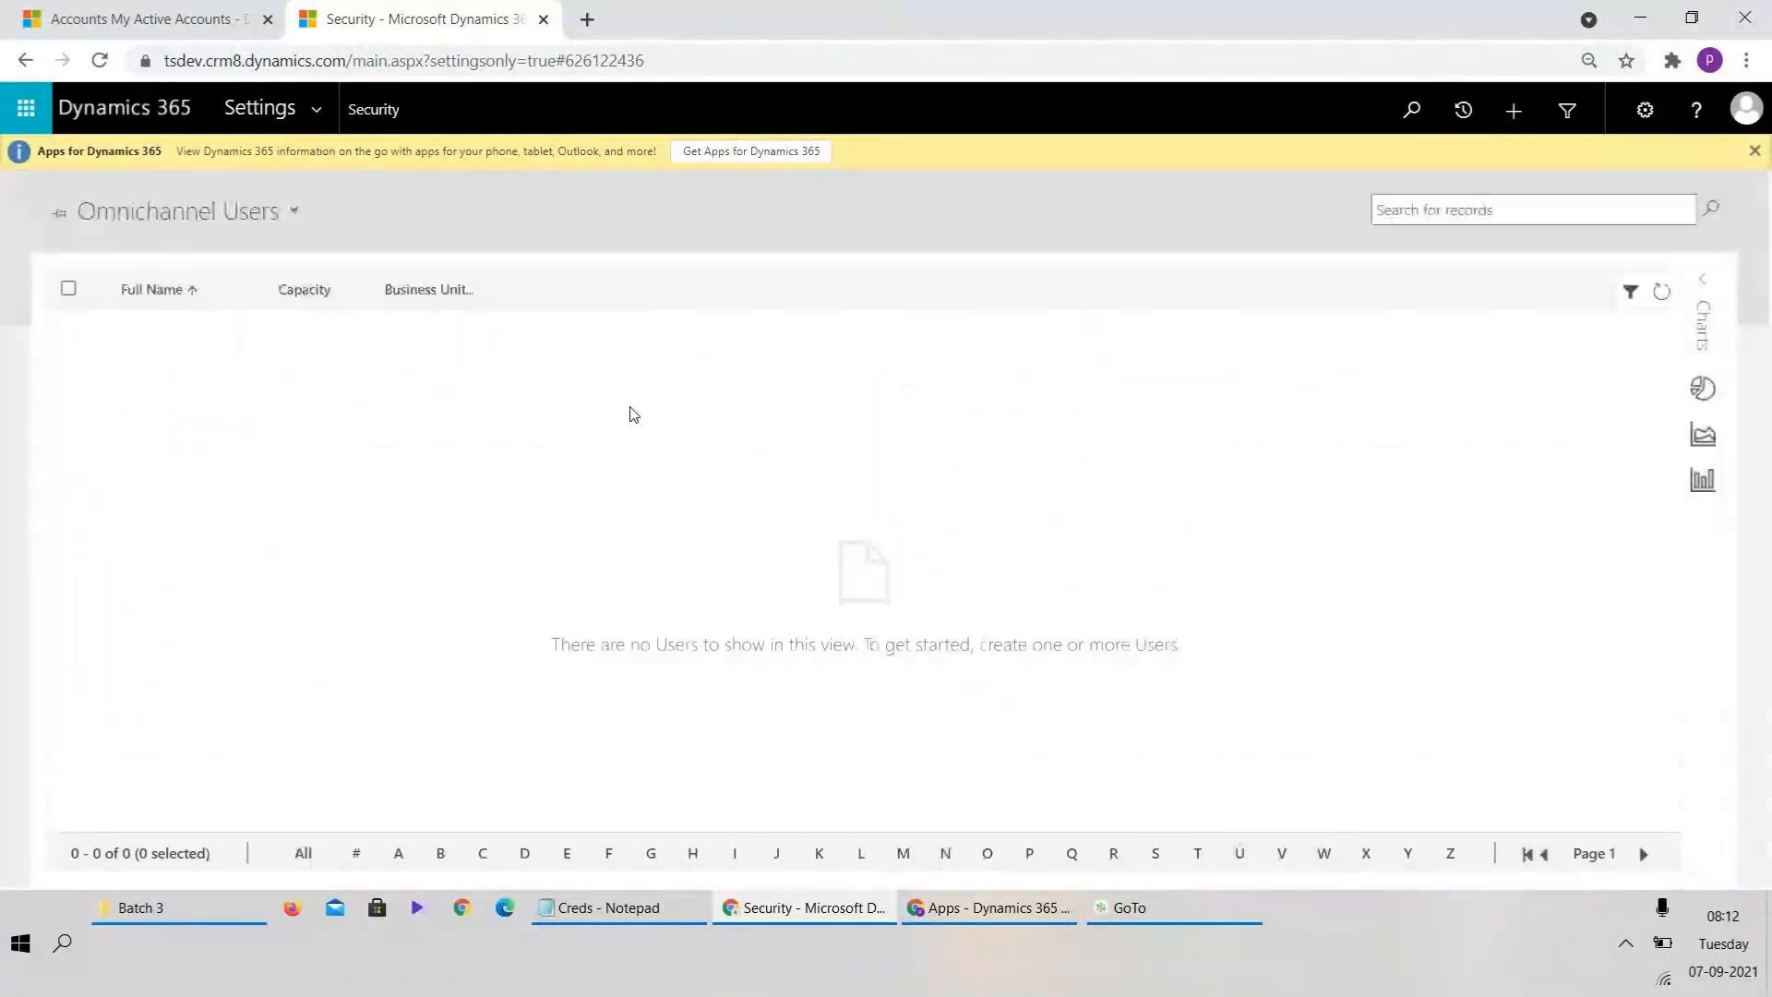
click(258, 261)
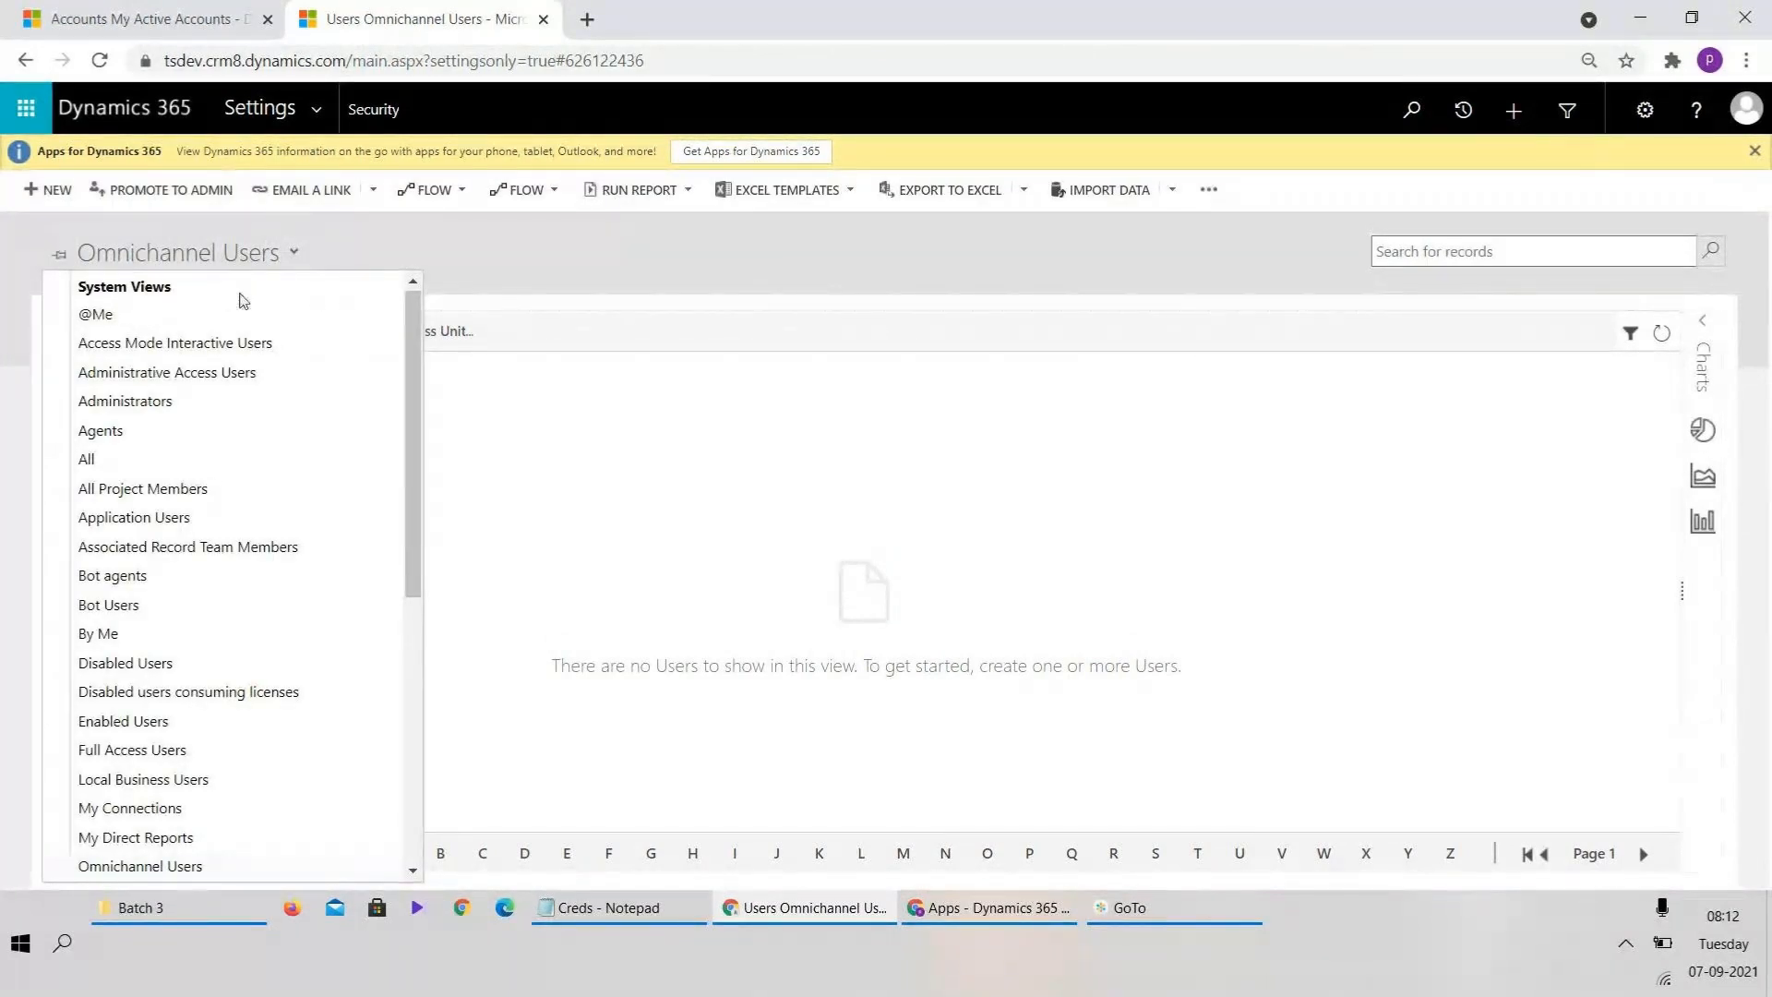
click(165, 721)
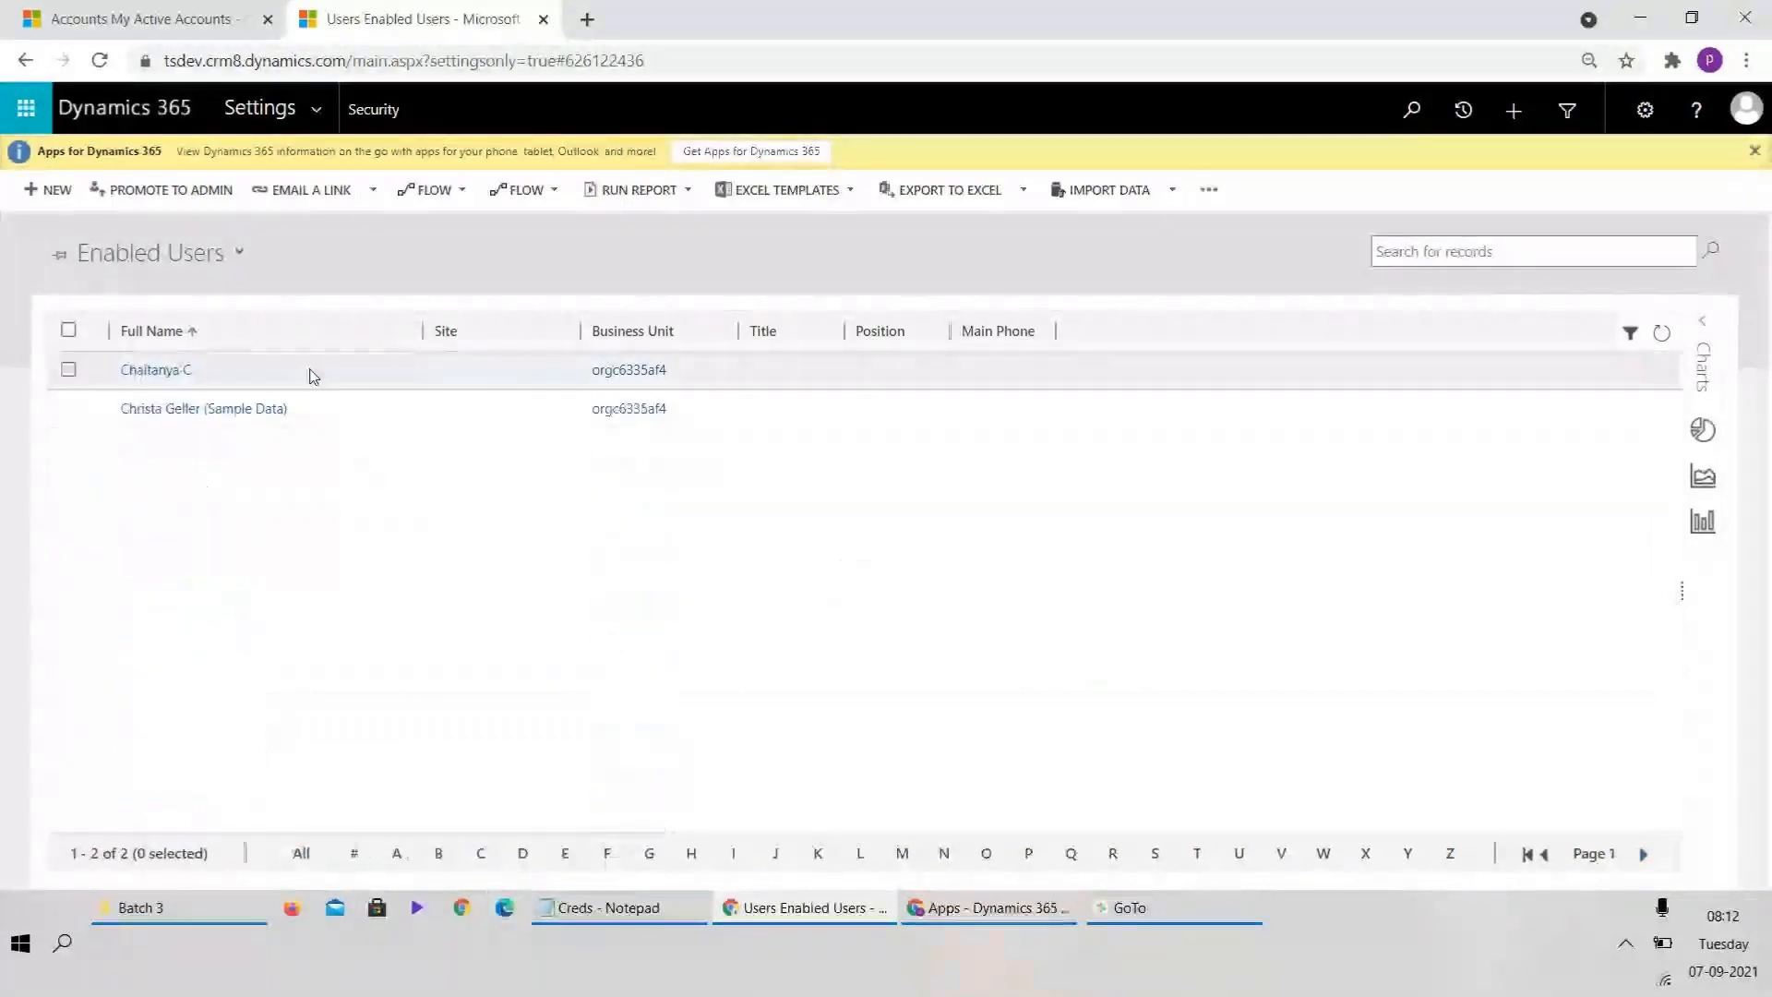
- Open the first enabled user's record and bring up Manage Roles to browse the role list
click(71, 370)
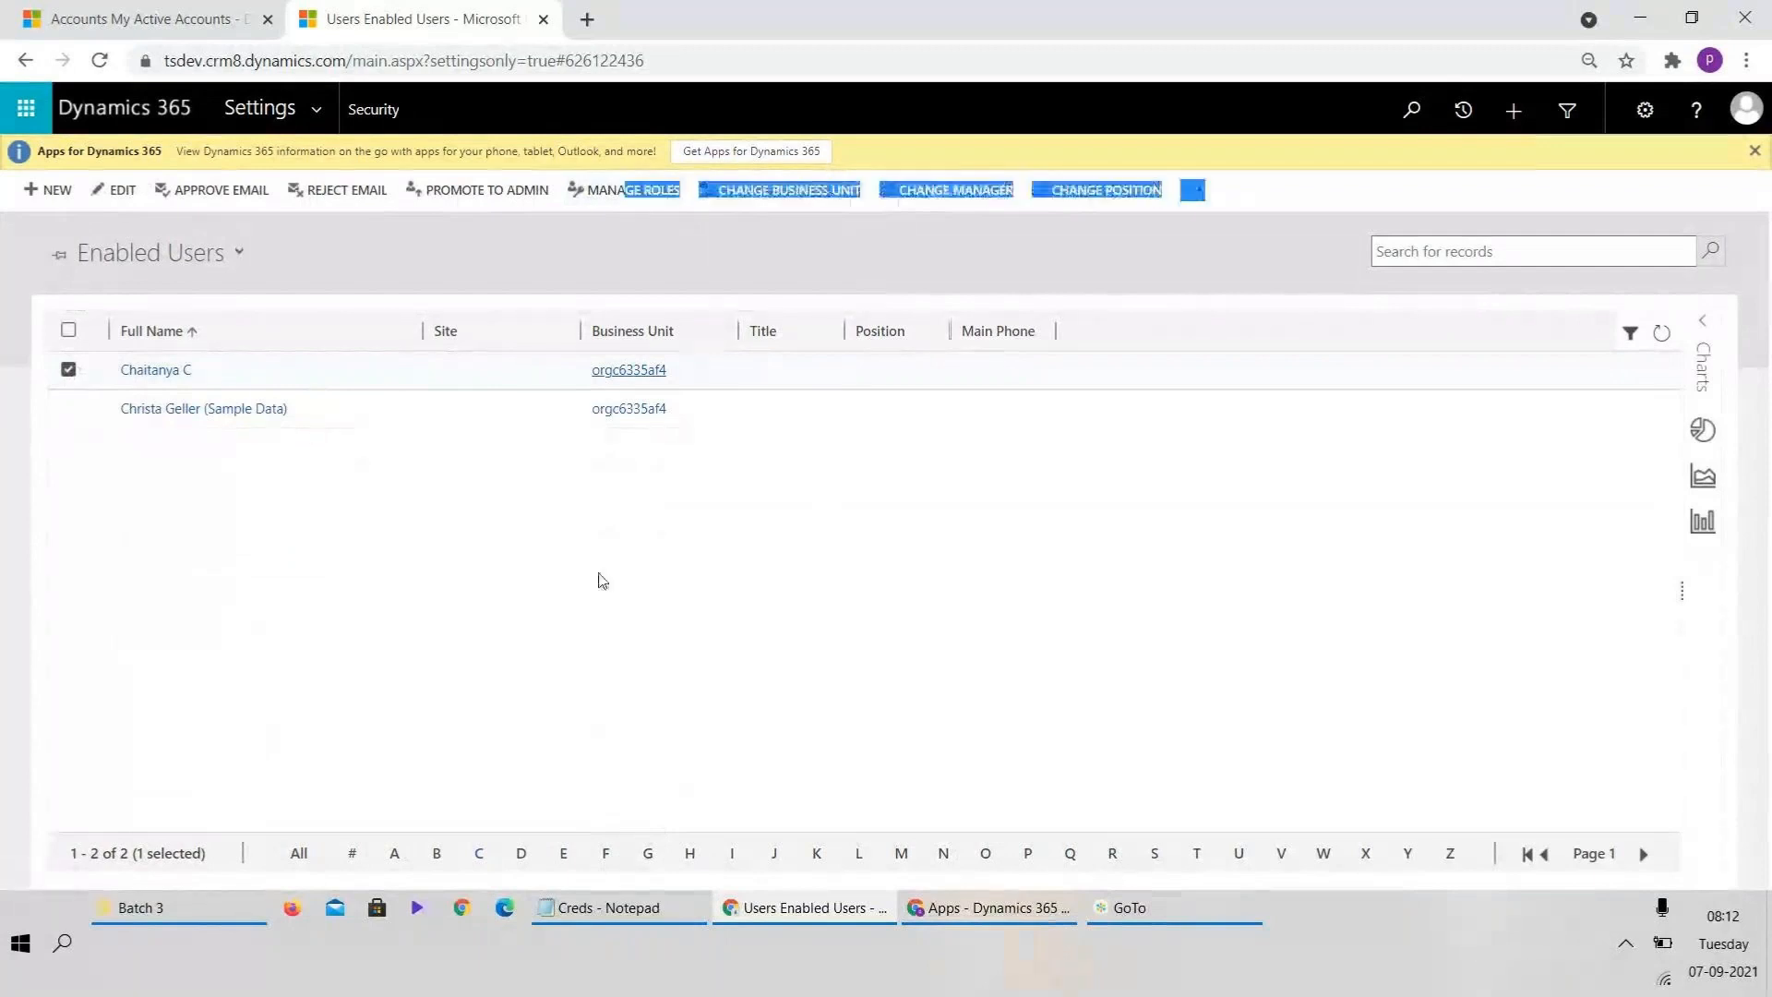
double_click(349, 385)
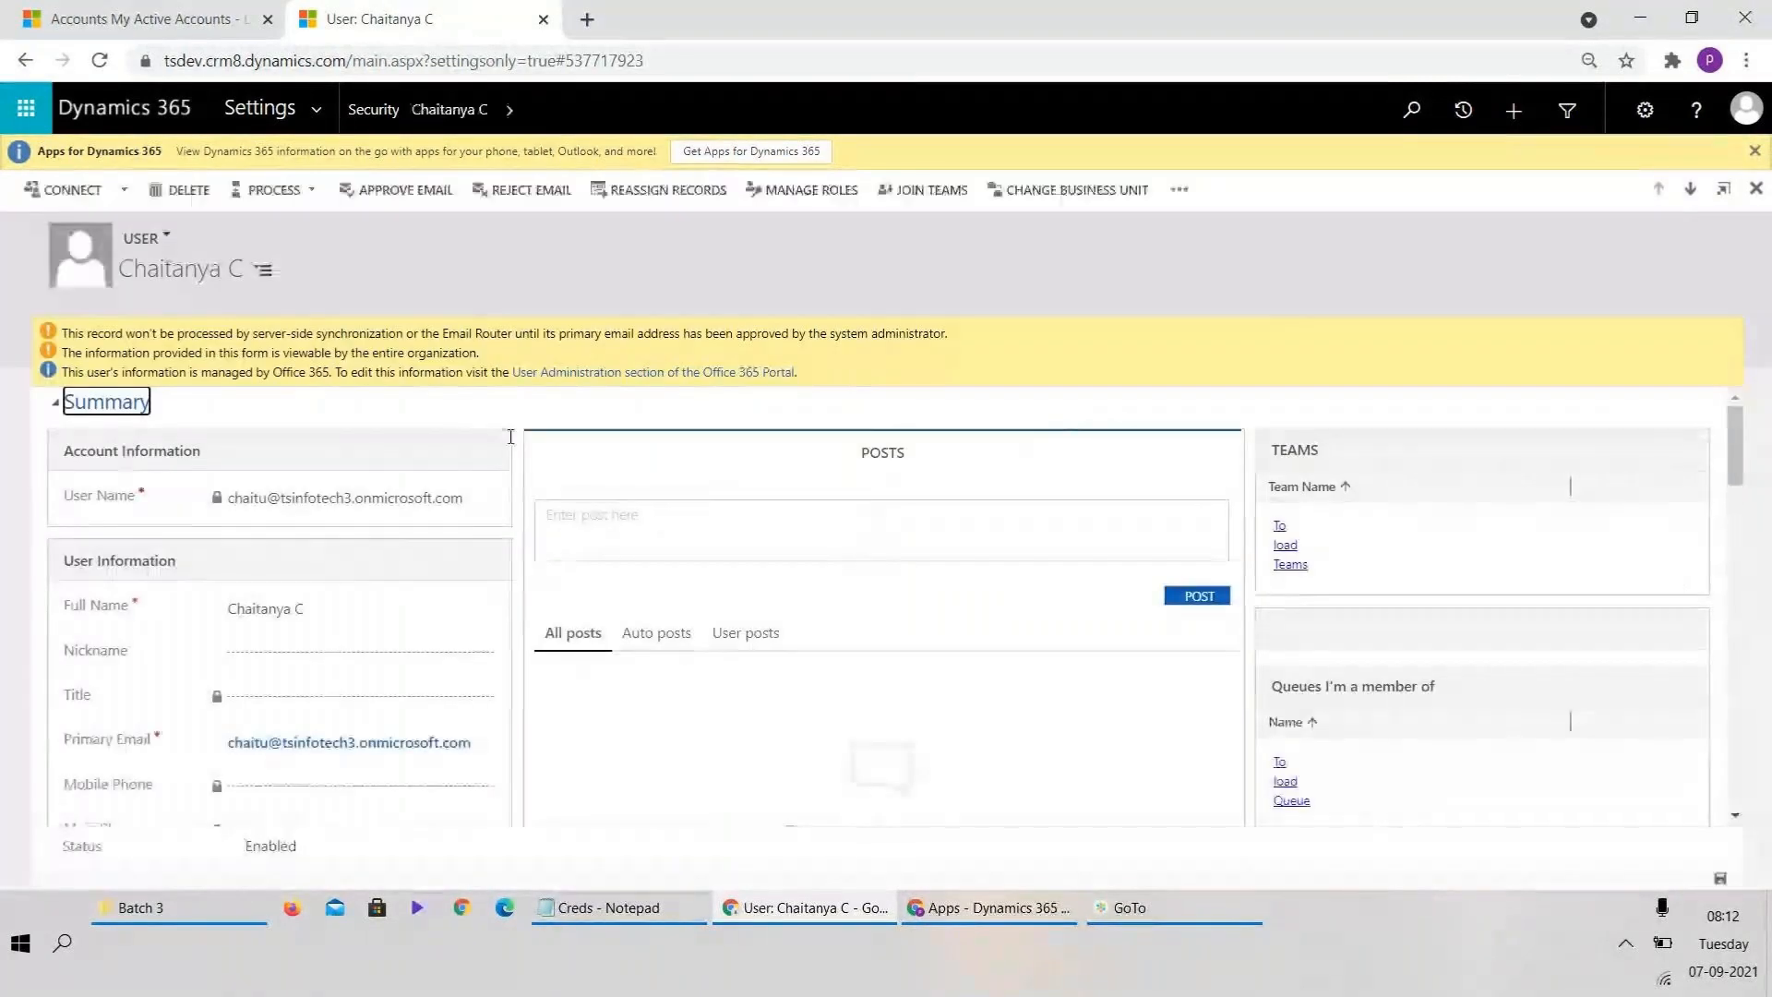
click(783, 192)
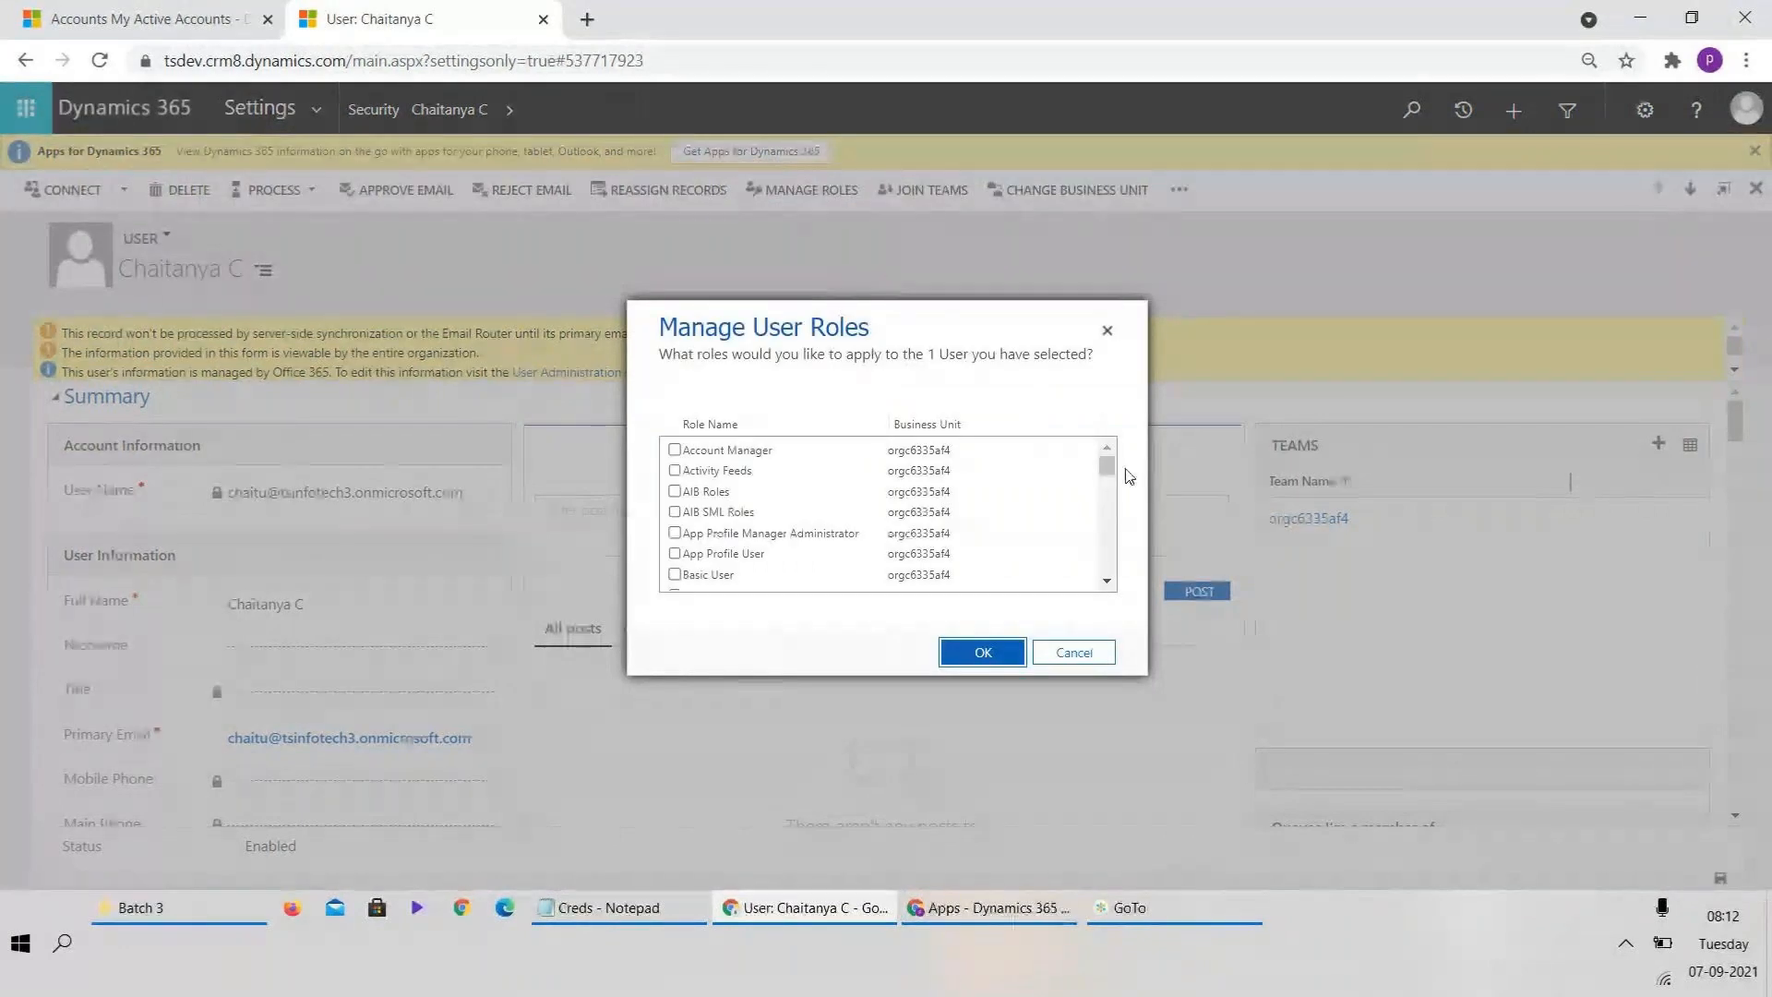
mouse_move(1108, 459)
mouse_down()
mouse_move(1116, 535)
mouse_move(1116, 425)
mouse_up()
mouse_move(1108, 467)
mouse_down()
mouse_move(1110, 552)
mouse_move(1096, 446)
mouse_up()
- Switch to File Explorer, open the CRM Topics - Technical document in Word and look over its topics
click(188, 913)
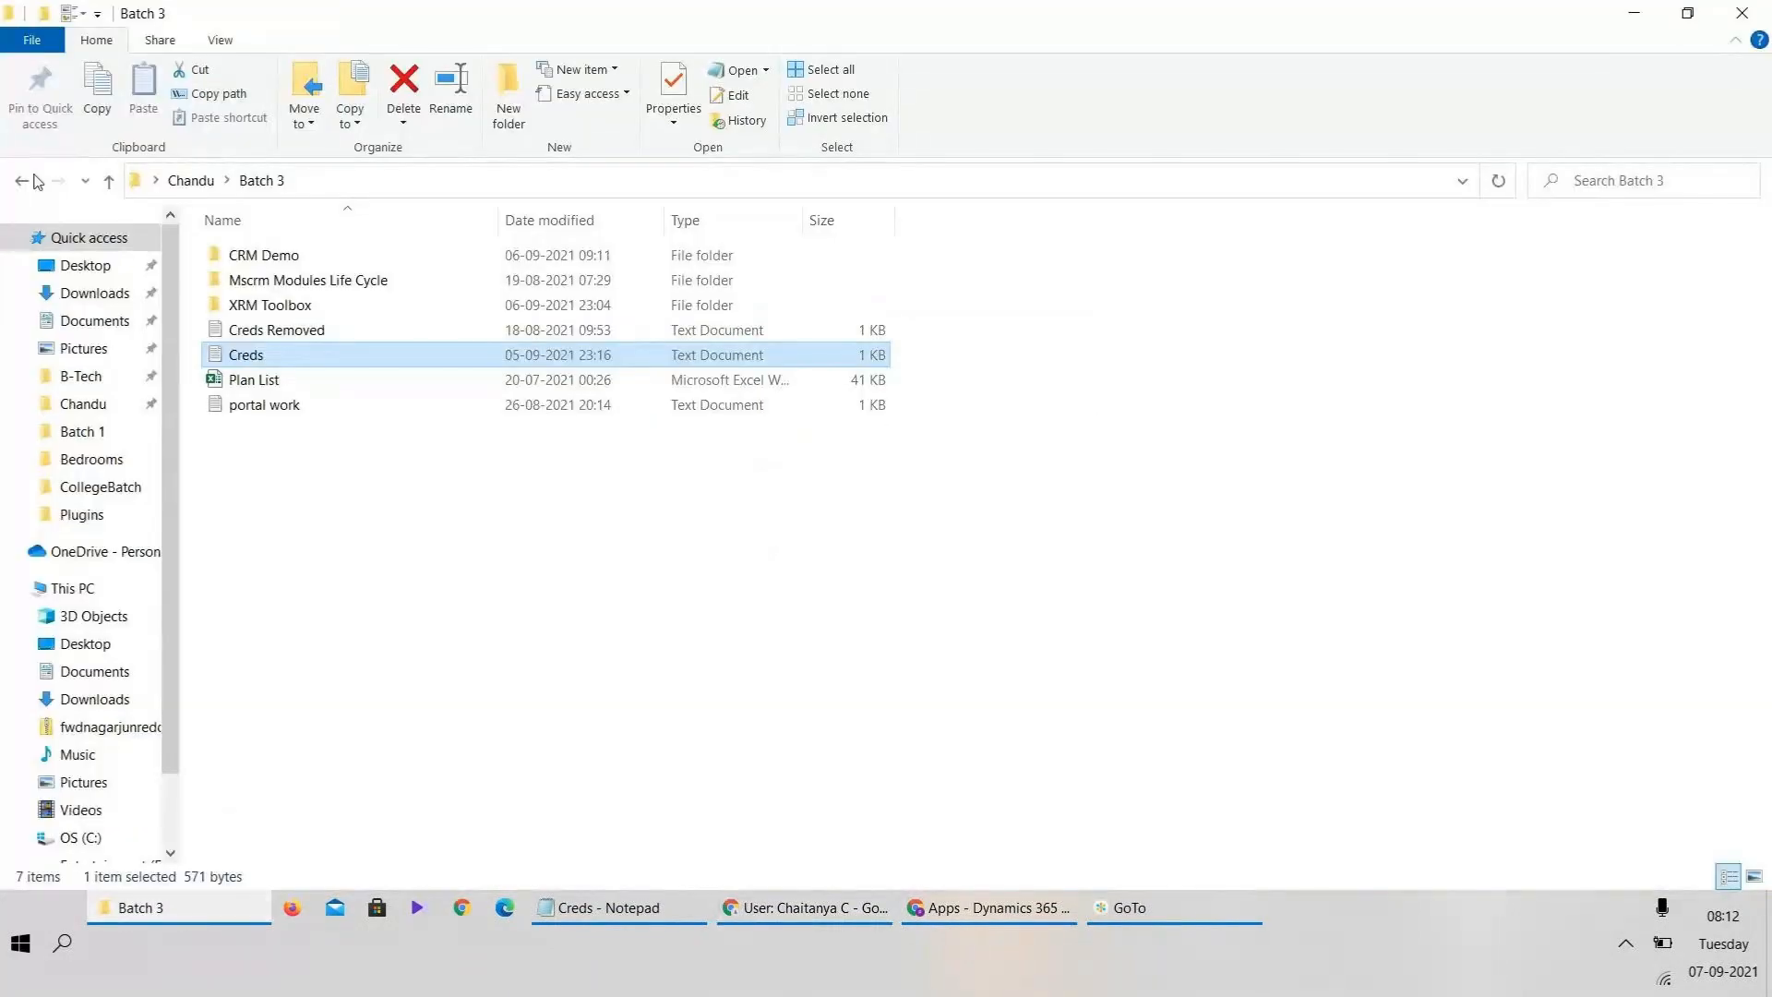
click(23, 180)
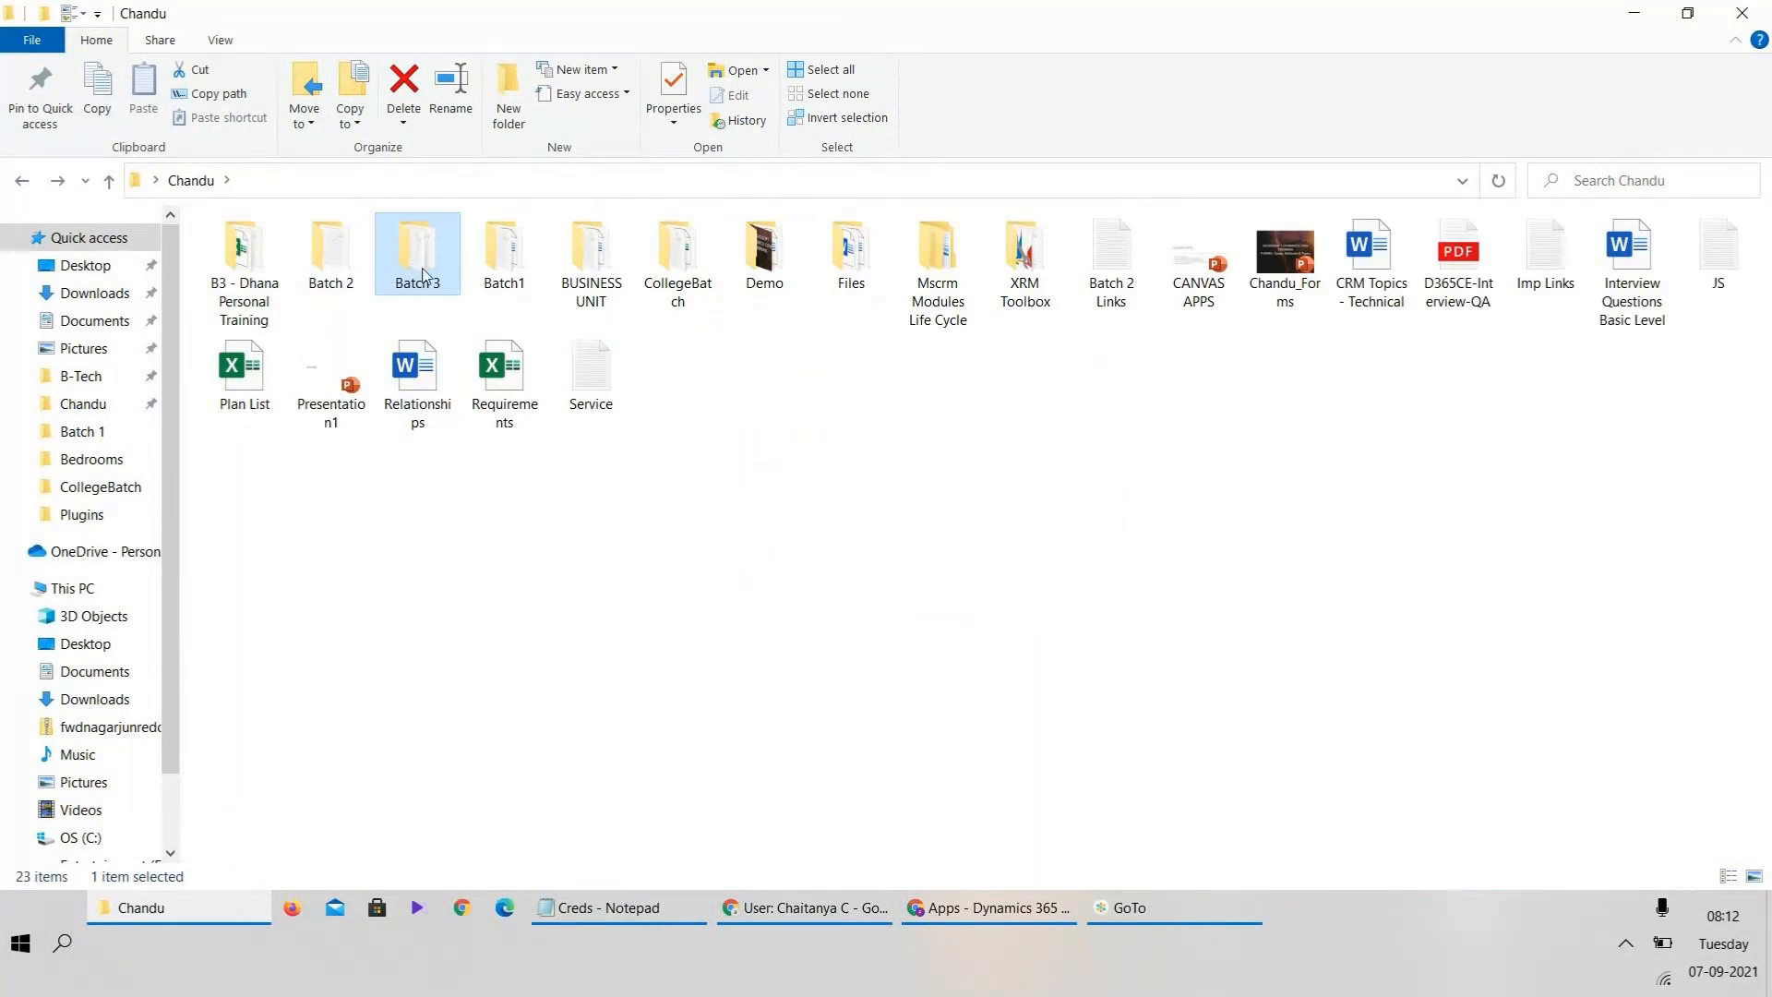
double_click(1375, 268)
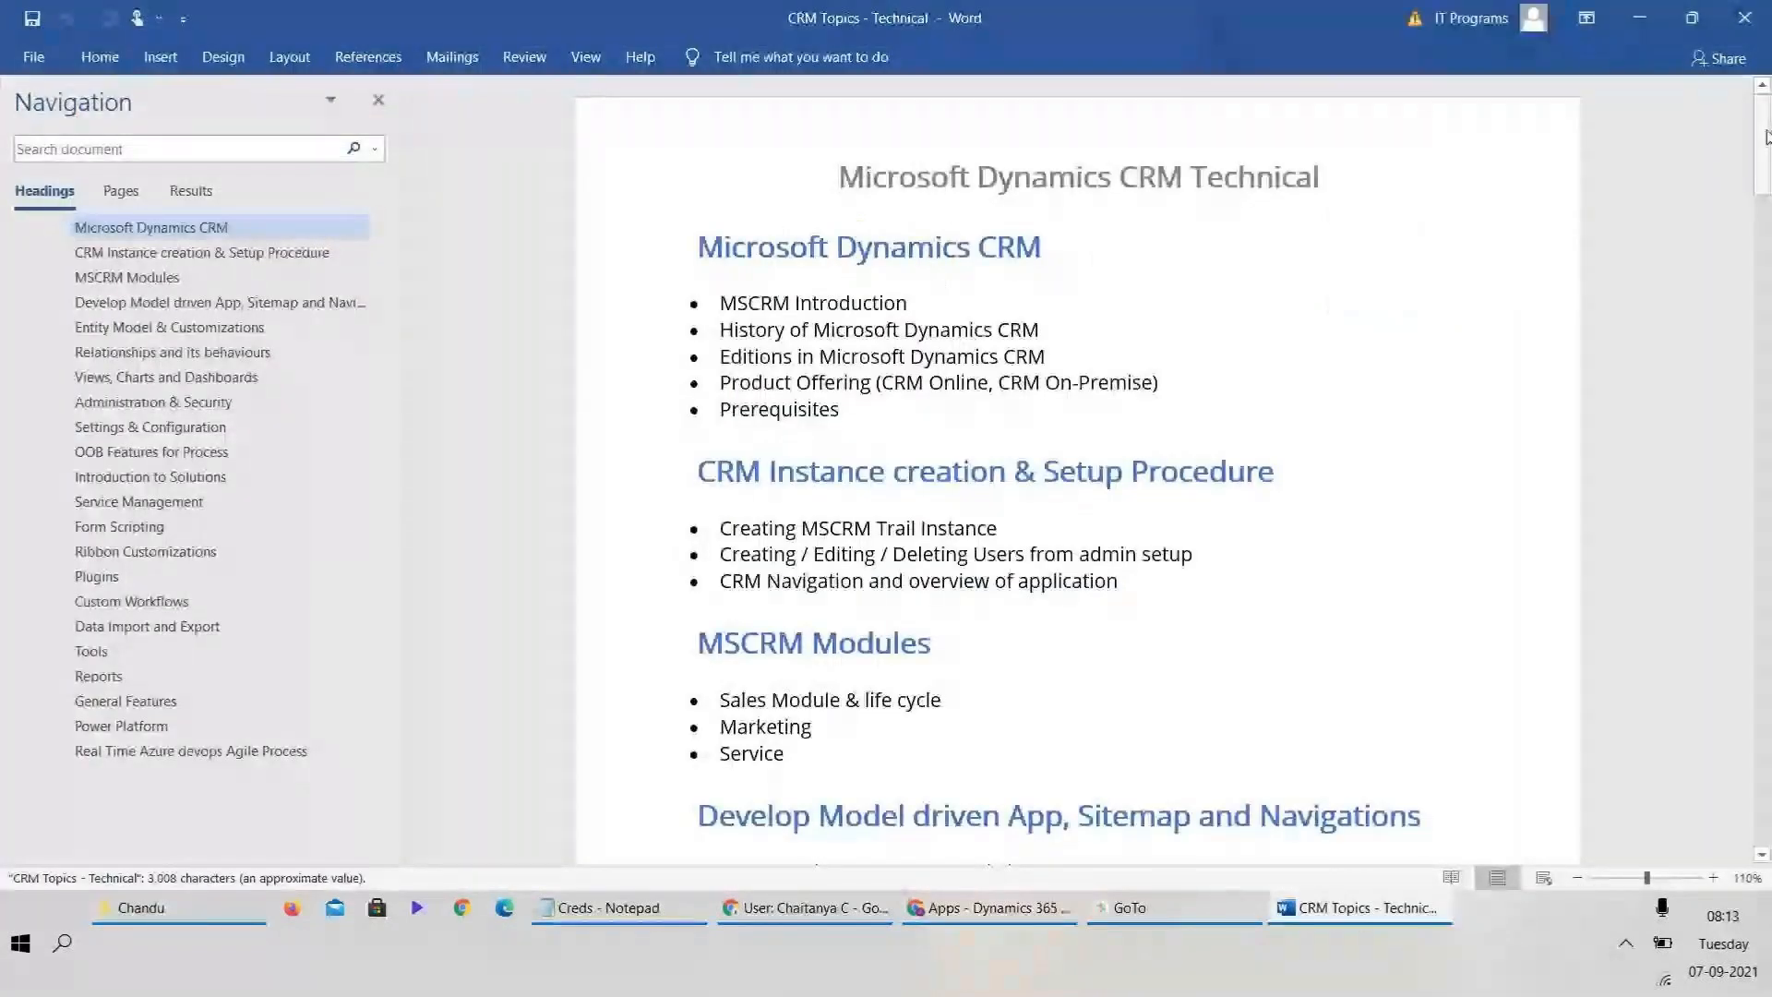
drag(1765, 136, 1691, 23)
click(1639, 18)
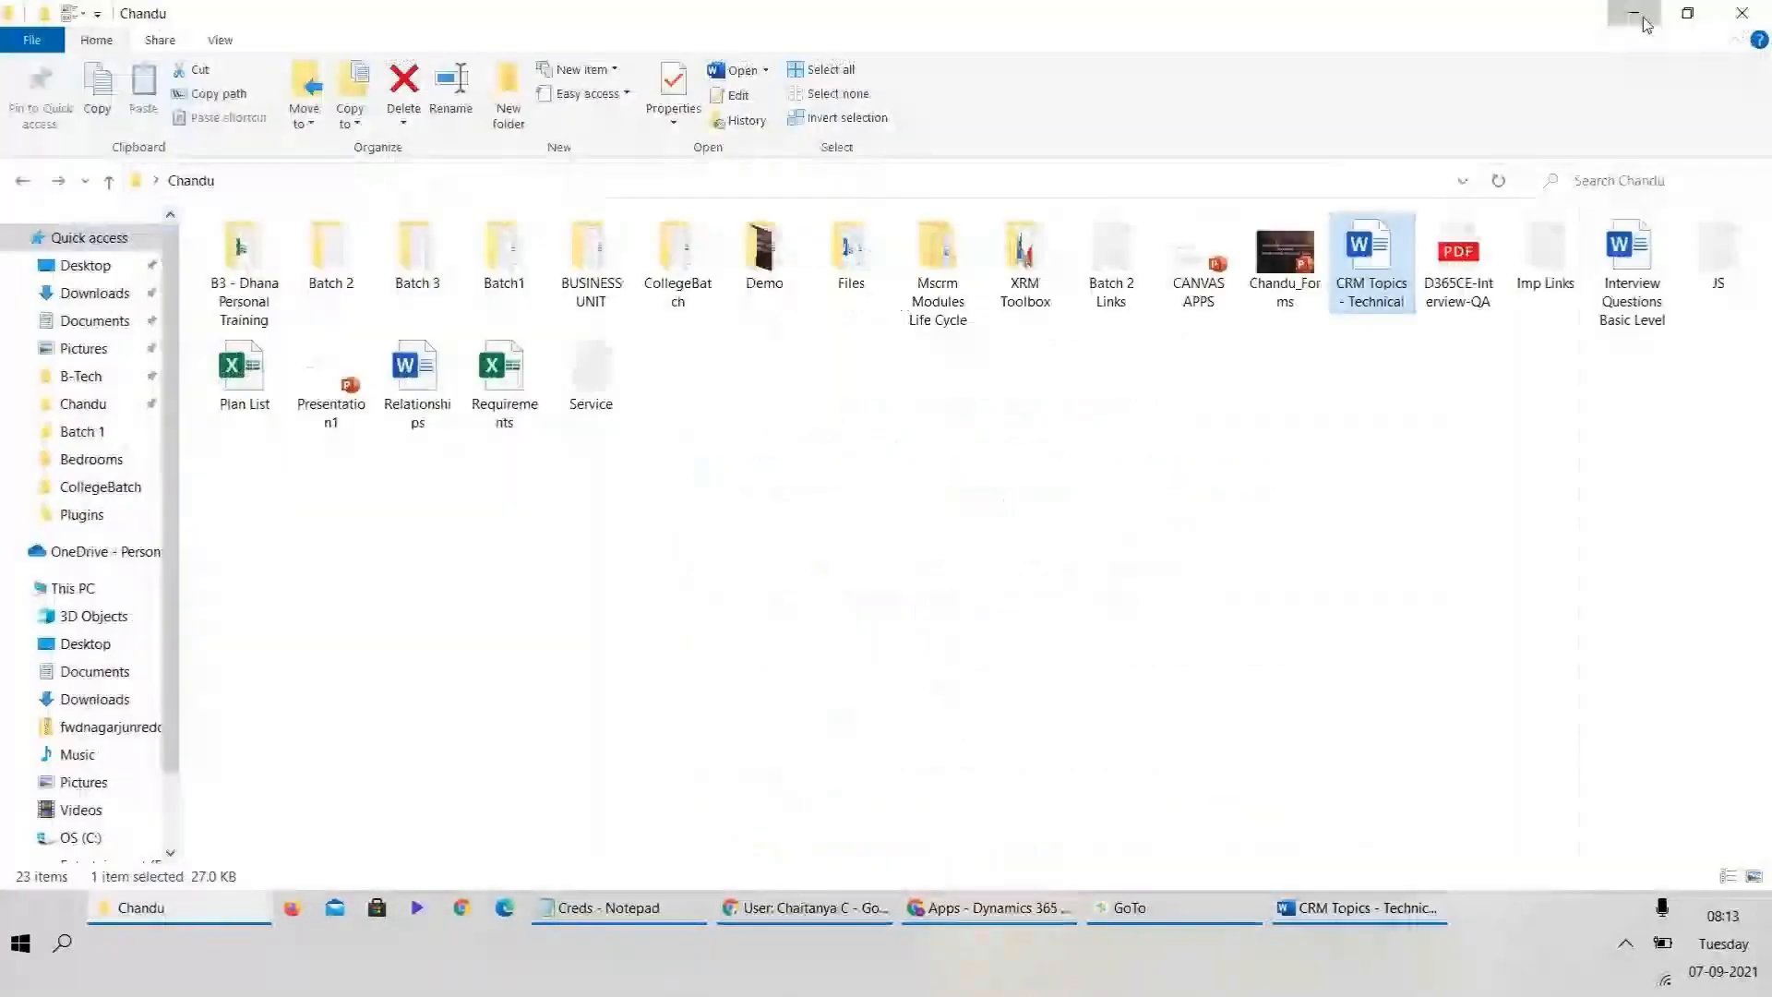
click(1639, 17)
- Clear the System Administrator role for the selected user in Manage User Roles
drag(1111, 472, 1123, 544)
click(1108, 447)
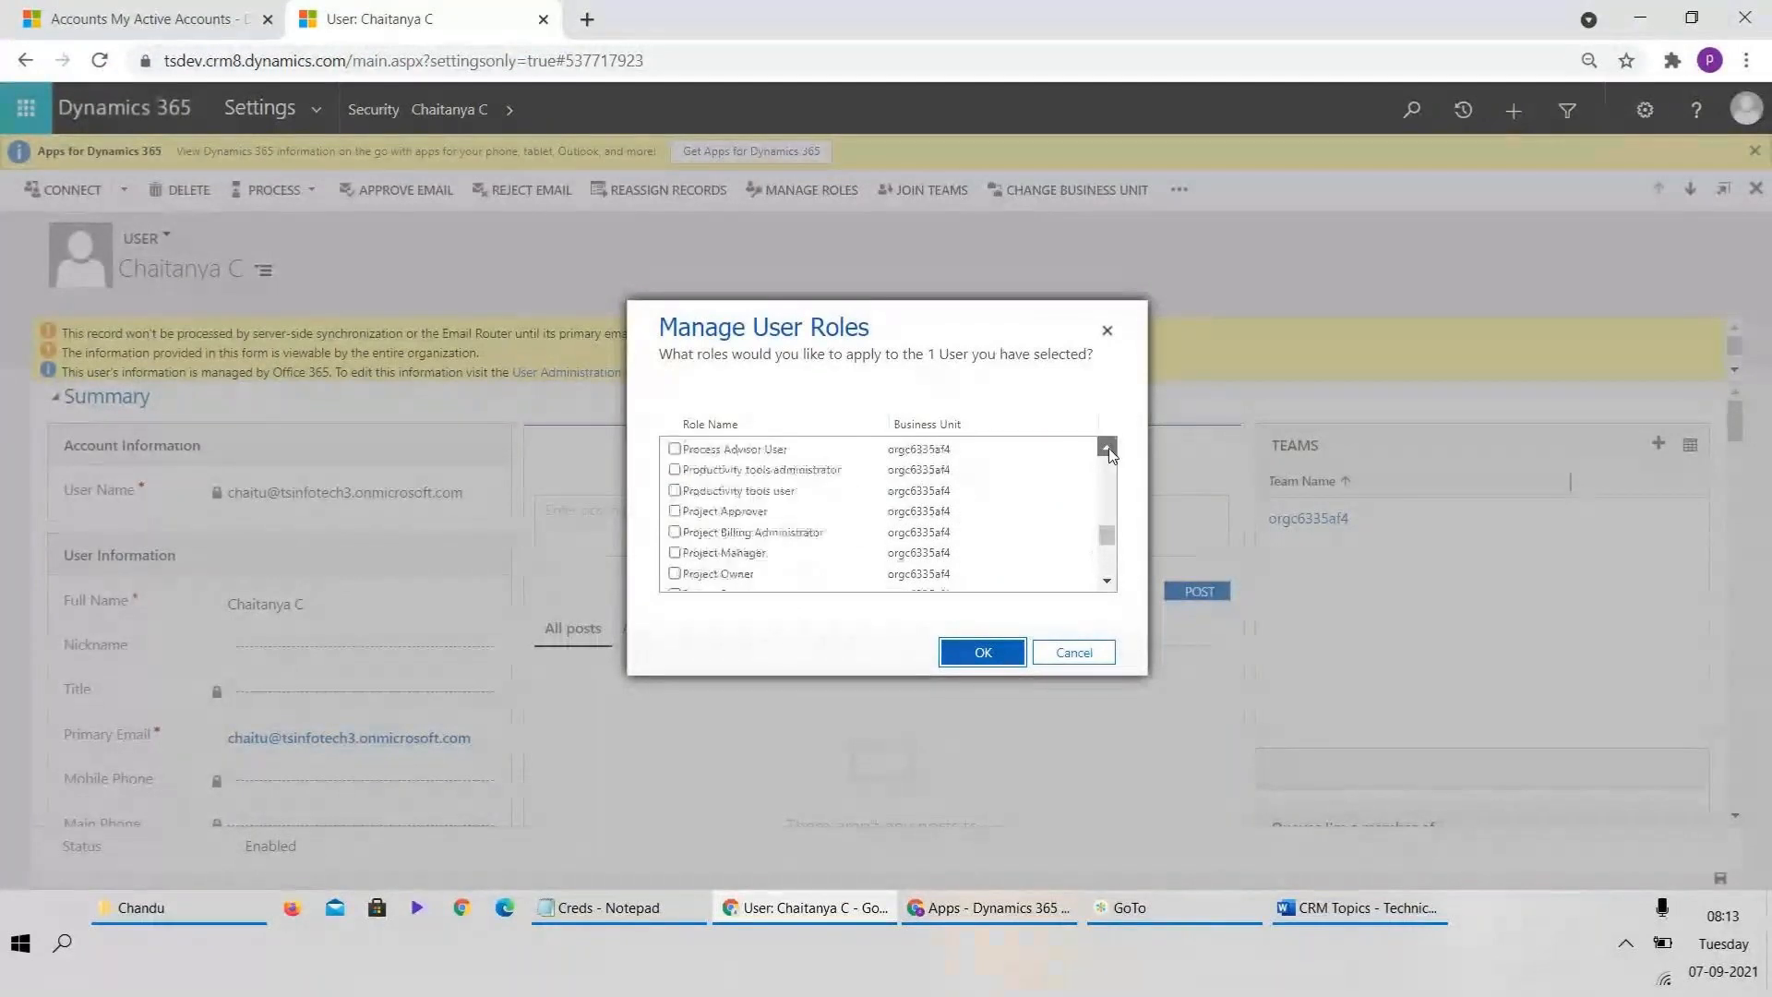
drag(1107, 529, 1105, 568)
click(697, 452)
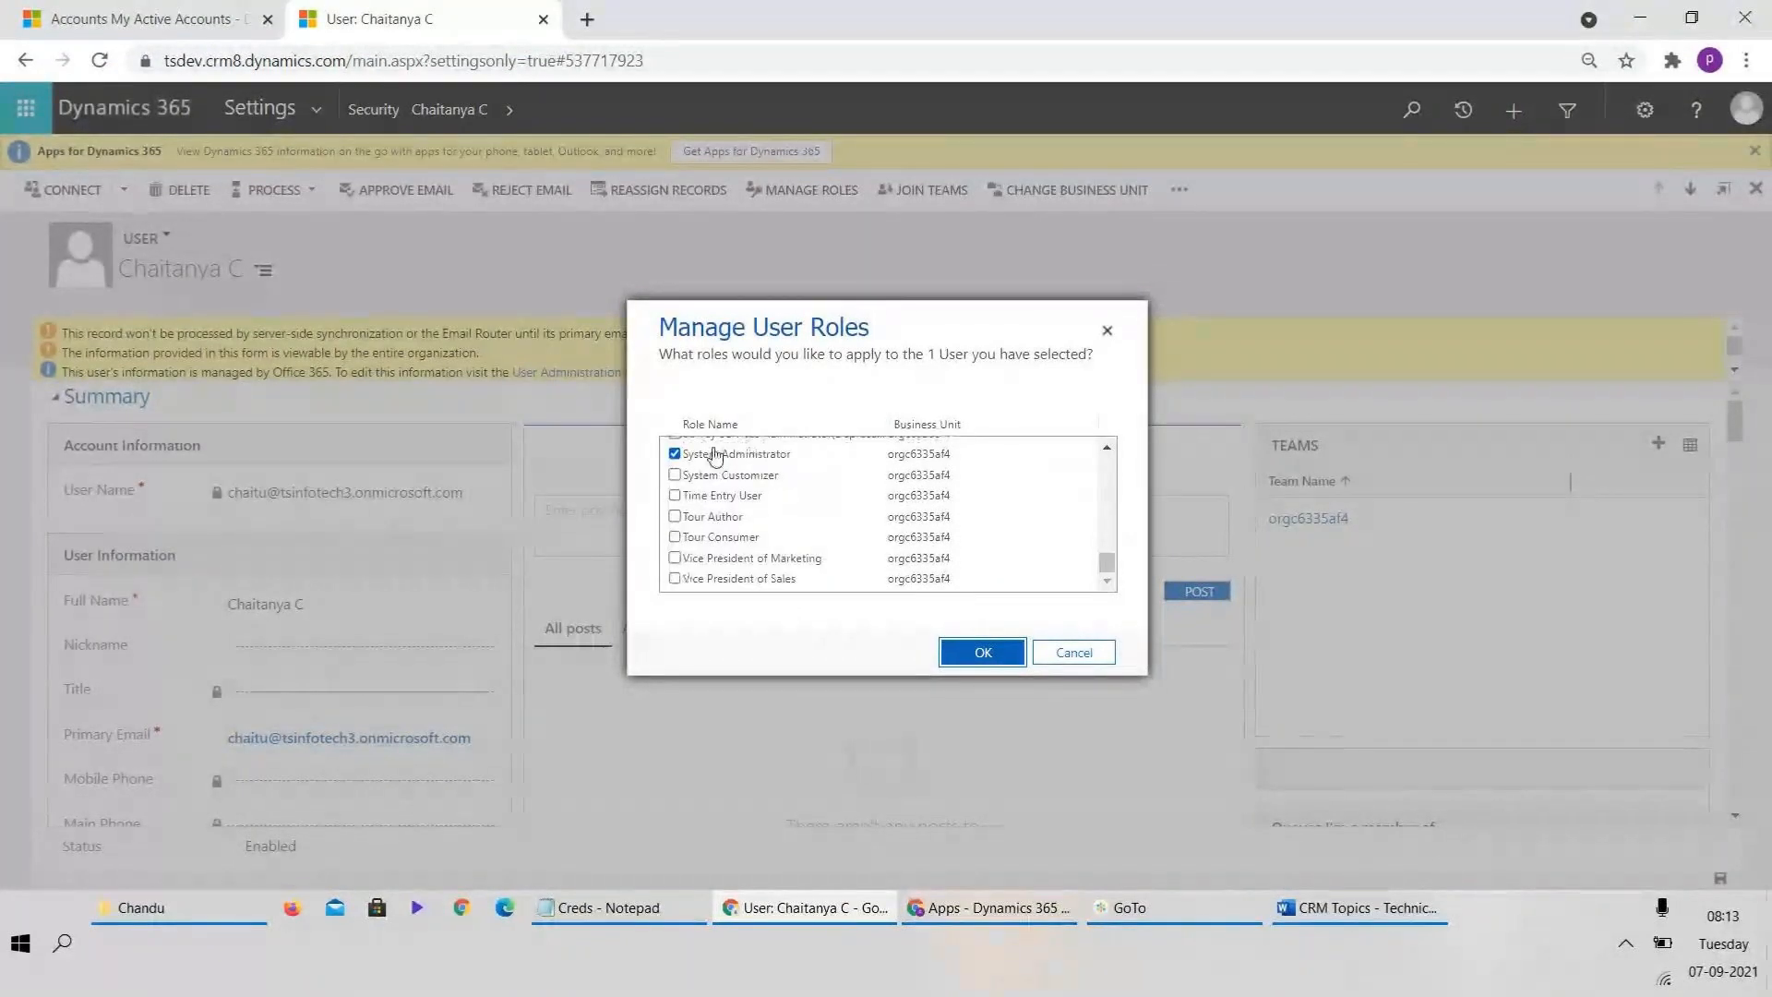
click(772, 464)
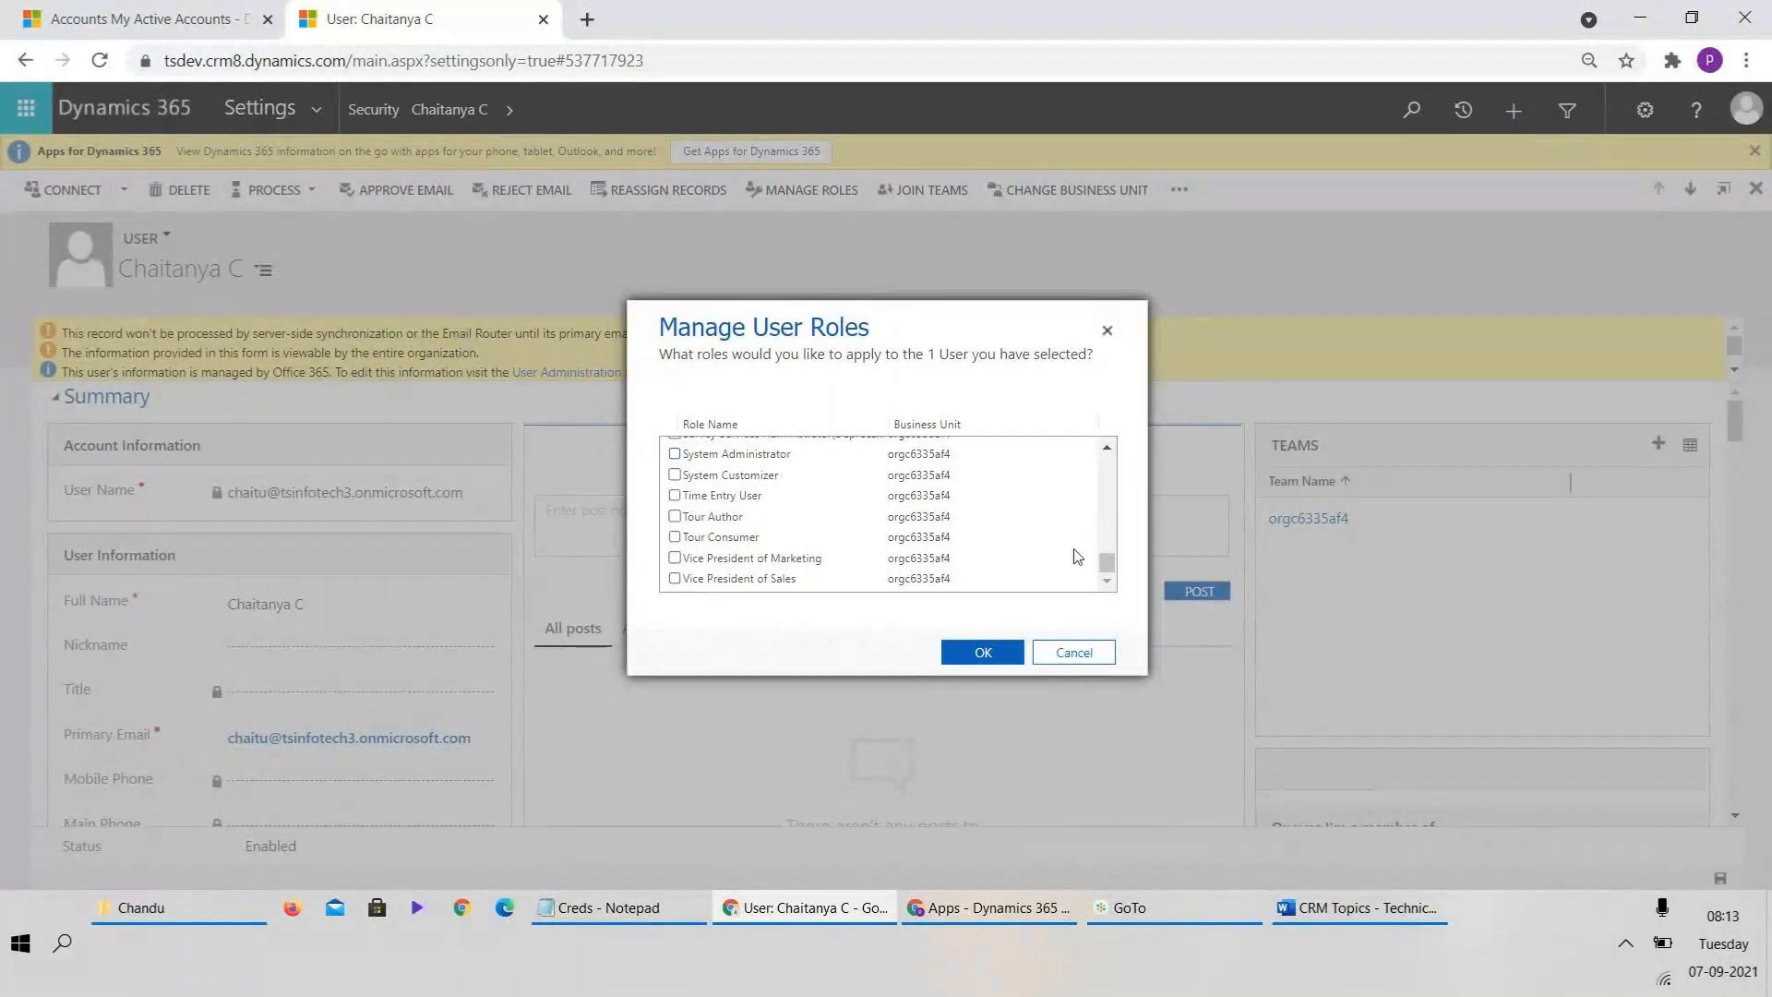
- Select the Sales Team Member role for the user in Manage User Roles
drag(1109, 576, 1111, 552)
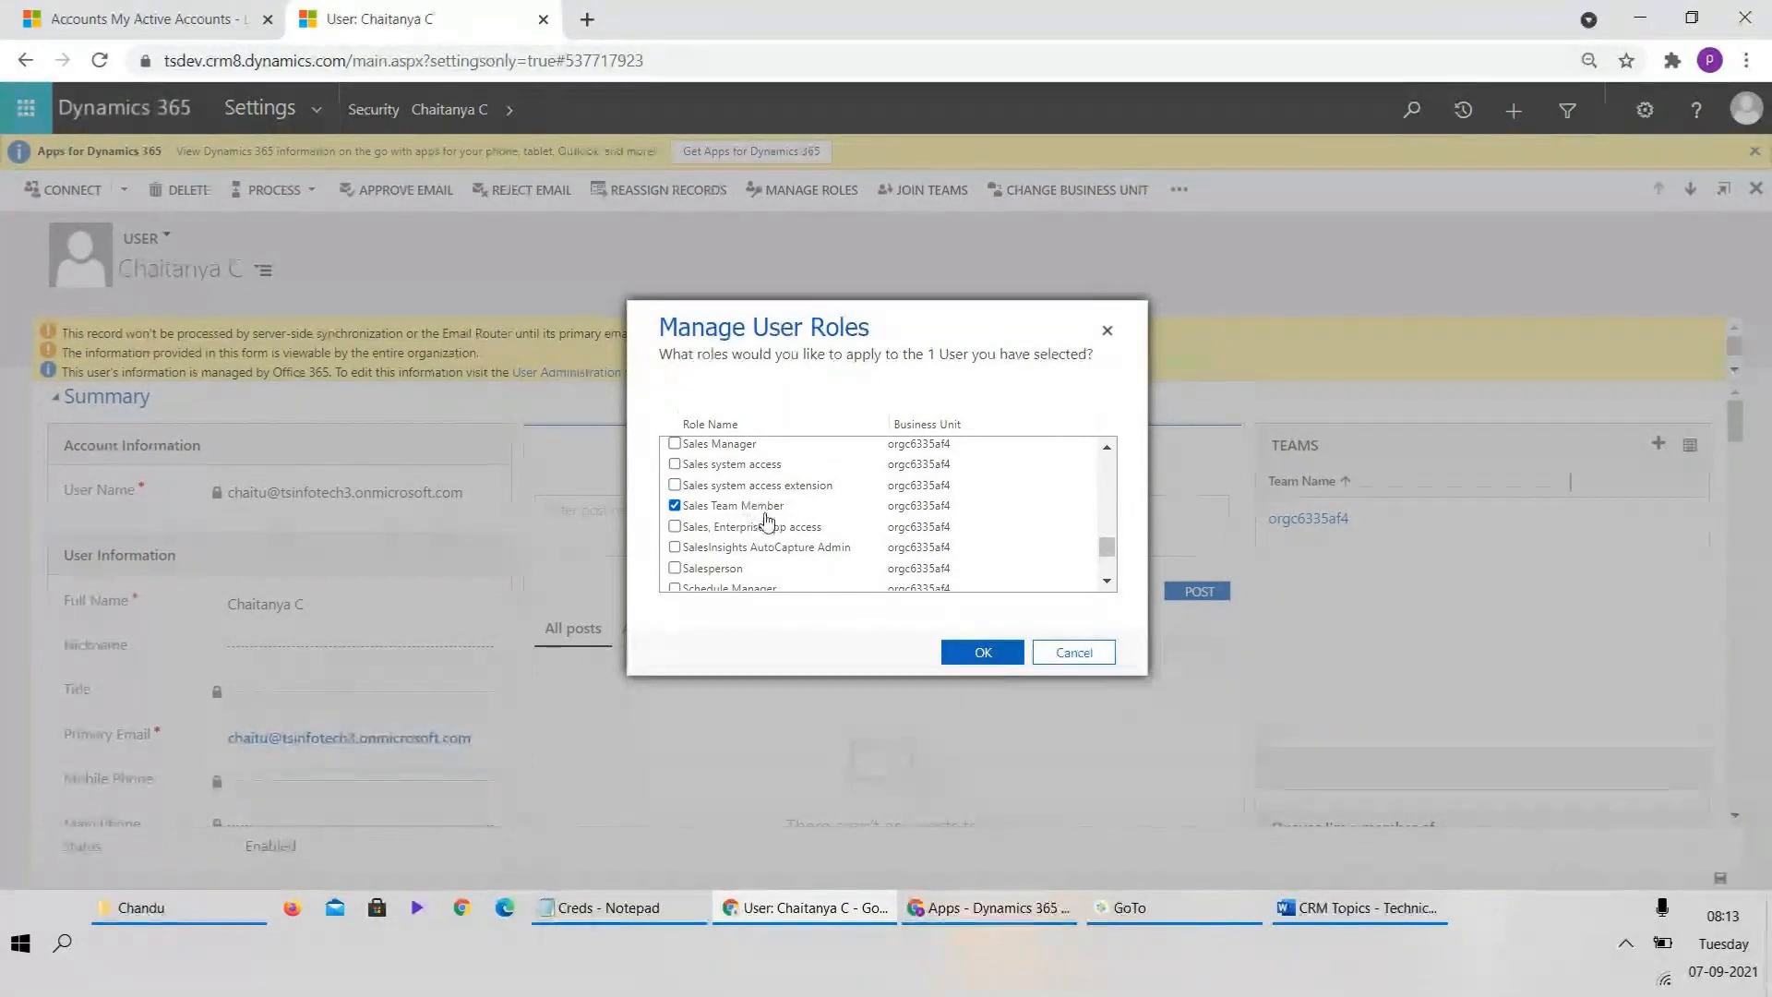
click(759, 514)
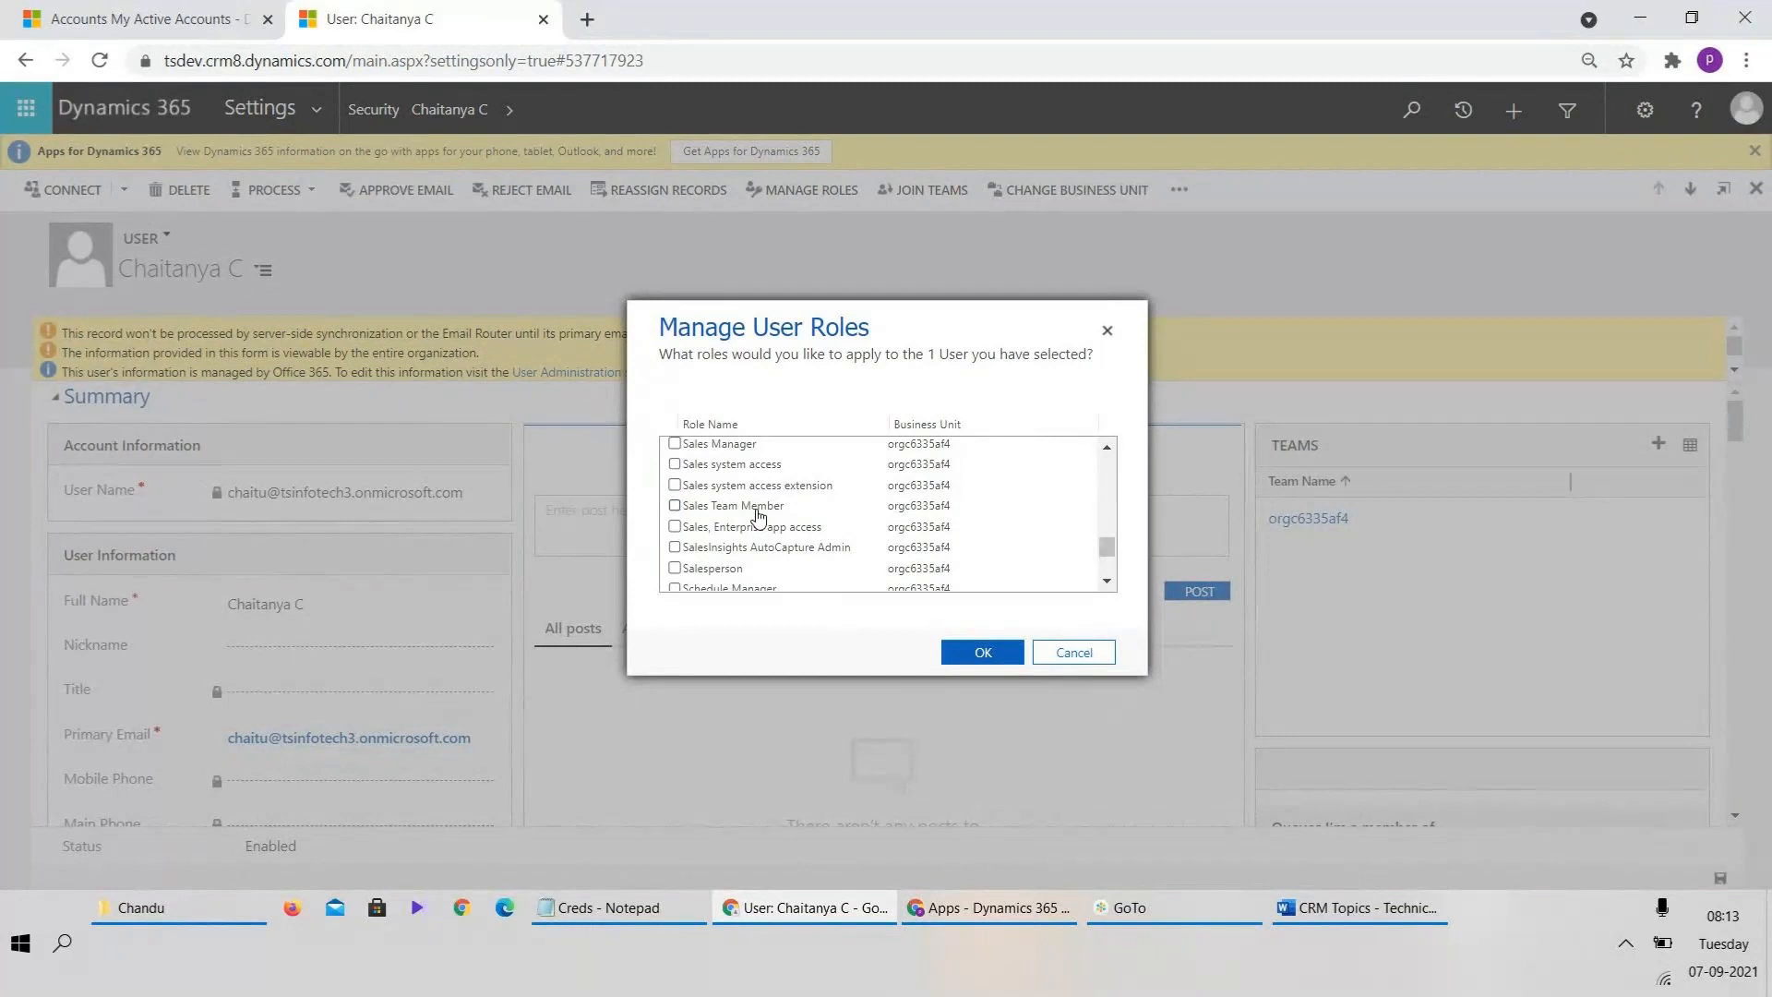
click(759, 514)
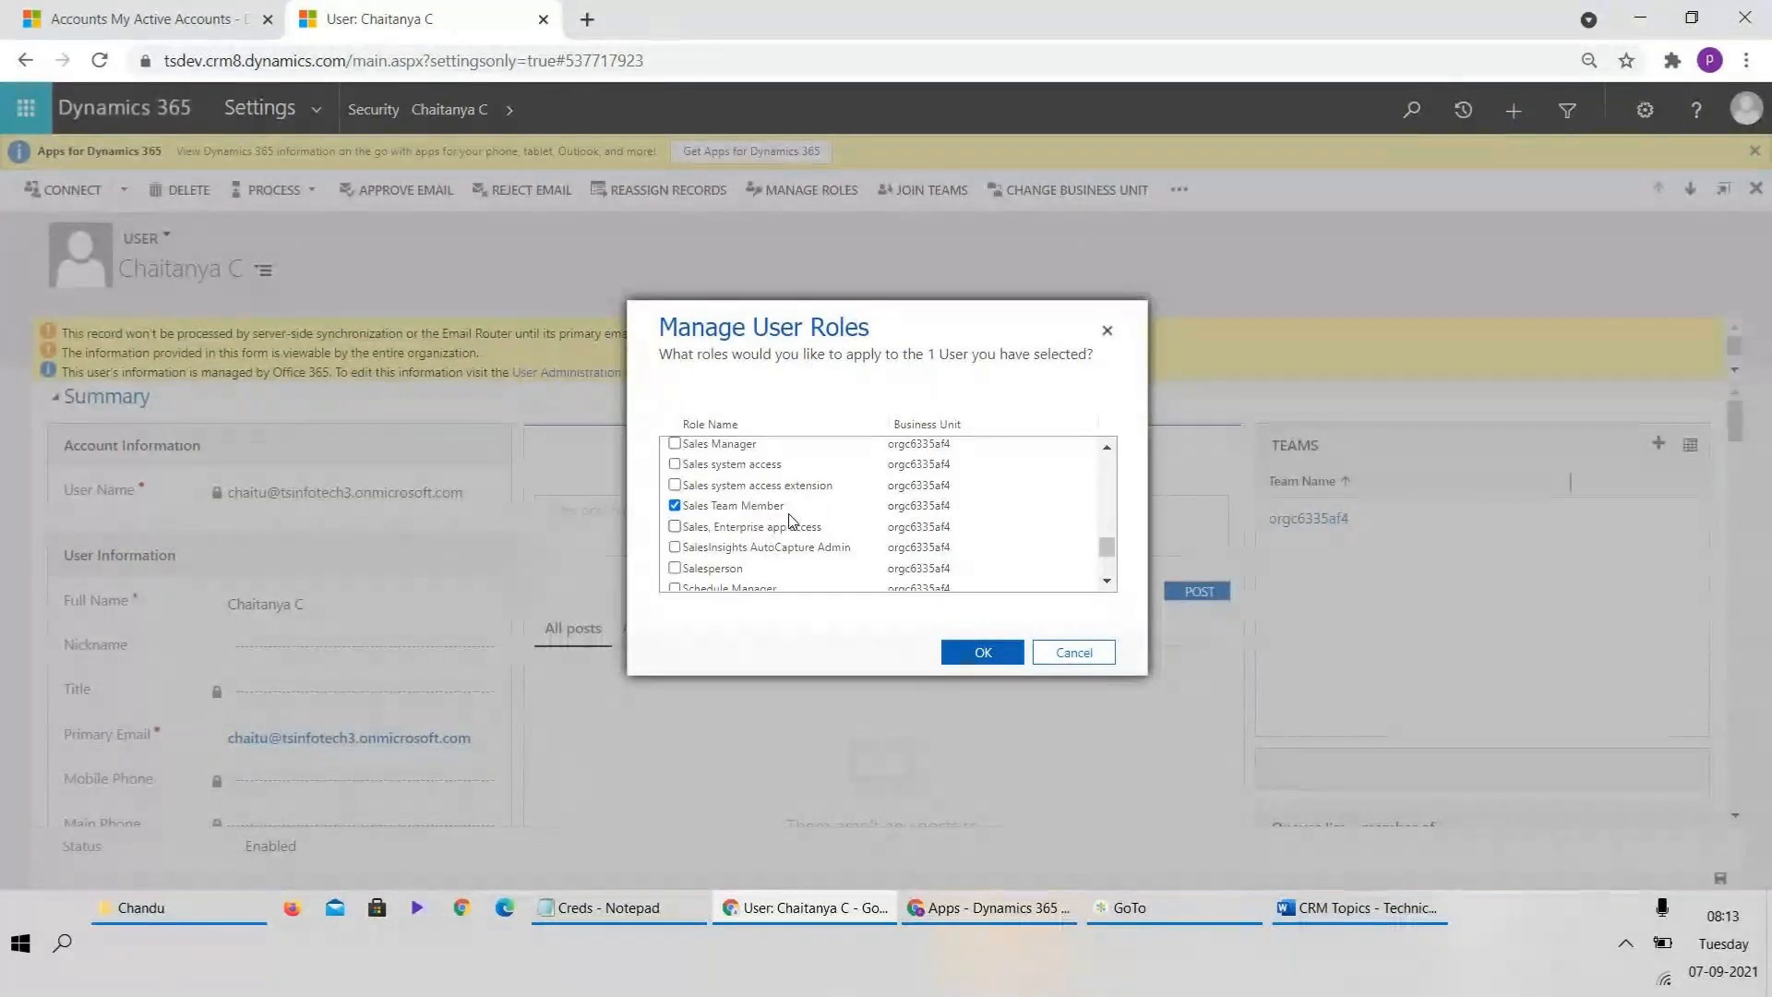
- Look through the neighbouring project and sales roles and check the user's published apps in the incognito window
mouse_move(1106, 545)
mouse_down()
mouse_move(1124, 461)
mouse_move(1135, 591)
mouse_move(1135, 539)
mouse_up()
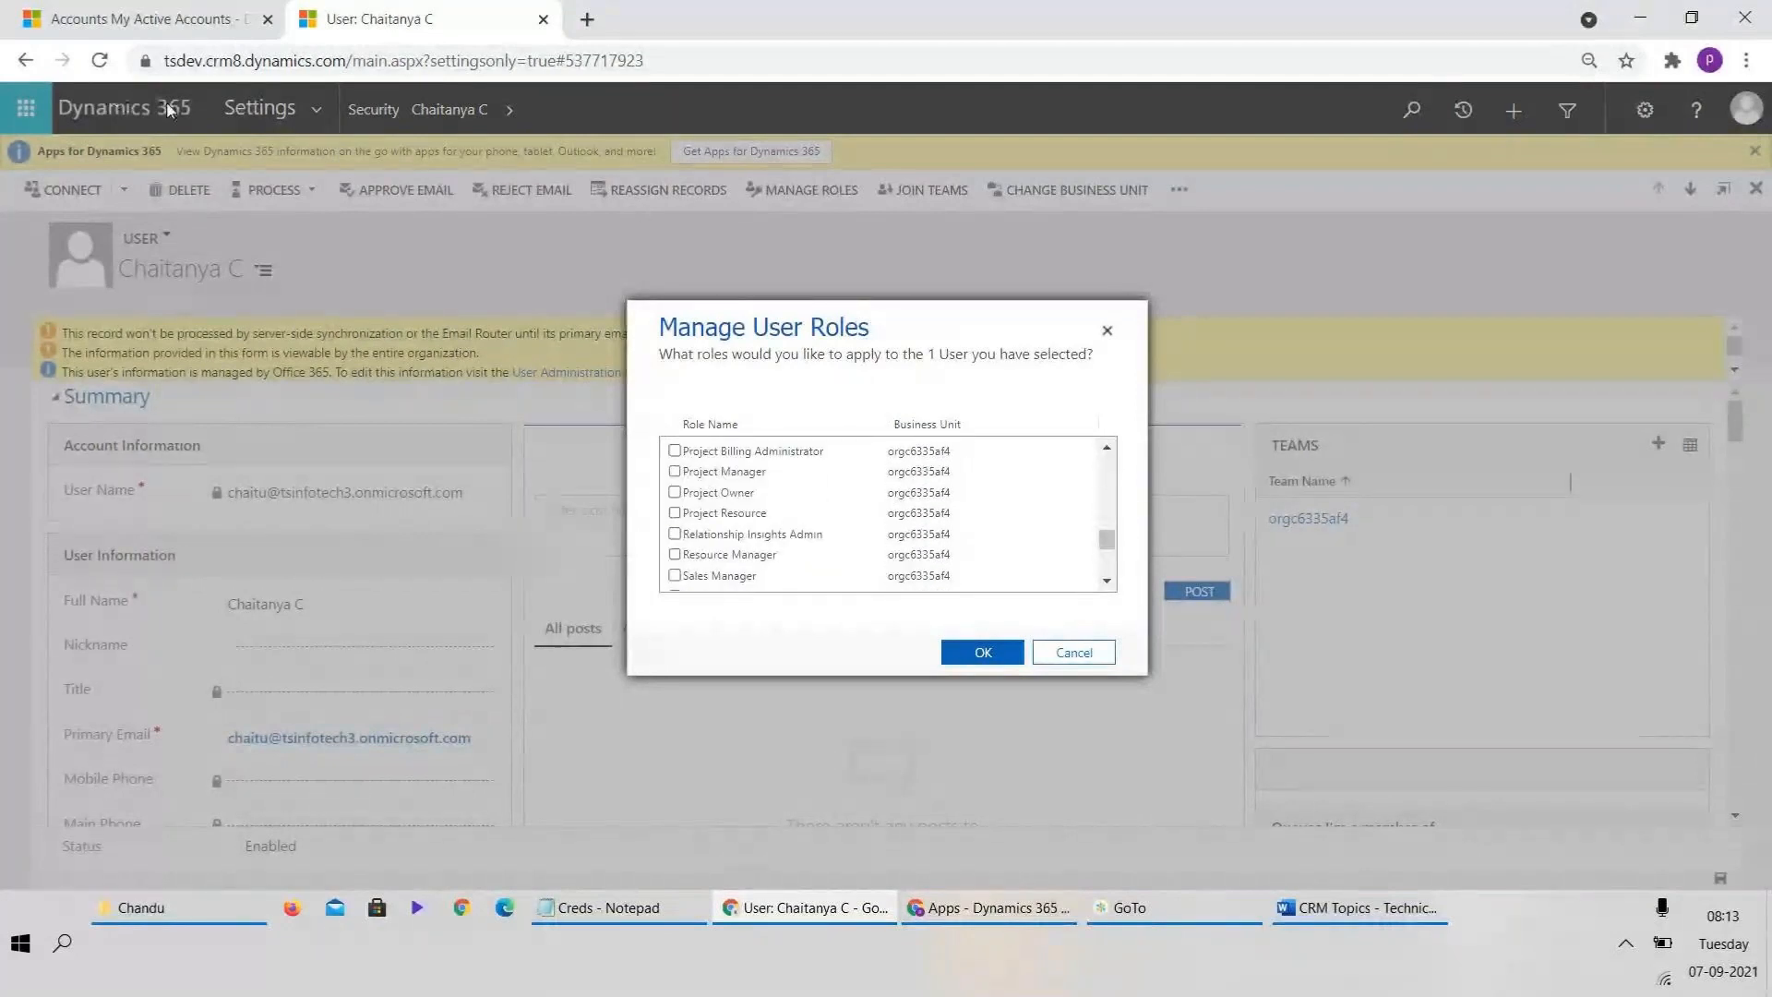
click(961, 918)
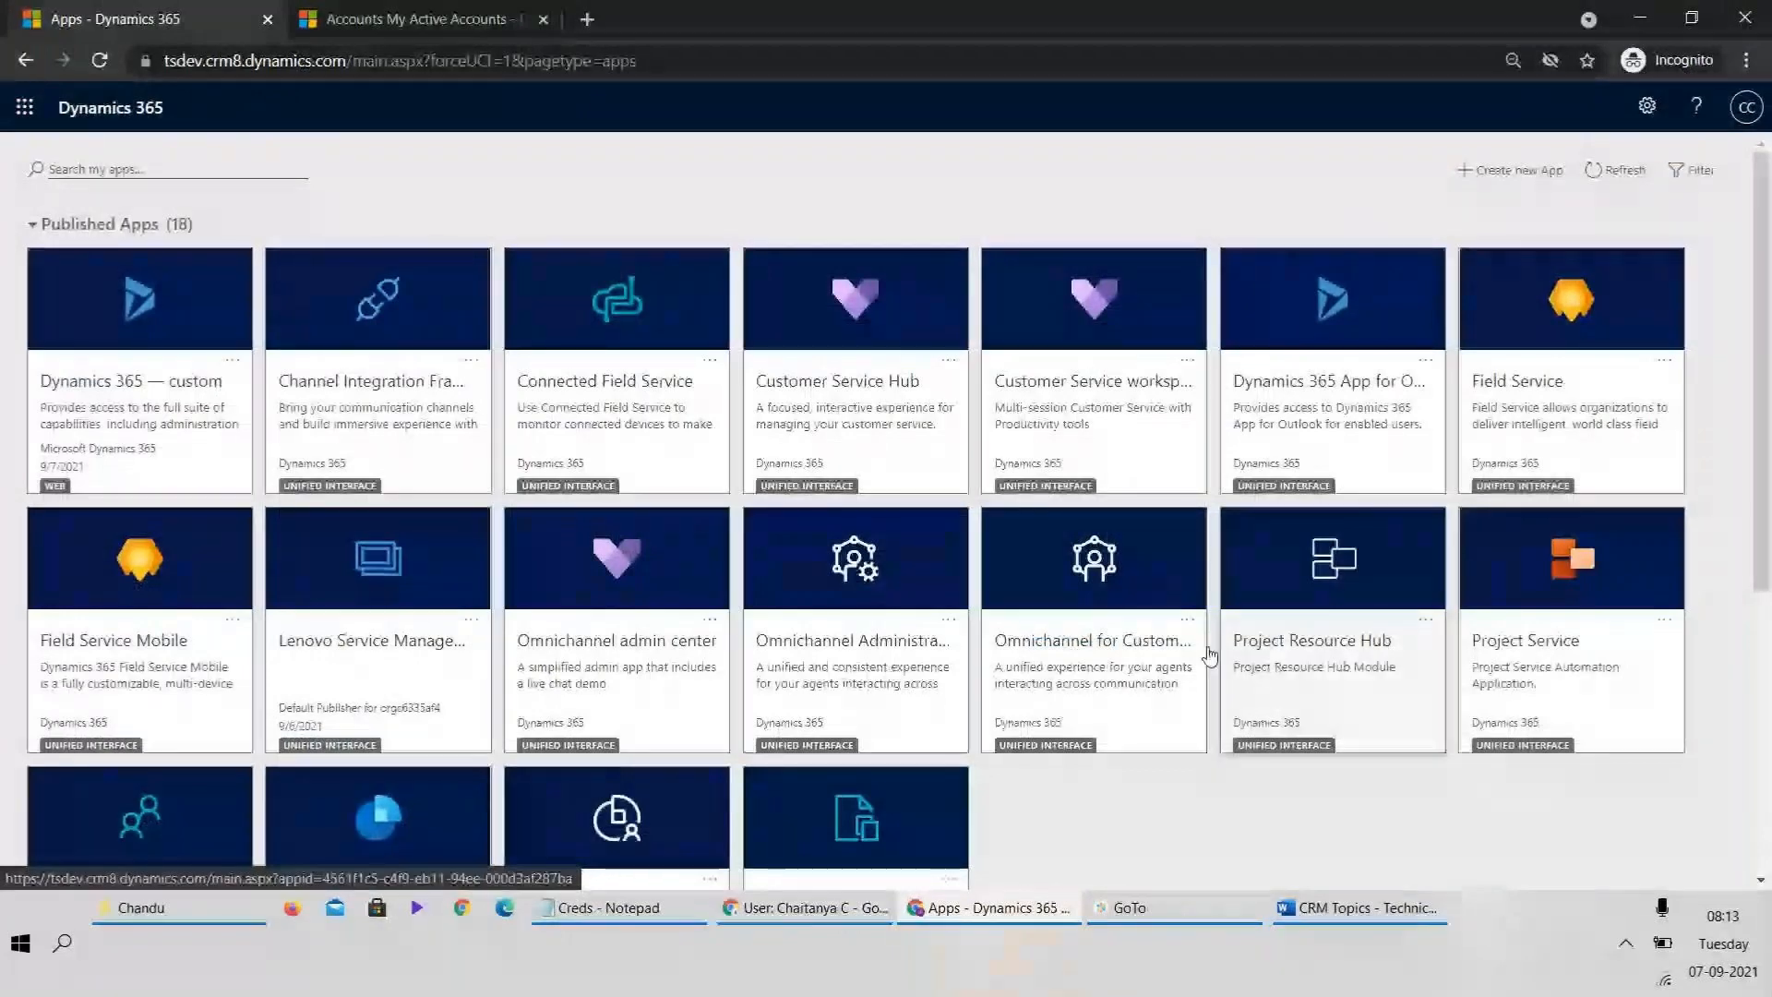
key(alt+Tab)
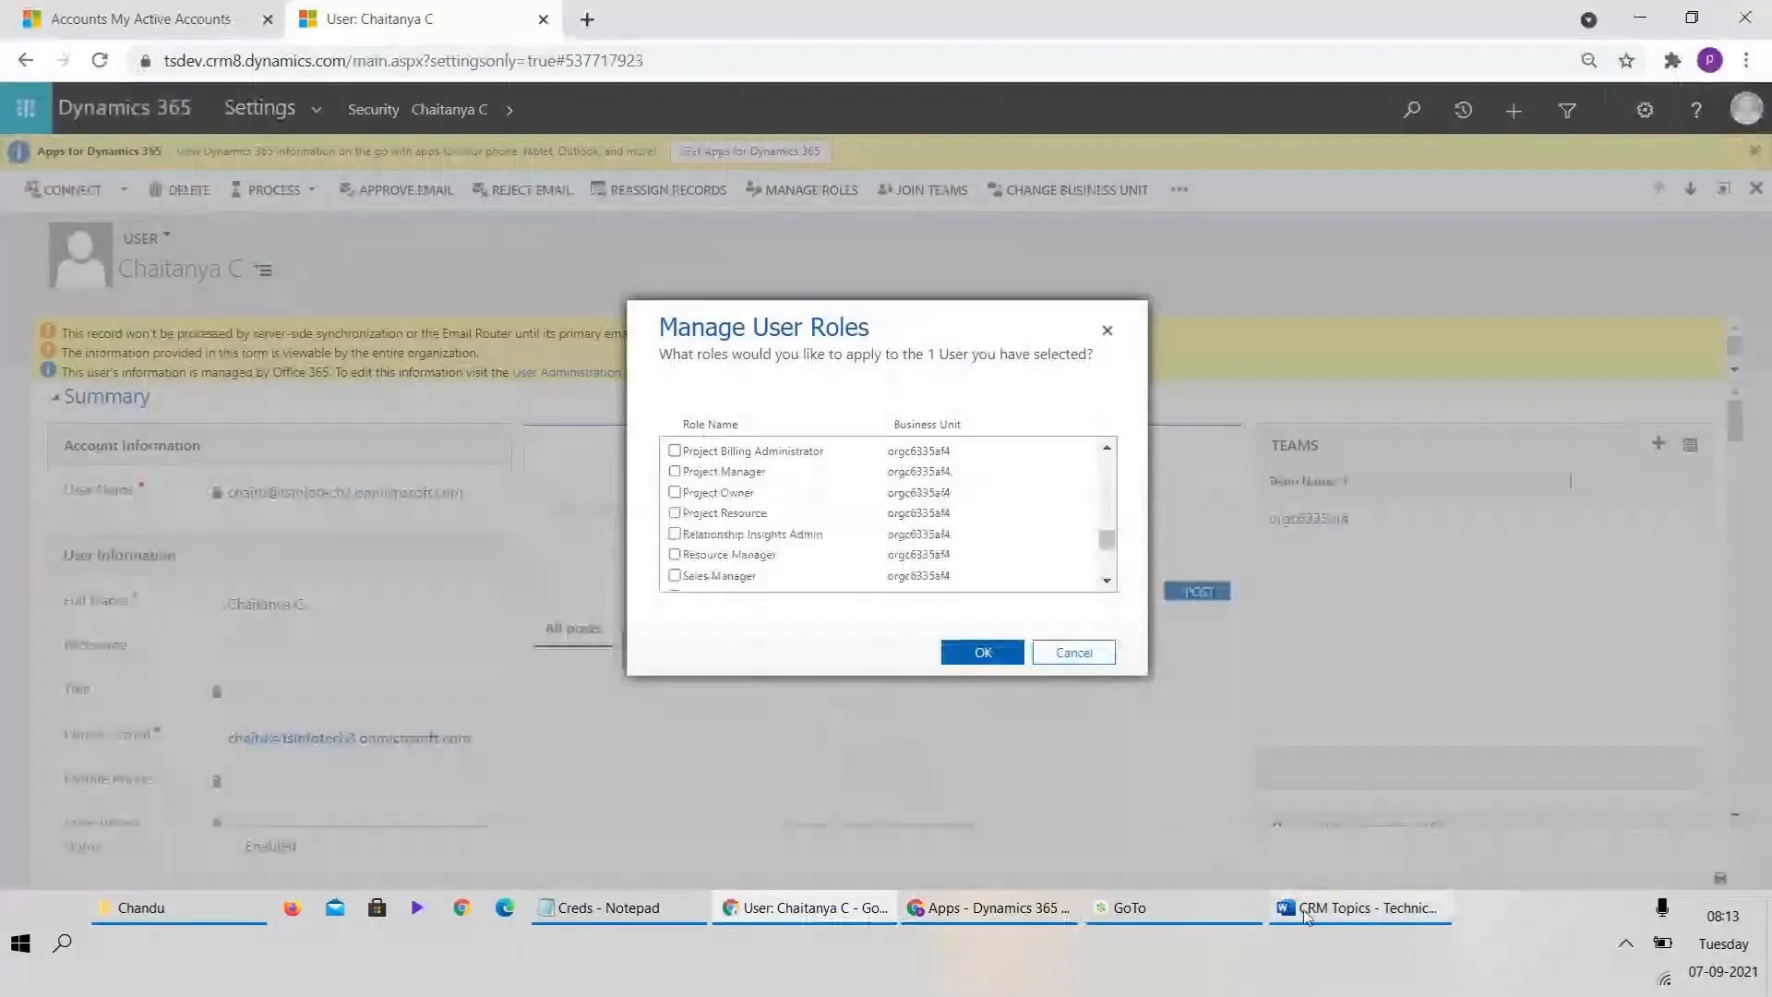
- Write the note "Sys admin - all rights" in a new Notepad document, and return to the Manage User Roles dialog
key(super+r)
key(Return)
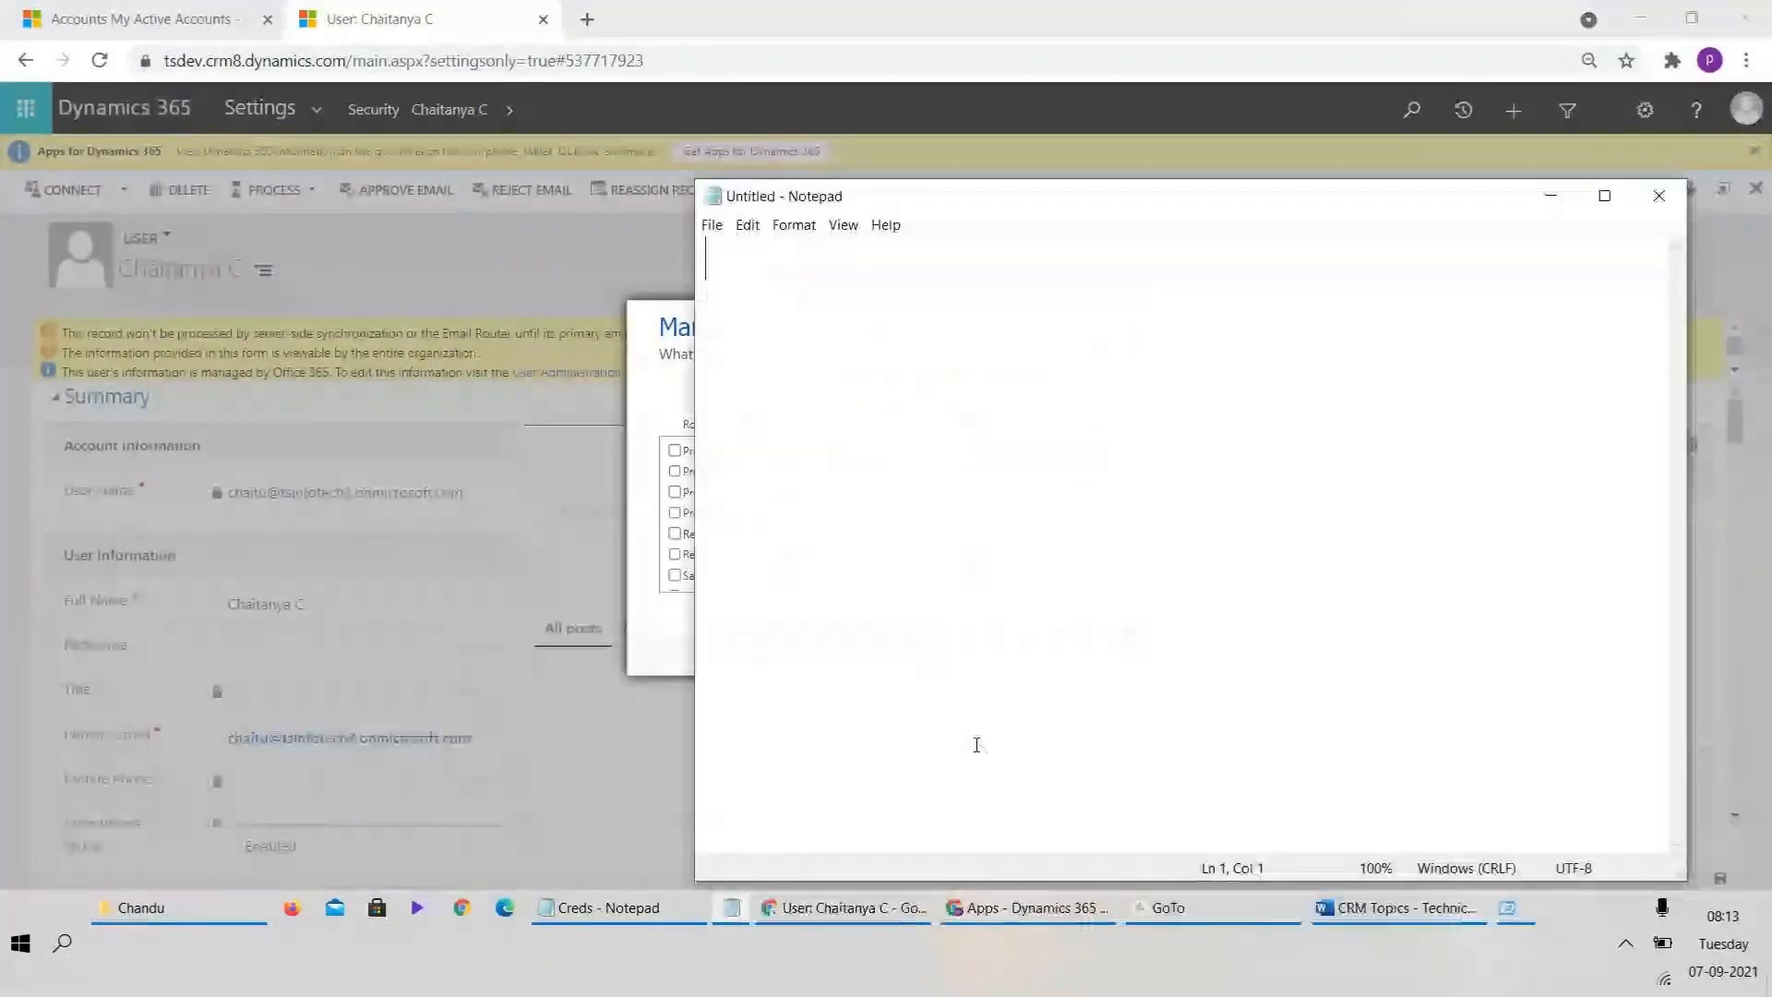
text(Sys )
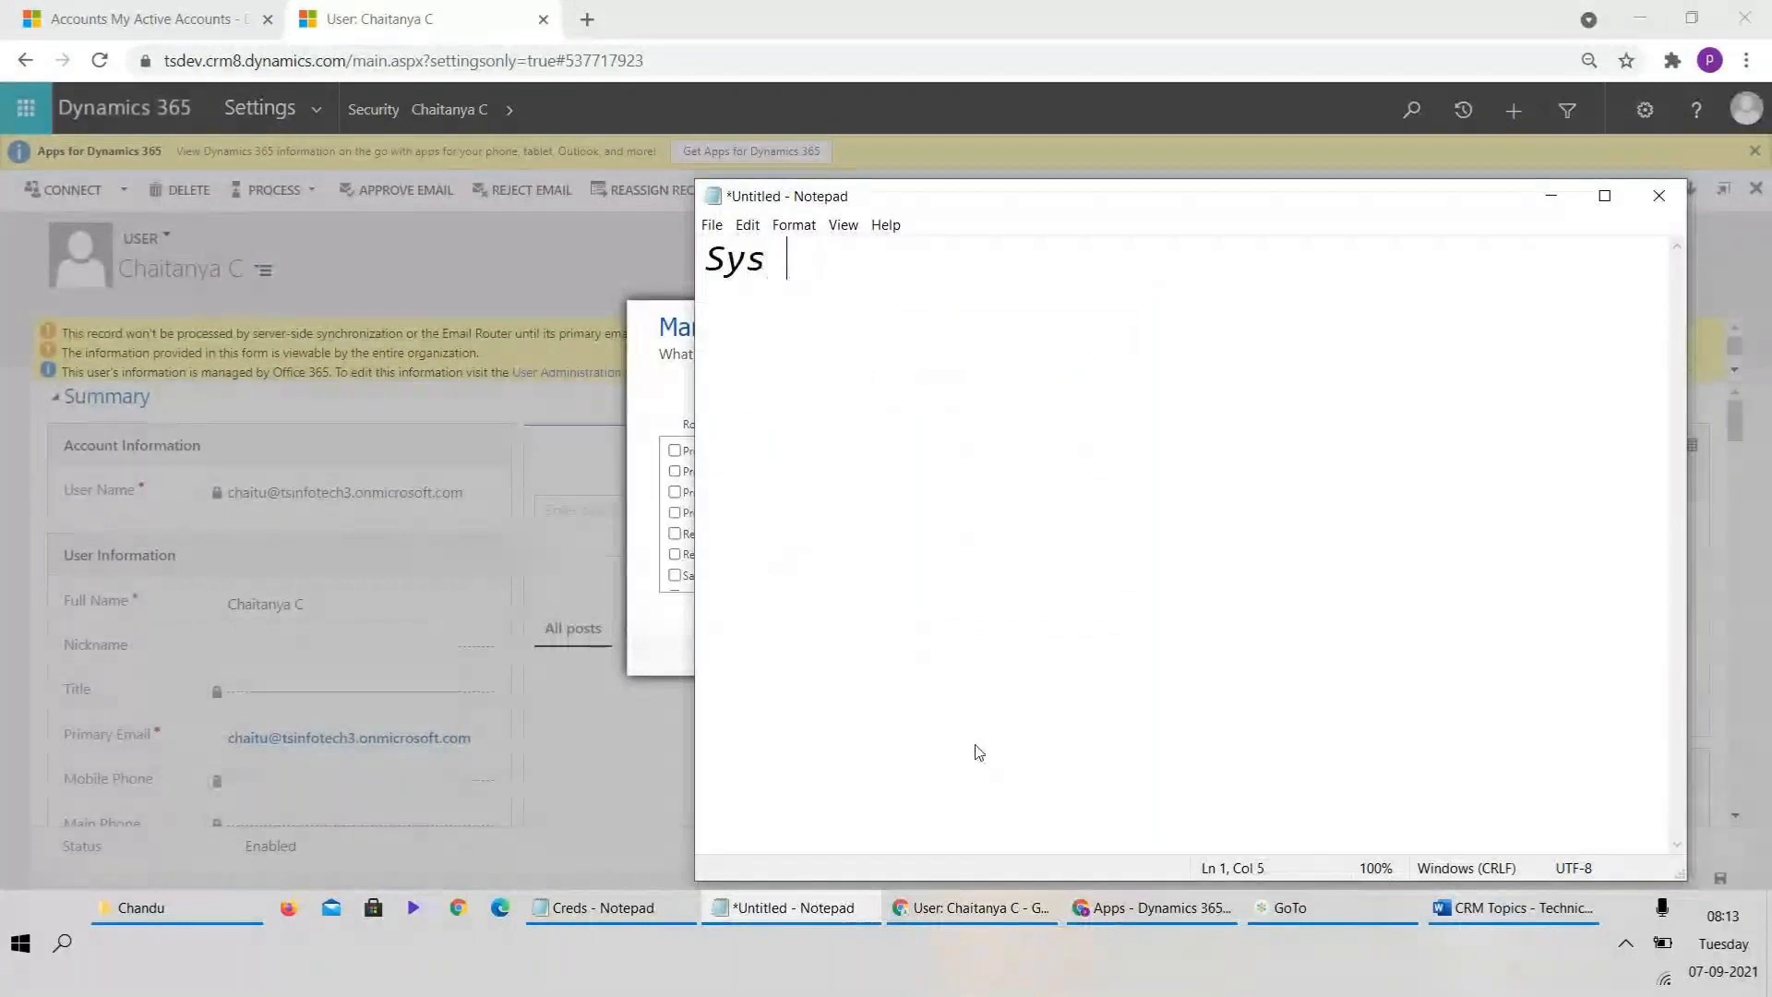
text(admi)
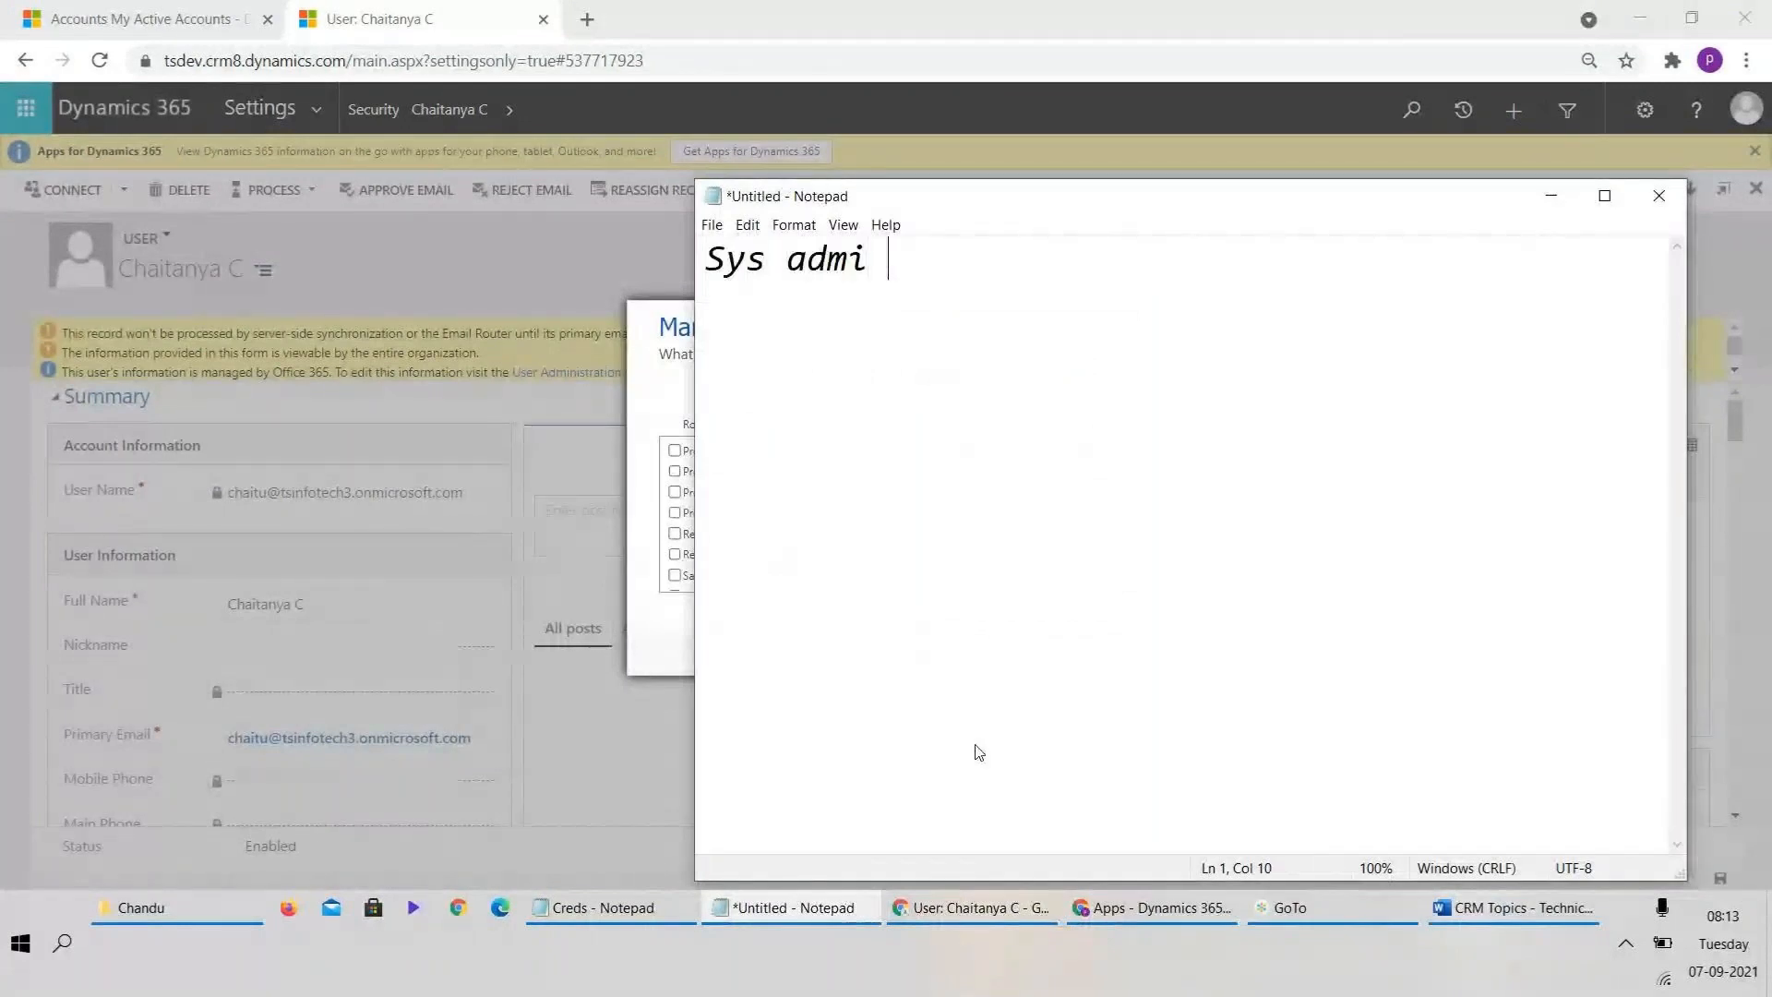
key(BackSpace)
text(n -)
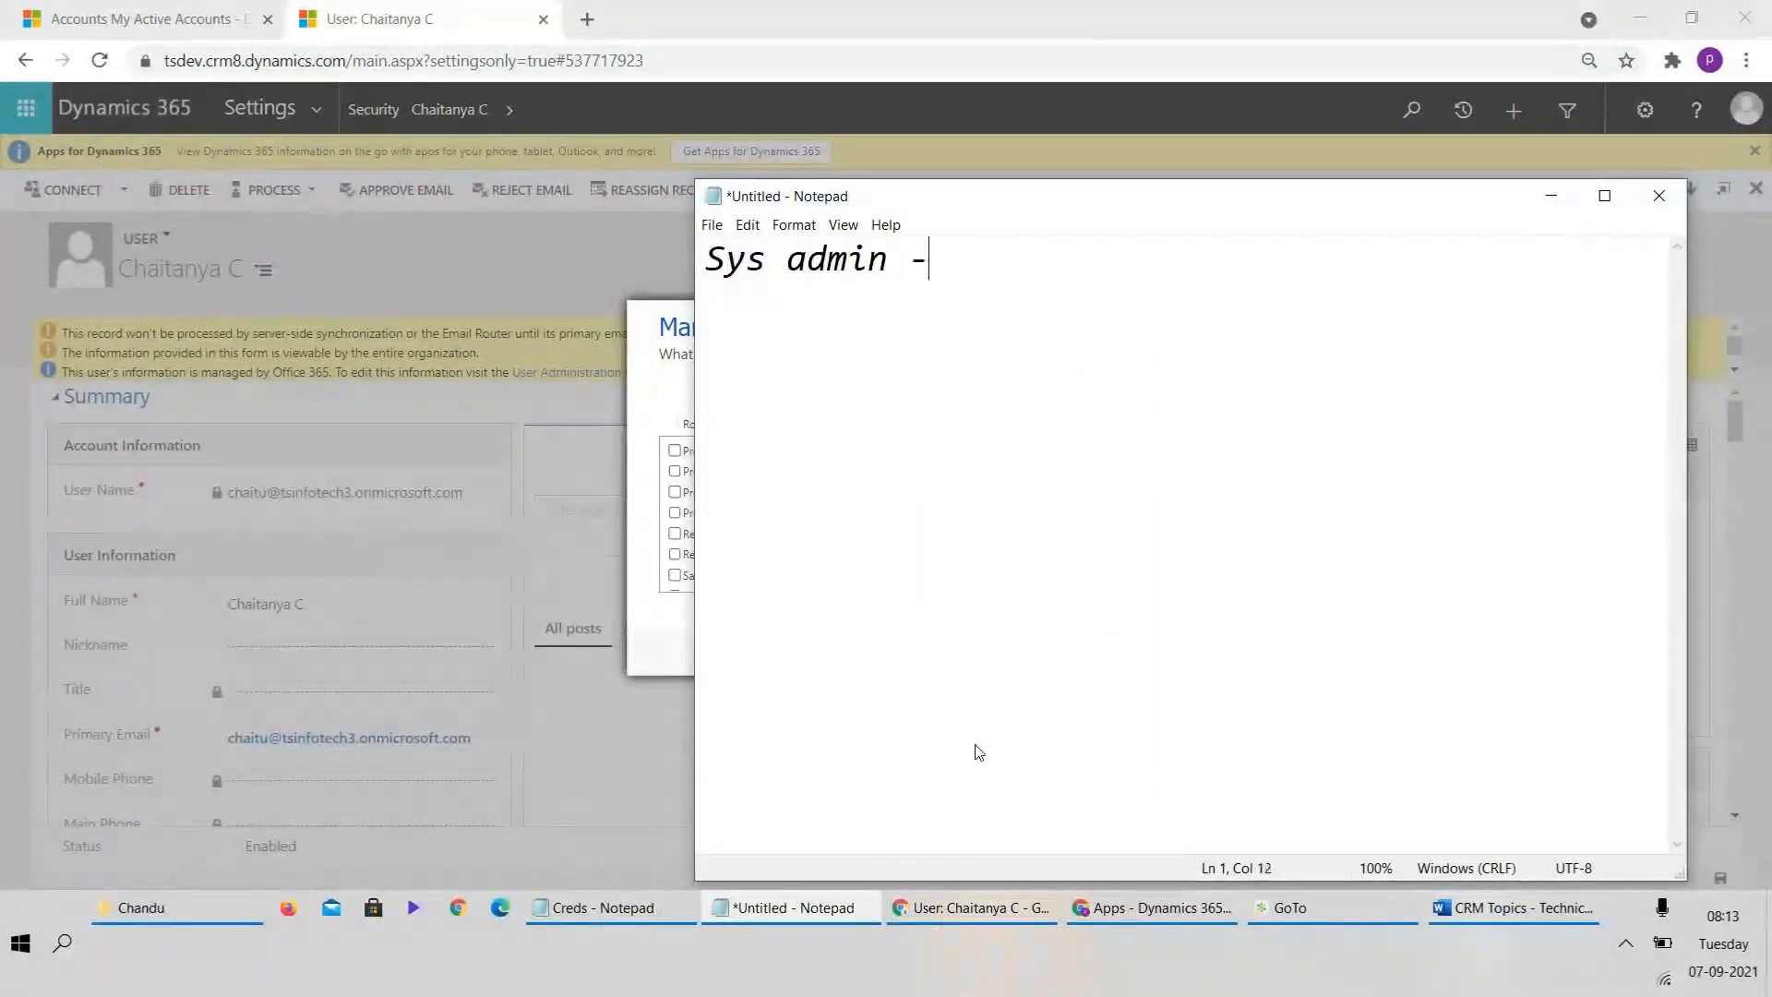
text( all ri)
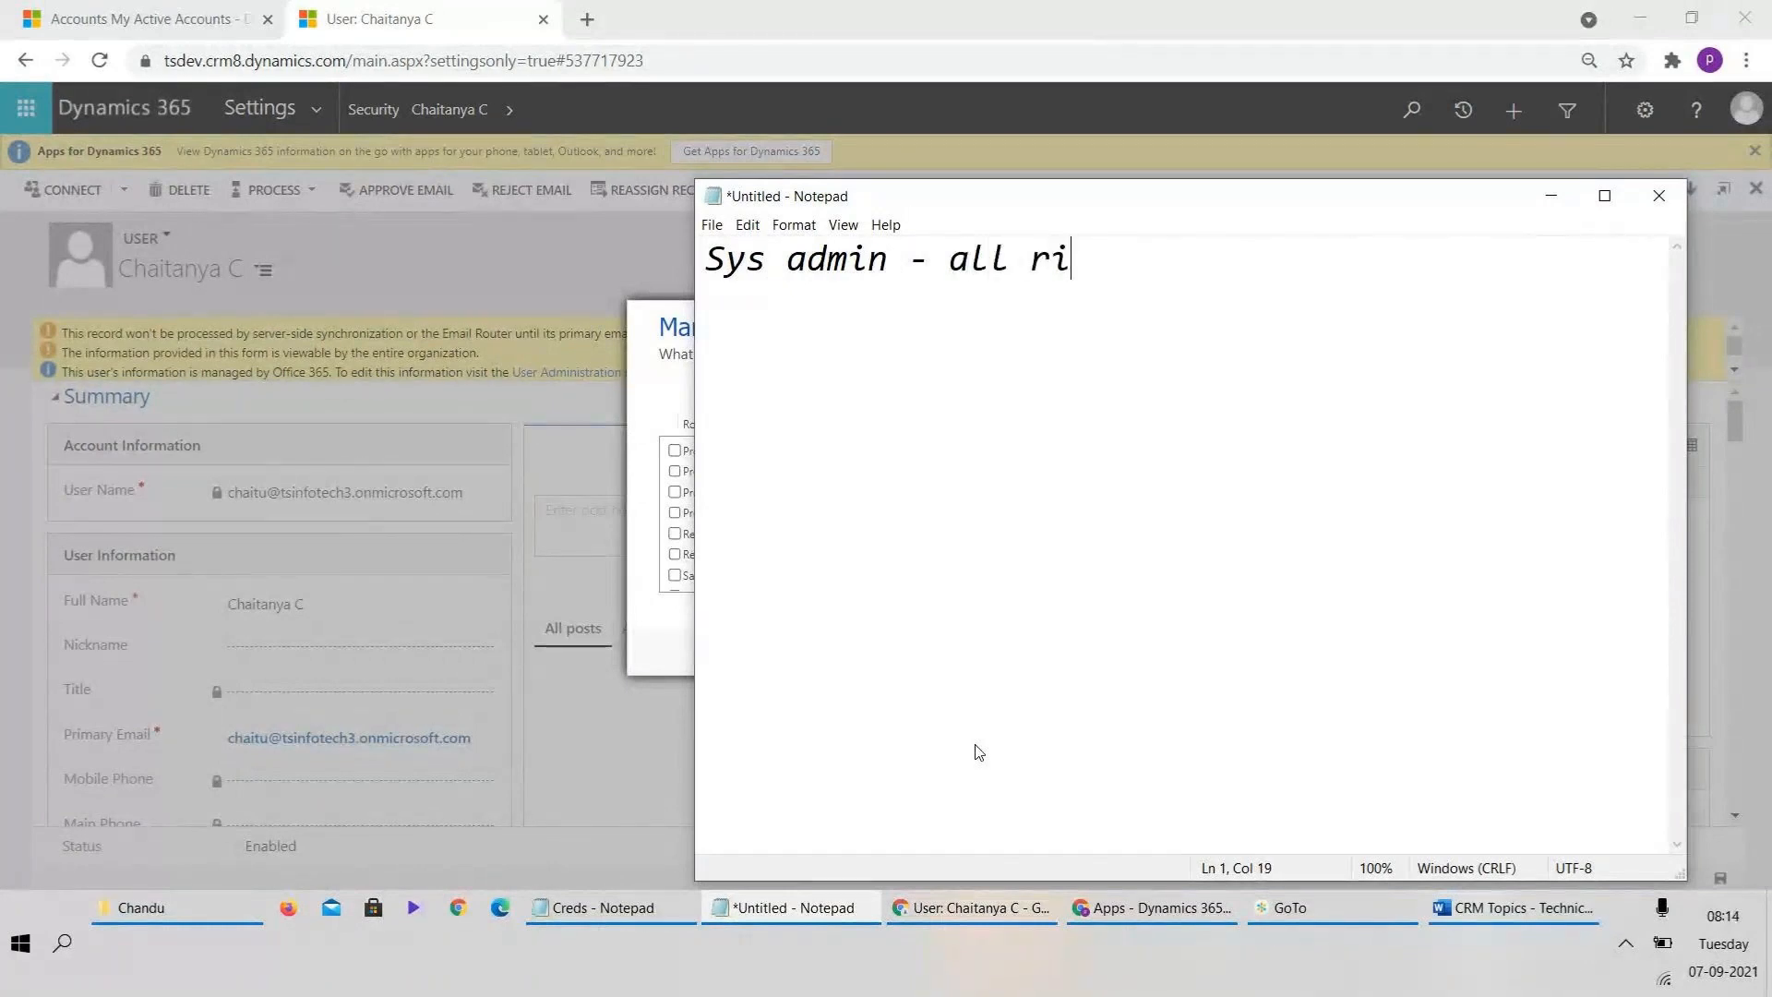
text(ghts)
key(alt+Tab)
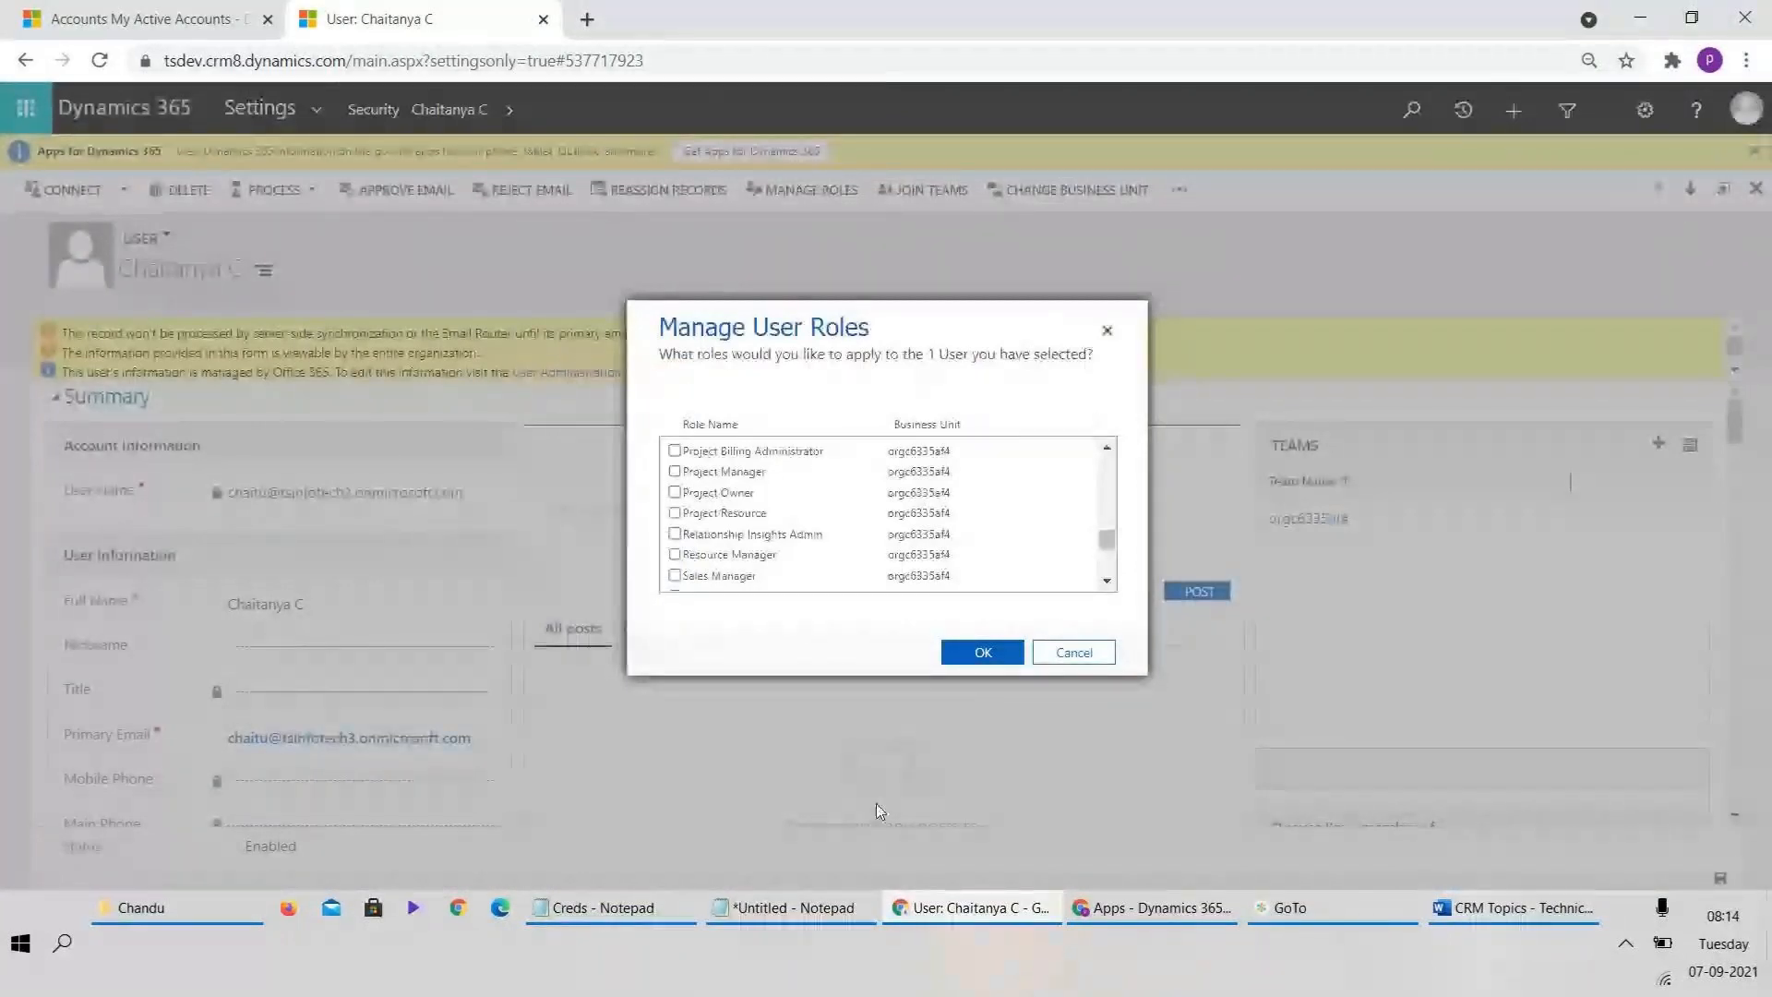
- Review the Notepad note on System Administrator rights alongside the user's published apps in the incognito window
click(793, 907)
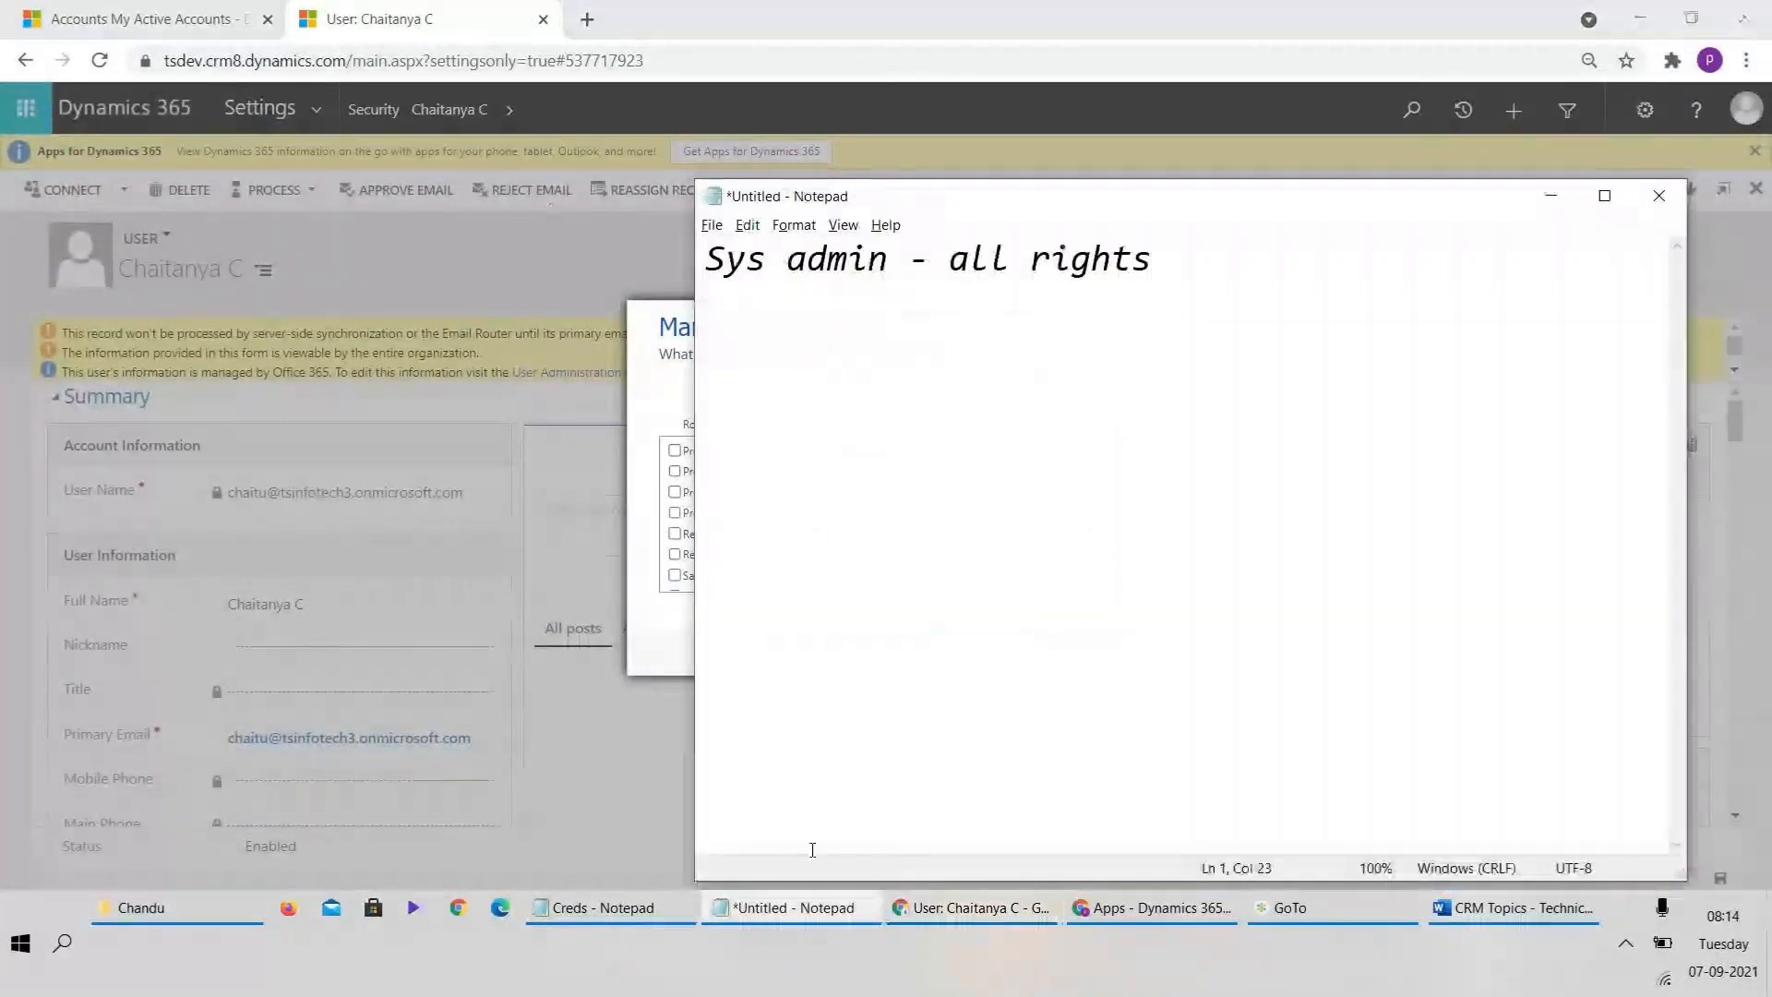
click(1159, 910)
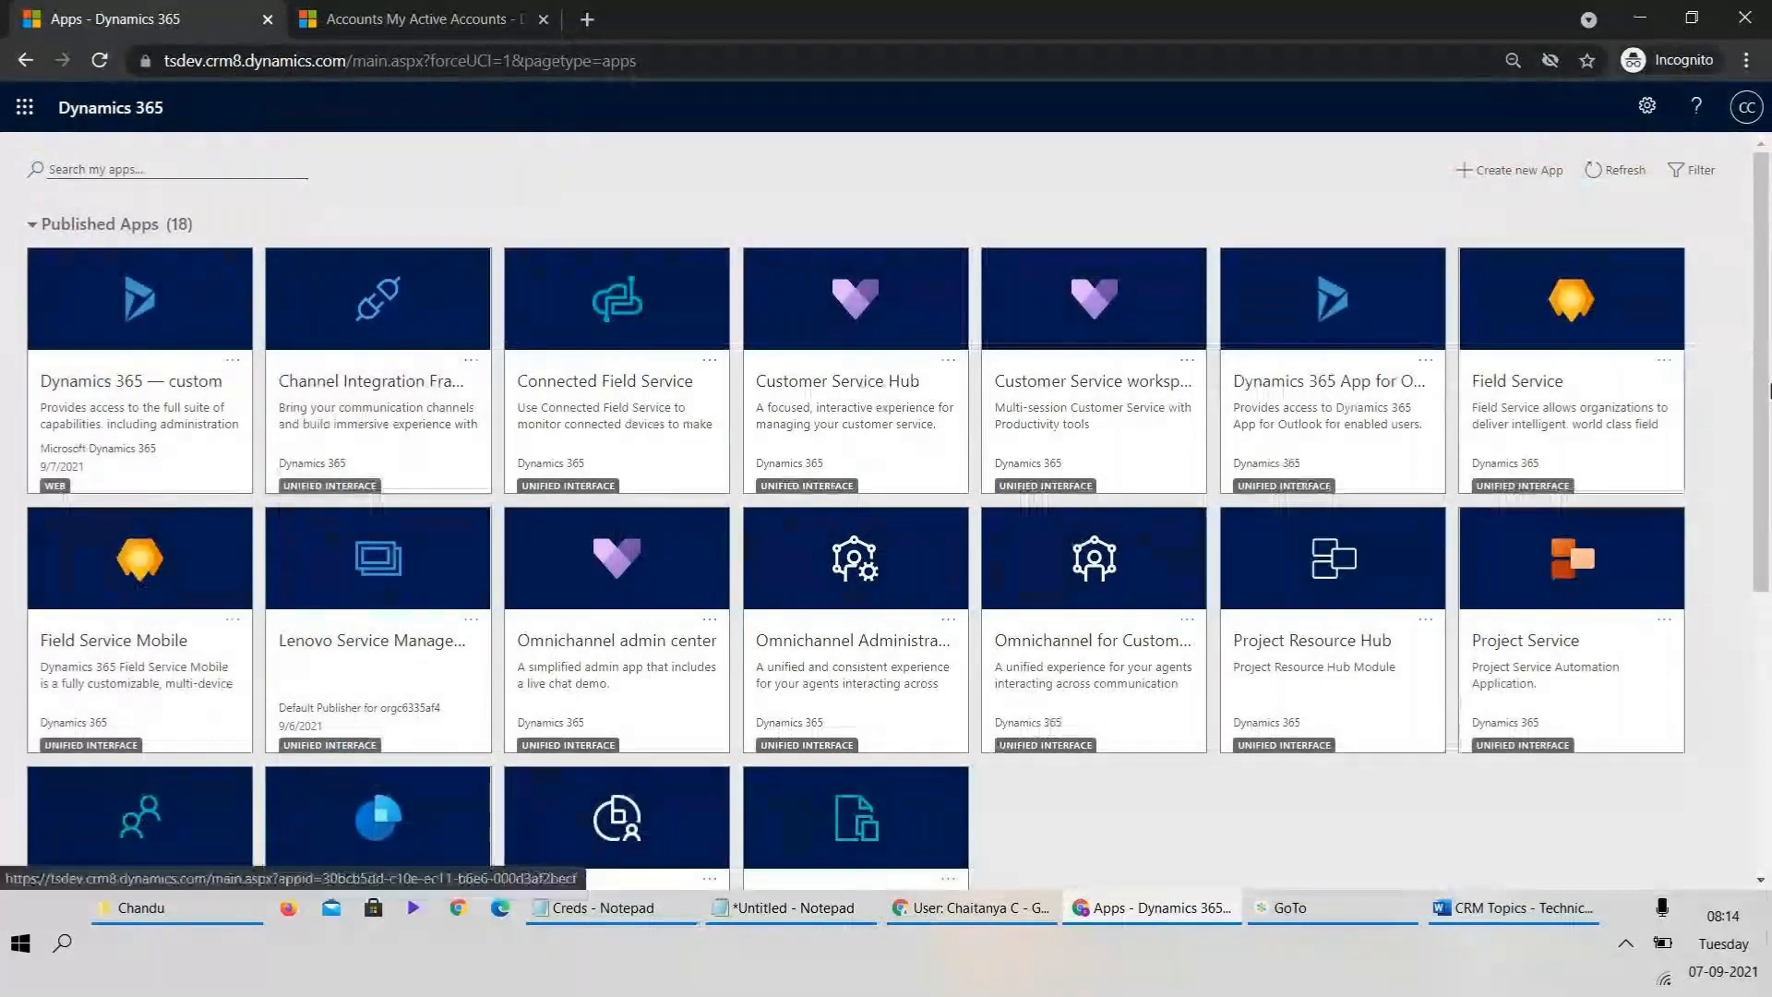
mouse_move(1763, 387)
mouse_down()
mouse_move(1769, 622)
mouse_move(1761, 359)
mouse_up()
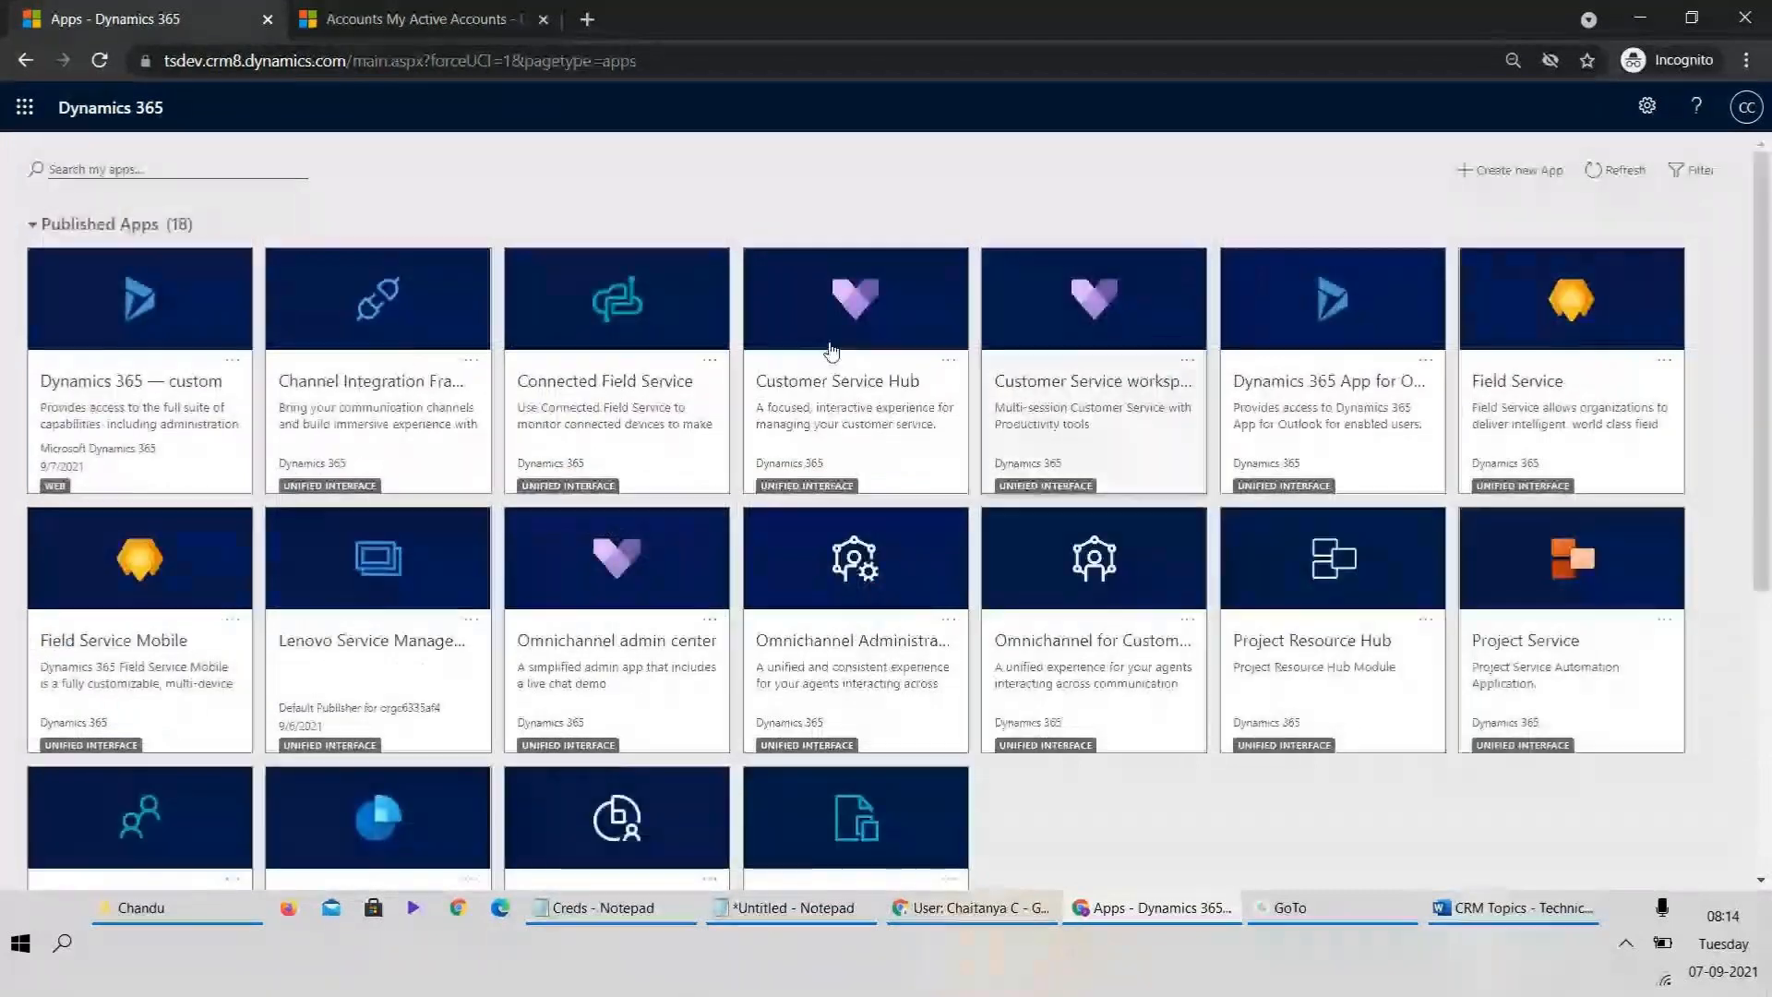
key(alt+Tab)
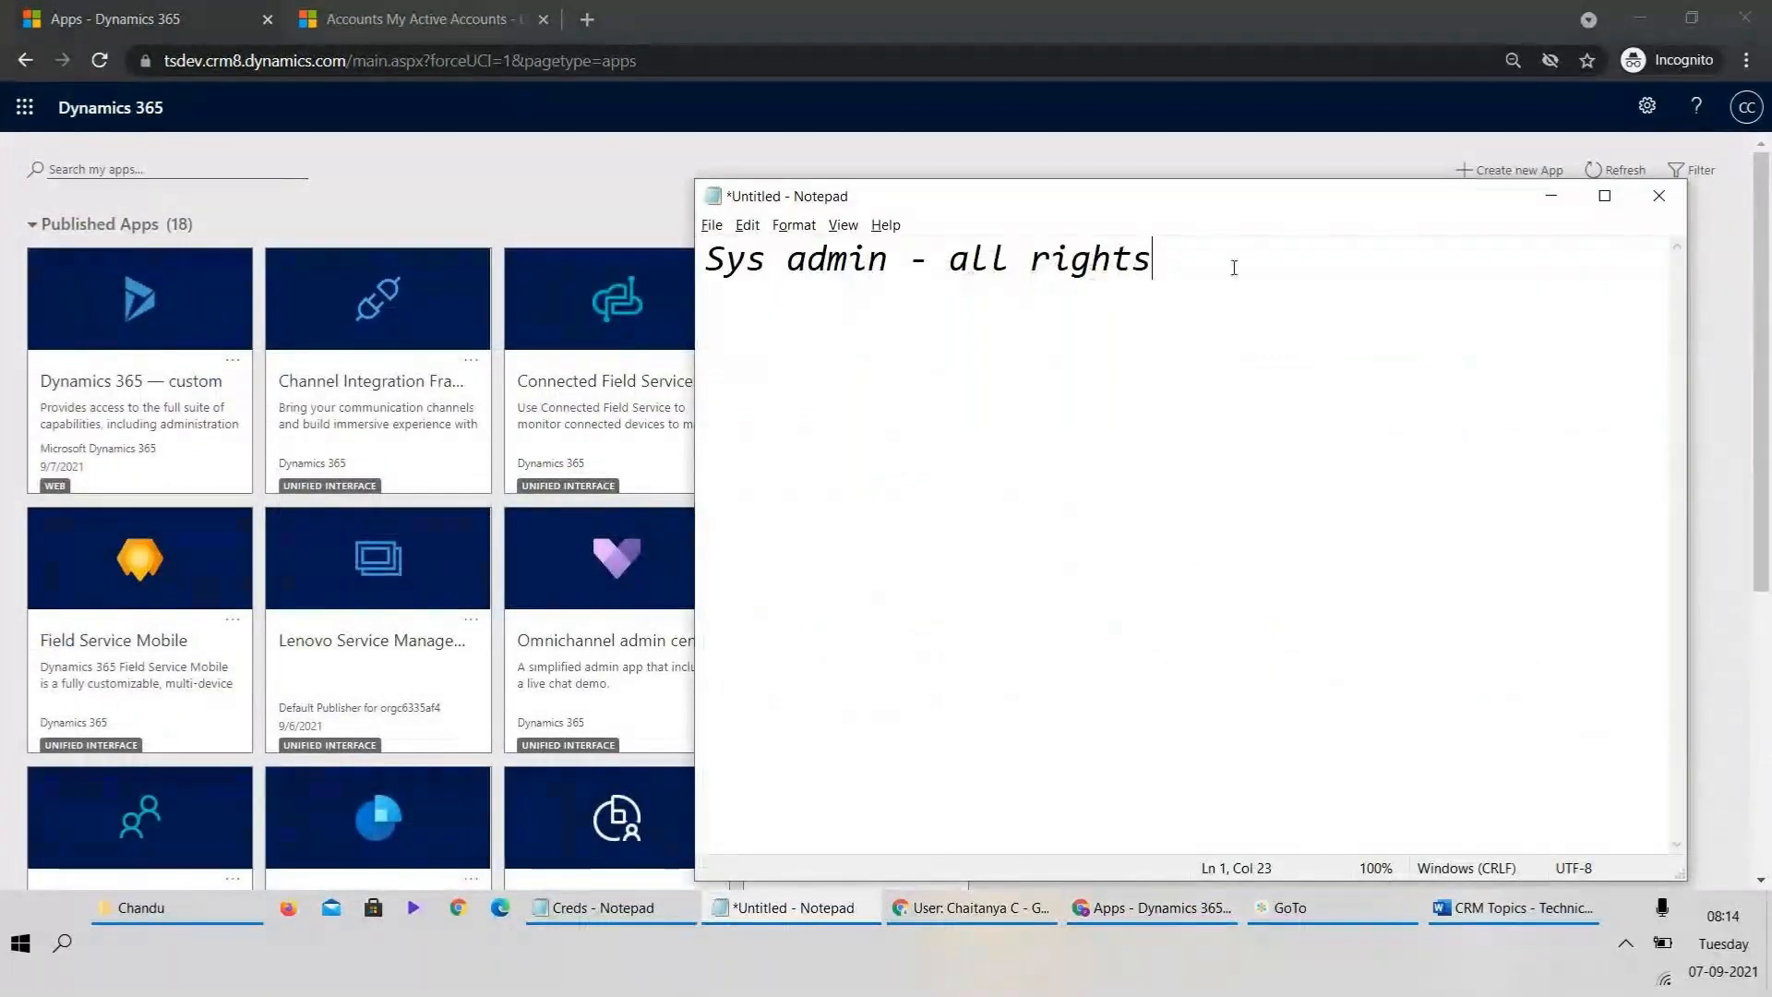
key(alt+Tab)
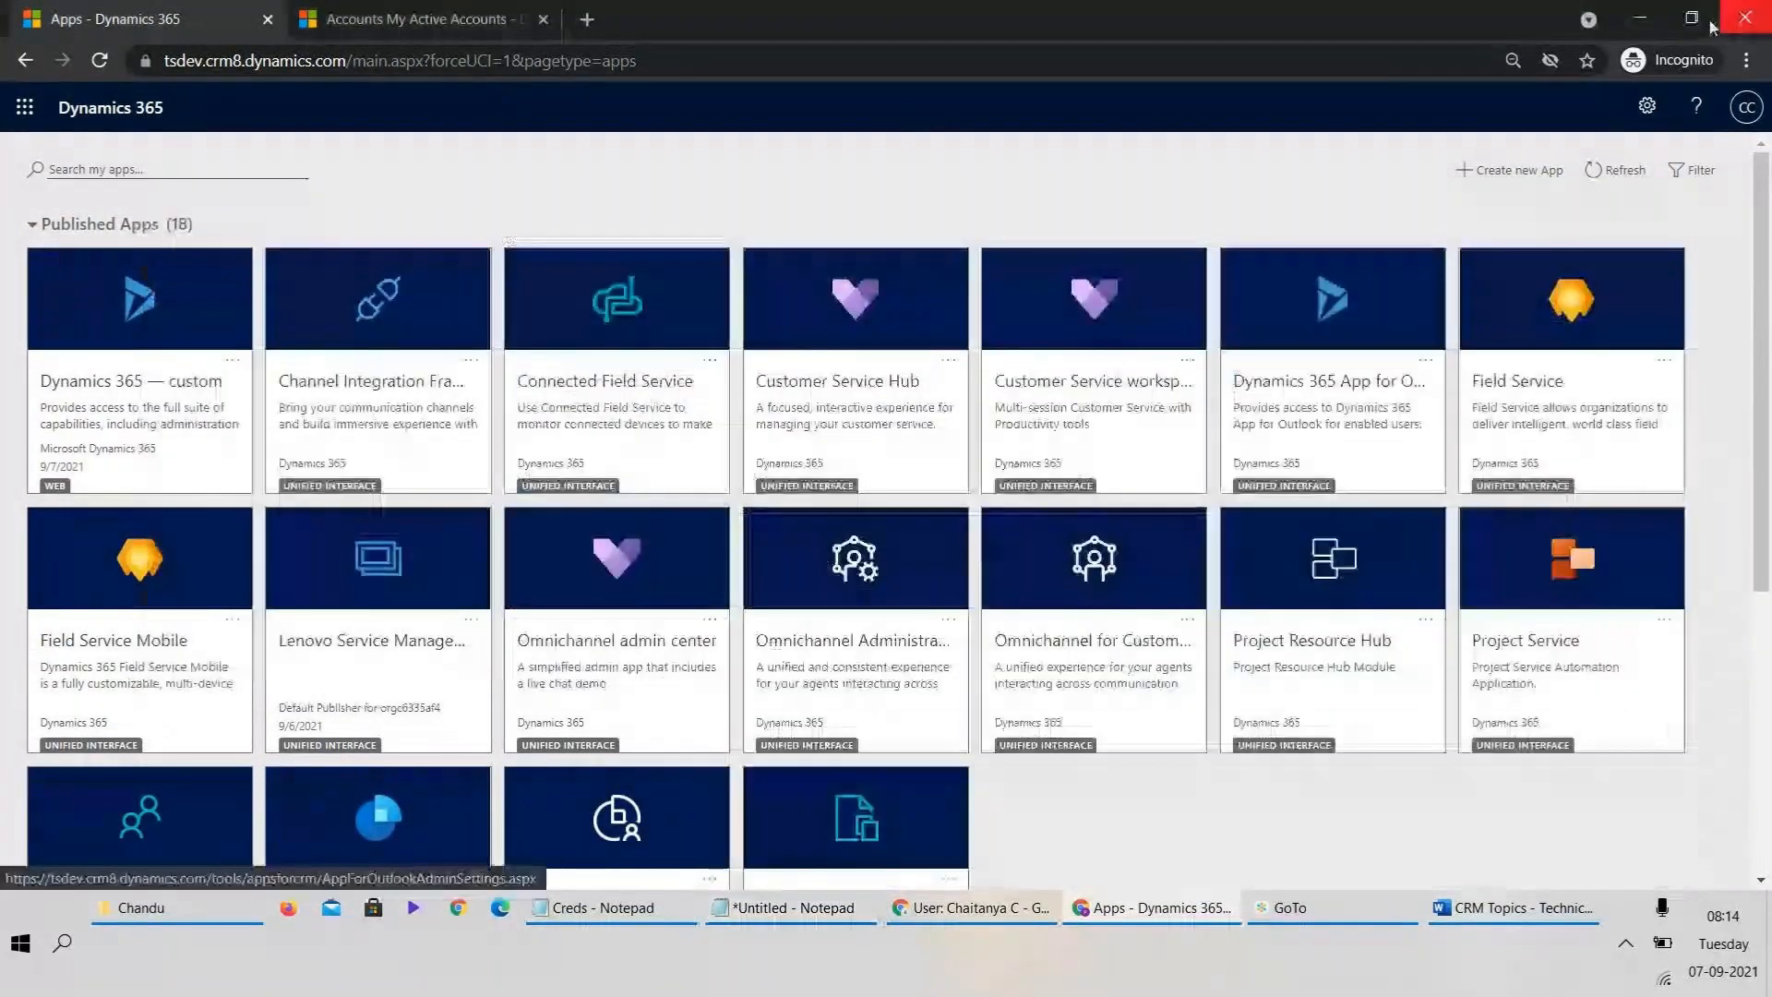
click(1151, 907)
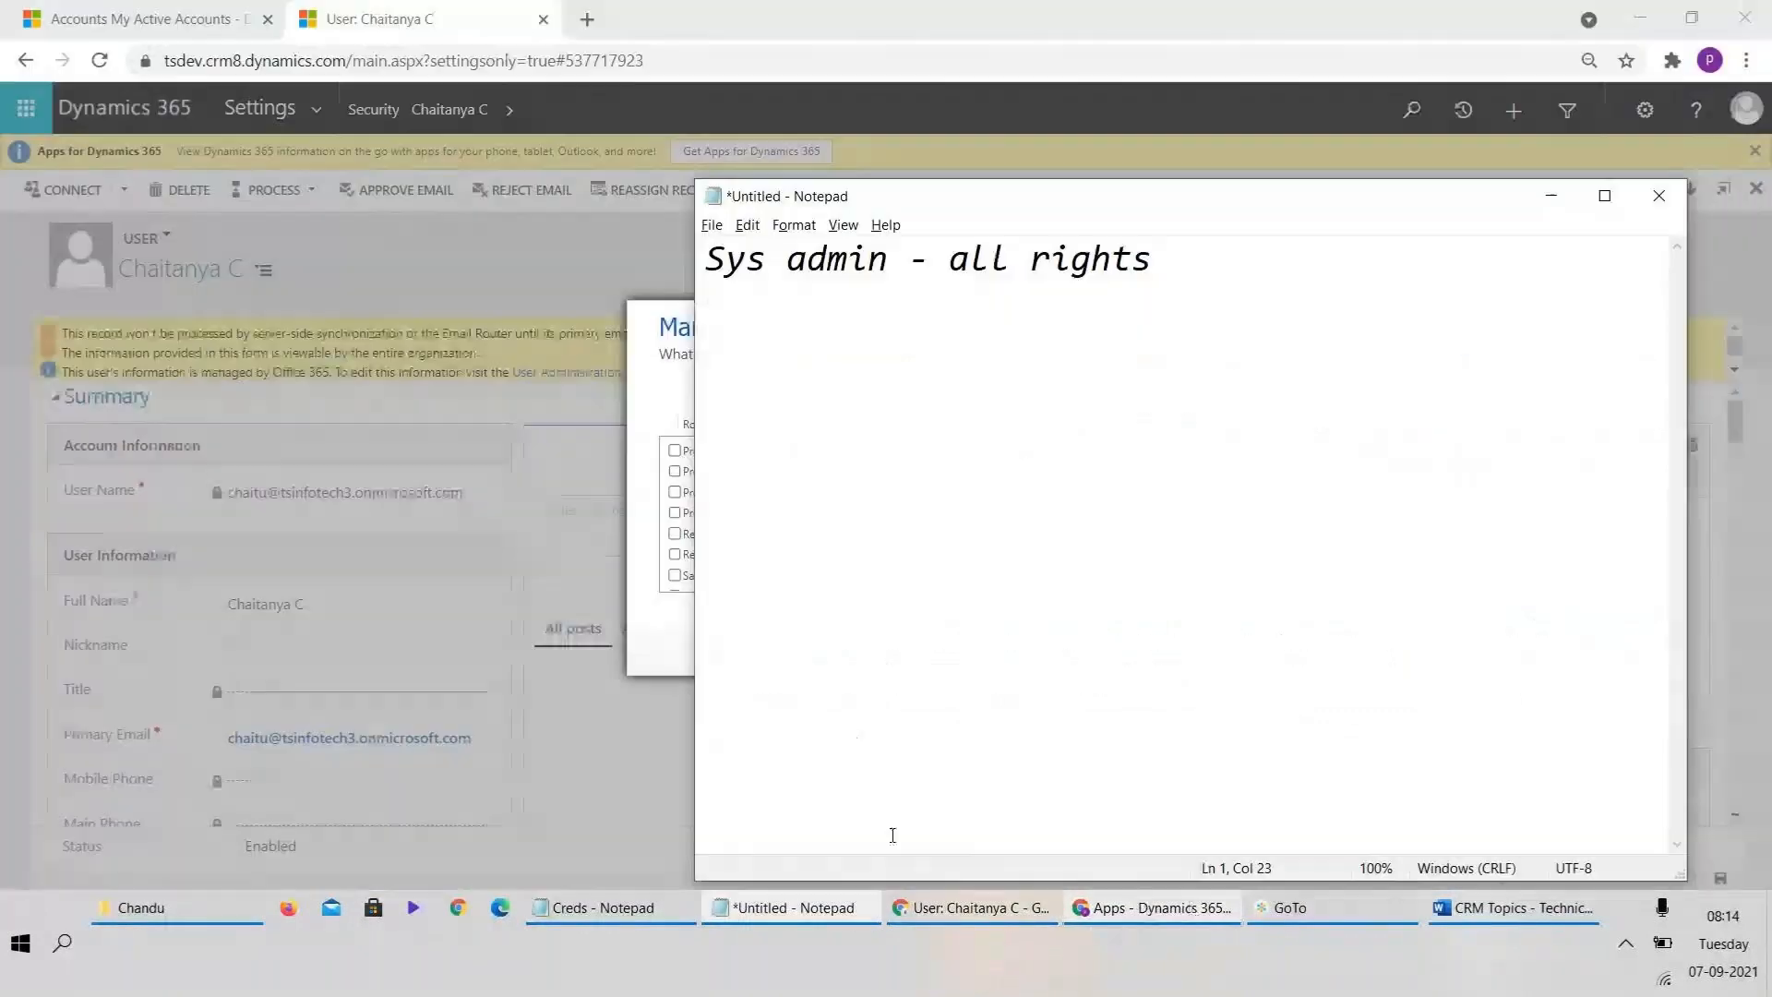
- Return to the Manage User Roles dialog, locate the selected Sales Team Member role, and apply the role assignment
click(668, 686)
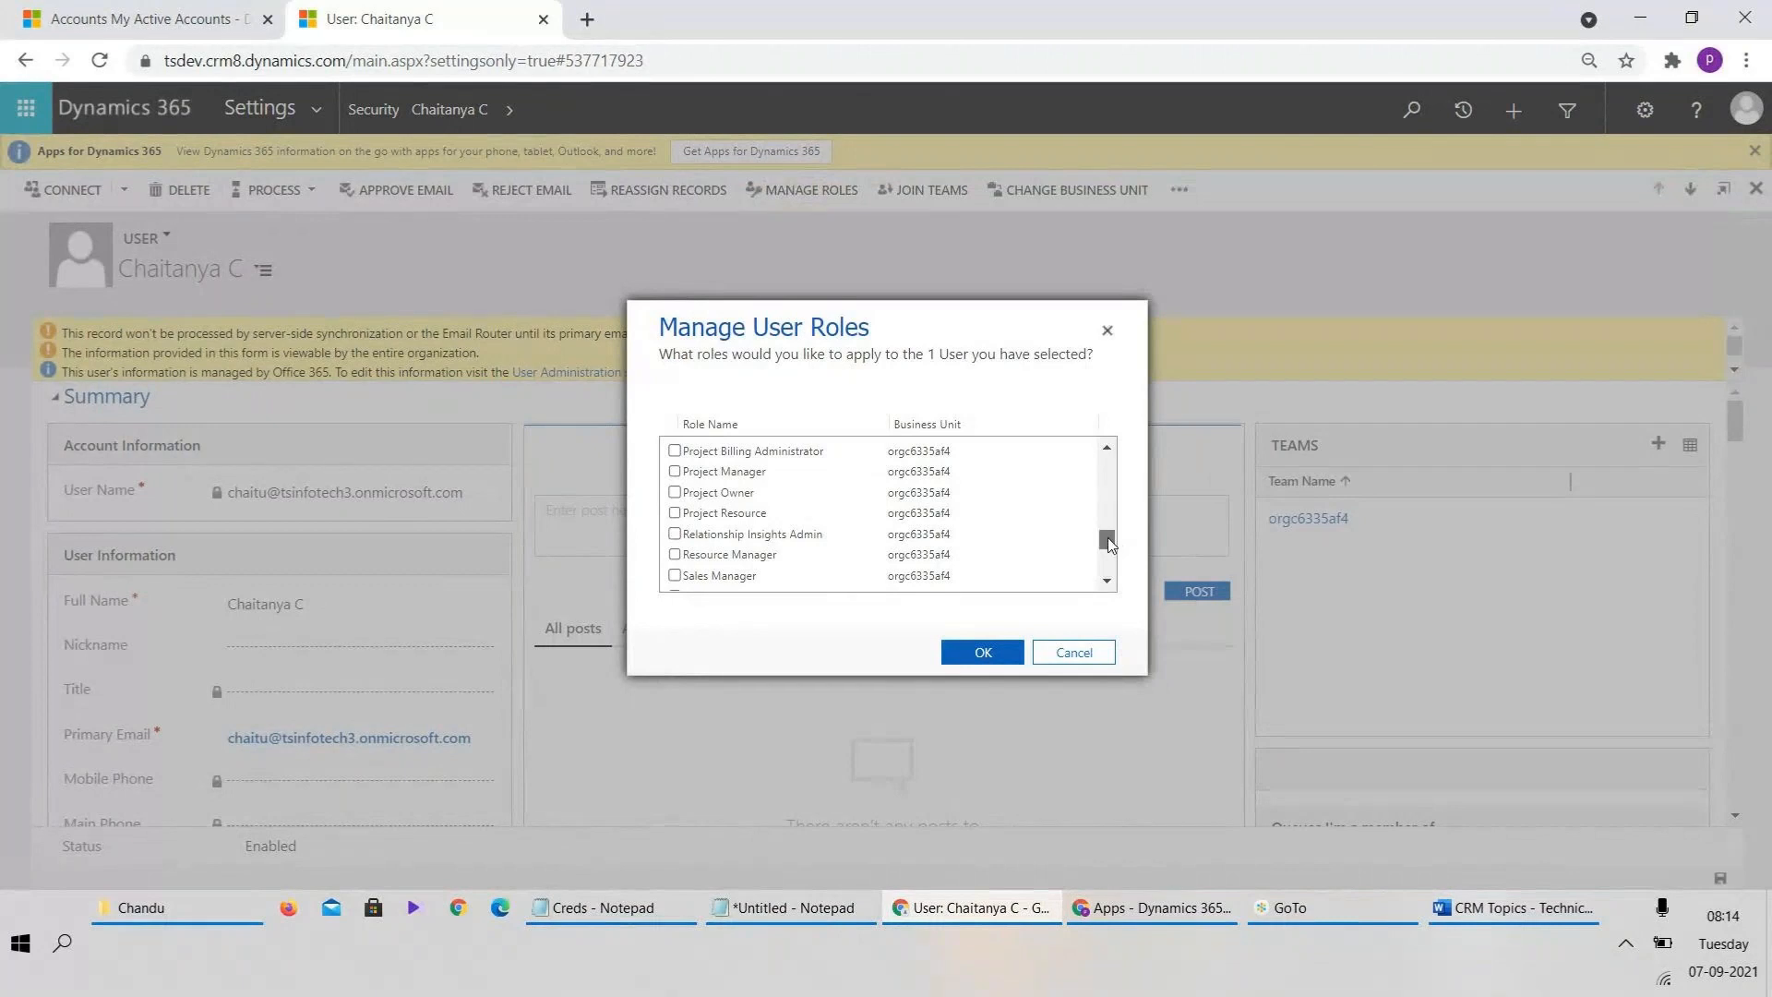
scroll(1117, 552, down, 4)
scroll(1114, 555, up, 1)
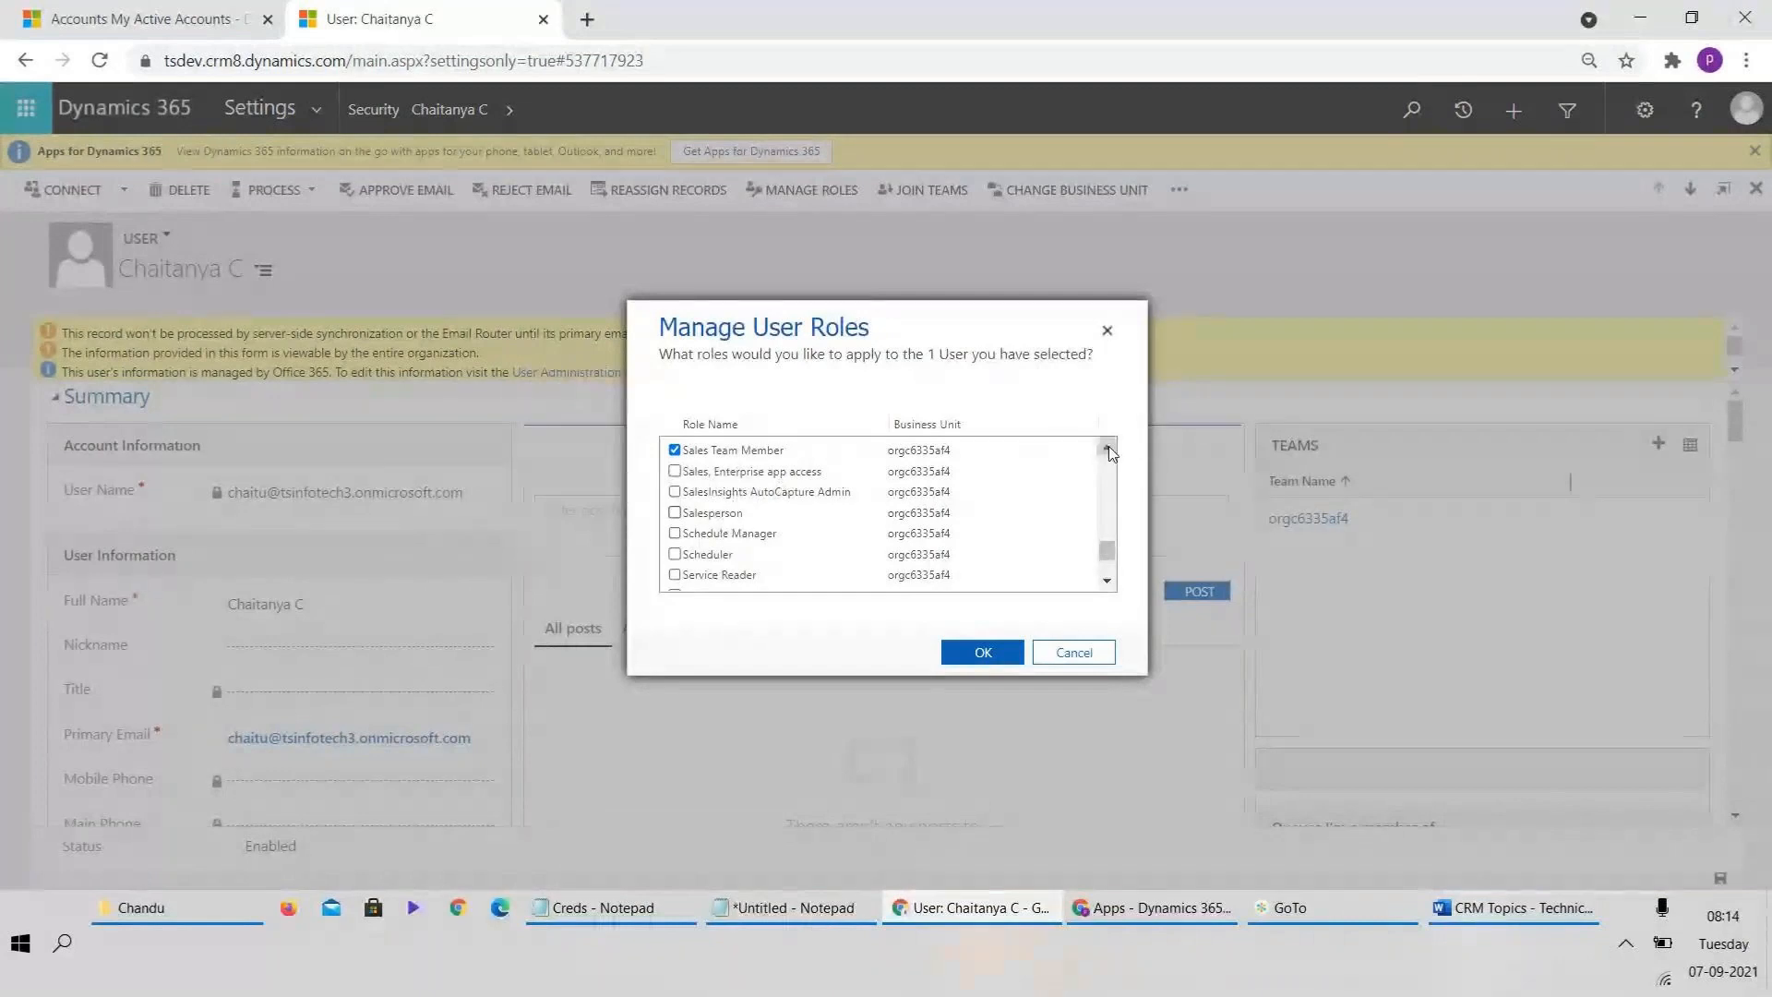
scroll(791, 499, up, 1)
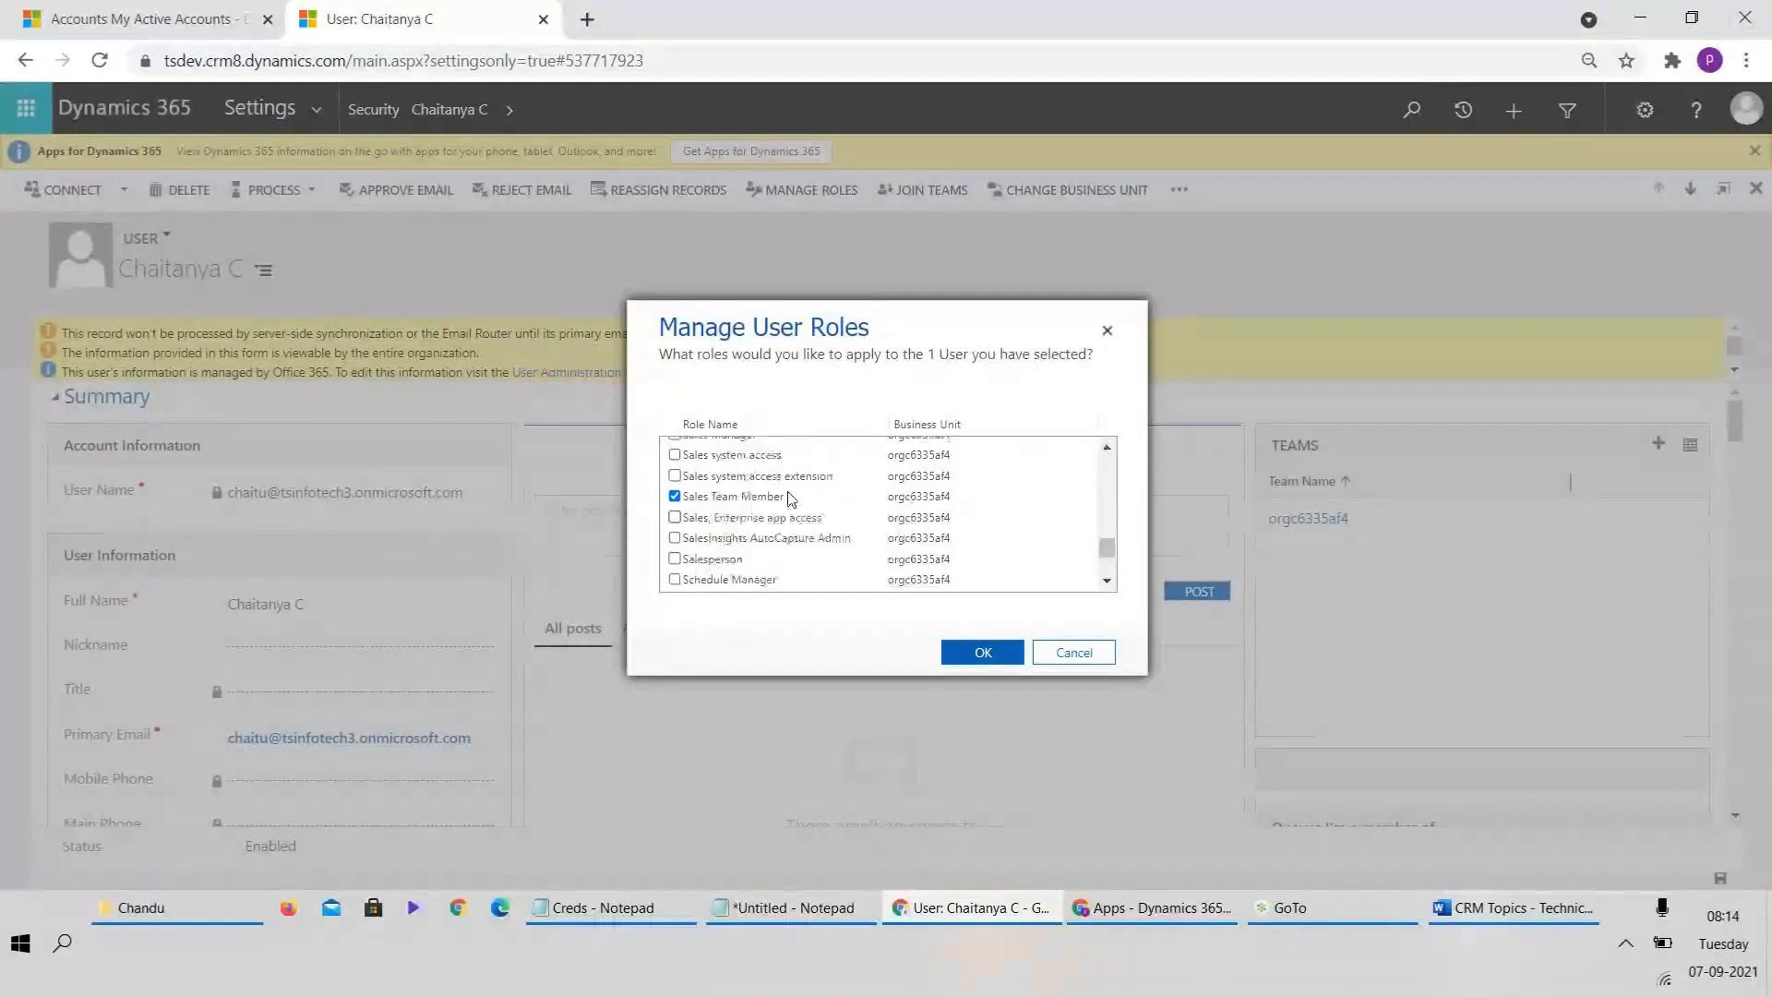
double_click(724, 500)
click(984, 652)
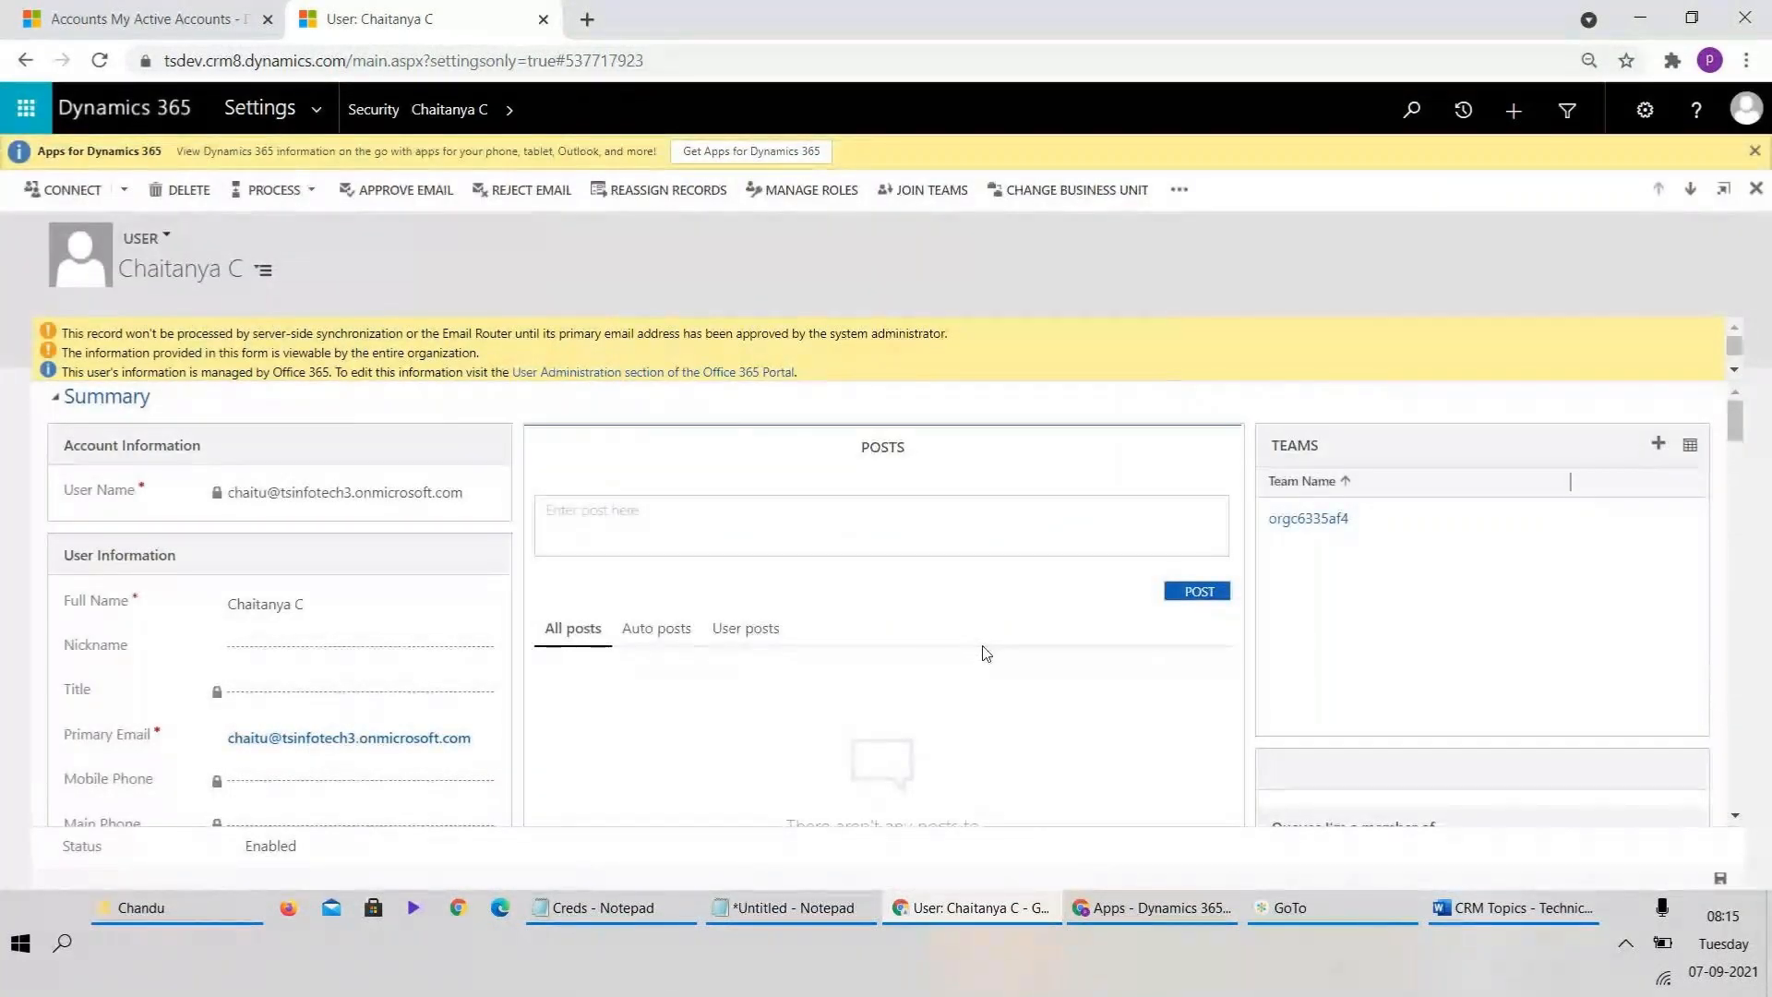
- Reopen the user's role assignments, check the System Administrator and Sales Team Member entries, and close the dialog
click(804, 189)
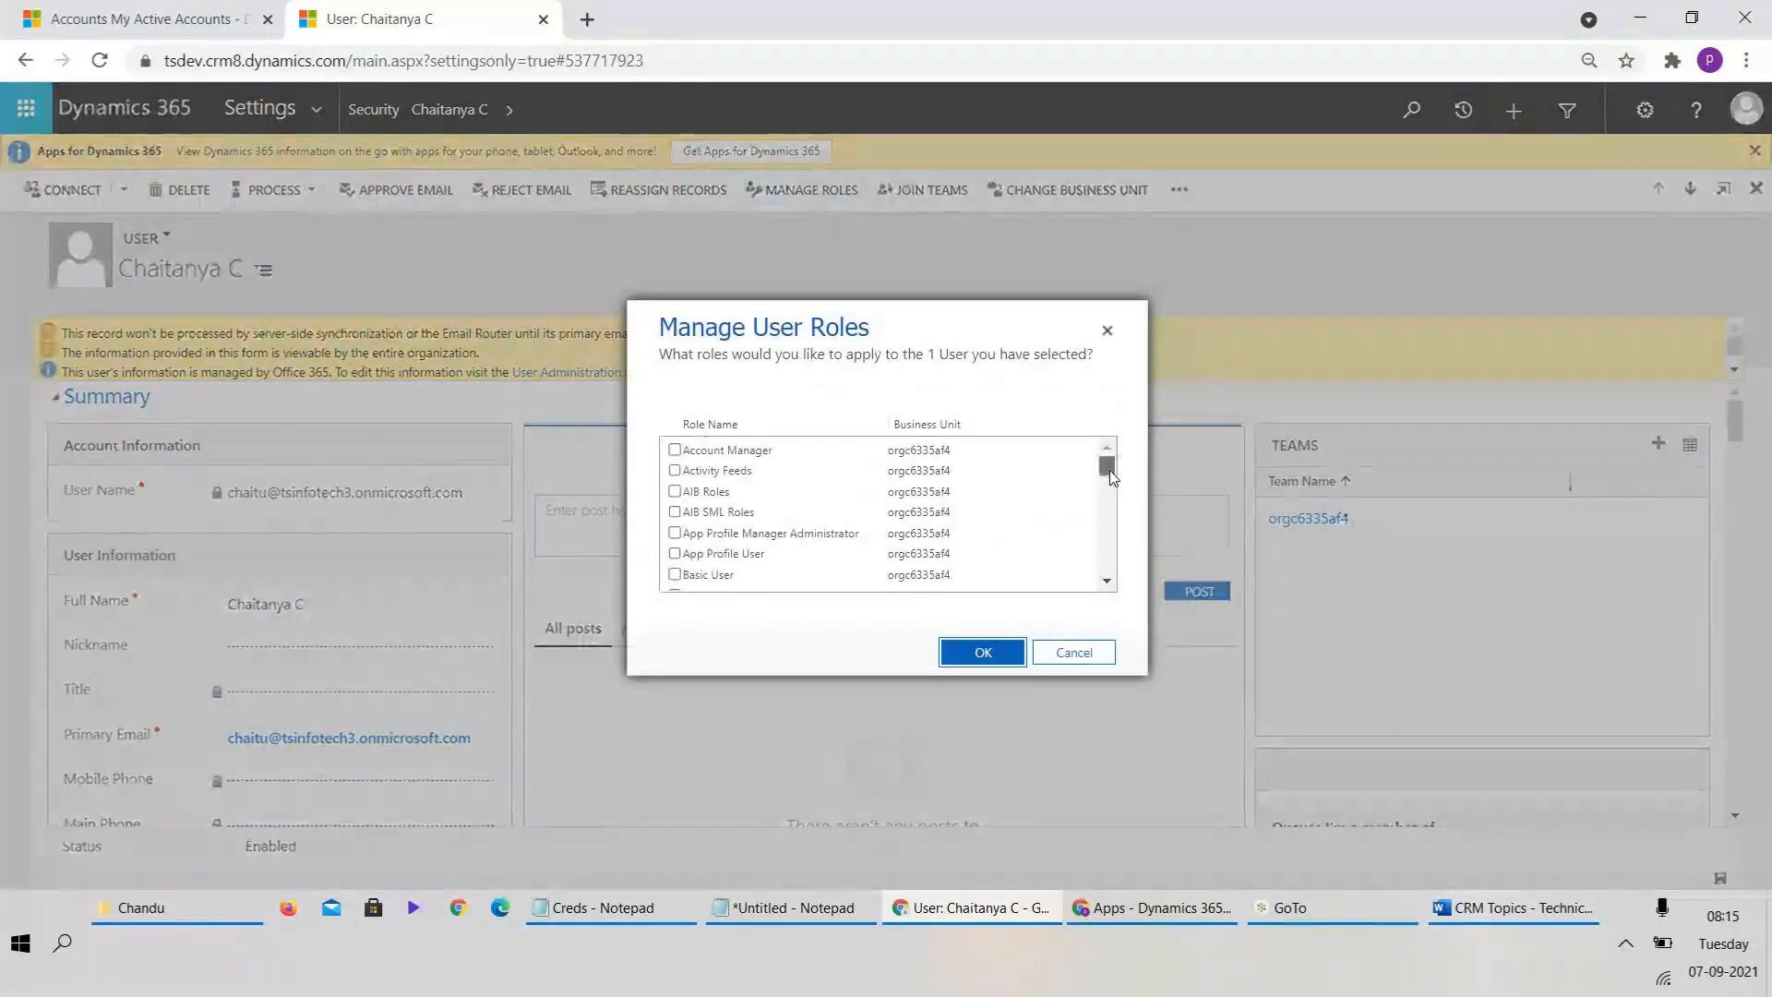
drag(1109, 469, 1107, 562)
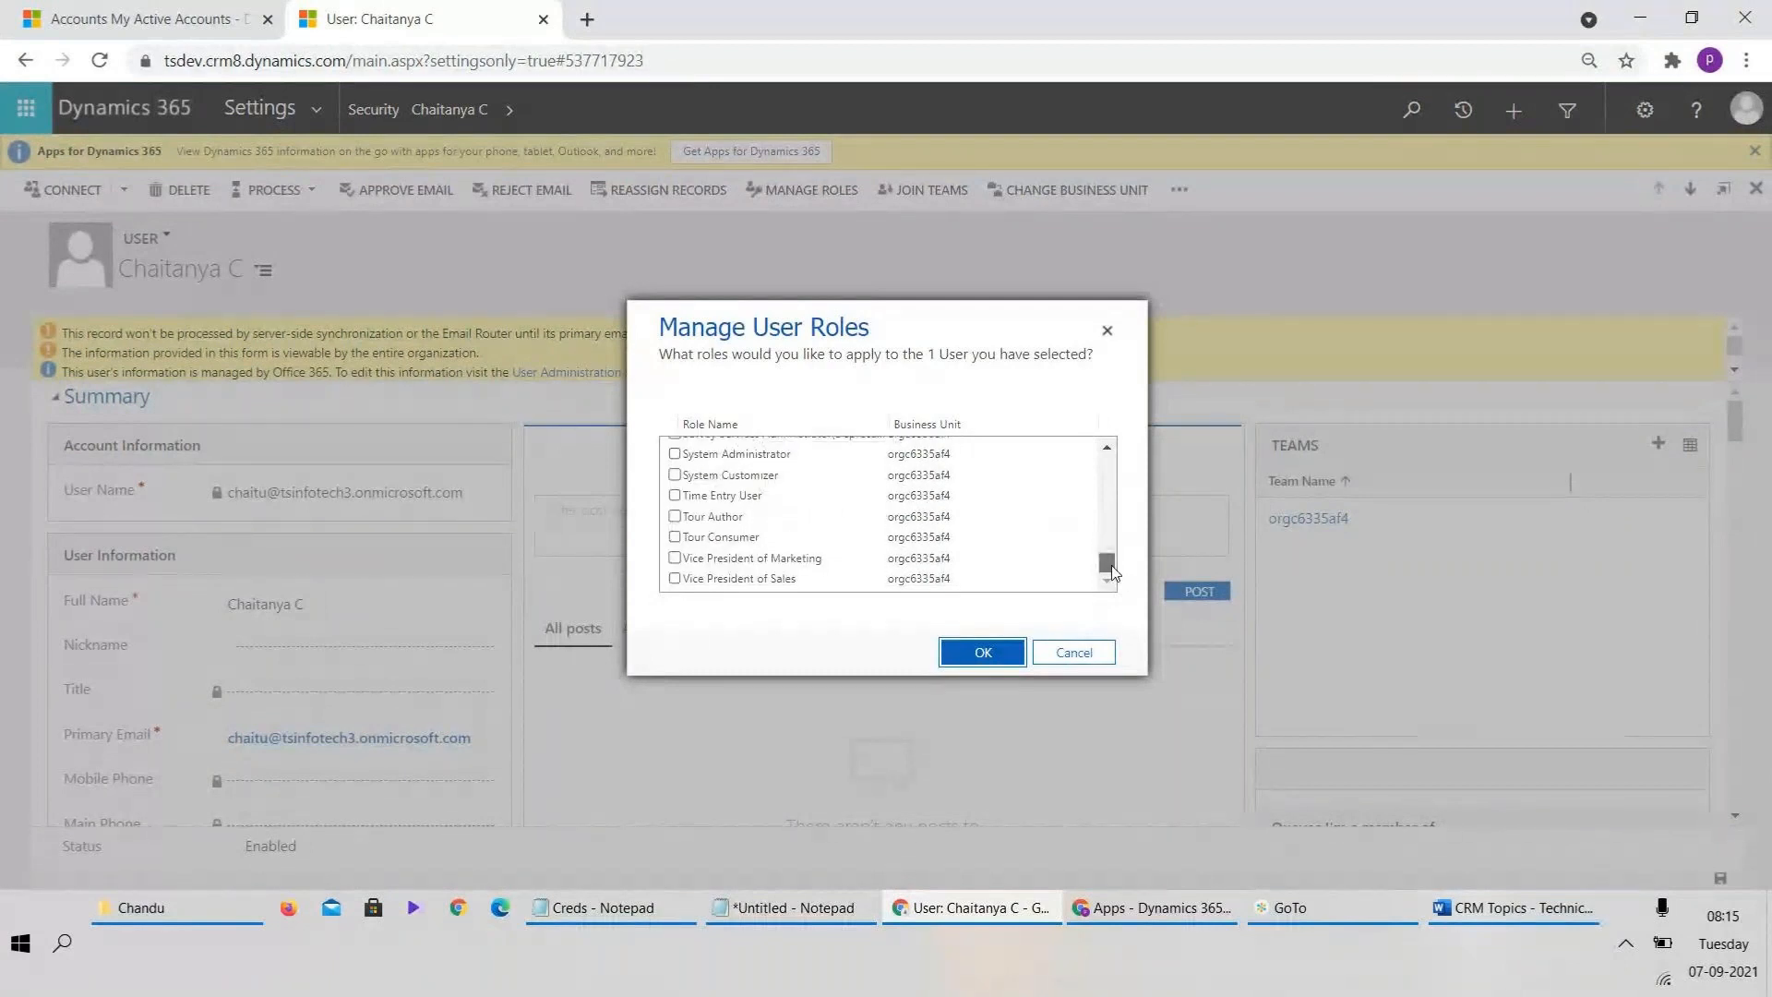
drag(1111, 565, 1109, 554)
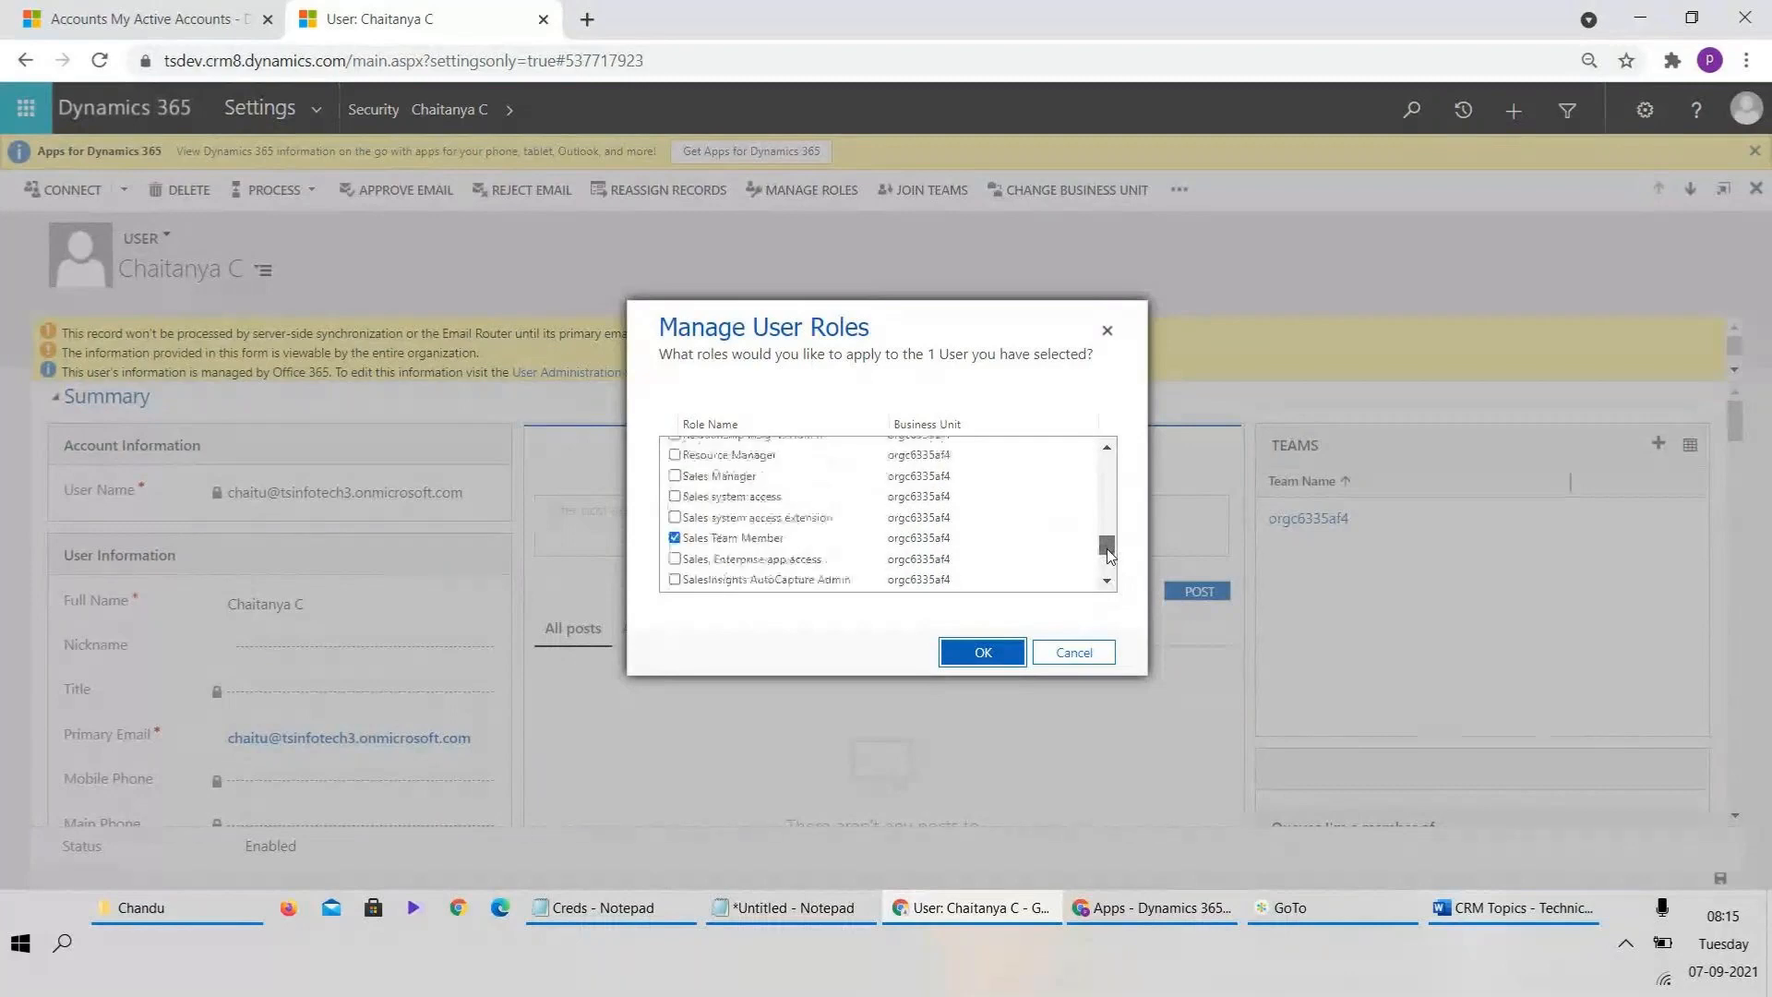
click(998, 650)
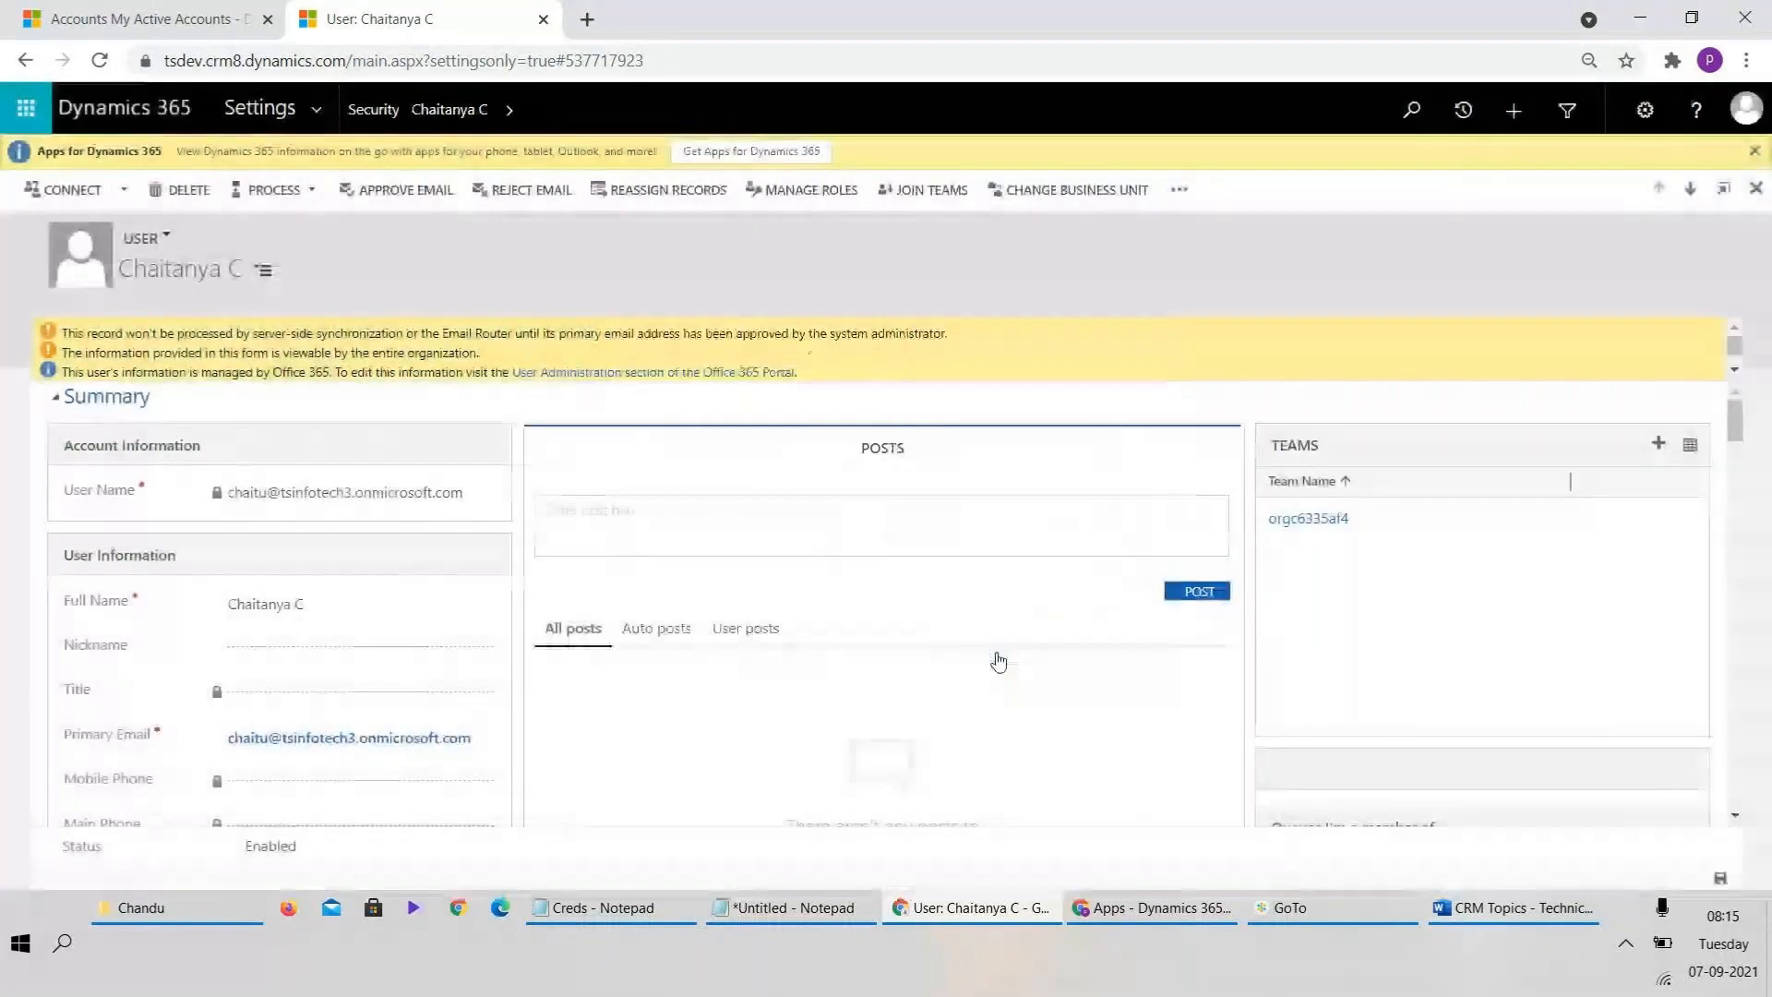
- Switch to the incognito window and examine which account is signed in to Dynamics 365
click(957, 923)
click(947, 913)
click(1131, 911)
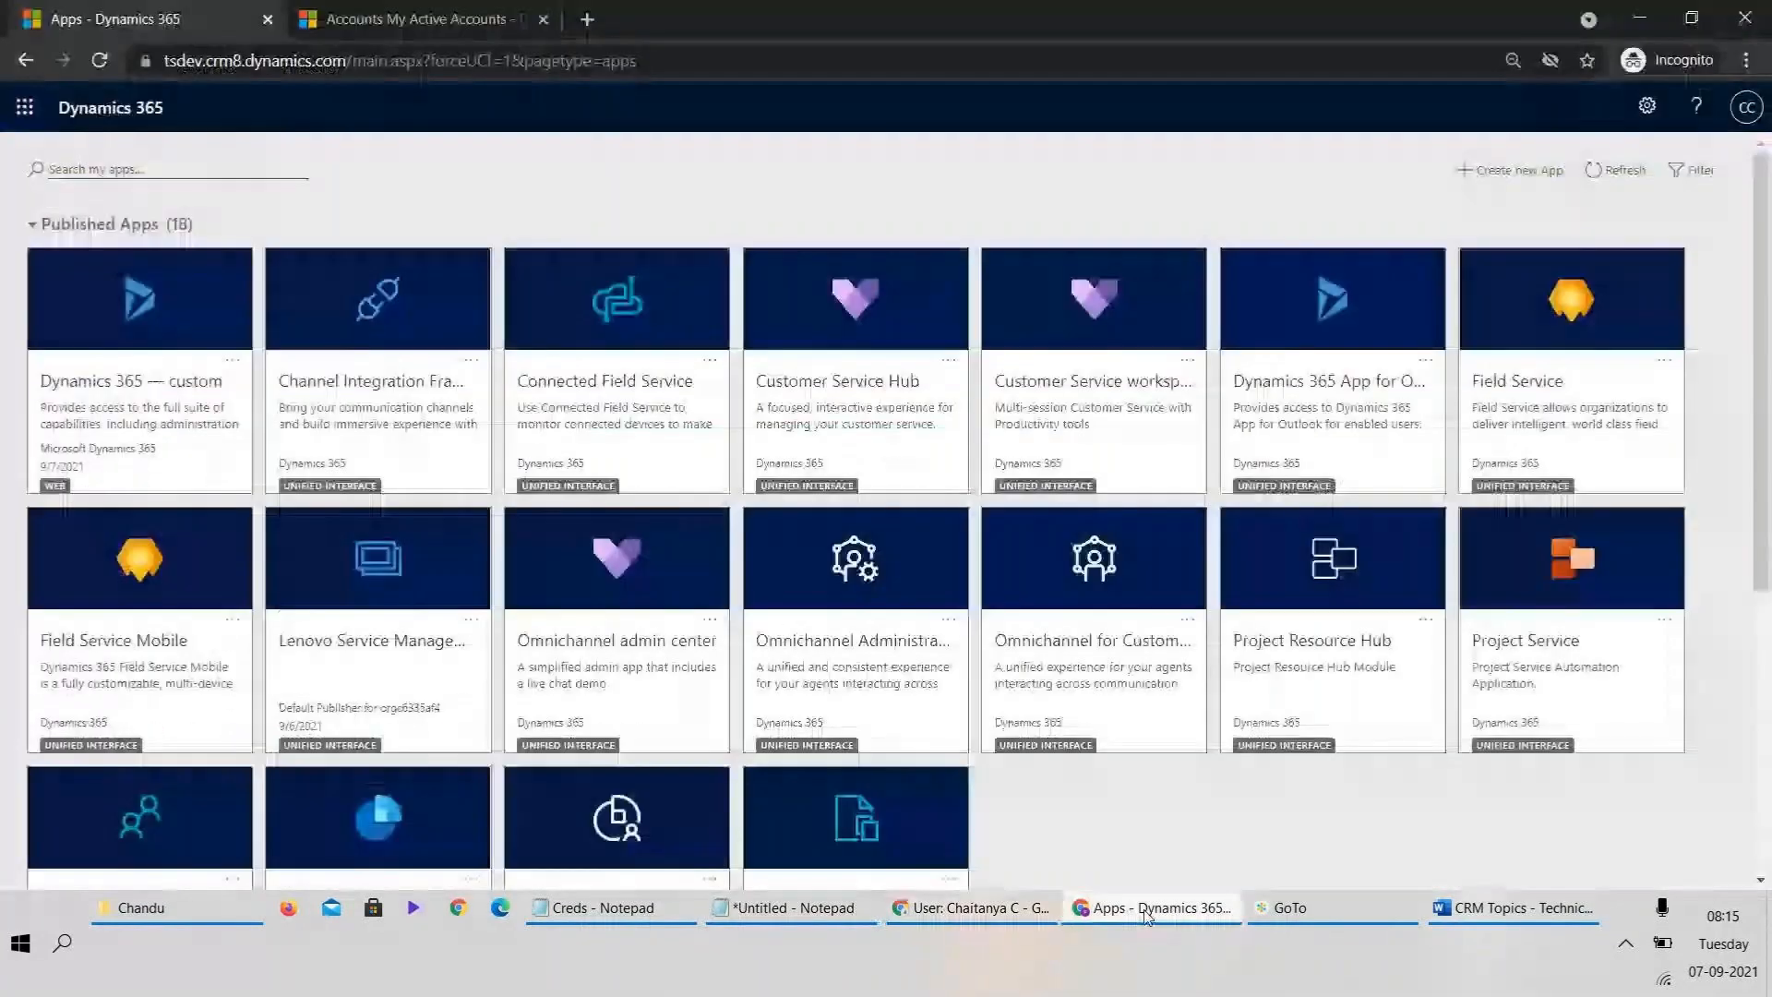
click(1747, 109)
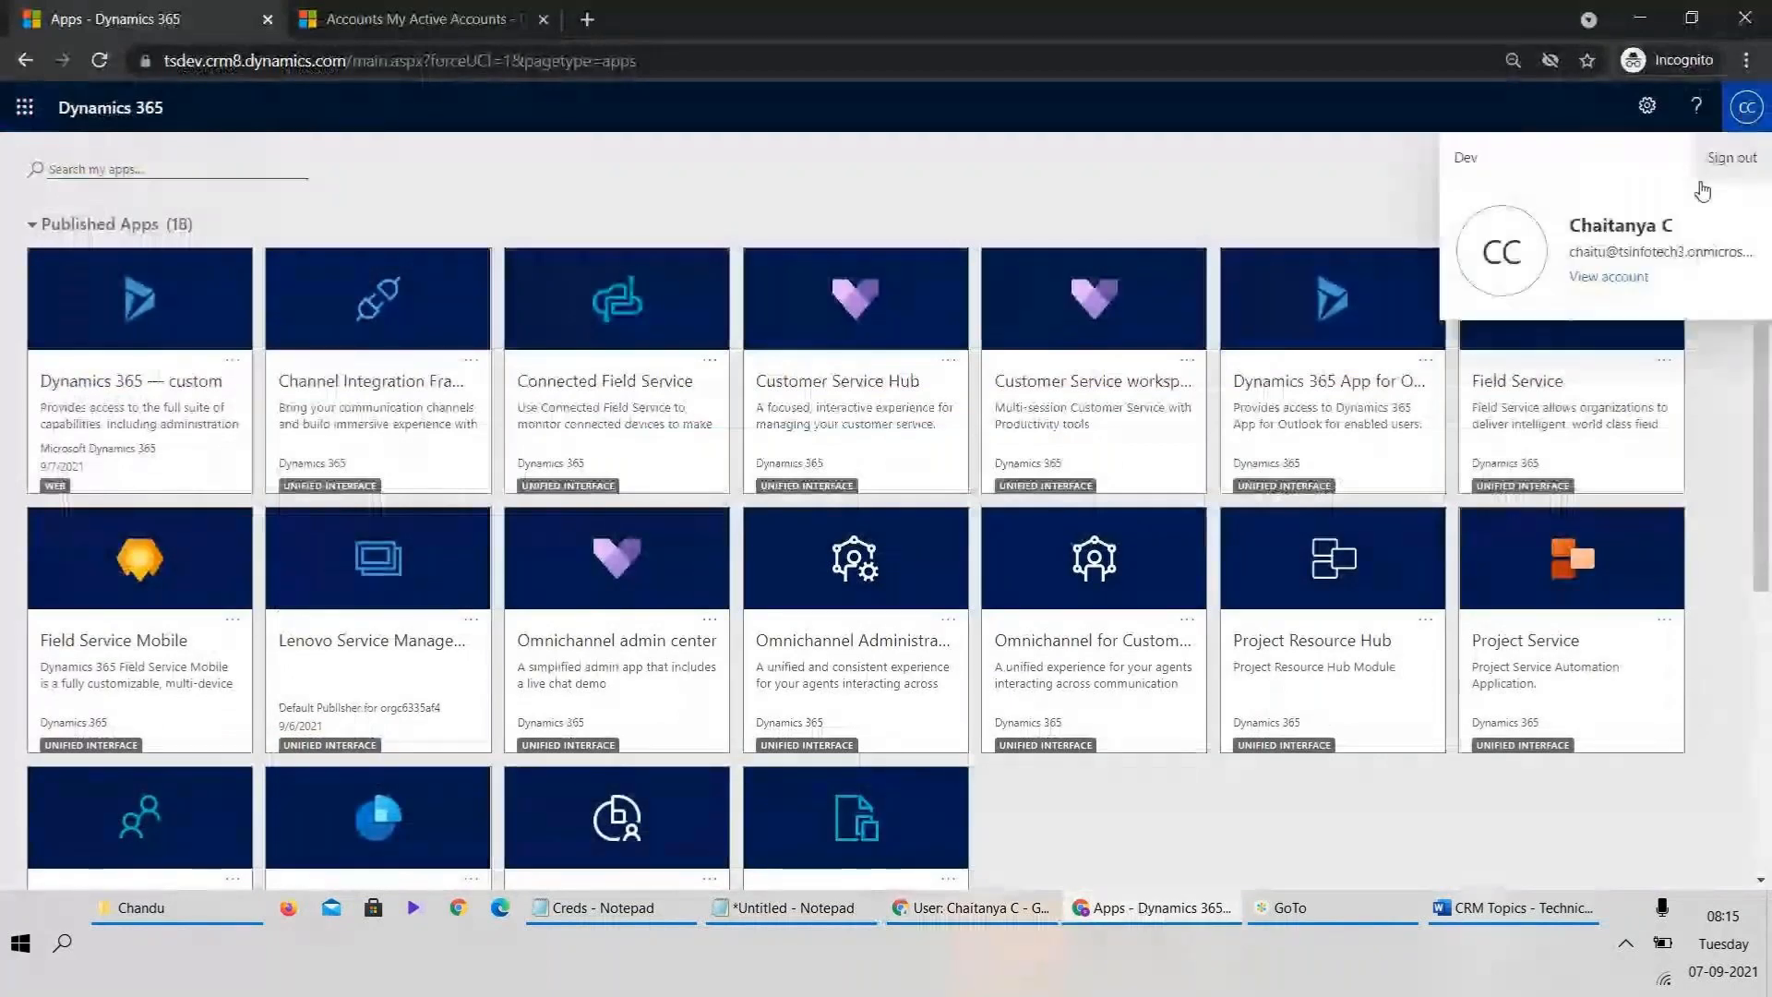
click(1750, 113)
click(1748, 110)
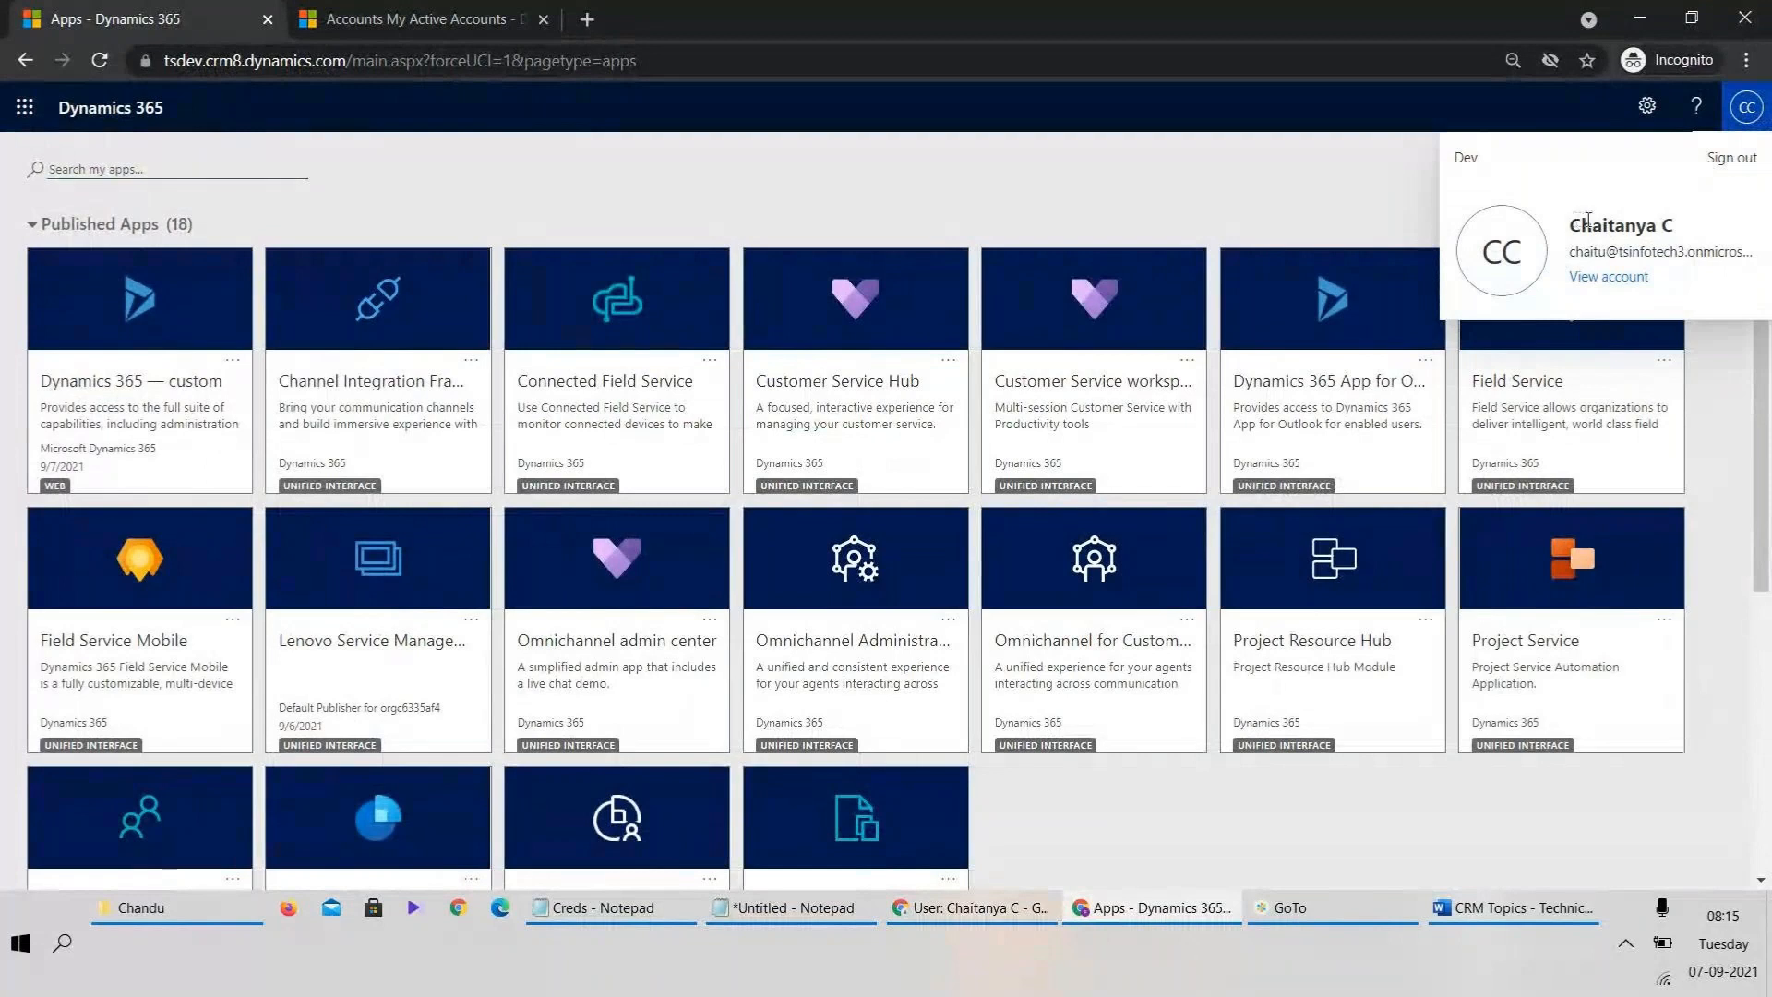
drag(1583, 223, 1702, 279)
click(1556, 190)
drag(1568, 224, 1688, 286)
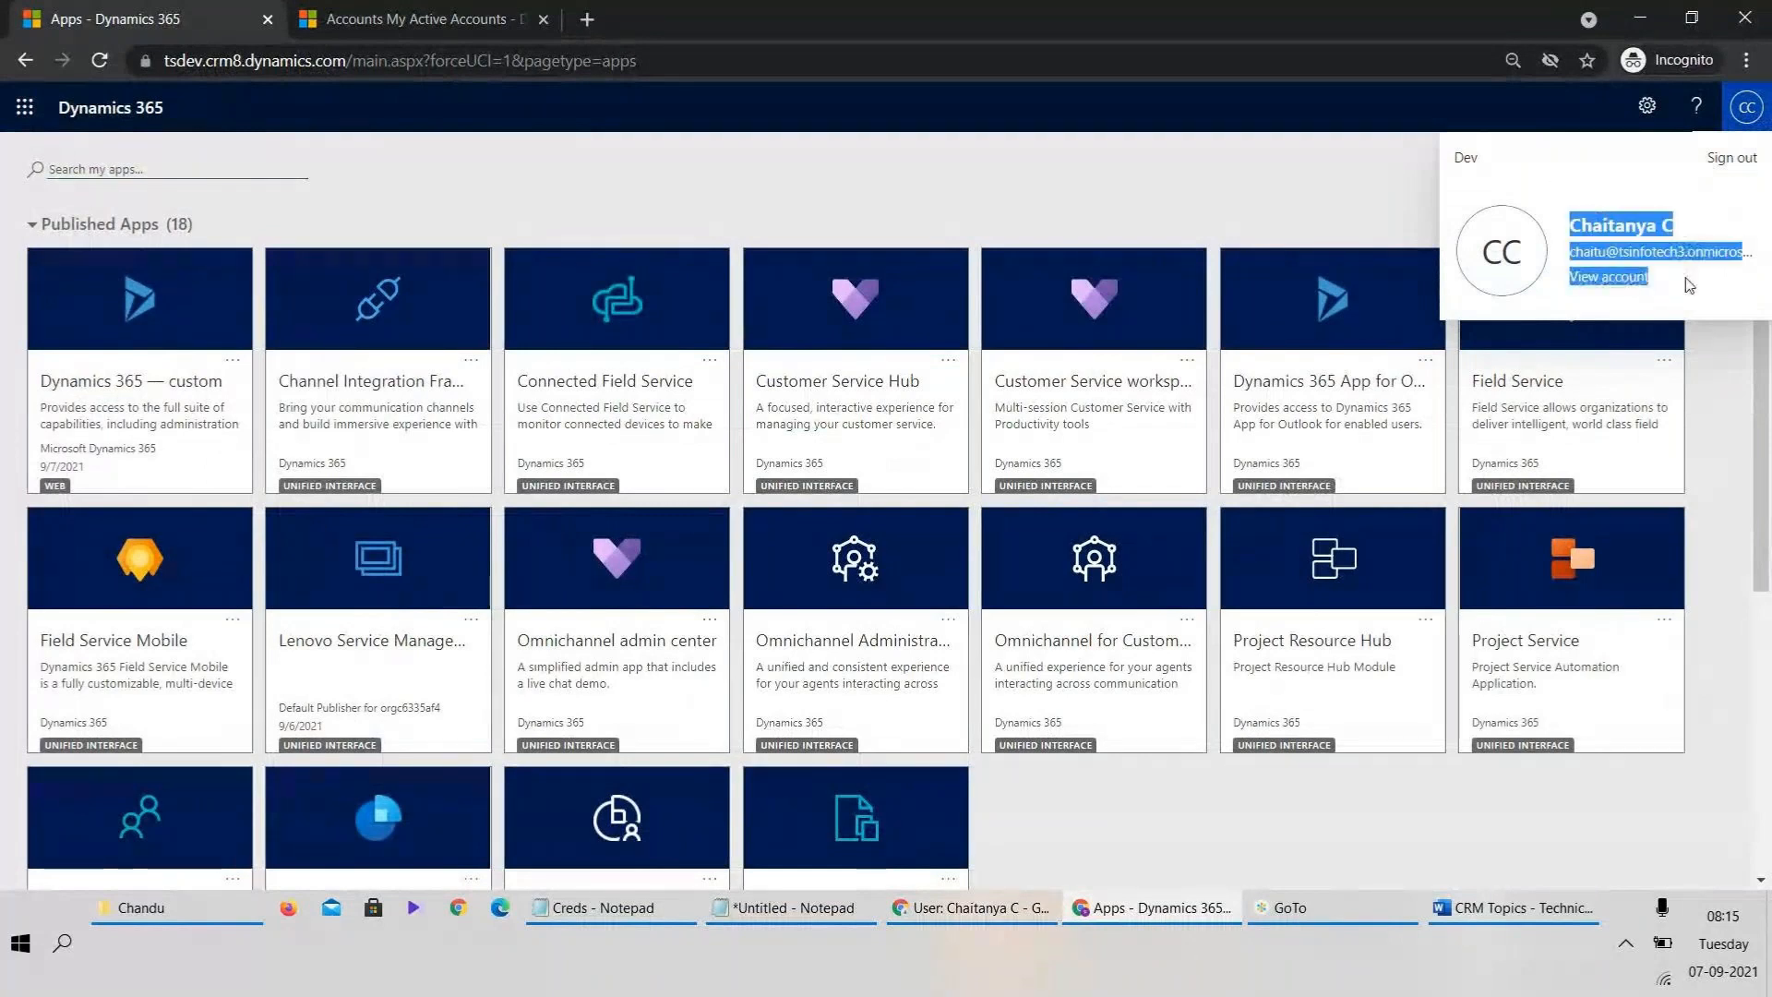
- Display the signed-in account in the regular browser window and compare it with the incognito session's account
click(978, 907)
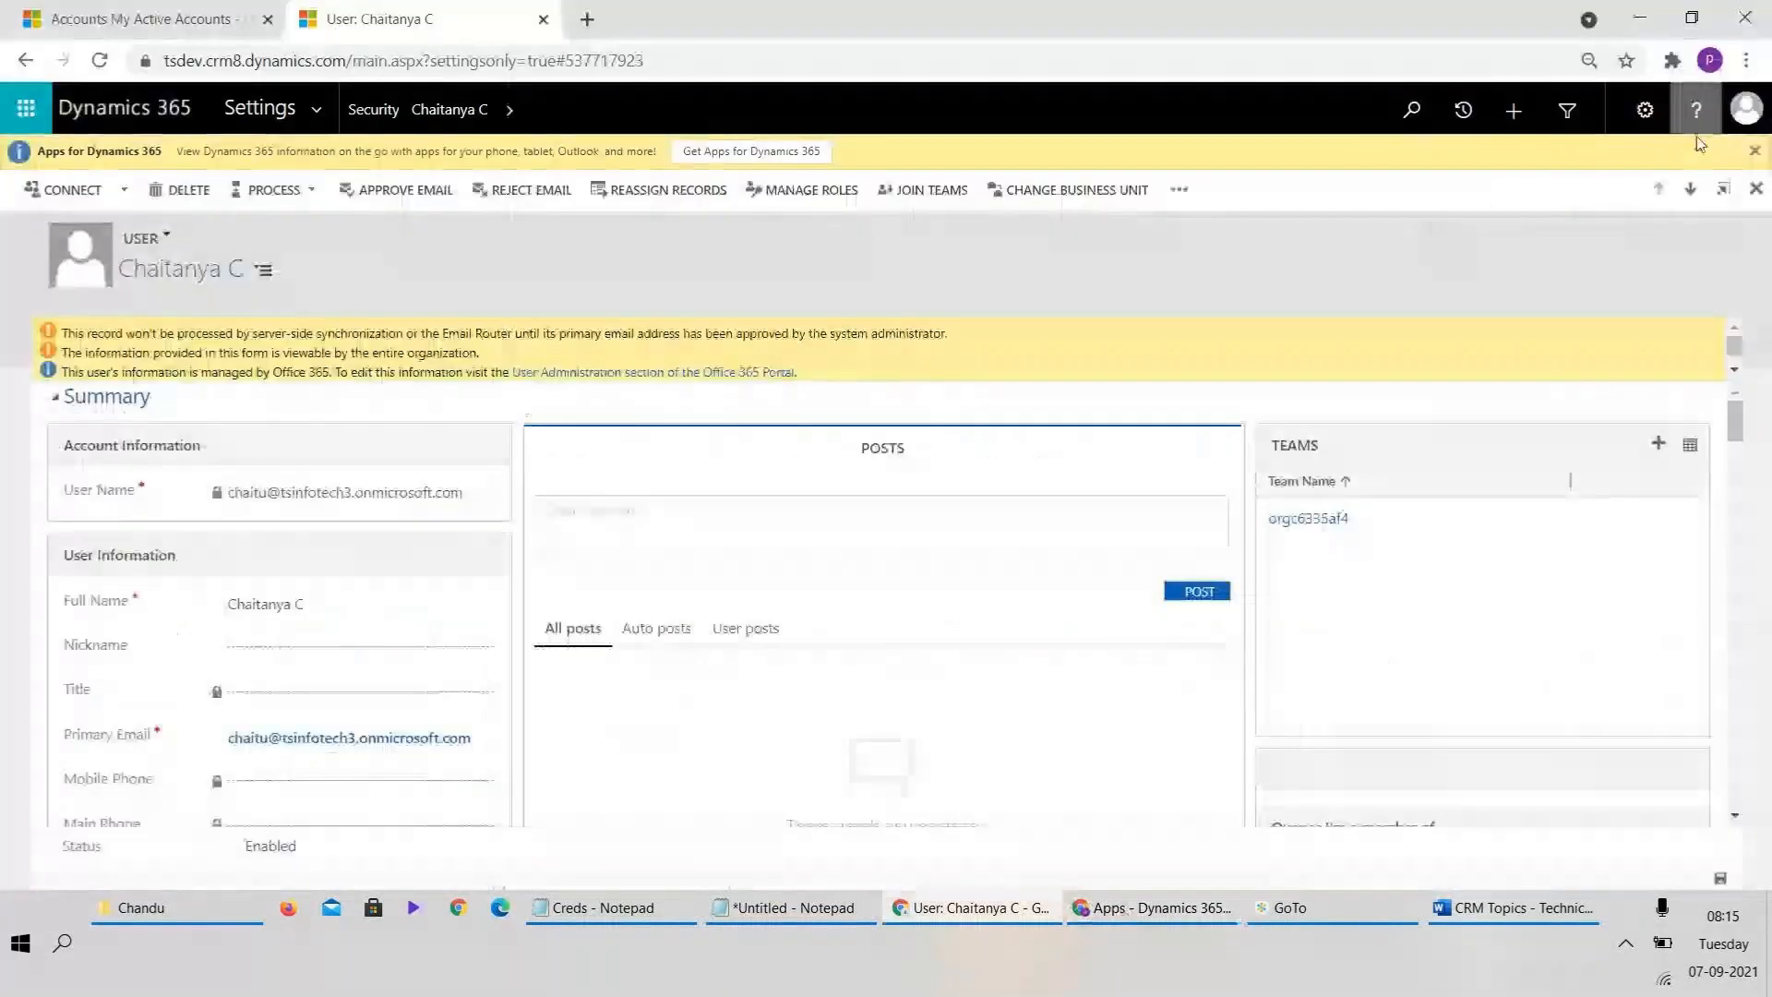
click(1746, 109)
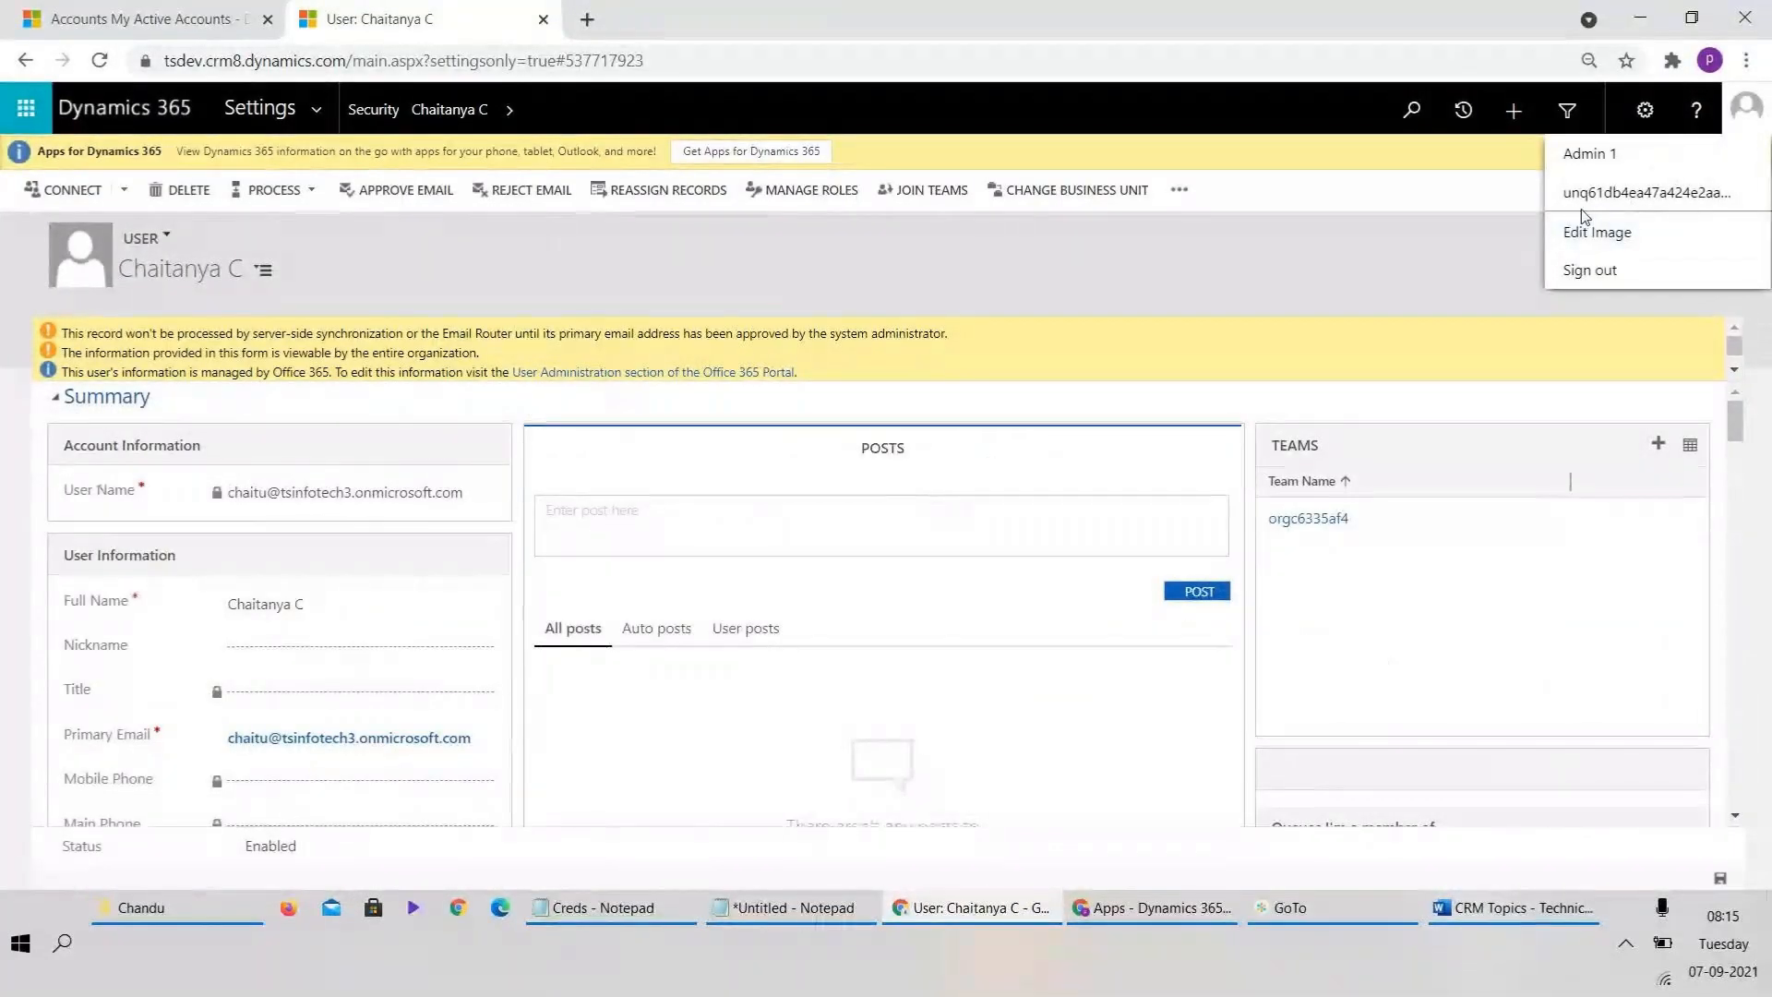
key(alt+Tab)
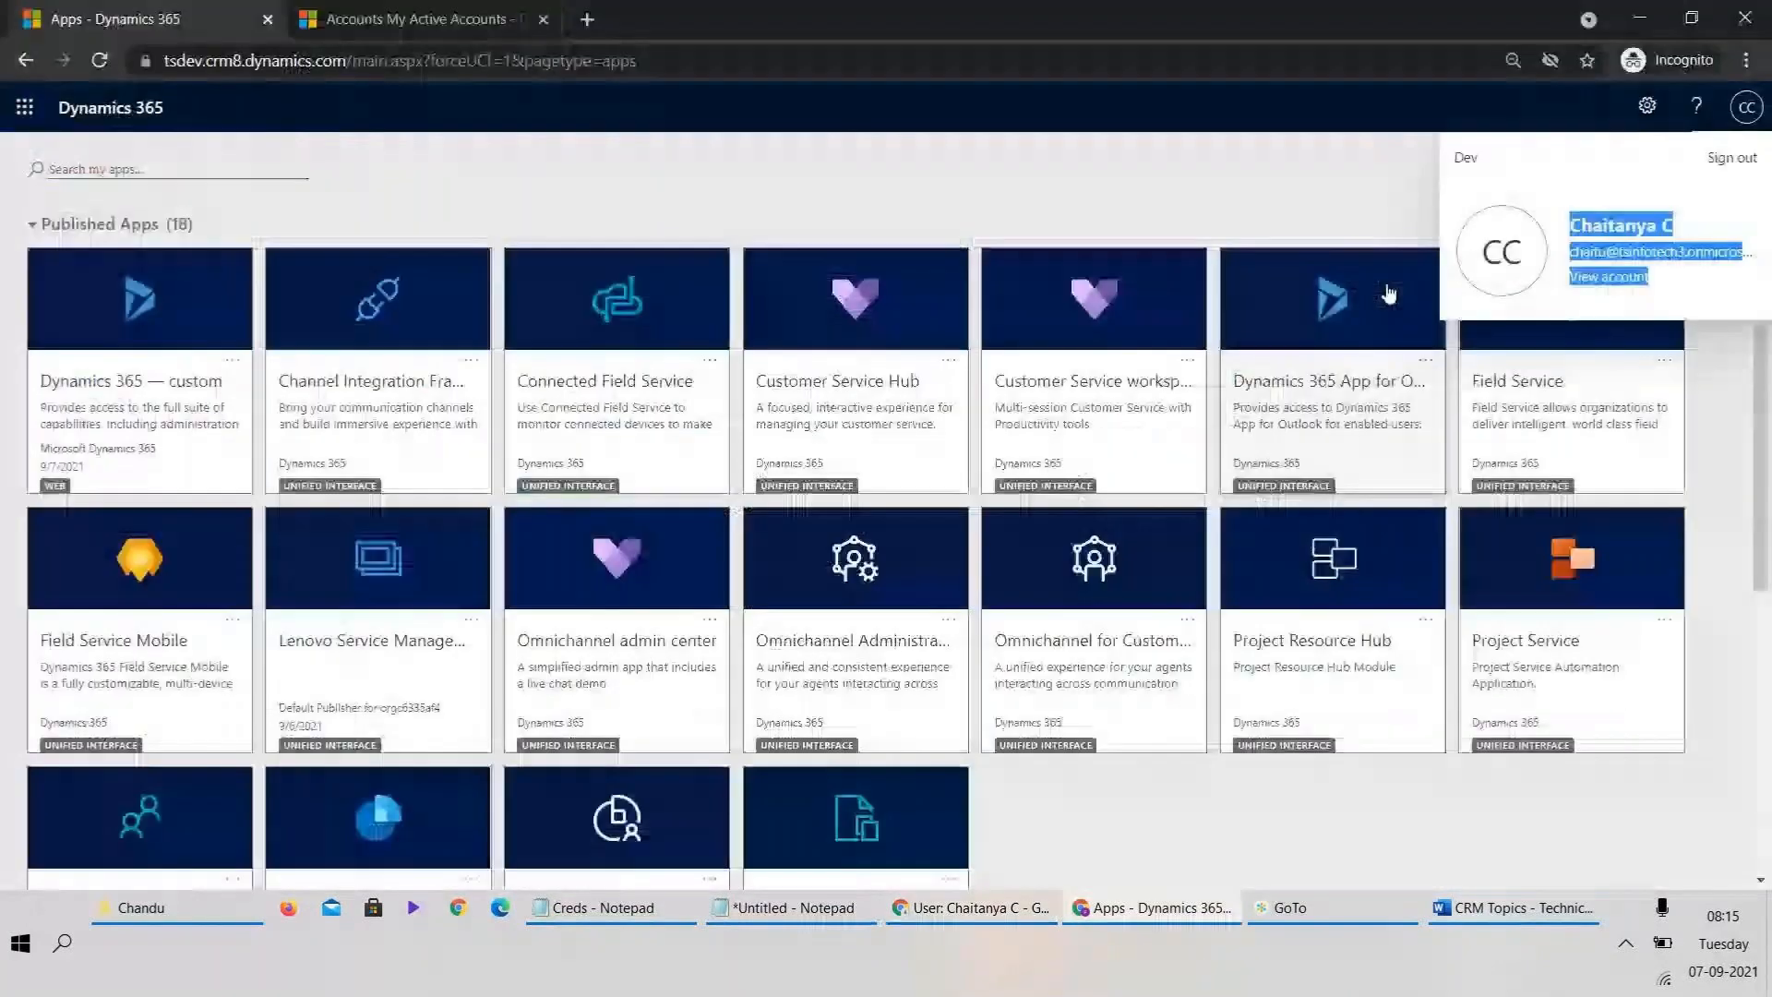
key(alt+Tab)
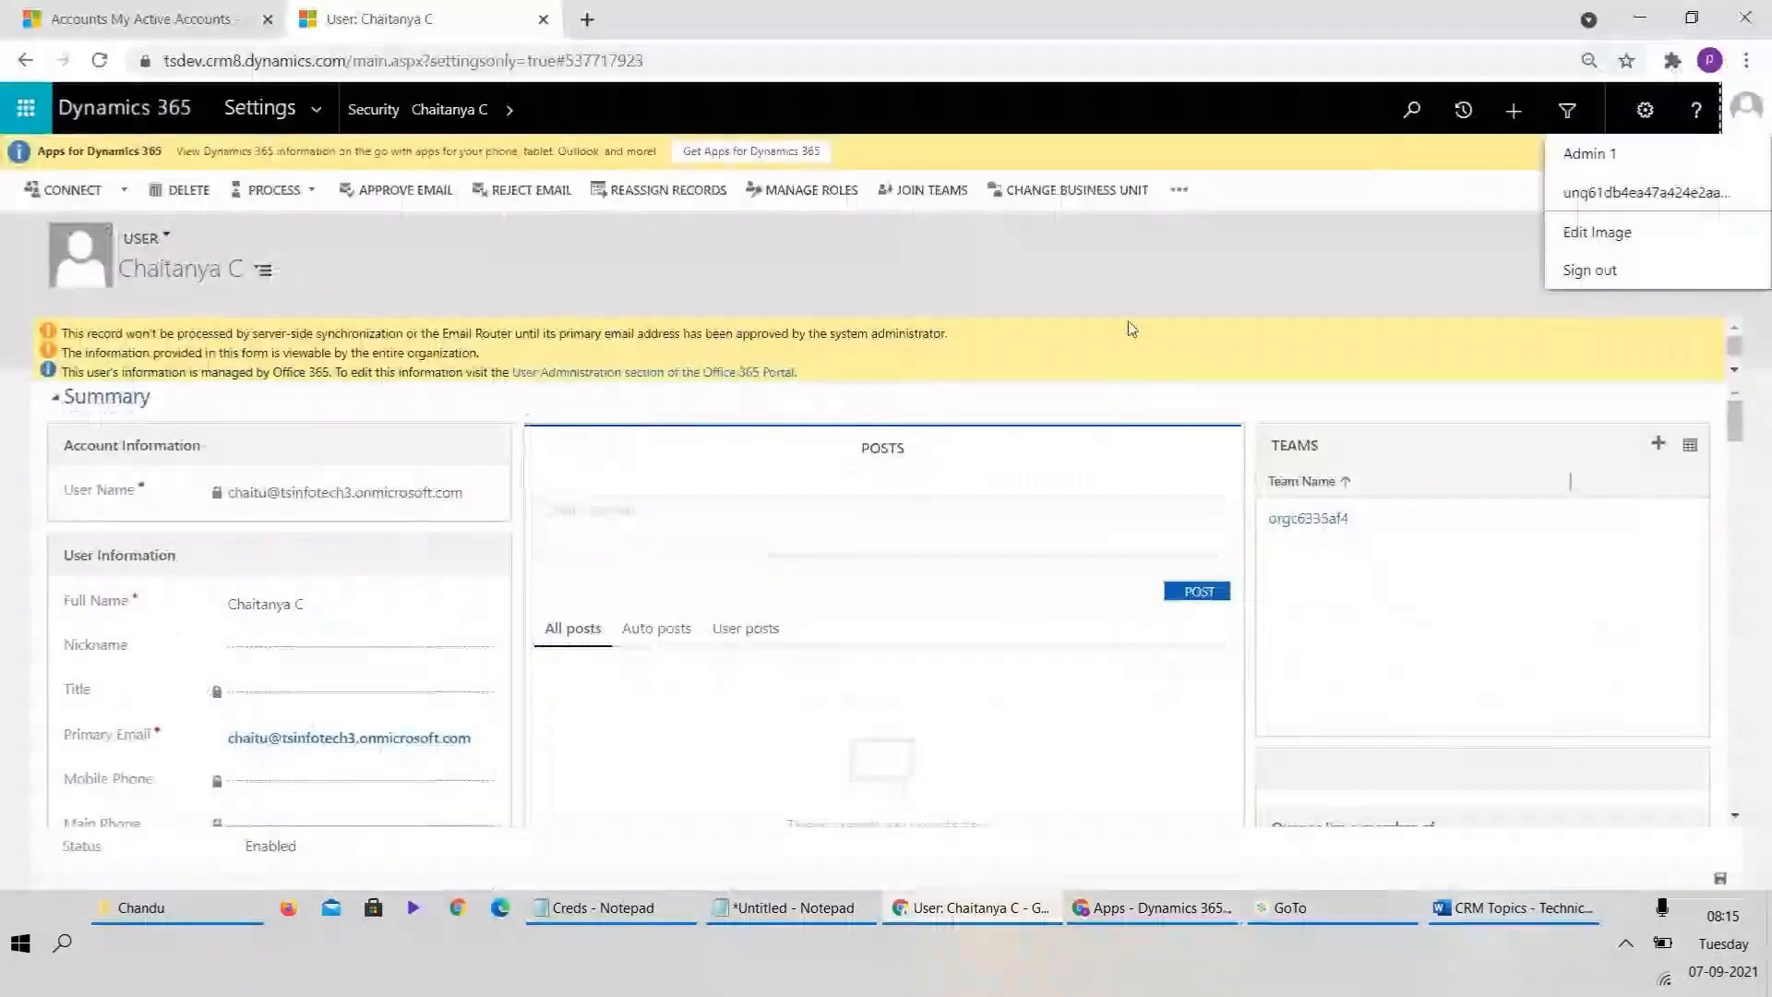
- Return to the incognito window and reload the Dynamics 365 published apps page
key(alt+Tab)
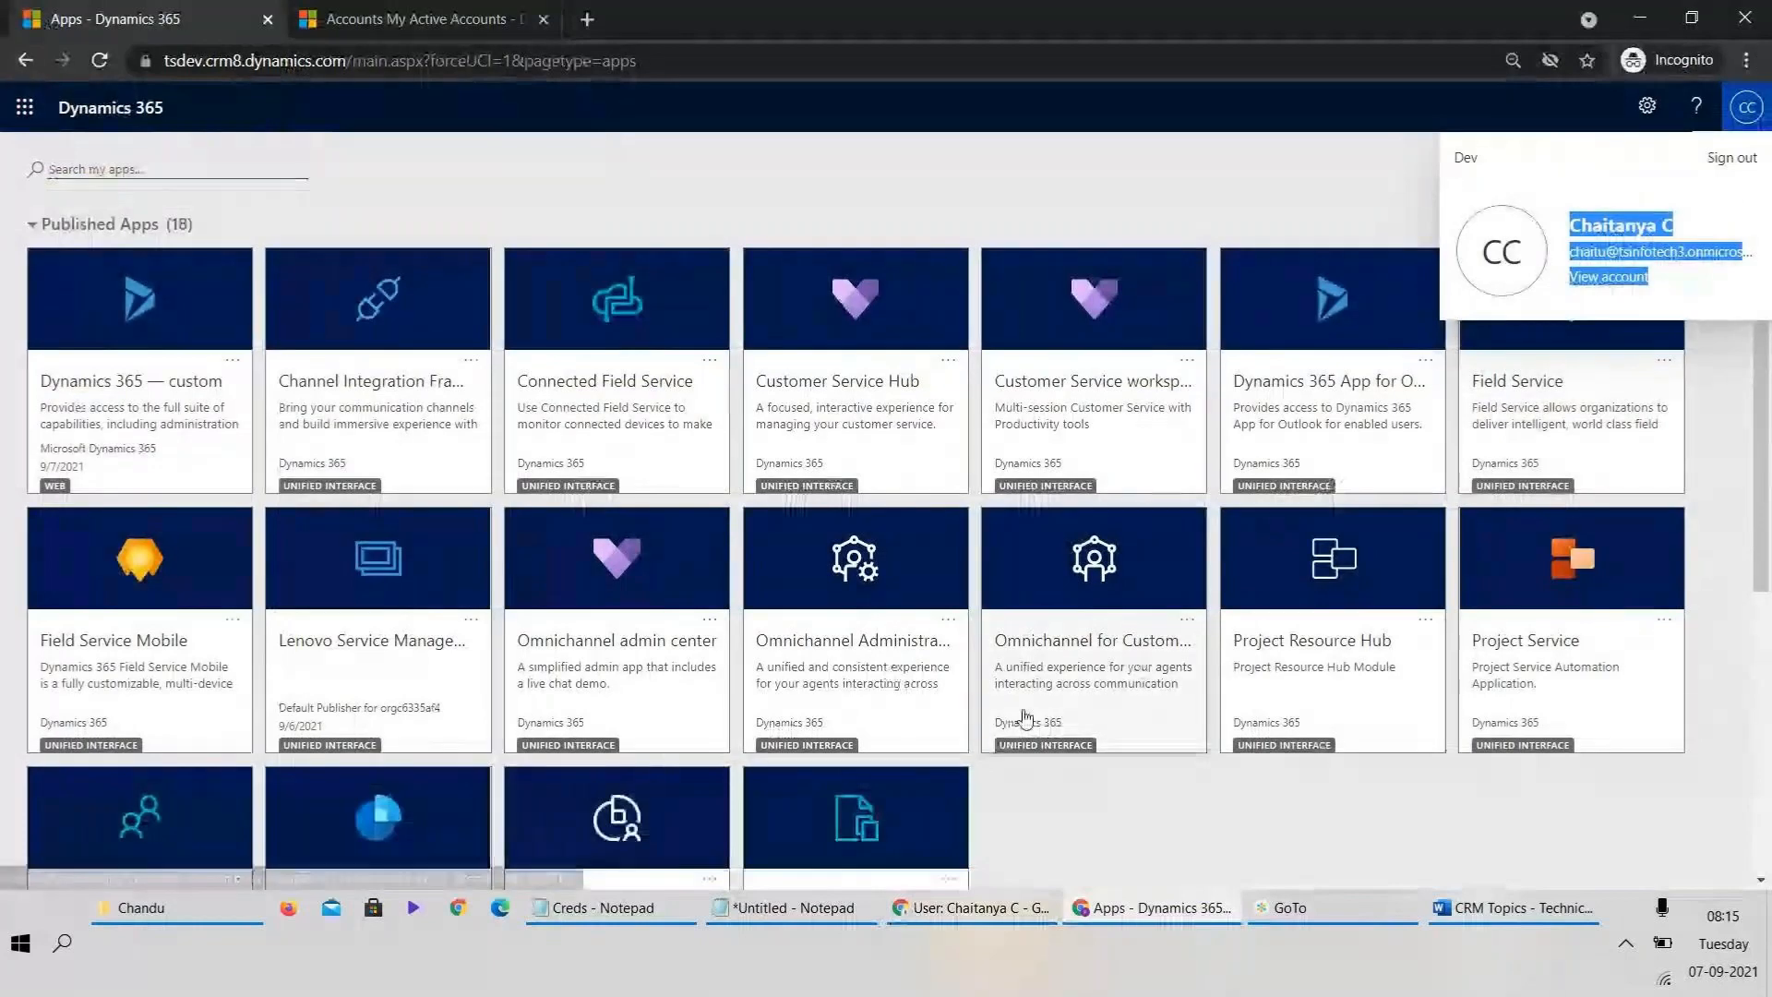
click(1153, 192)
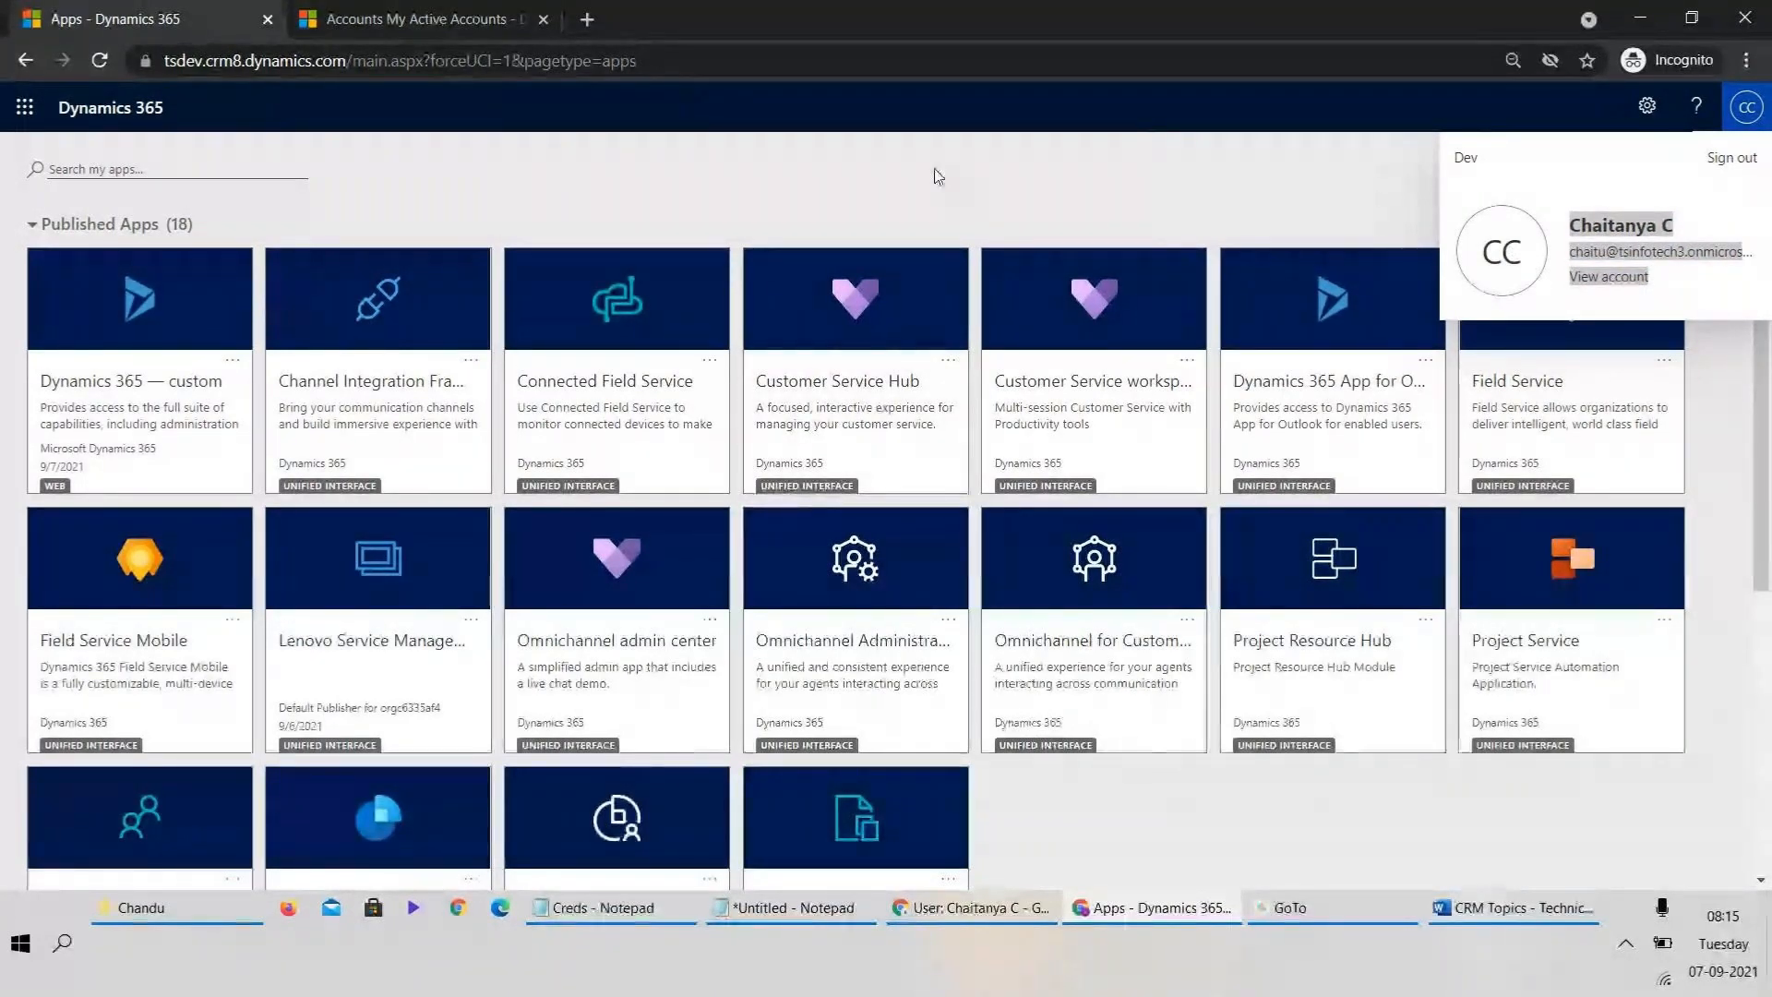
key(F5)
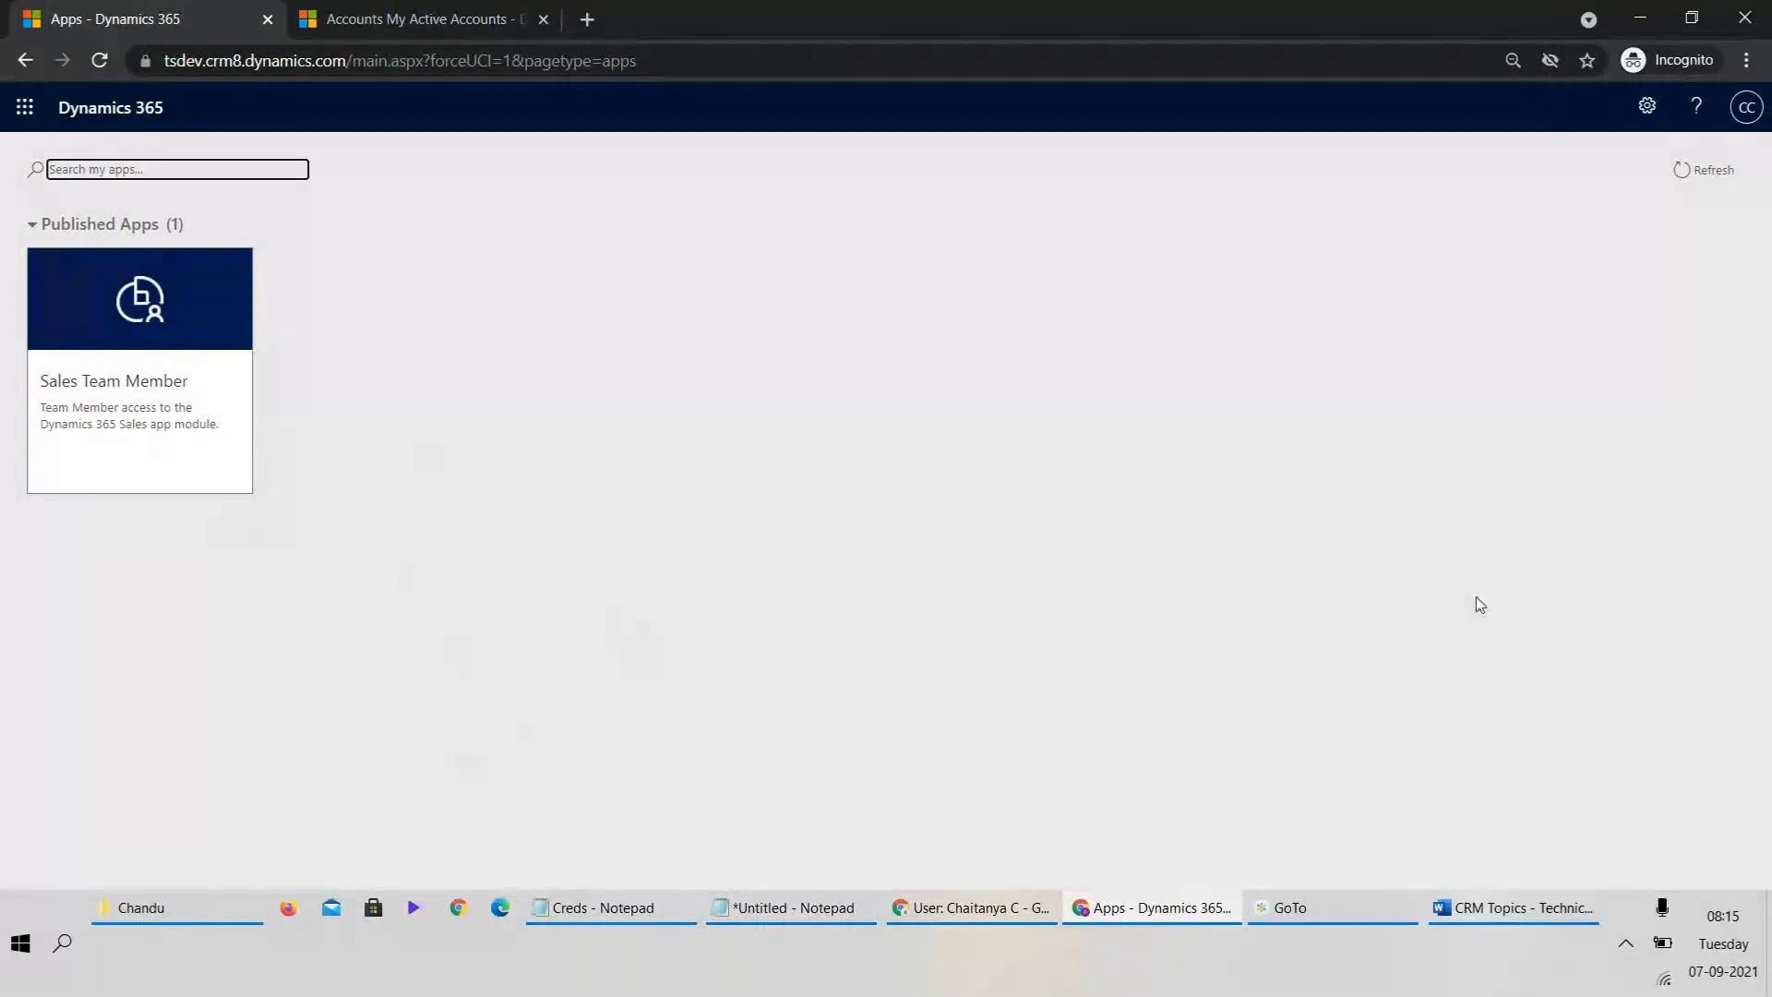
- Look through the administrator's published apps from the Accounts page in the regular browser window for comparison
key(alt+Tab)
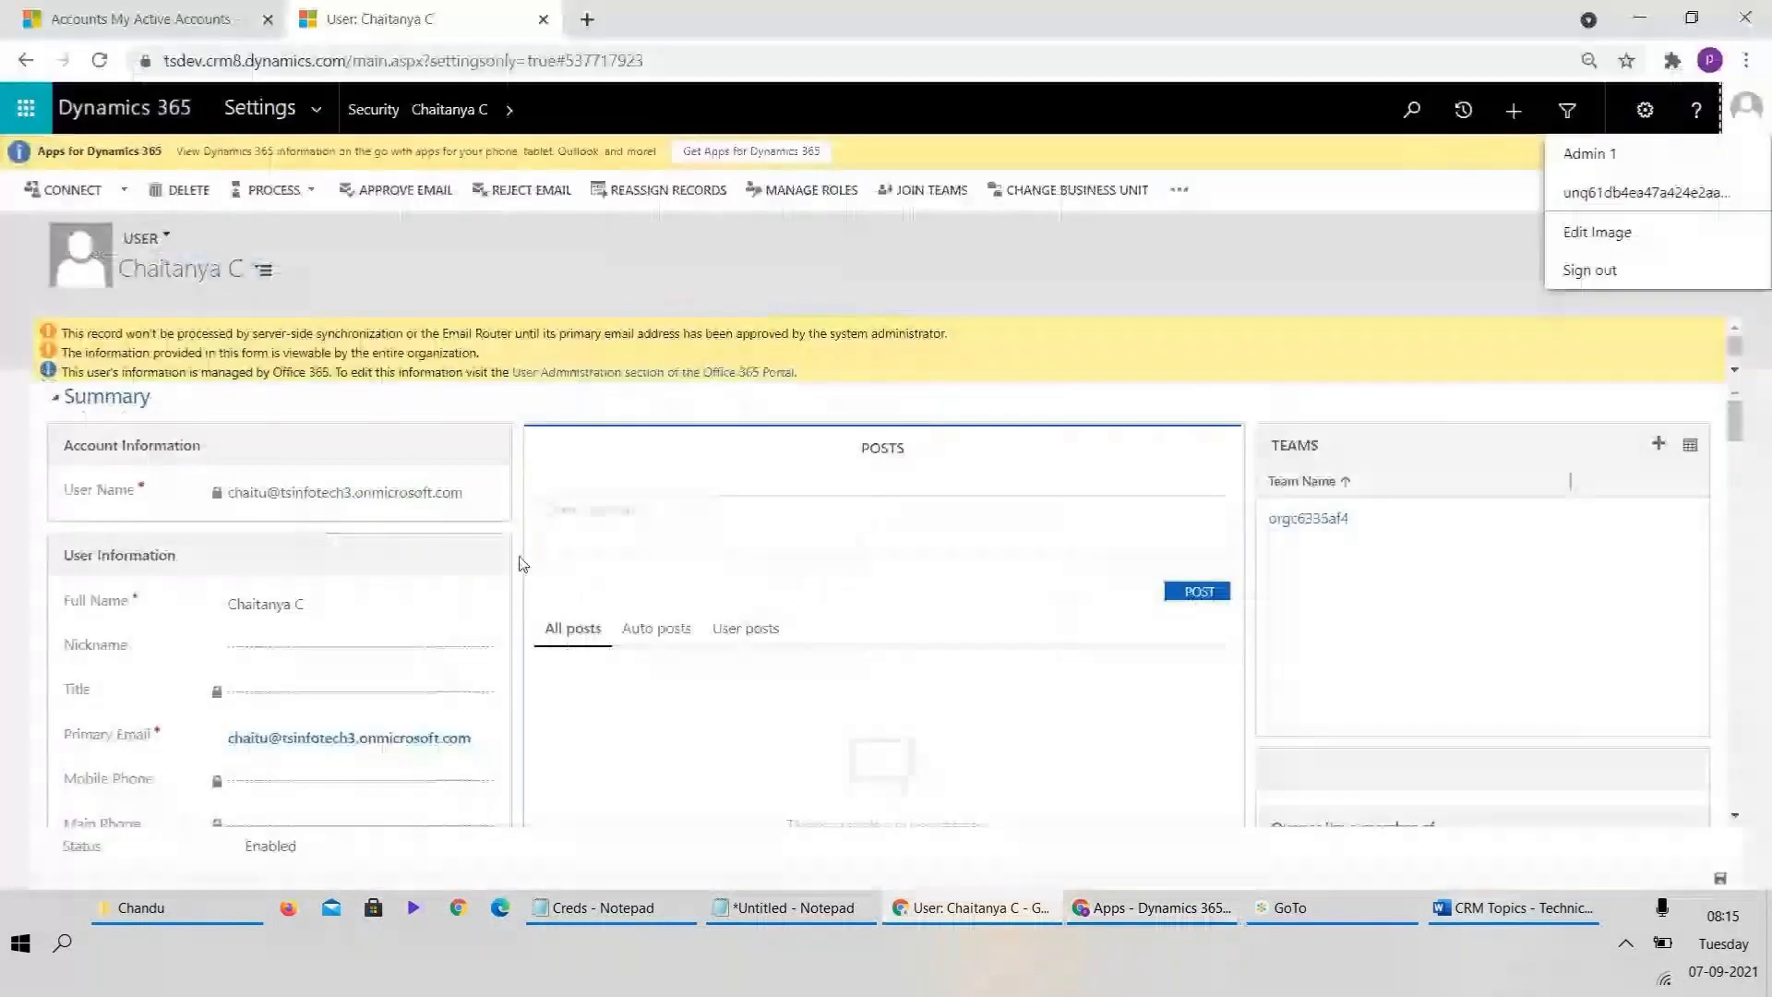
click(138, 19)
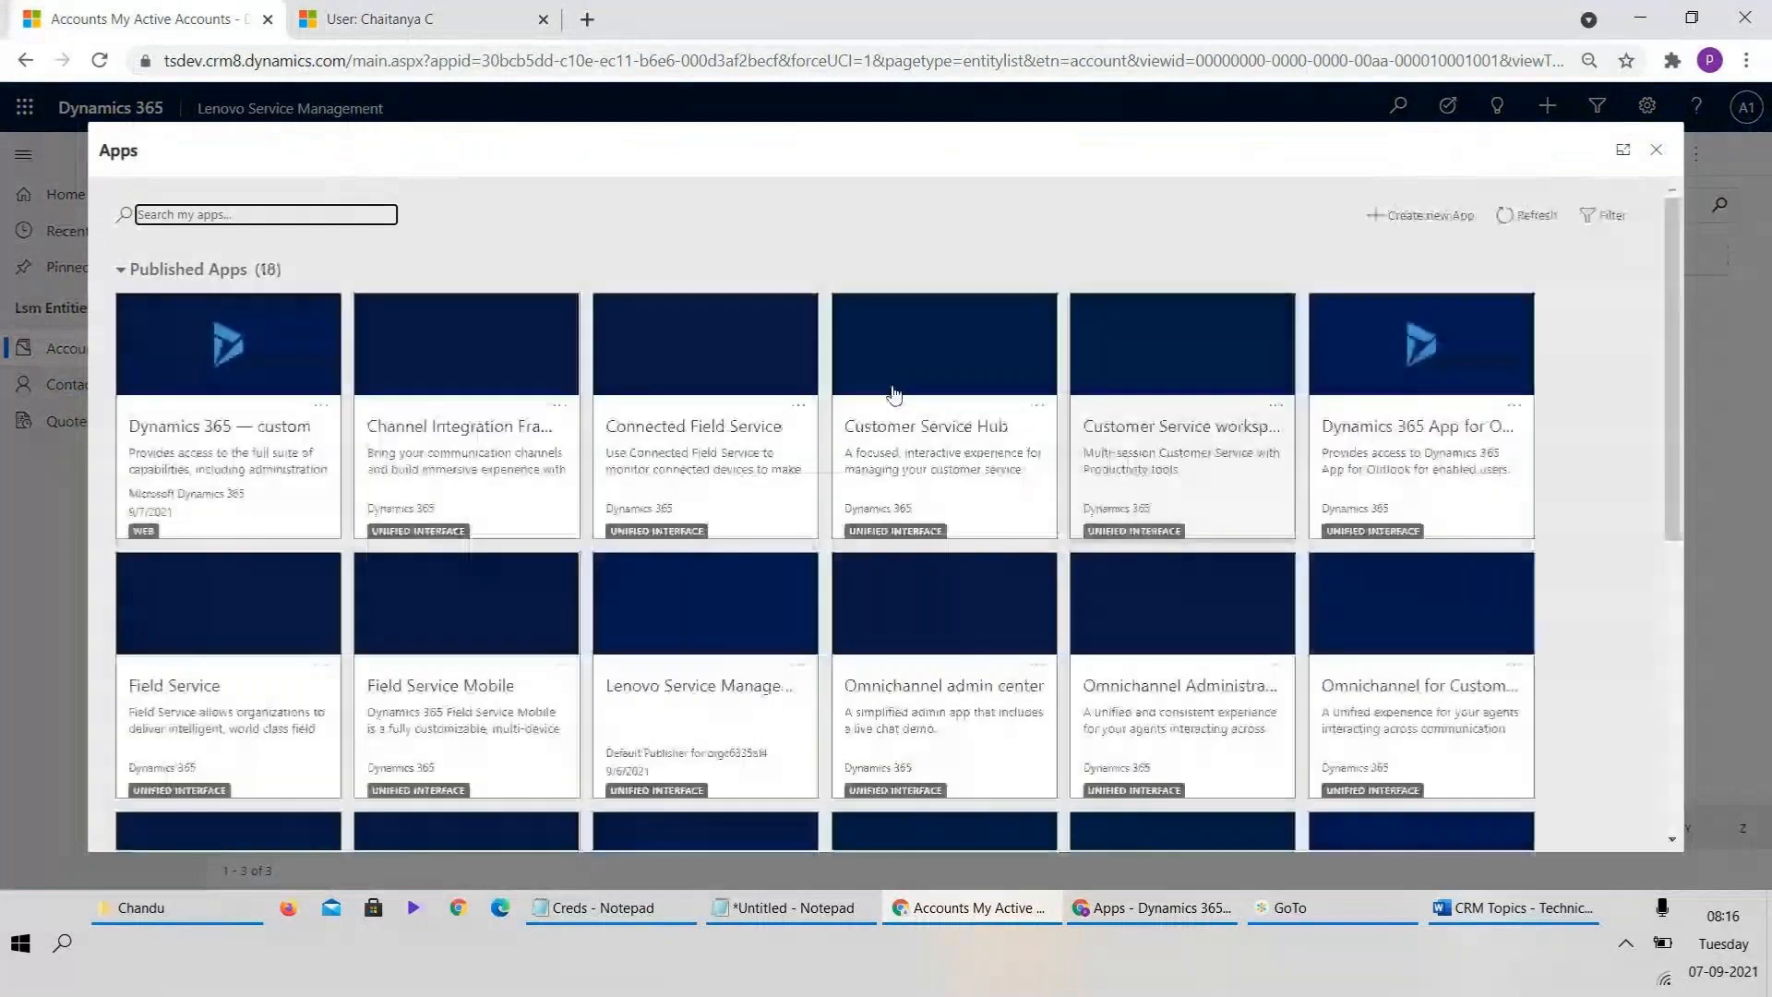
drag(1672, 443, 1722, 375)
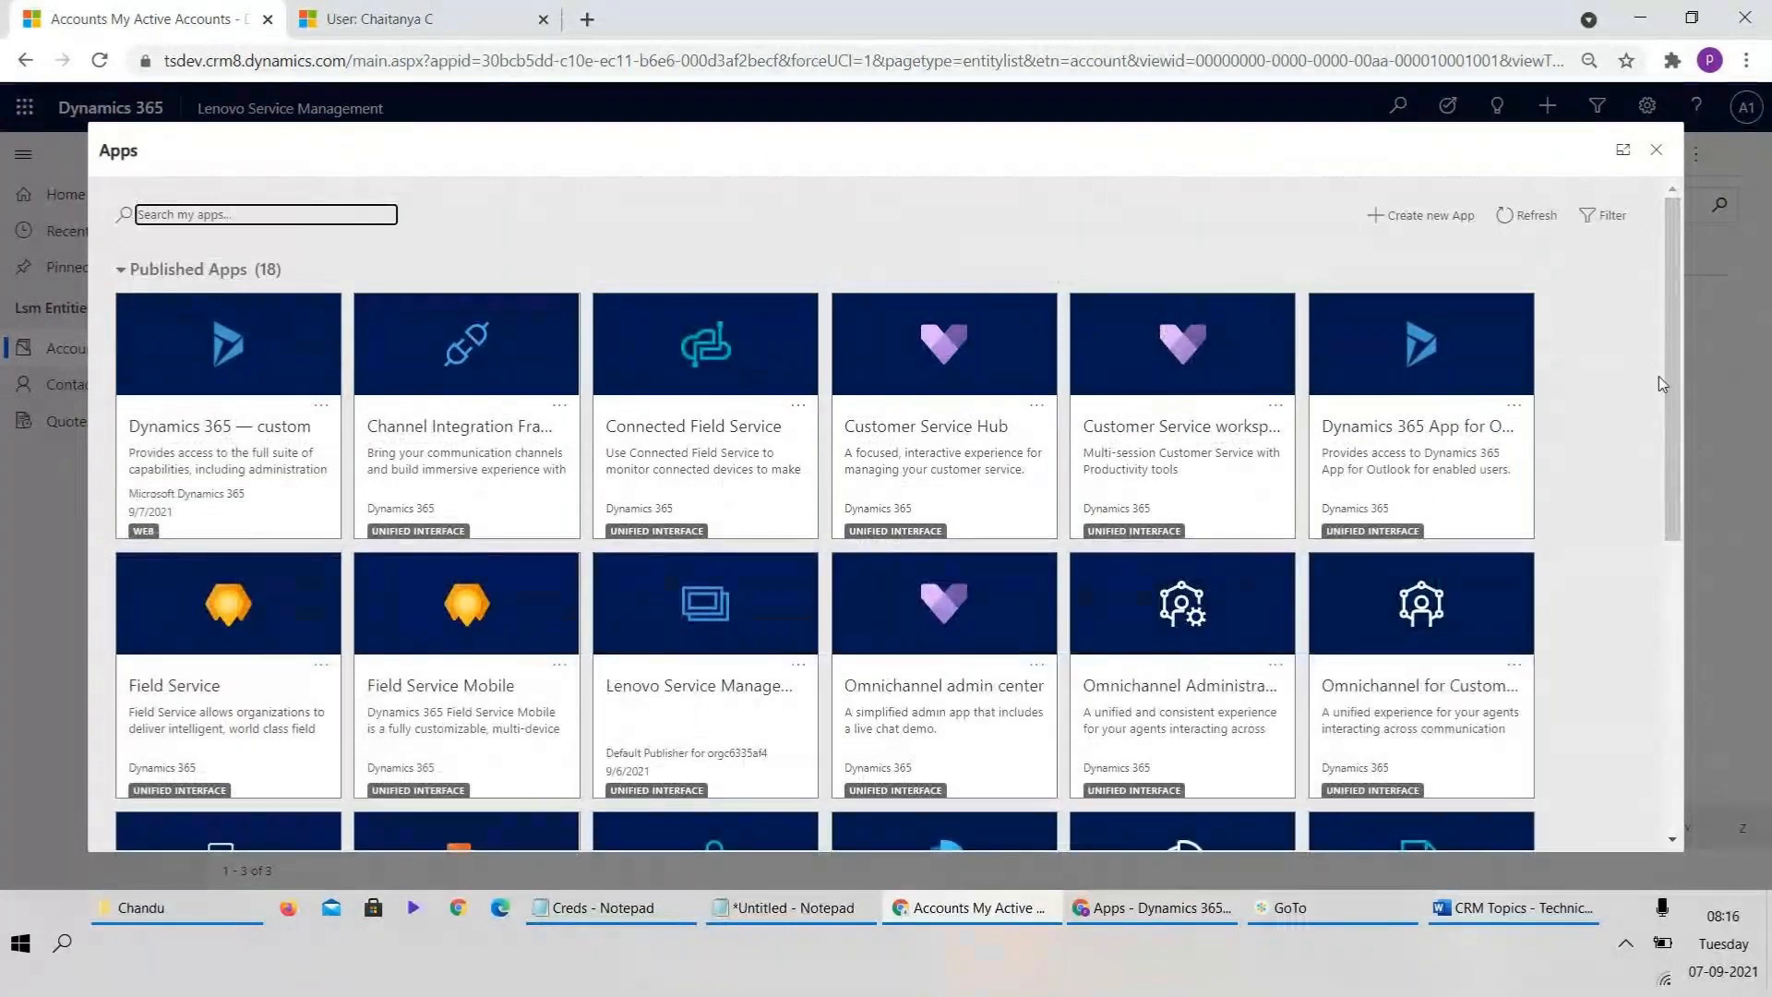
drag(1663, 378, 1666, 558)
scroll(1665, 558, down, 1)
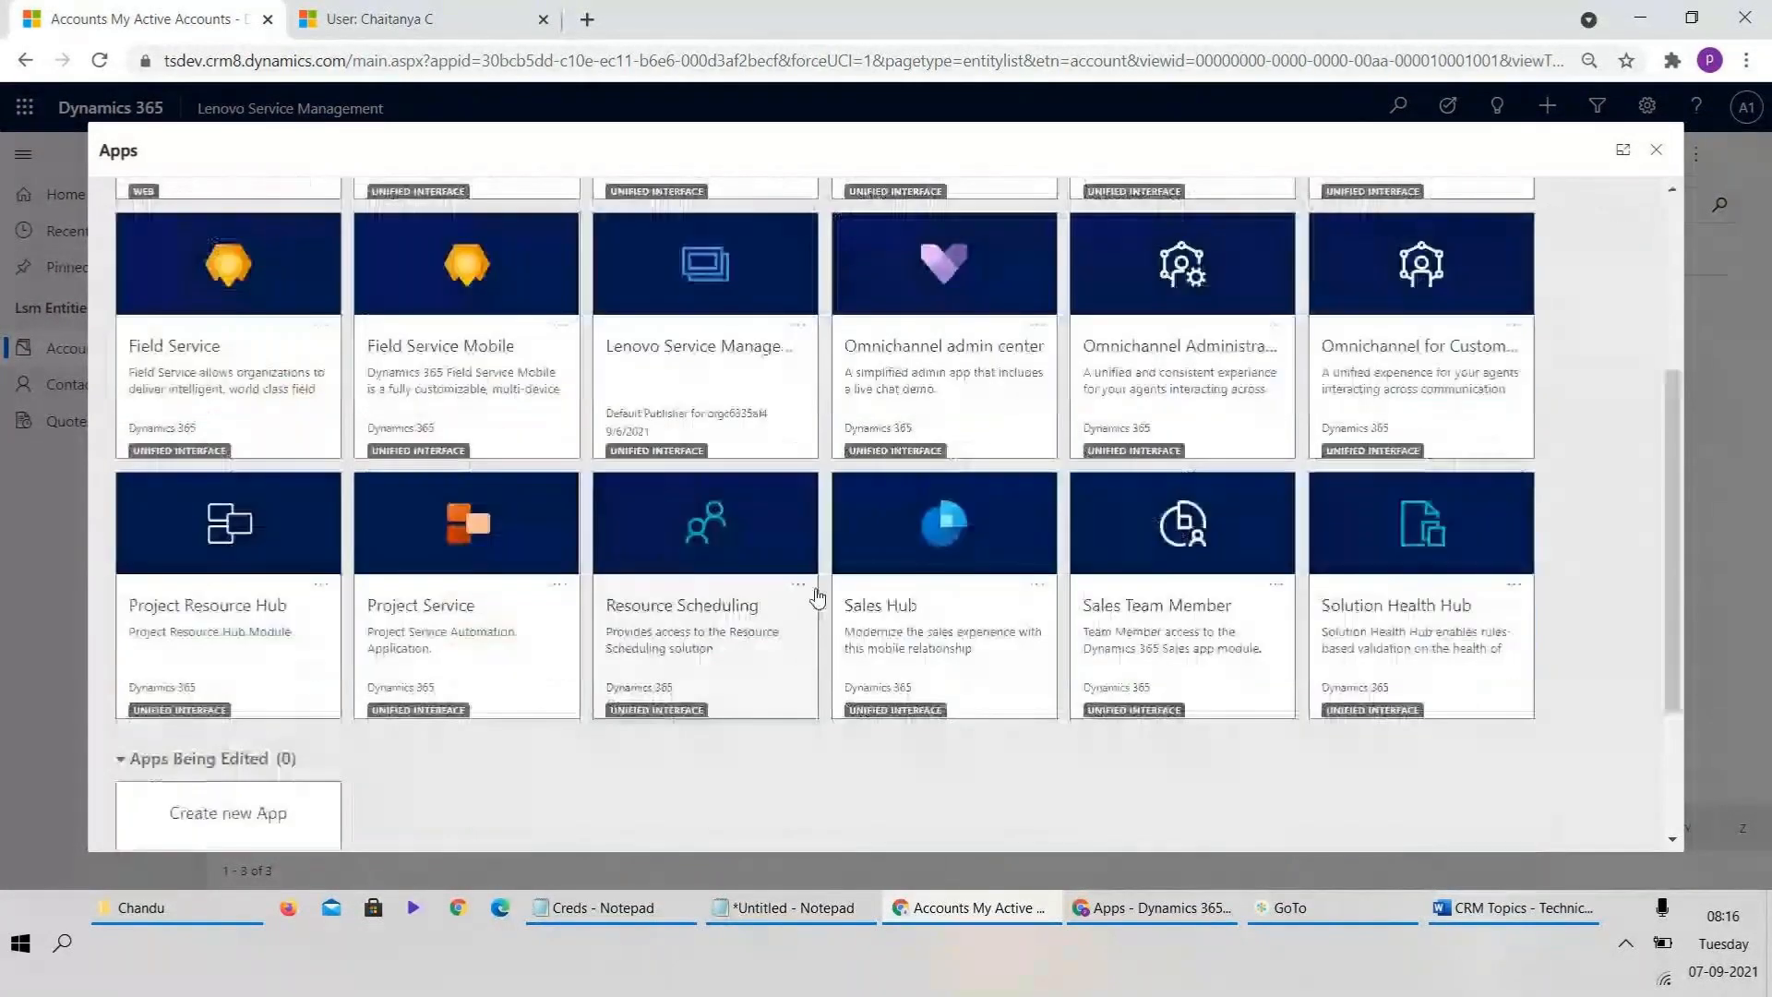
- Open the Sales Team Member app in the incognito window
key(alt+Tab)
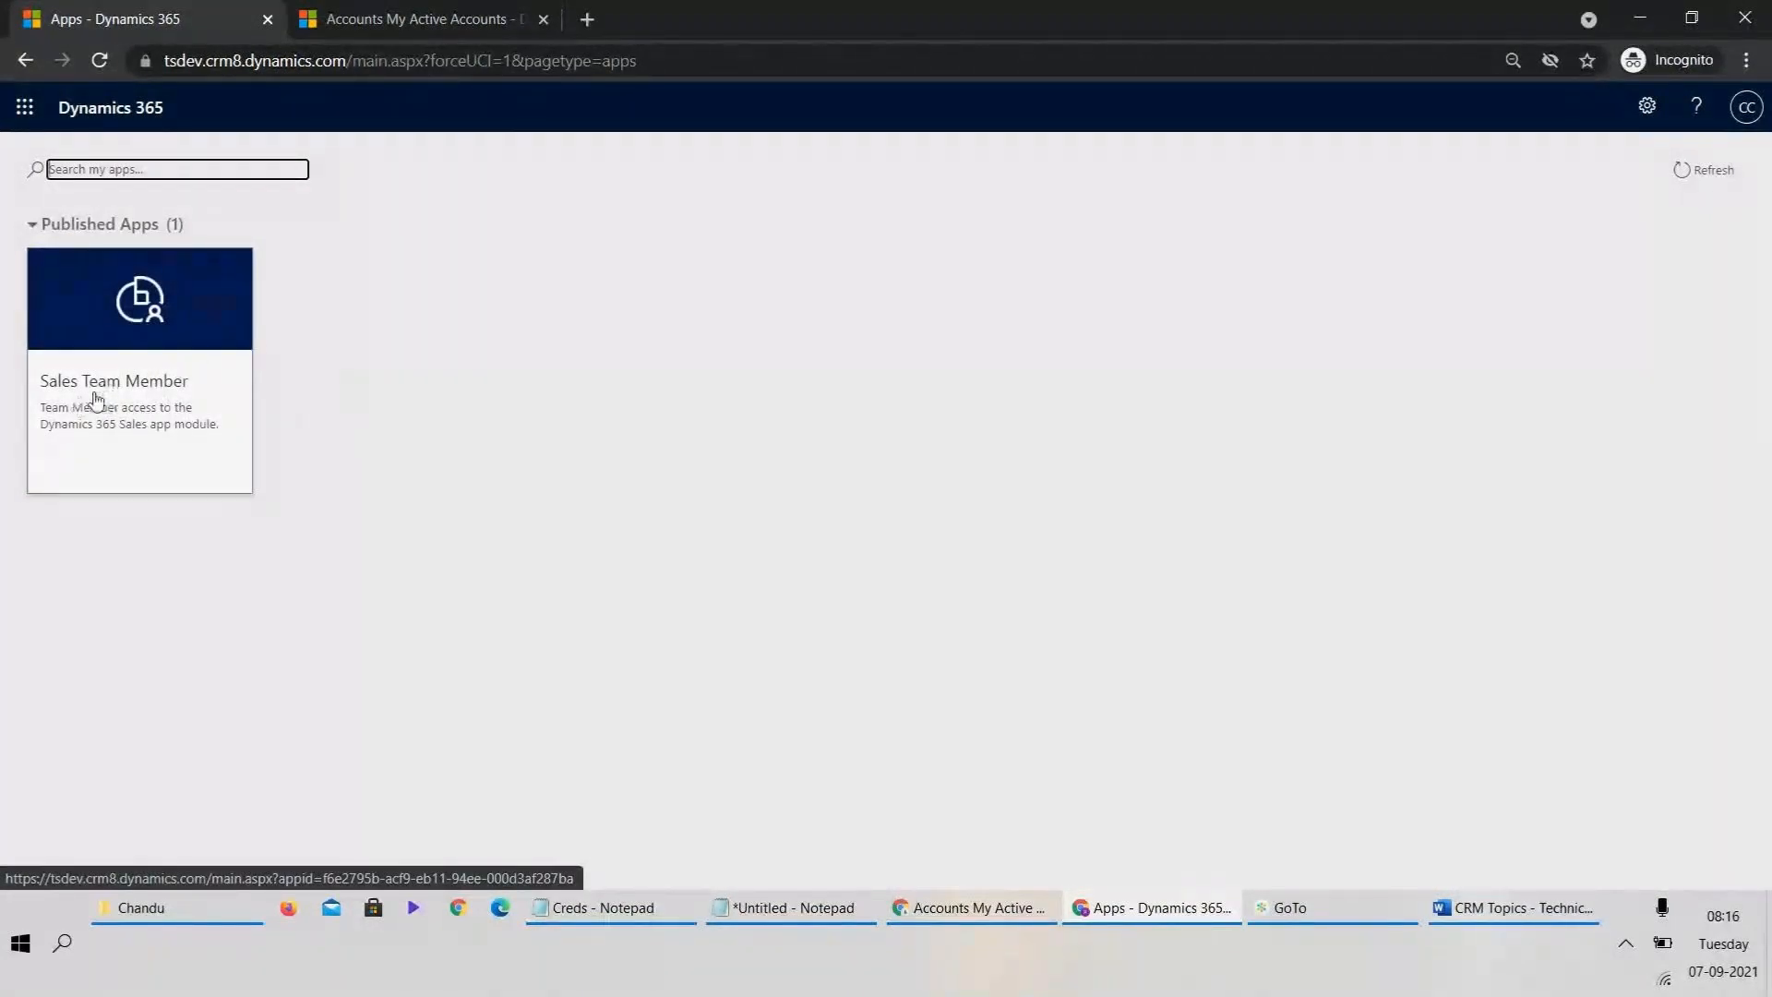
click(175, 300)
click(154, 350)
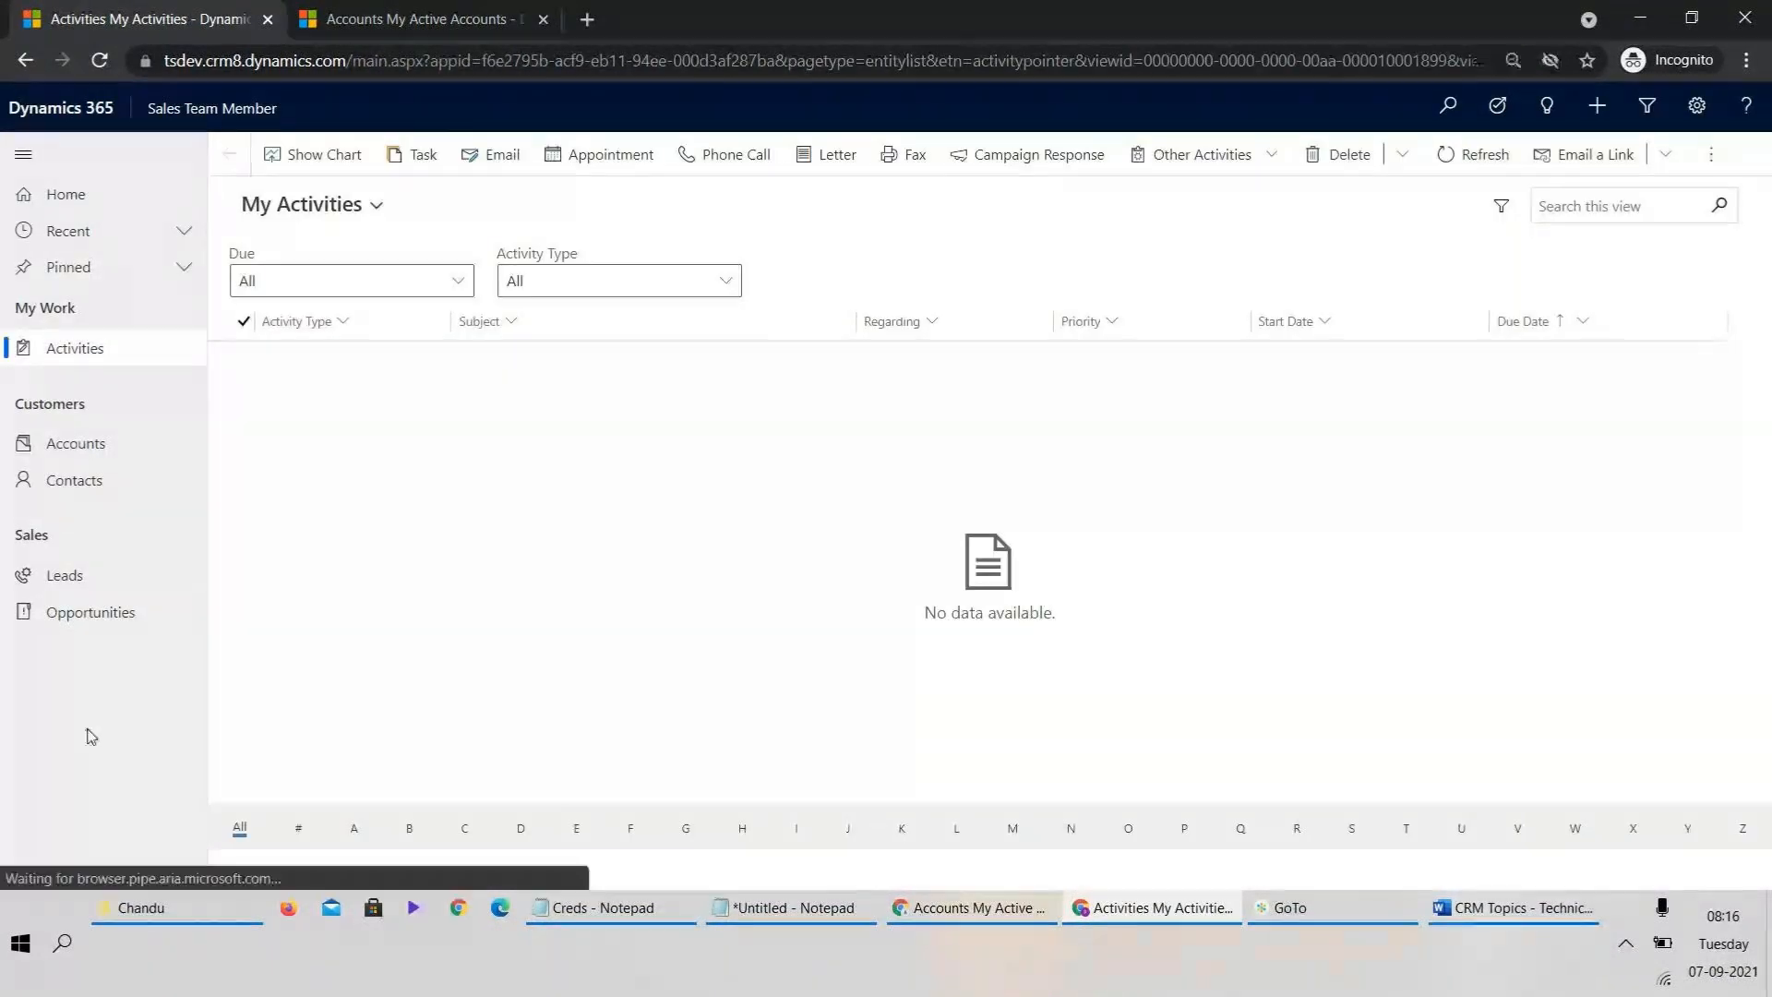
- Check the apps available from Lenovo Service Management in the incognito window, and return to the administrator's app list
click(432, 20)
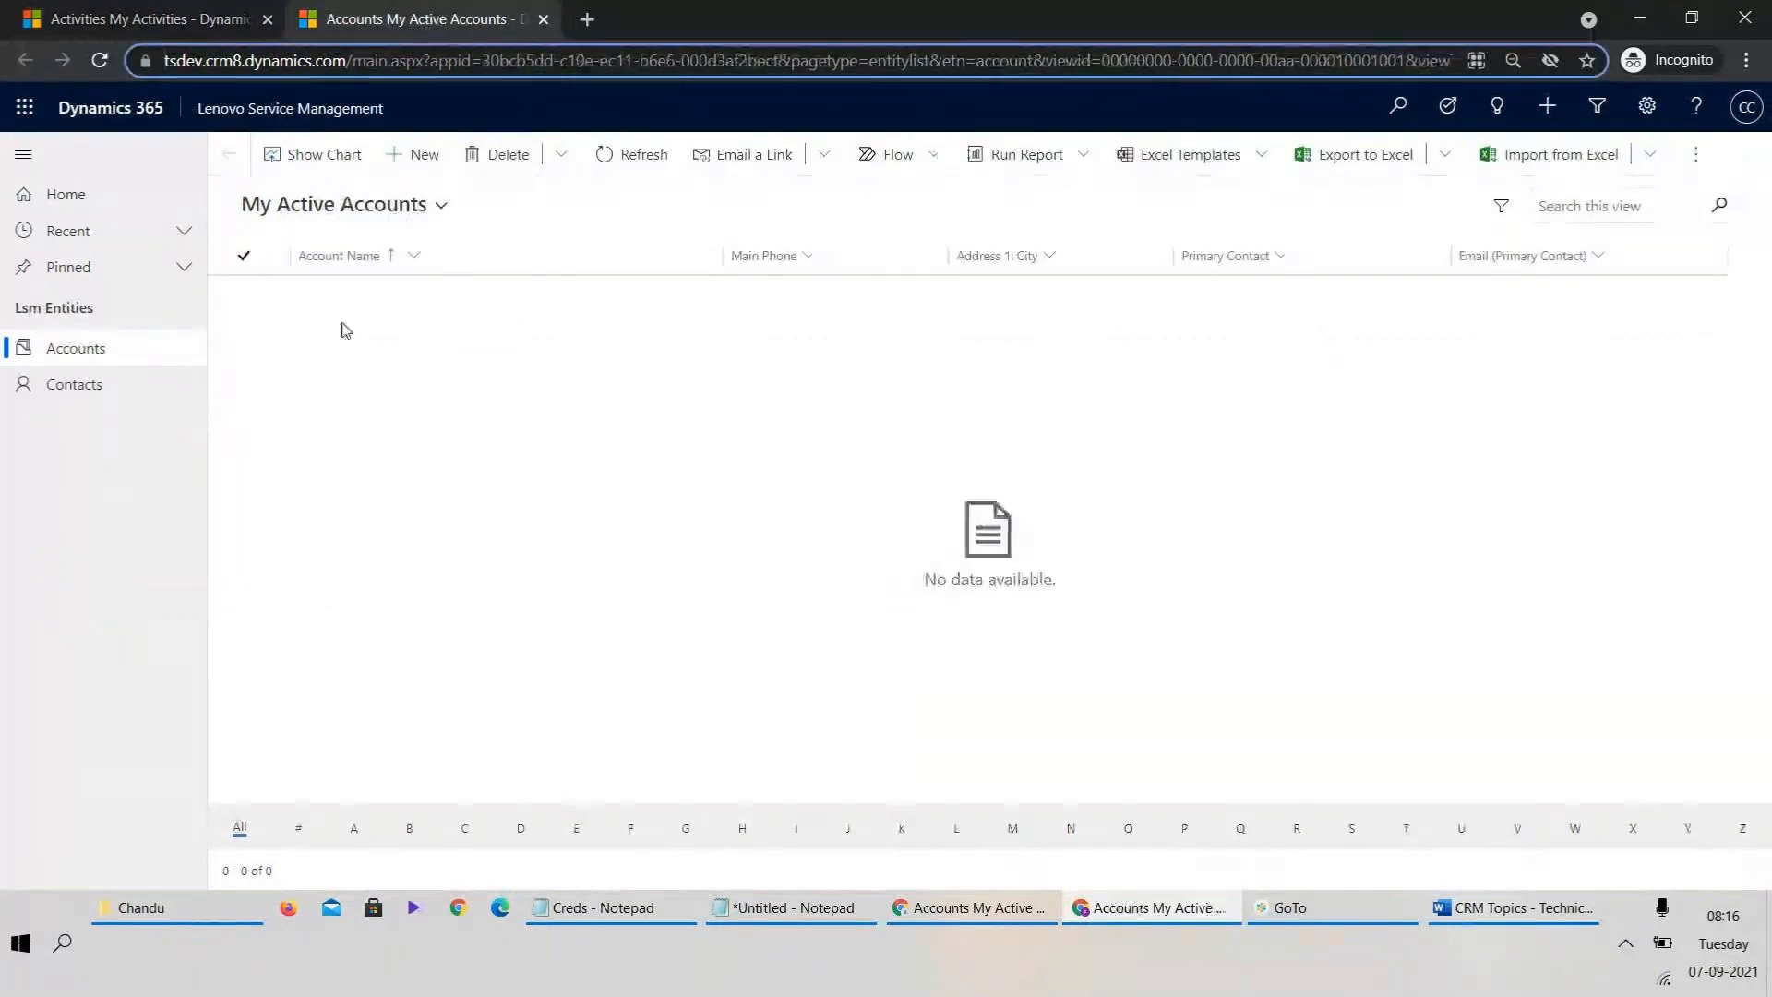
click(297, 109)
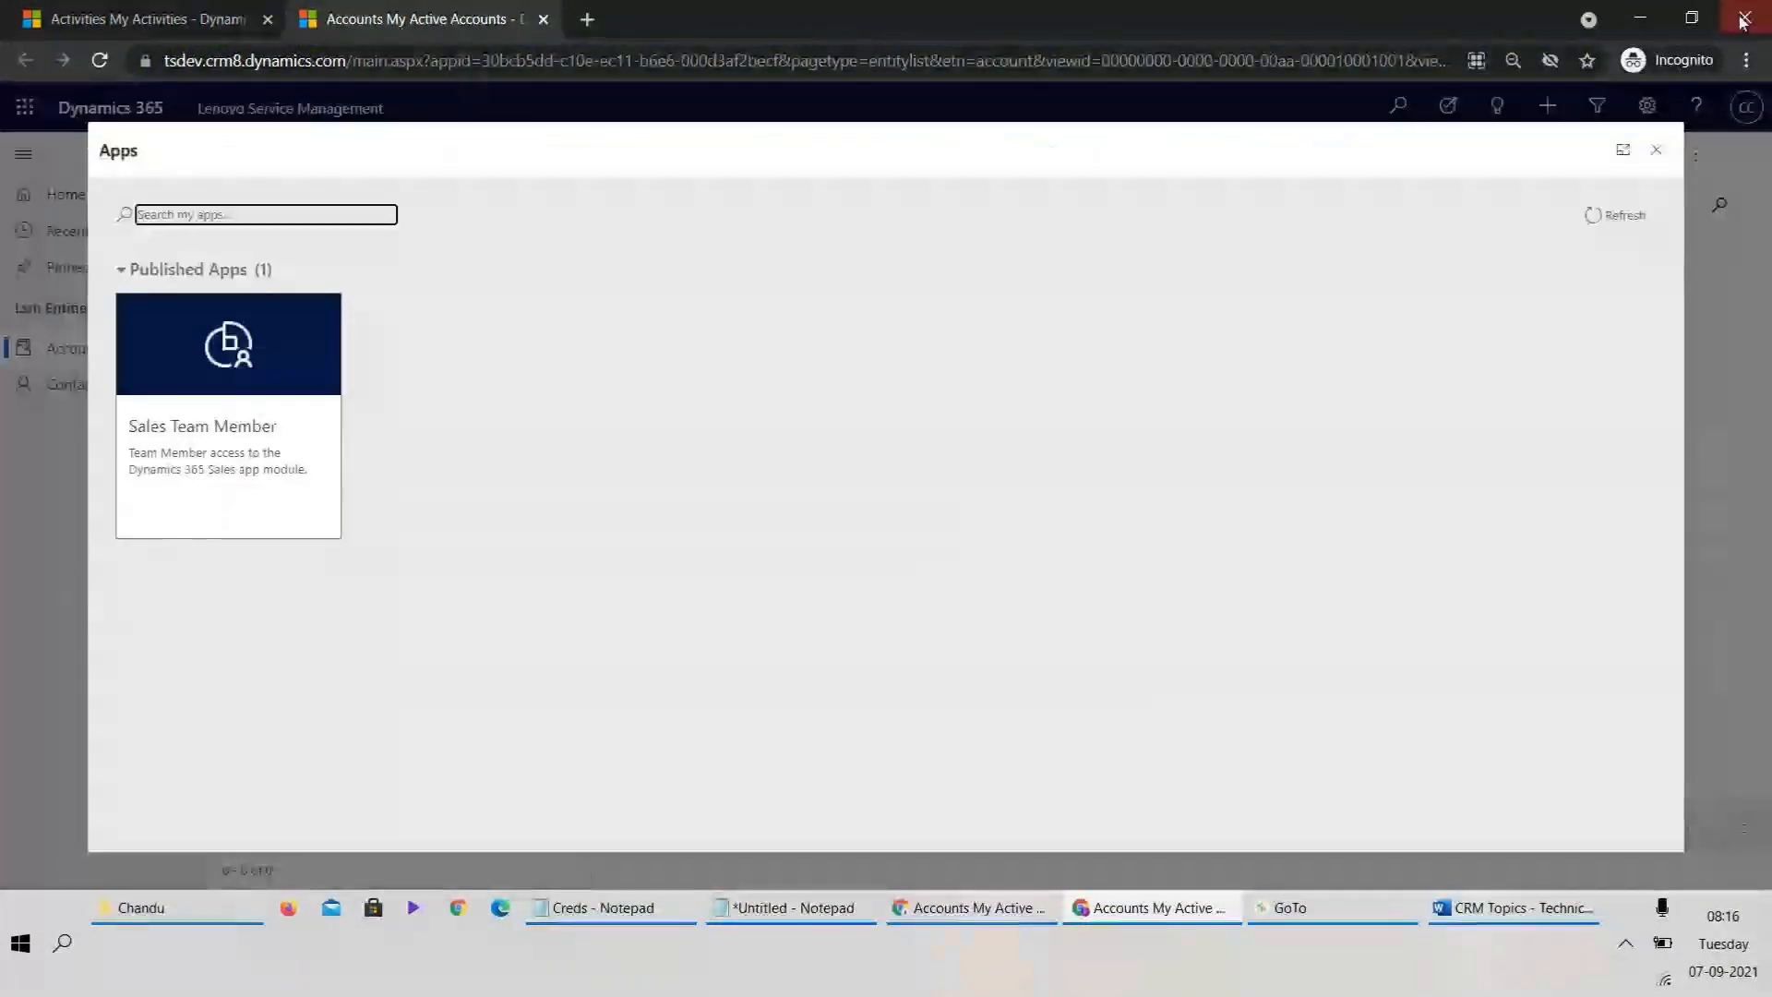
click(1657, 151)
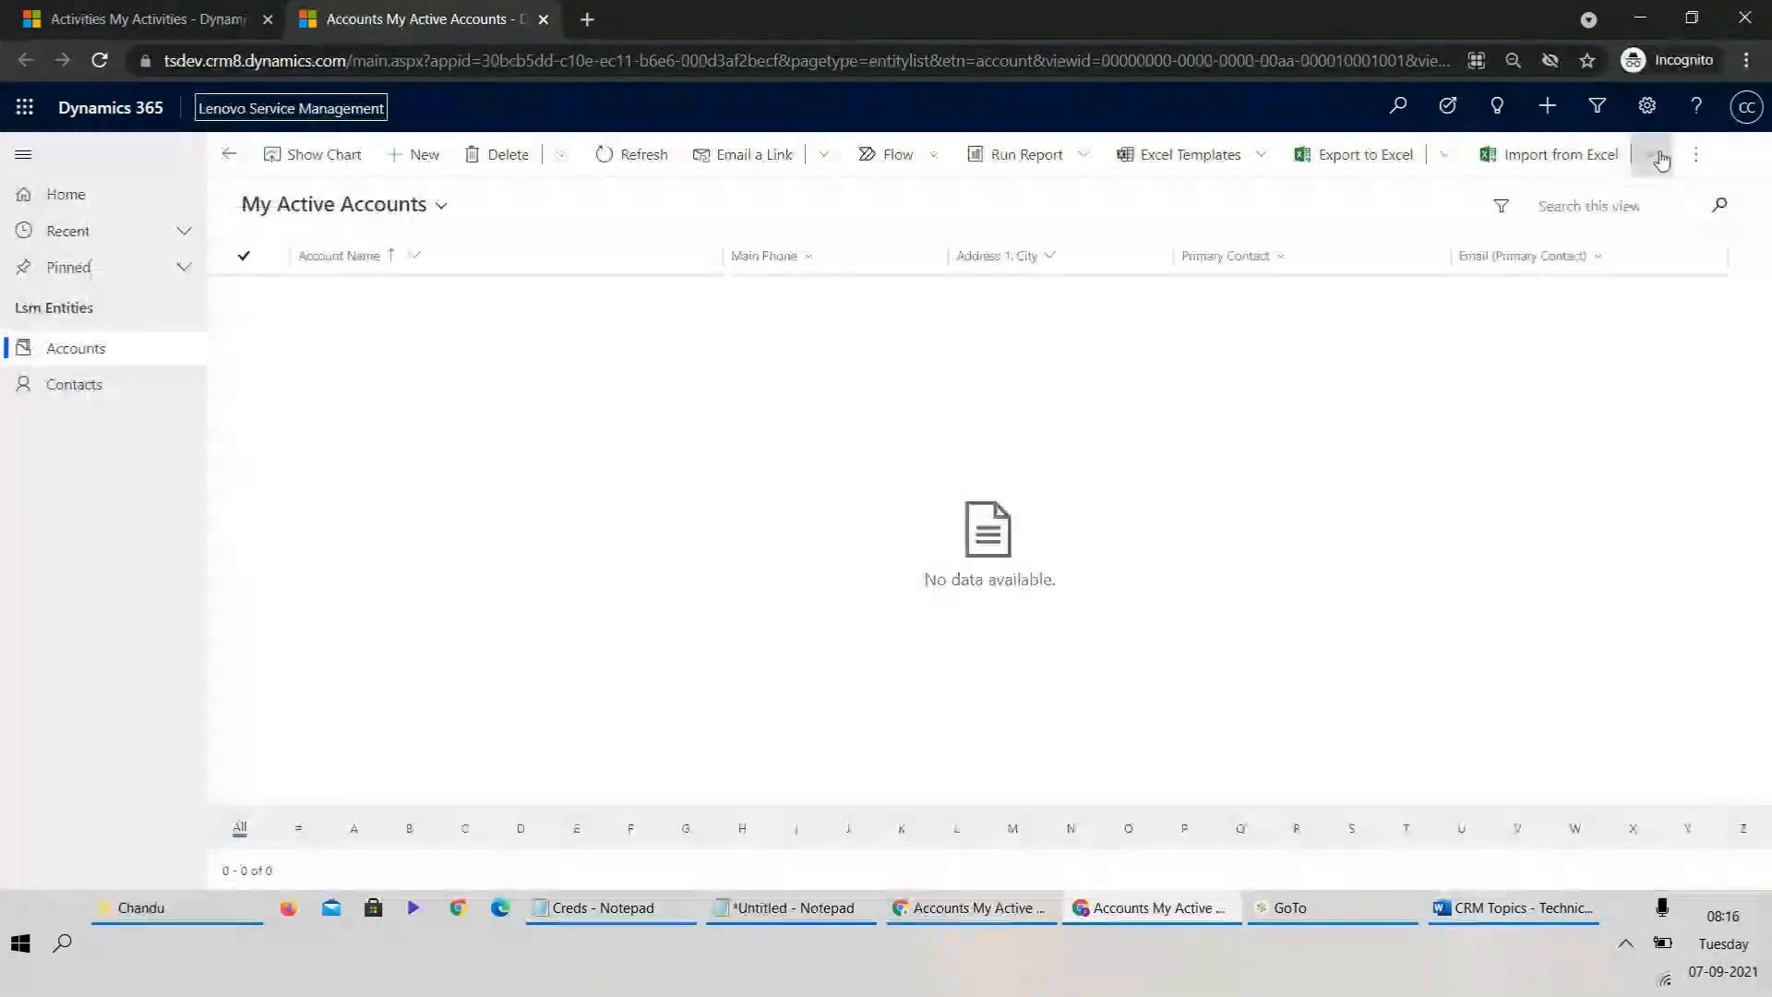
key(alt+Tab)
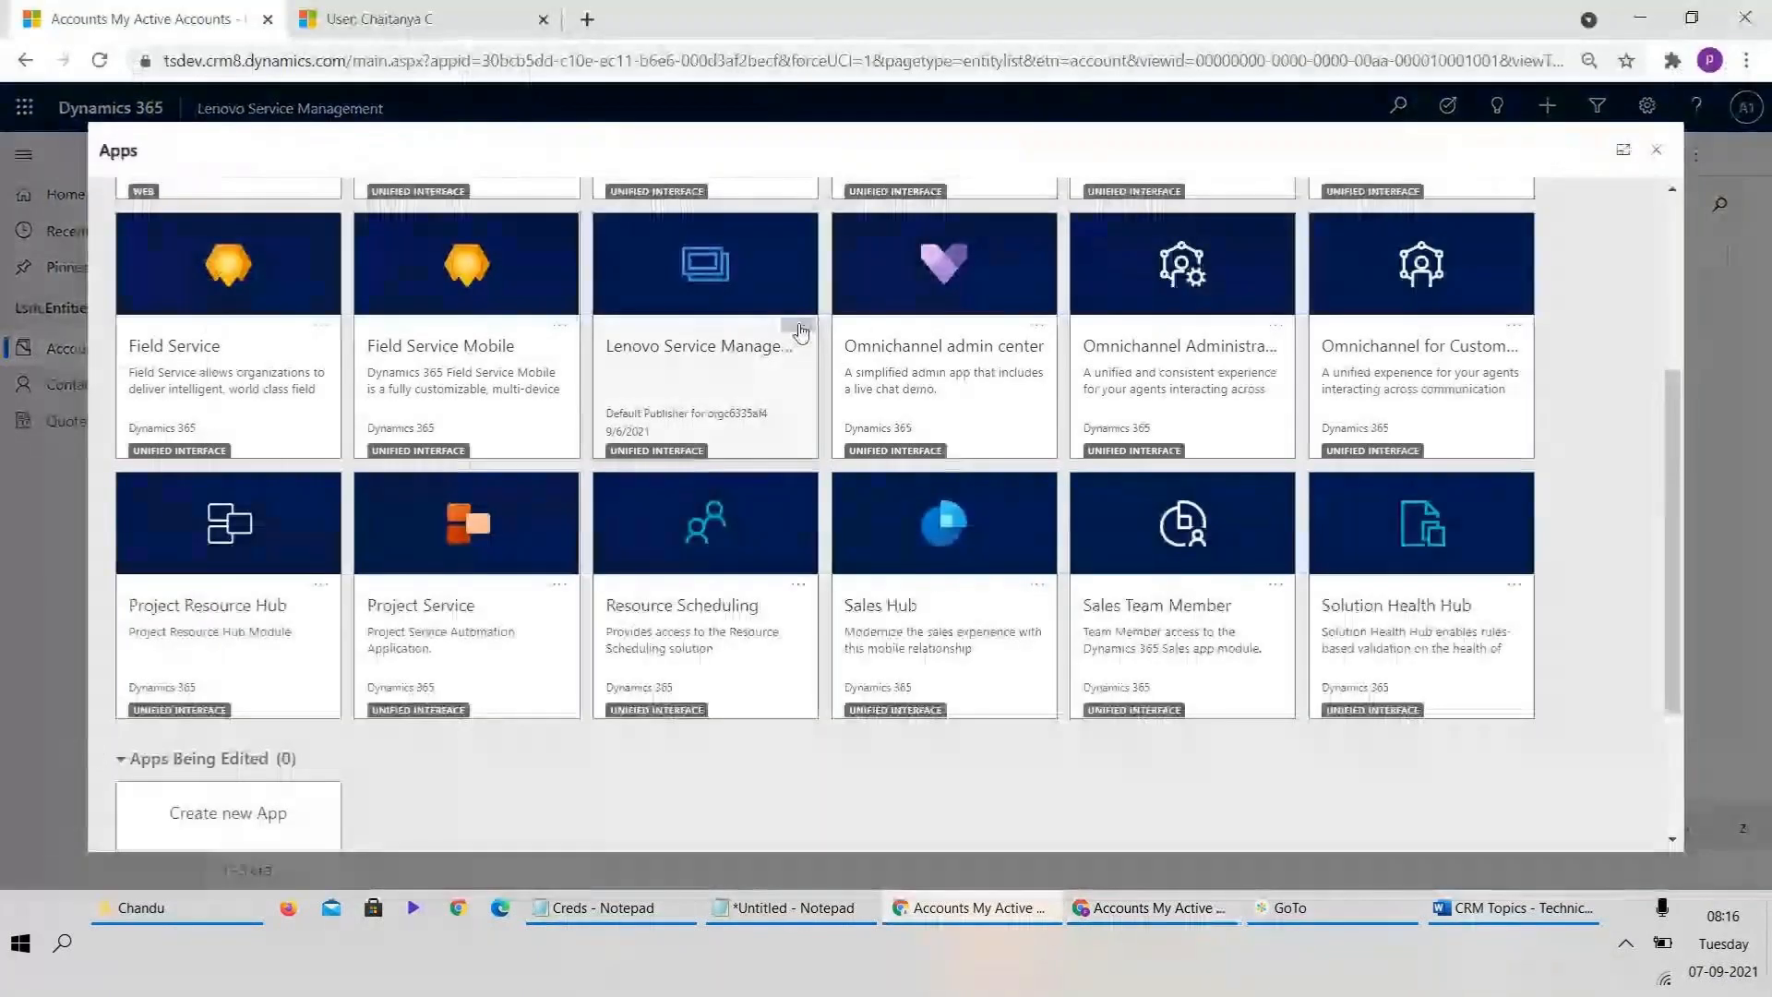
- Open the role management of the Lenovo Service Management app and review which roles are selected
click(800, 327)
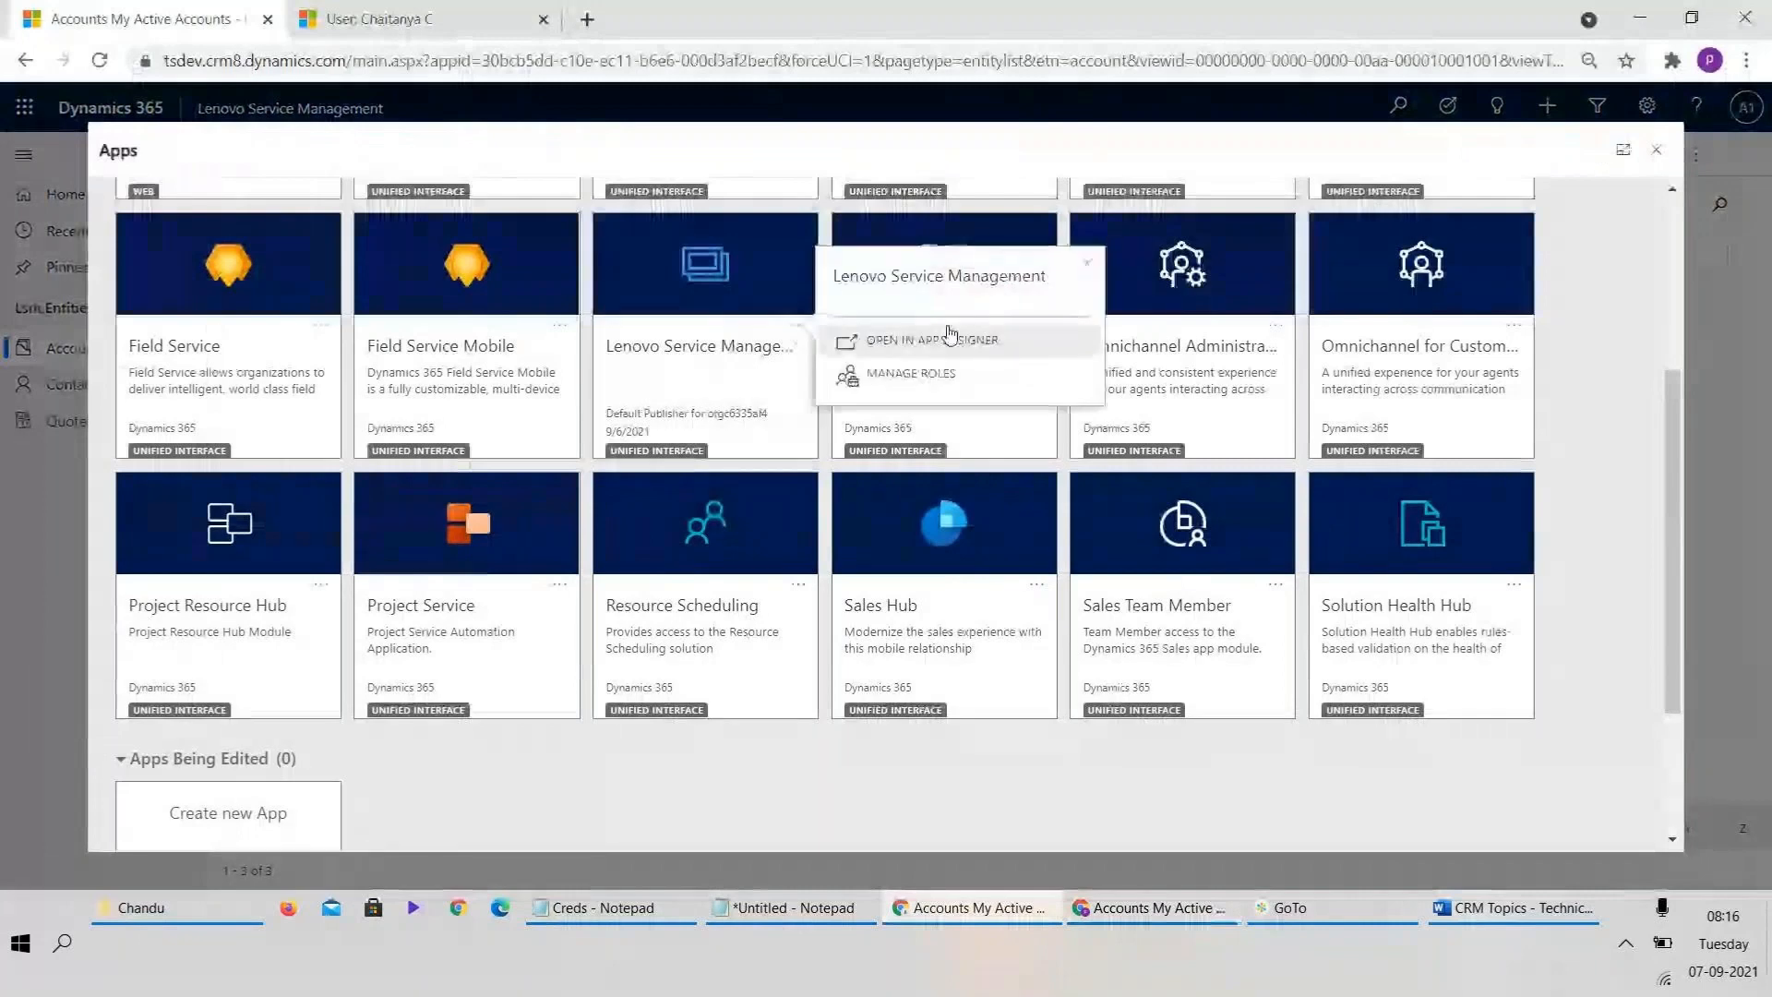
click(957, 385)
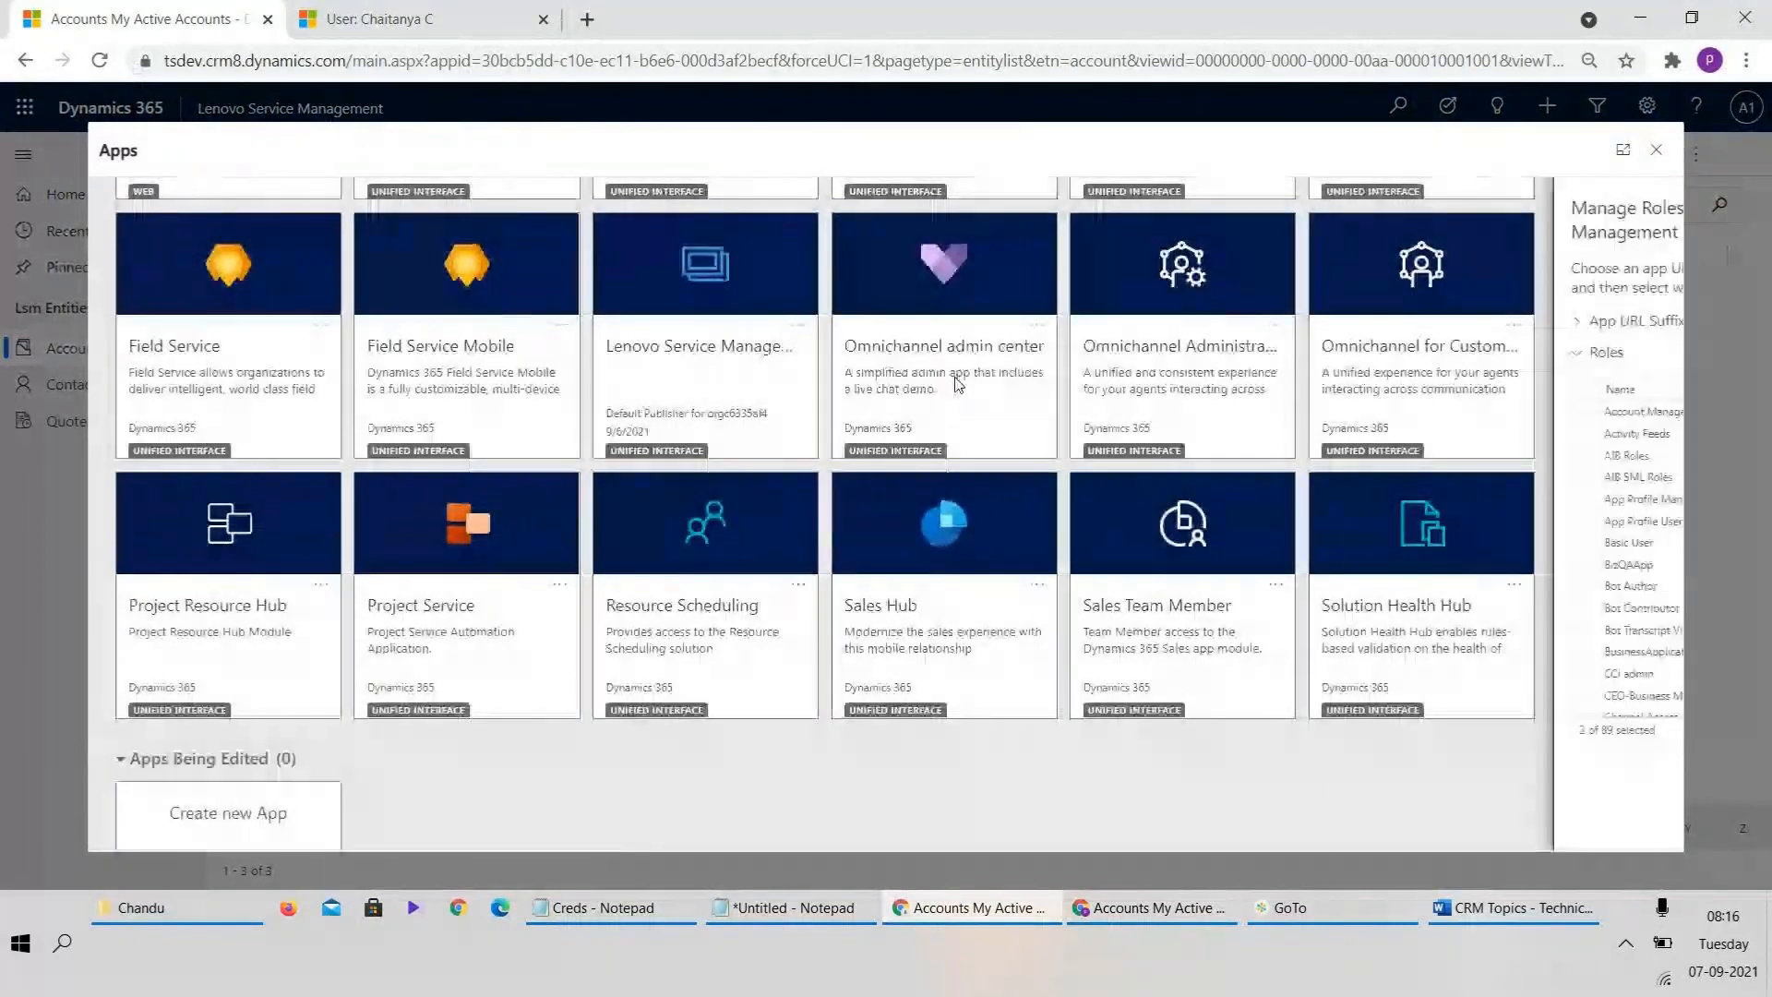
drag(1656, 436, 1655, 684)
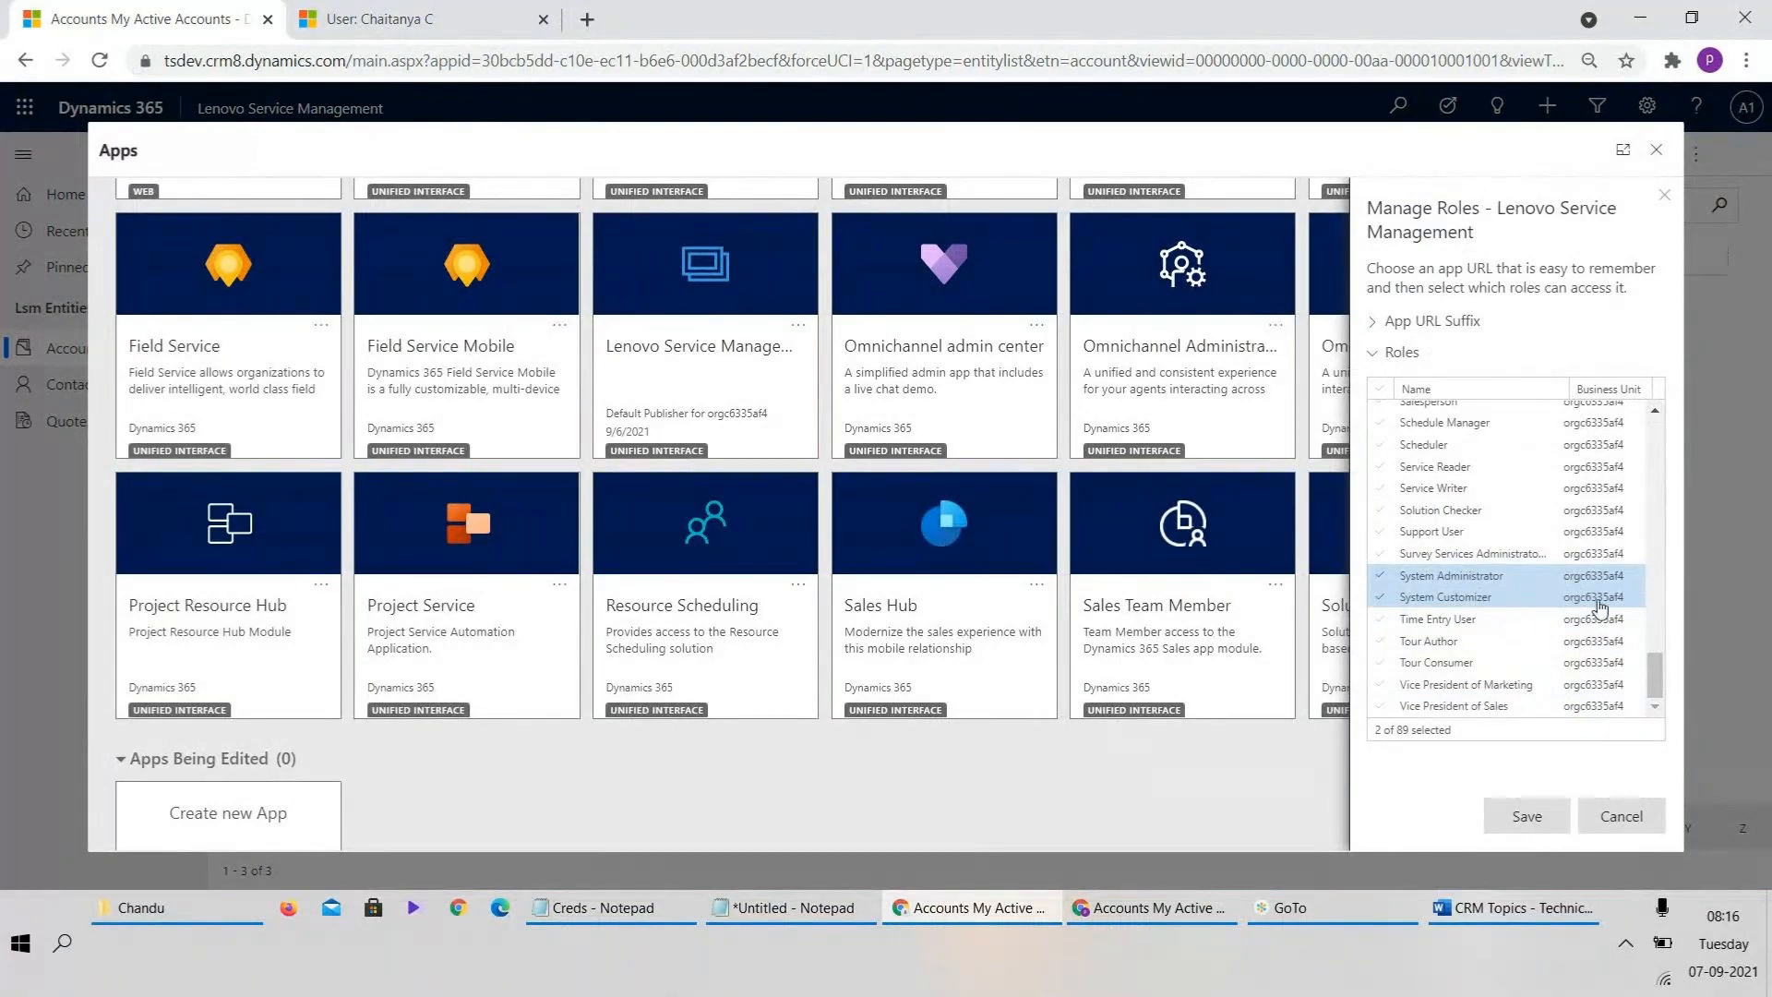
- Check the published apps available in the incognito window, return to the administrator's window and close the app's role settings
key(alt+Tab)
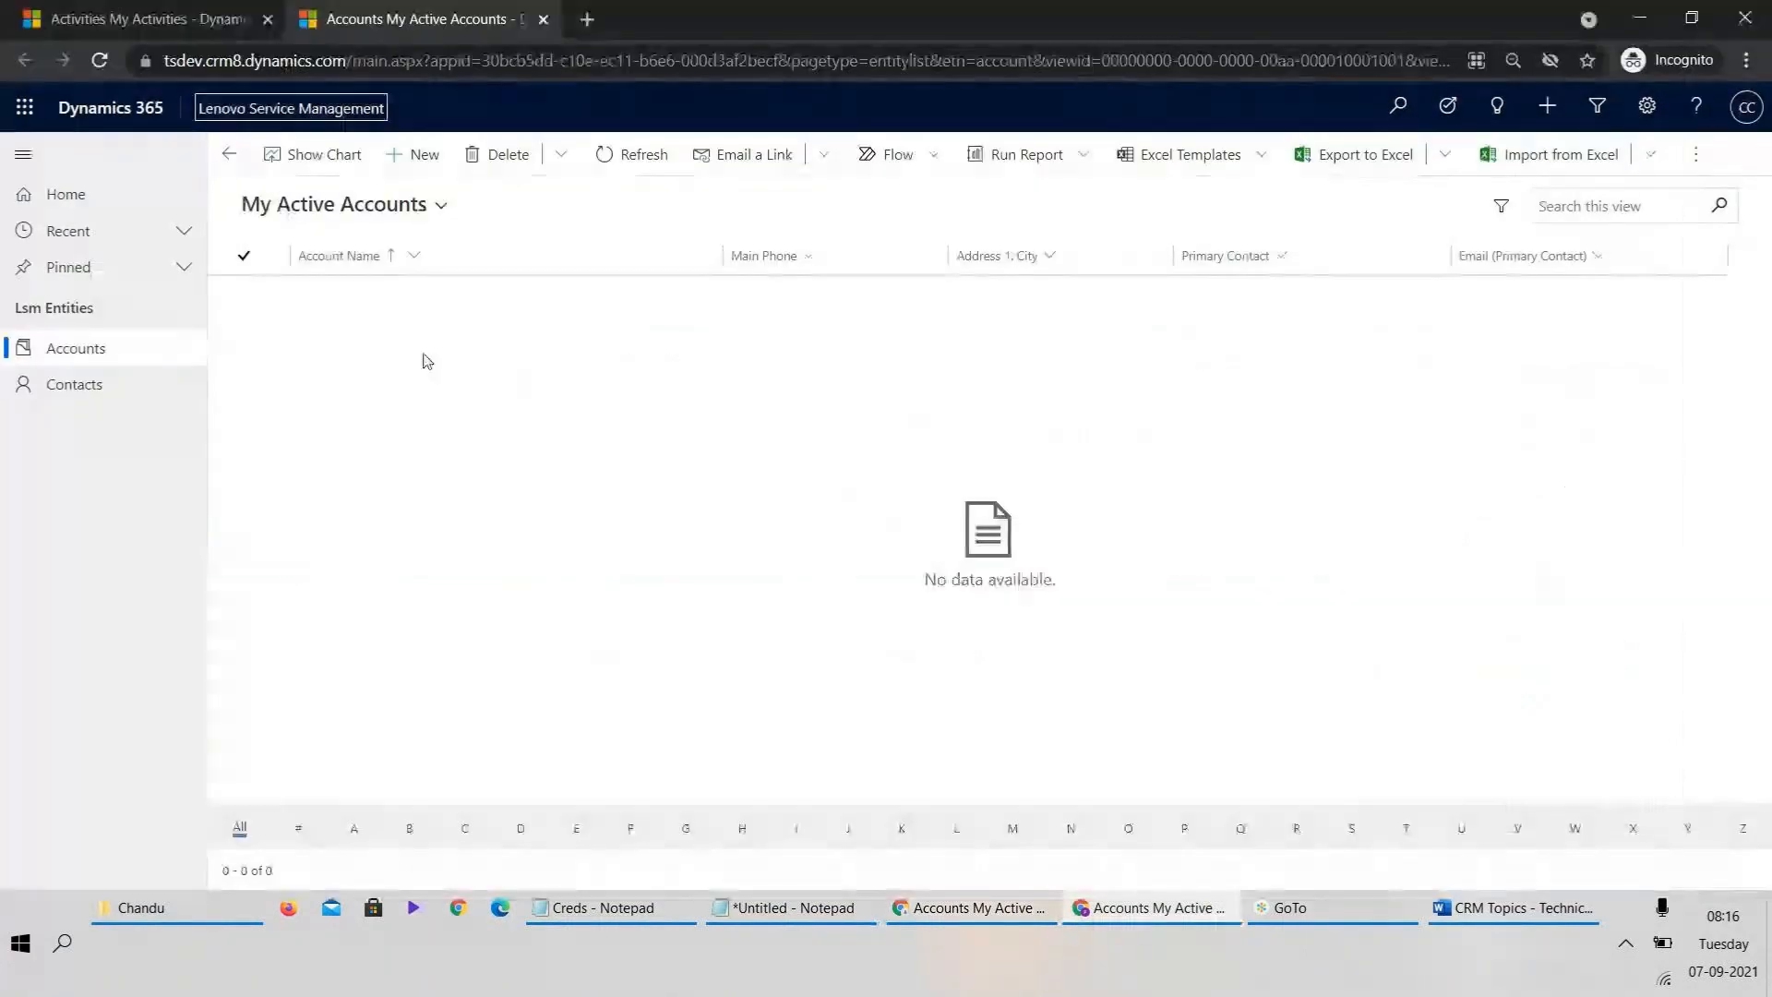
click(277, 110)
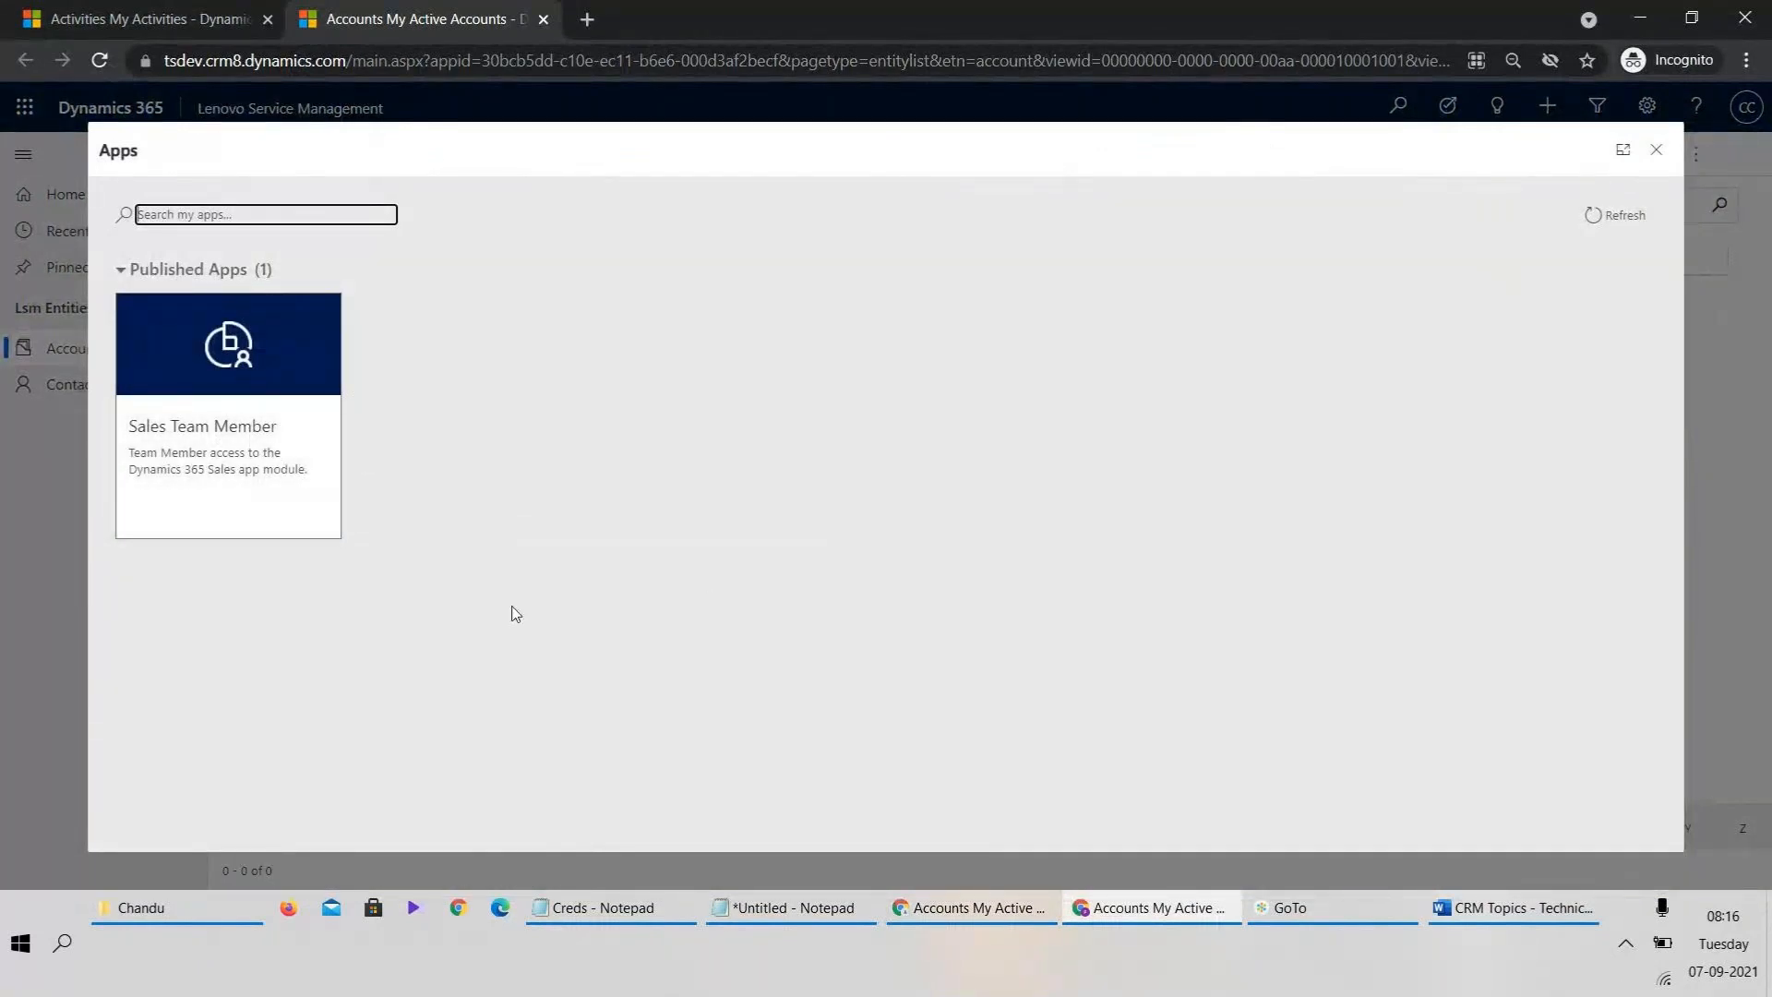
key(alt+Tab)
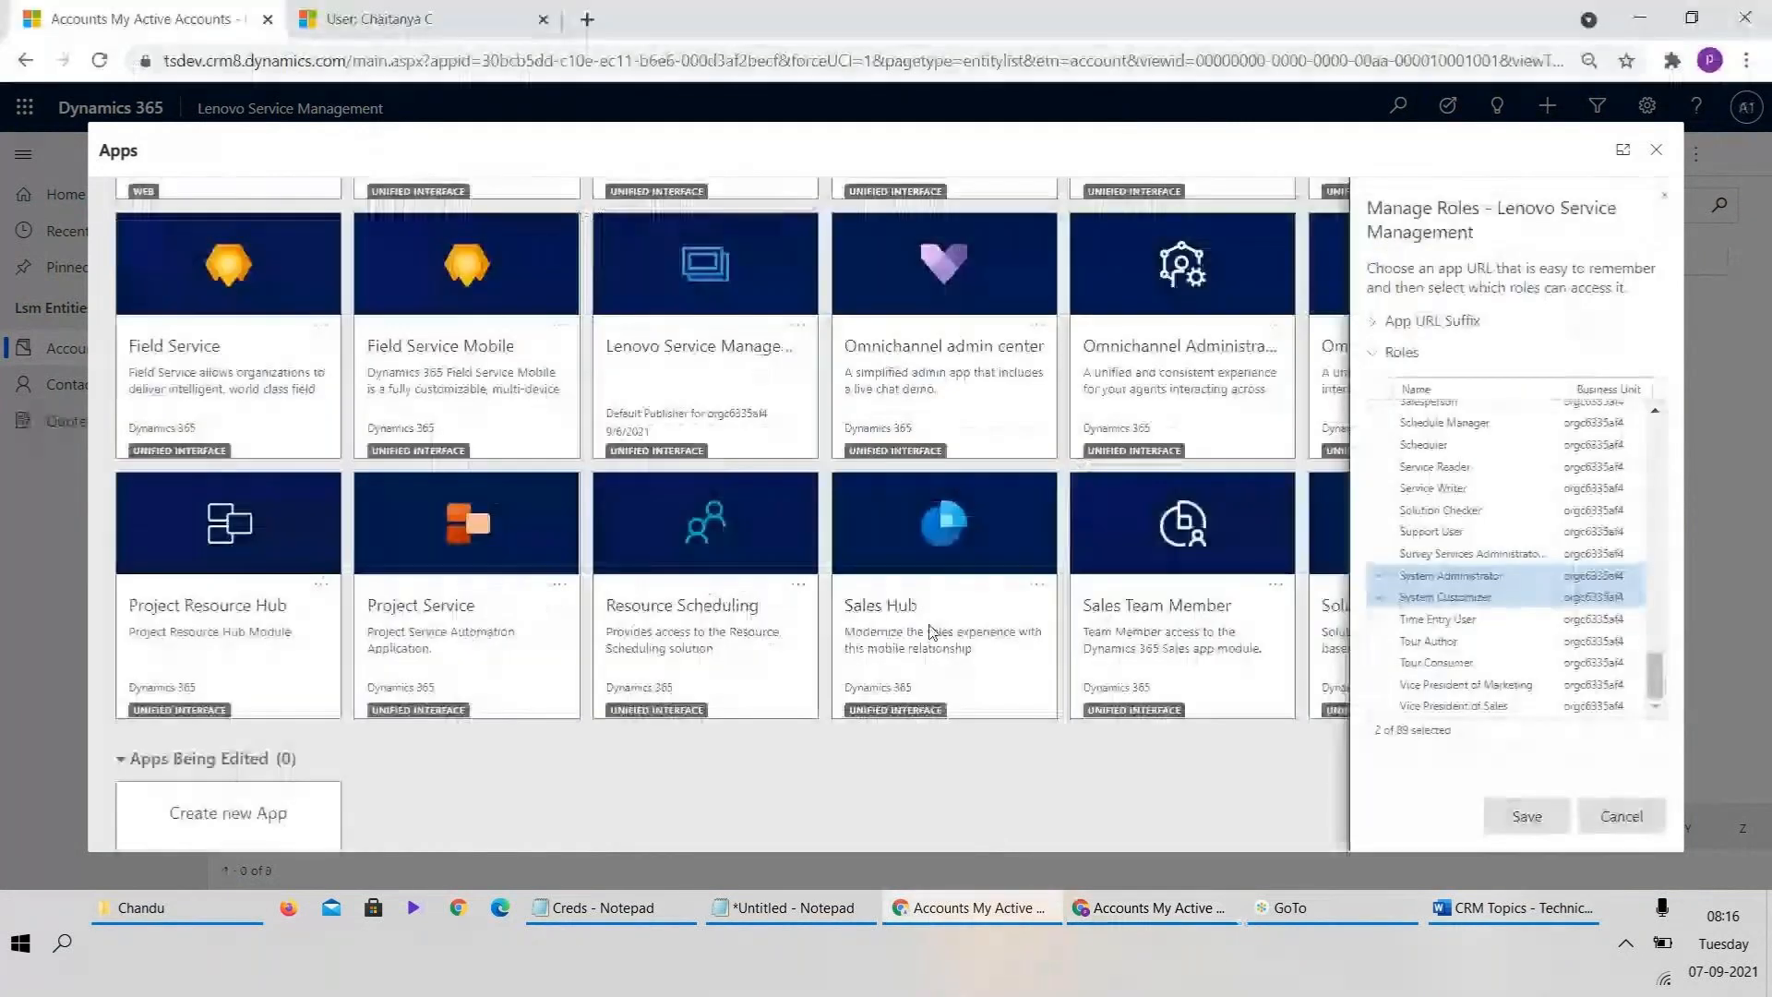
click(1668, 201)
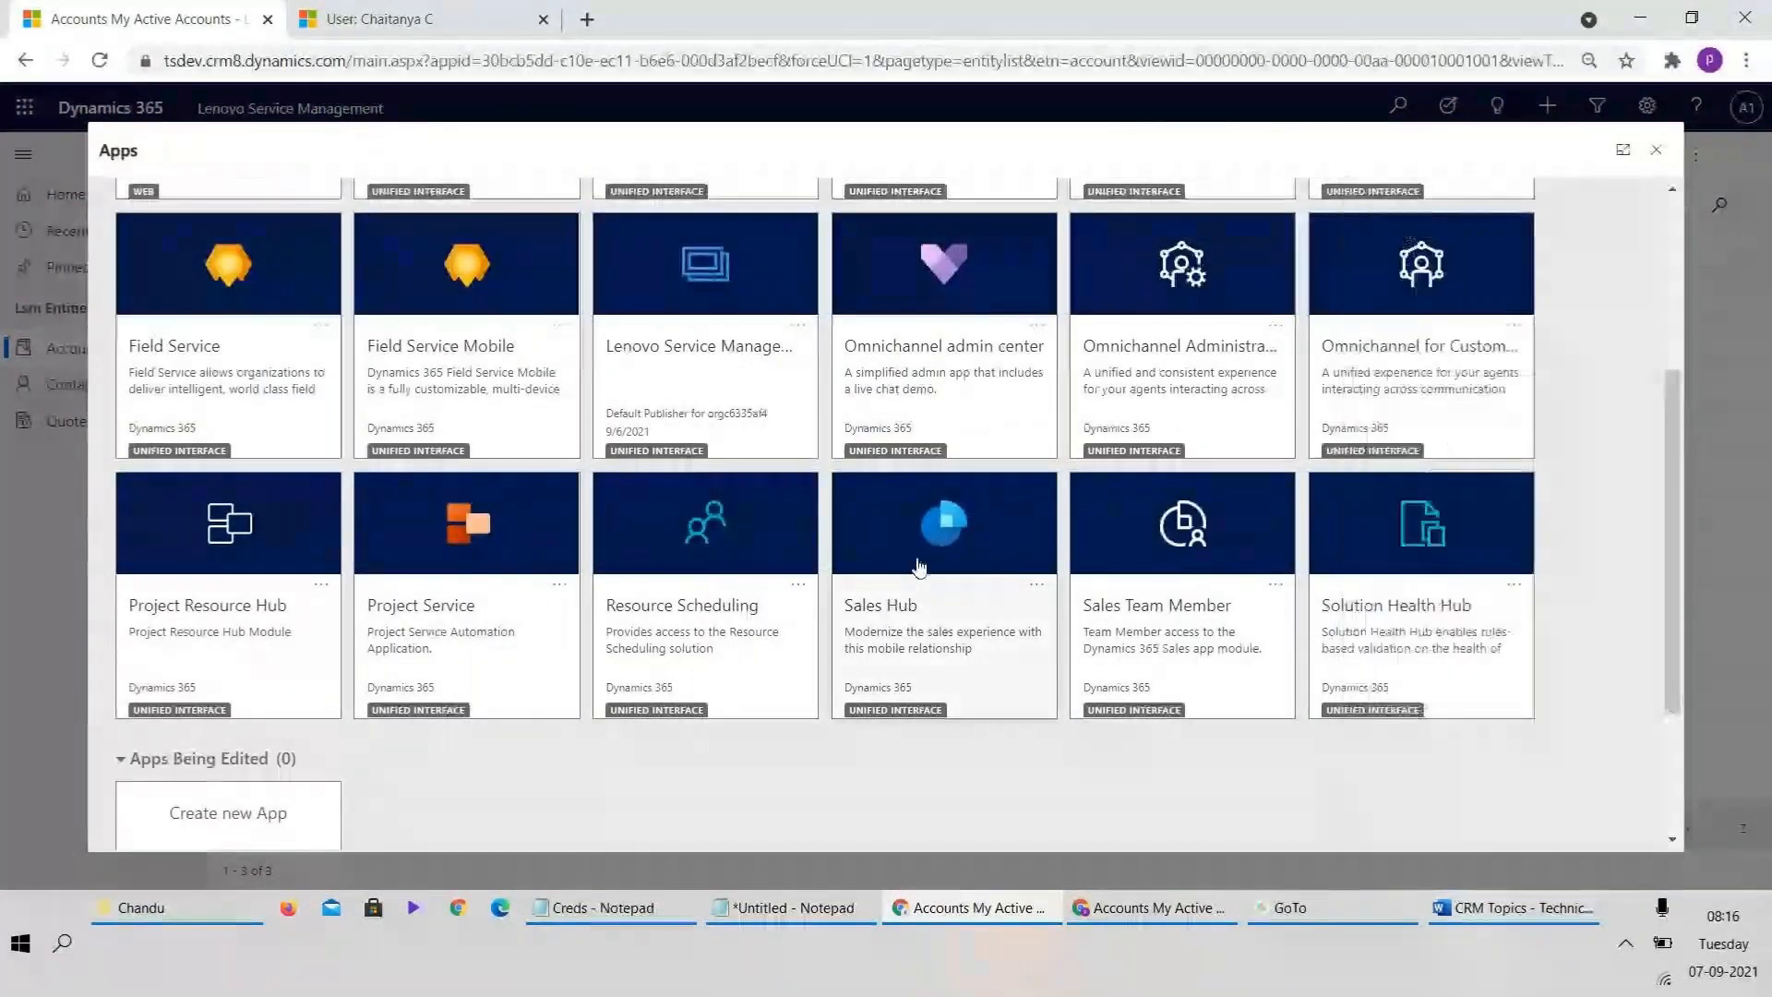
- Grant the Sales Team Member role access to the Lenovo Service Management app and save the role assignment
click(799, 328)
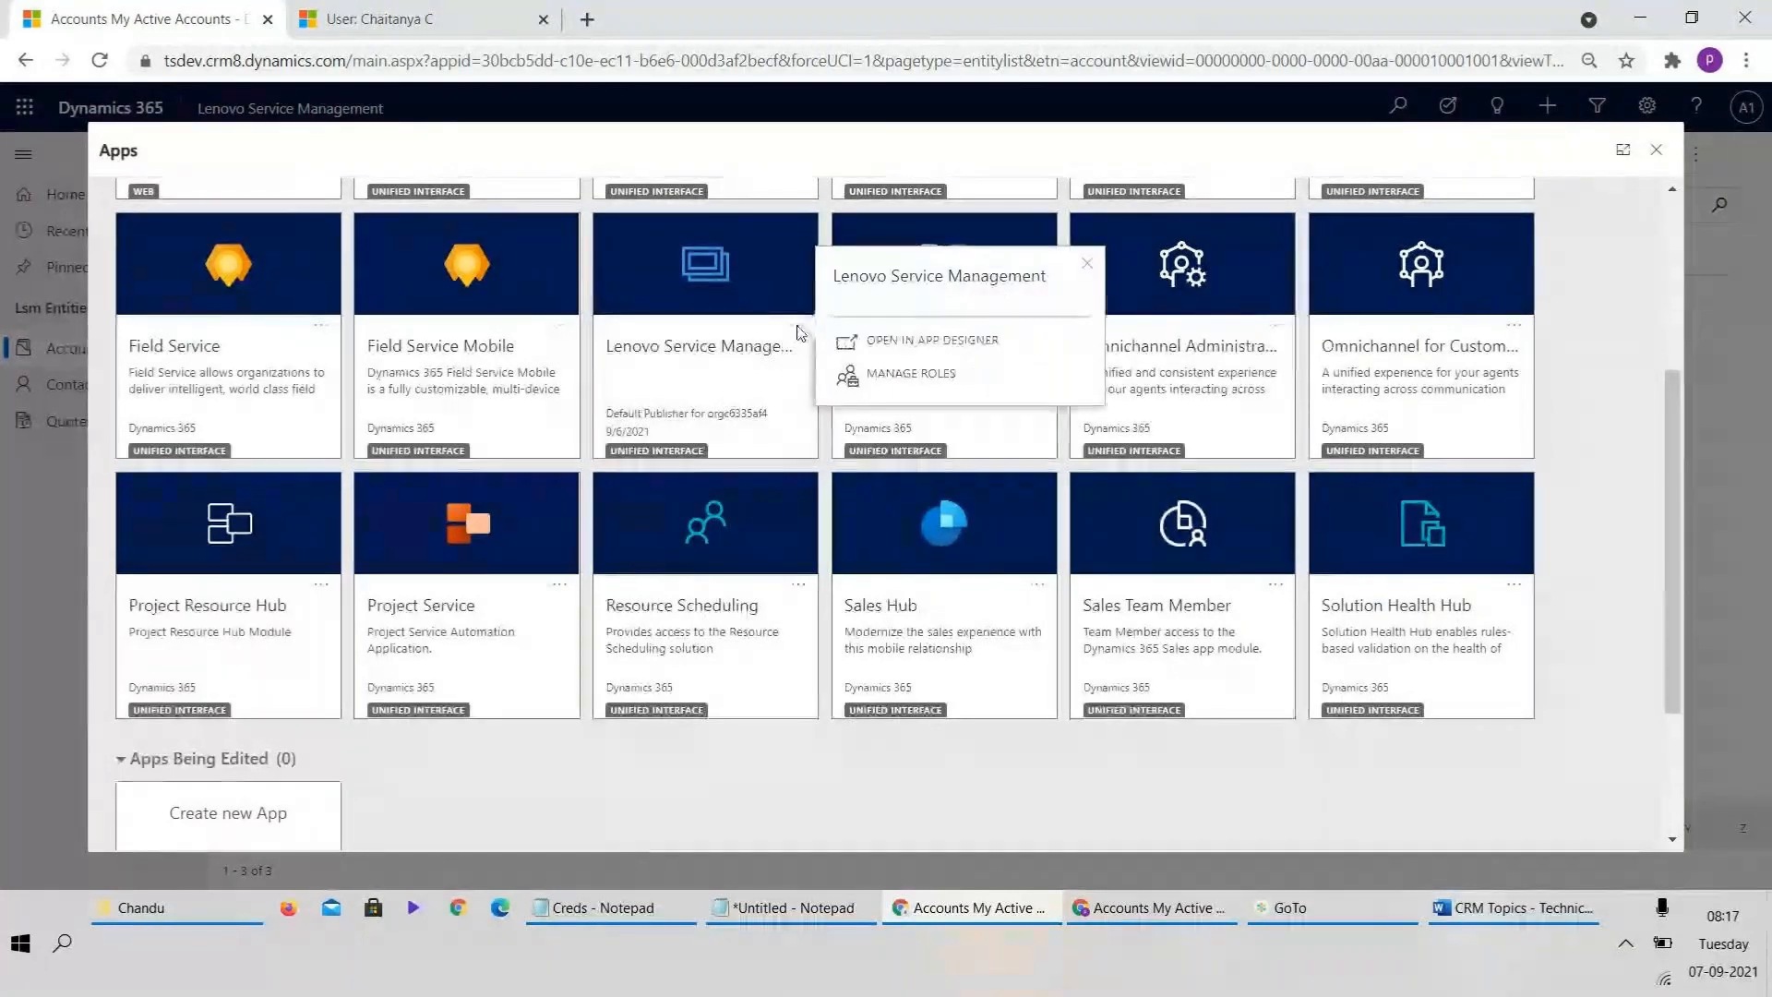
click(800, 330)
click(799, 329)
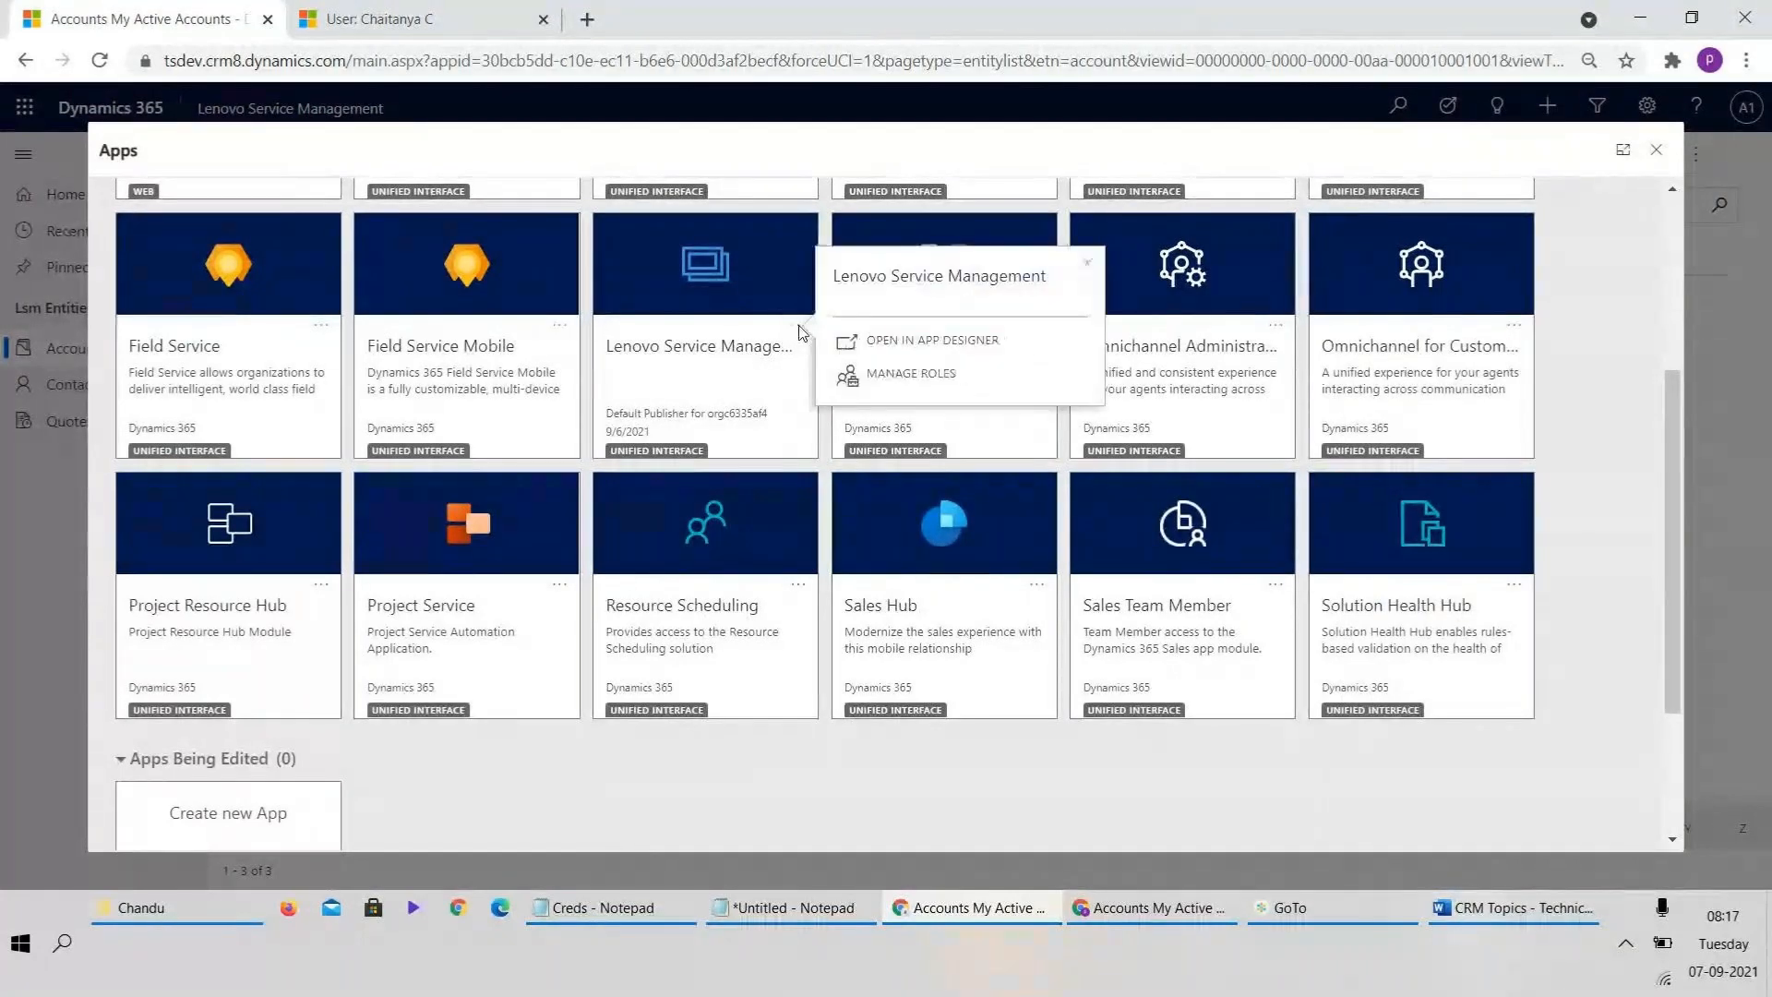
click(973, 388)
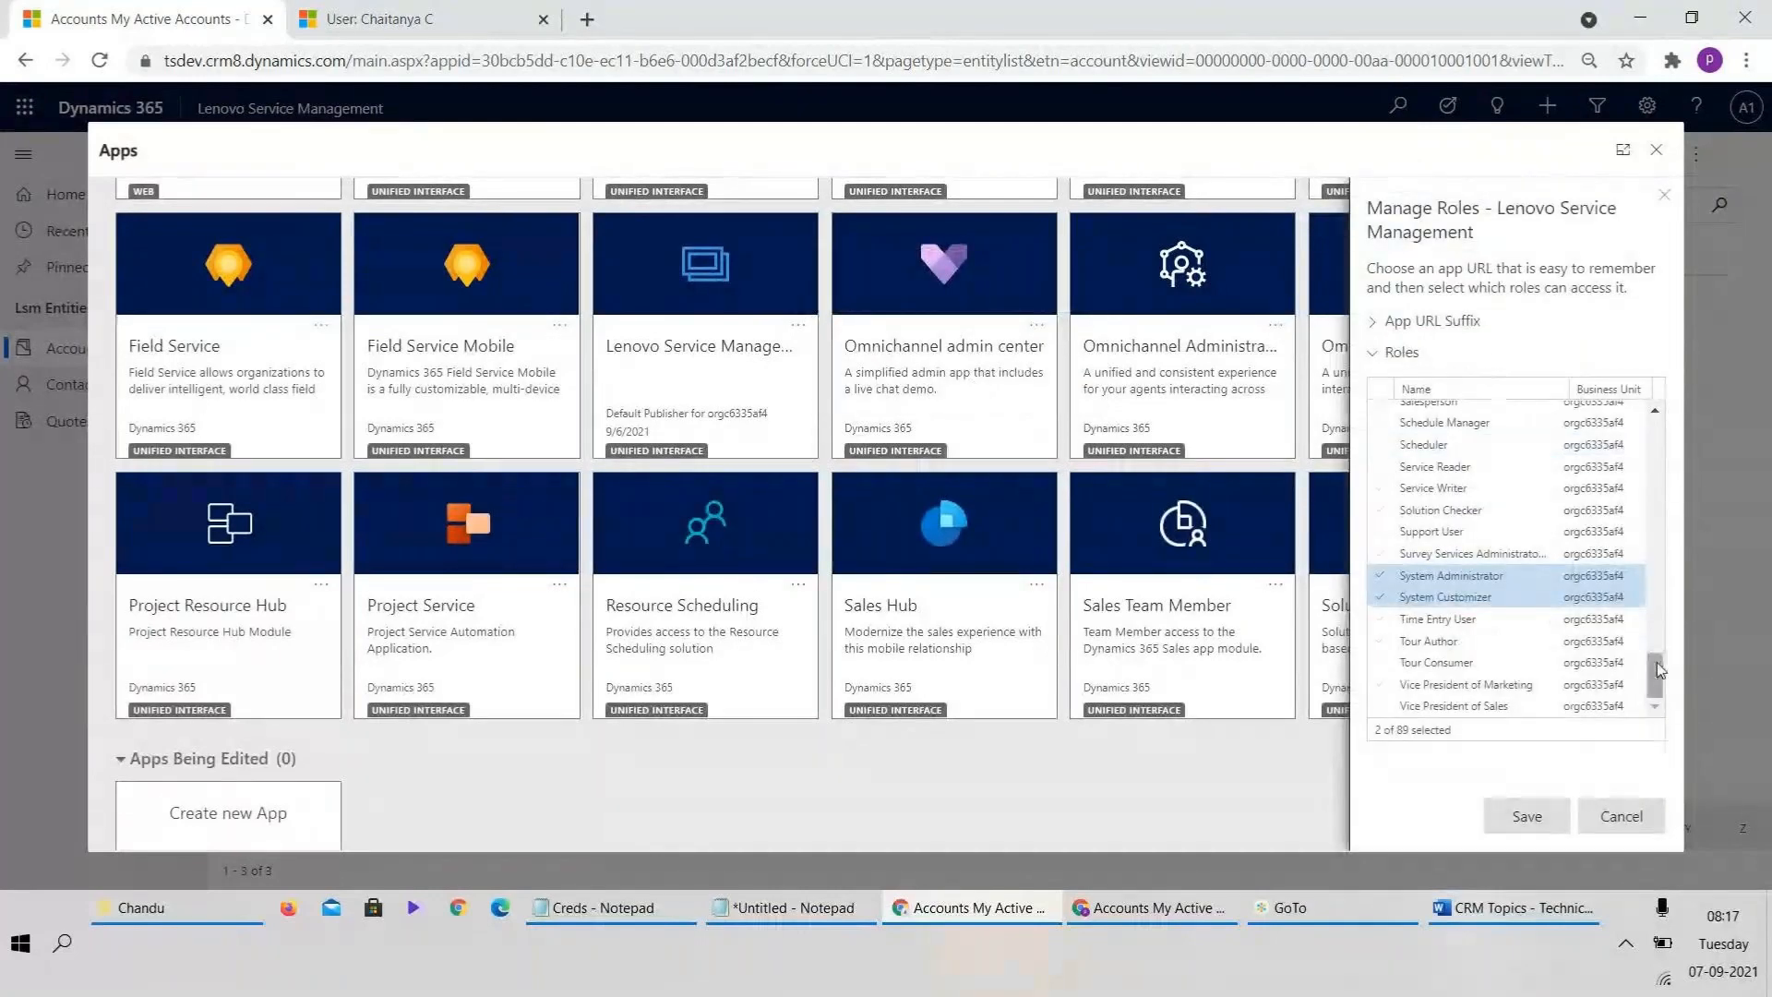
drag(1657, 661, 1663, 553)
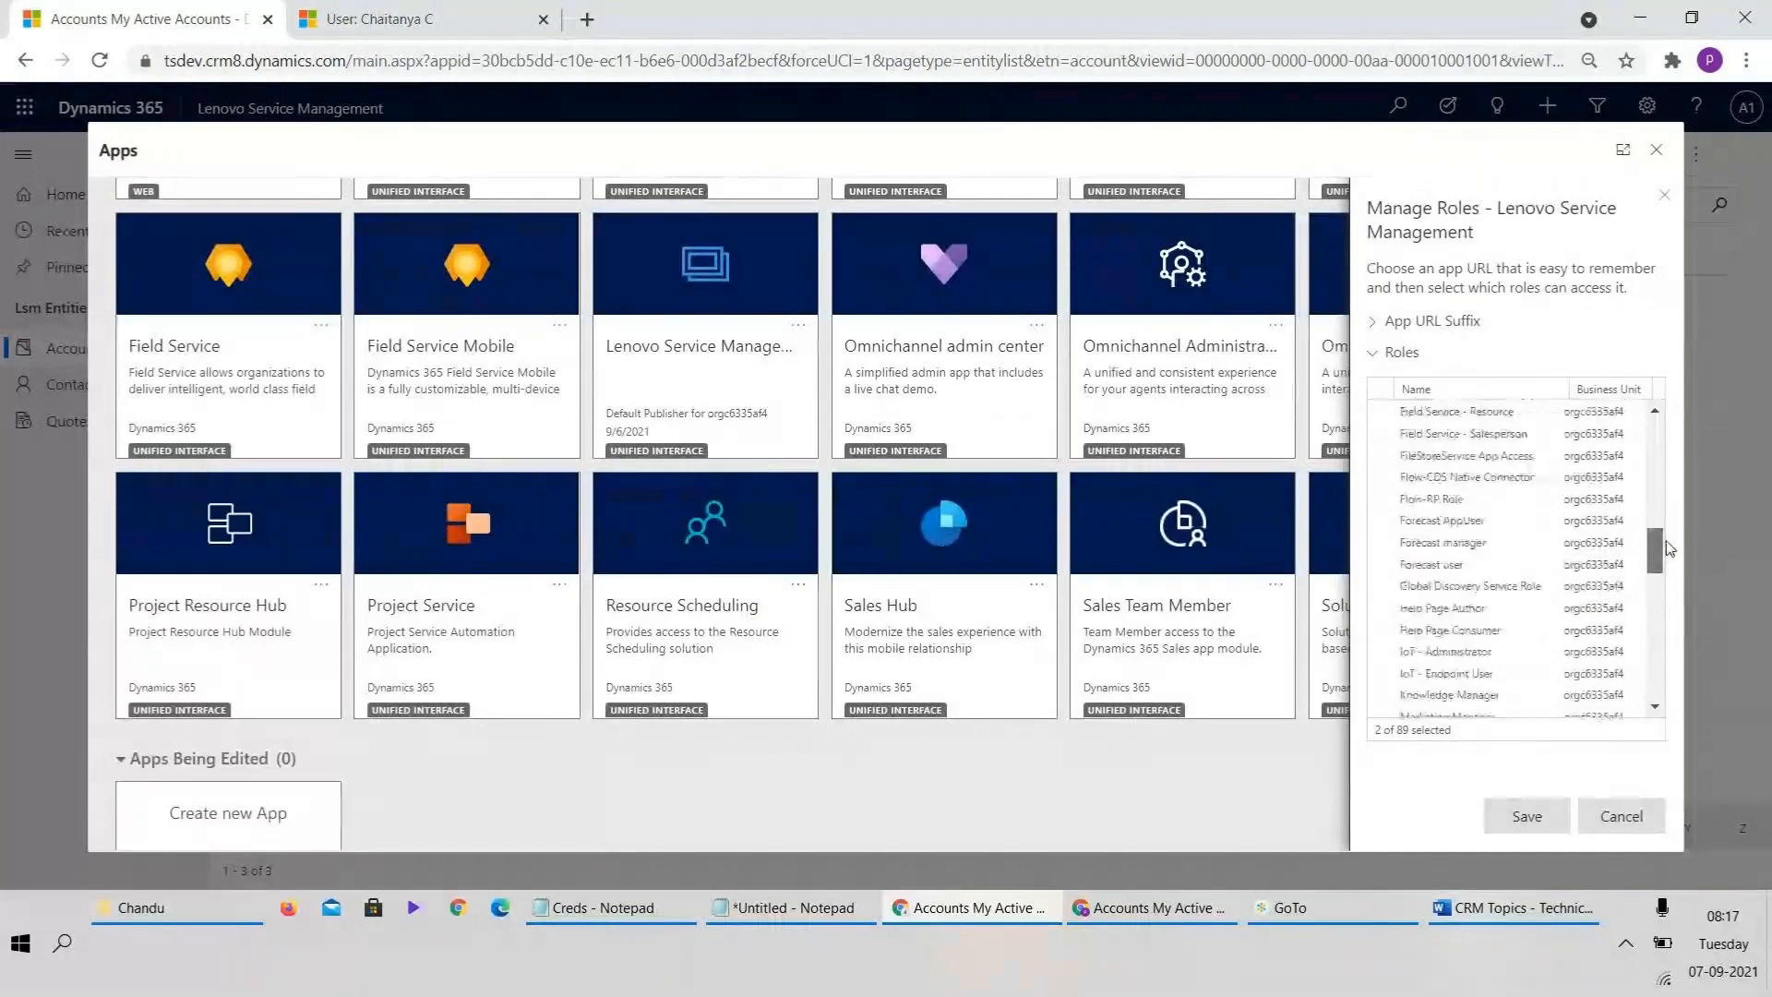
key(alt+Tab)
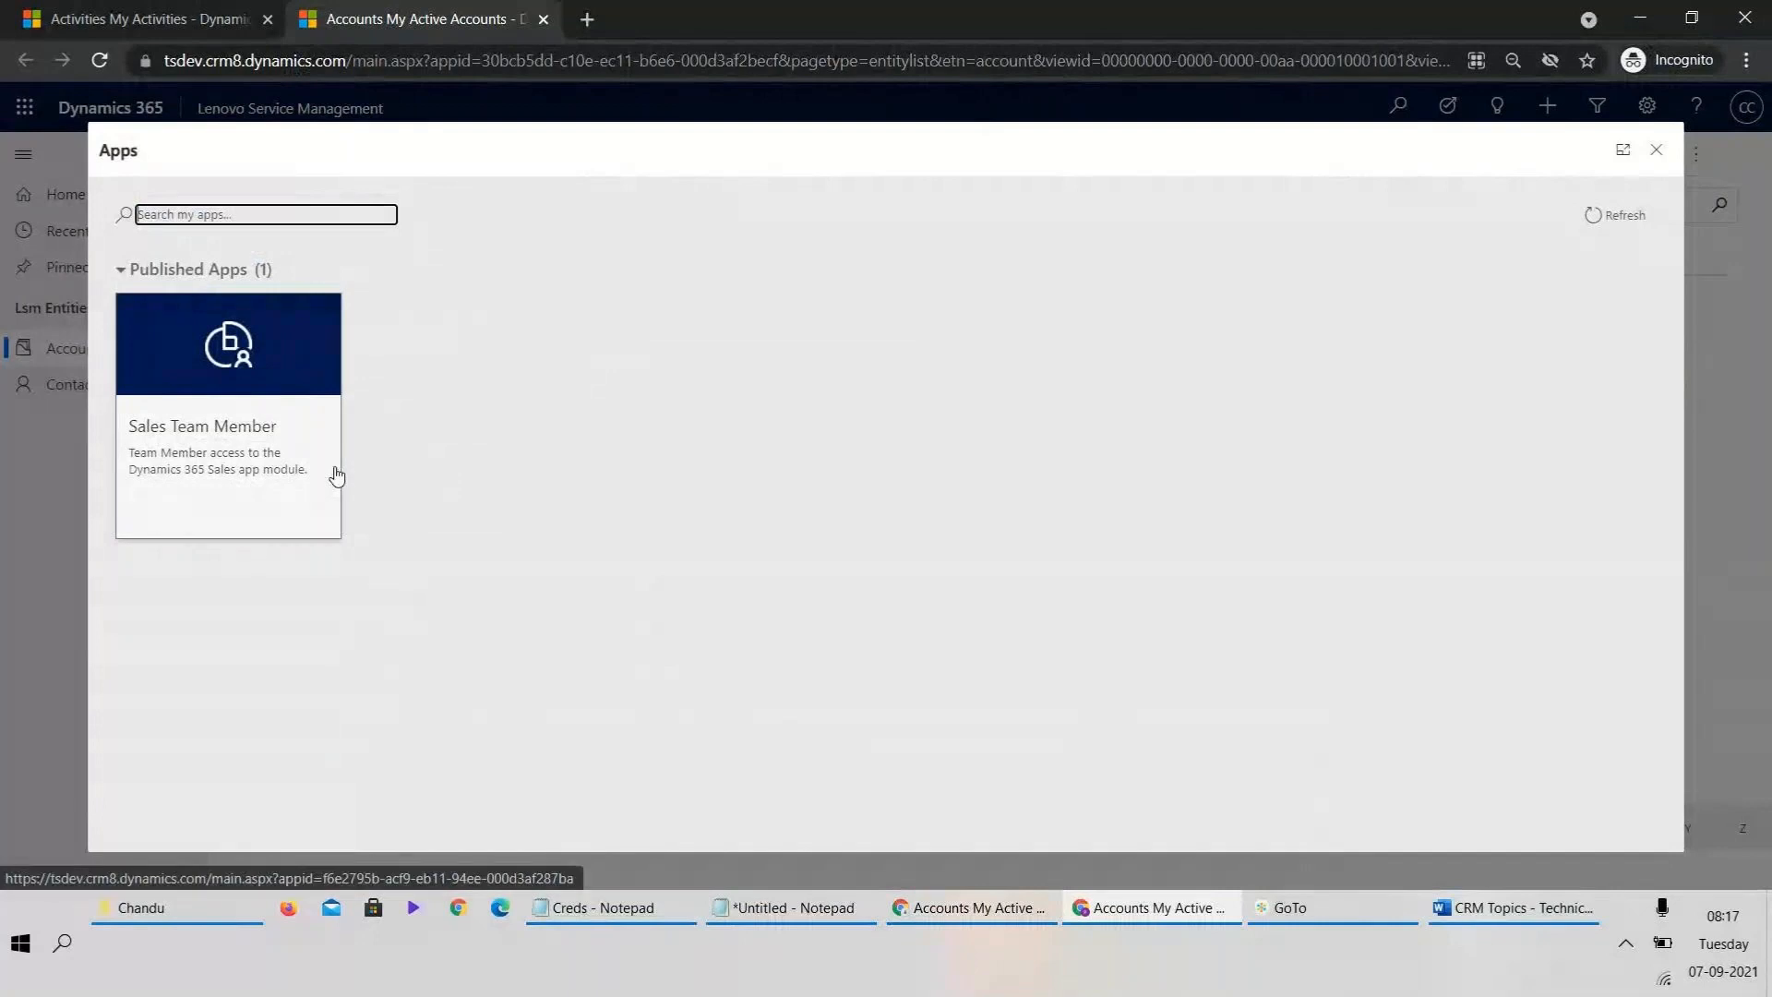
key(alt+Tab)
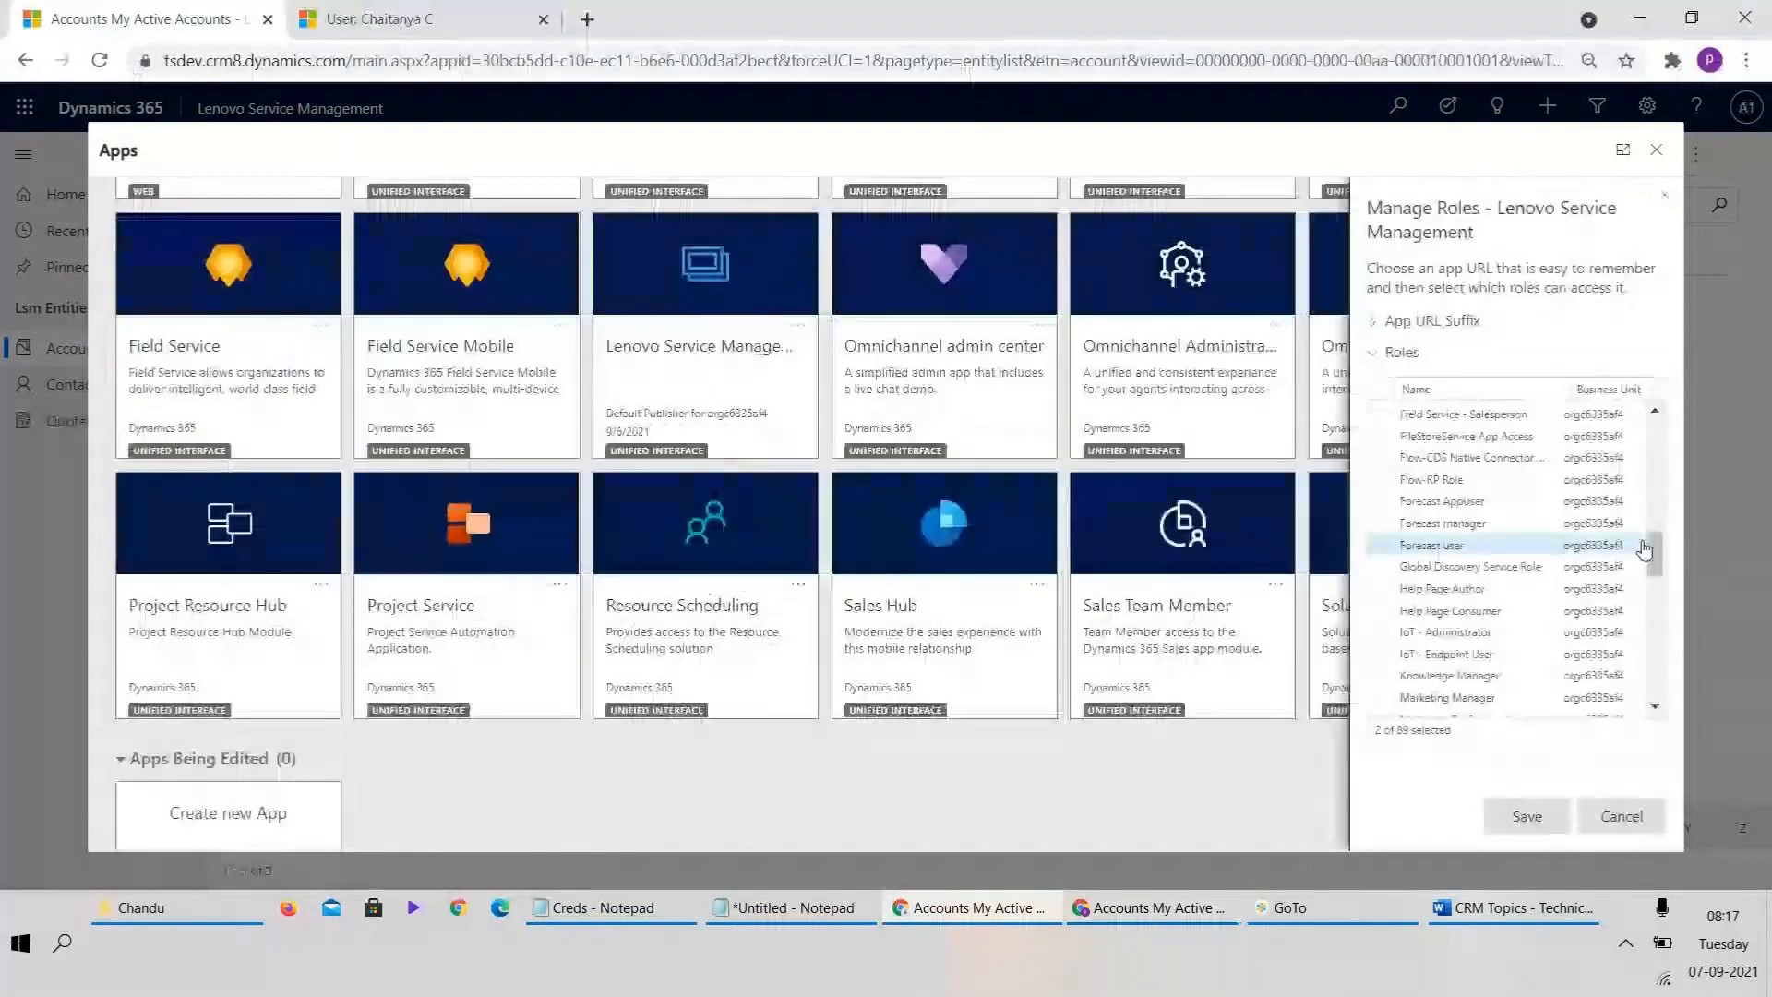
drag(1652, 552, 1664, 683)
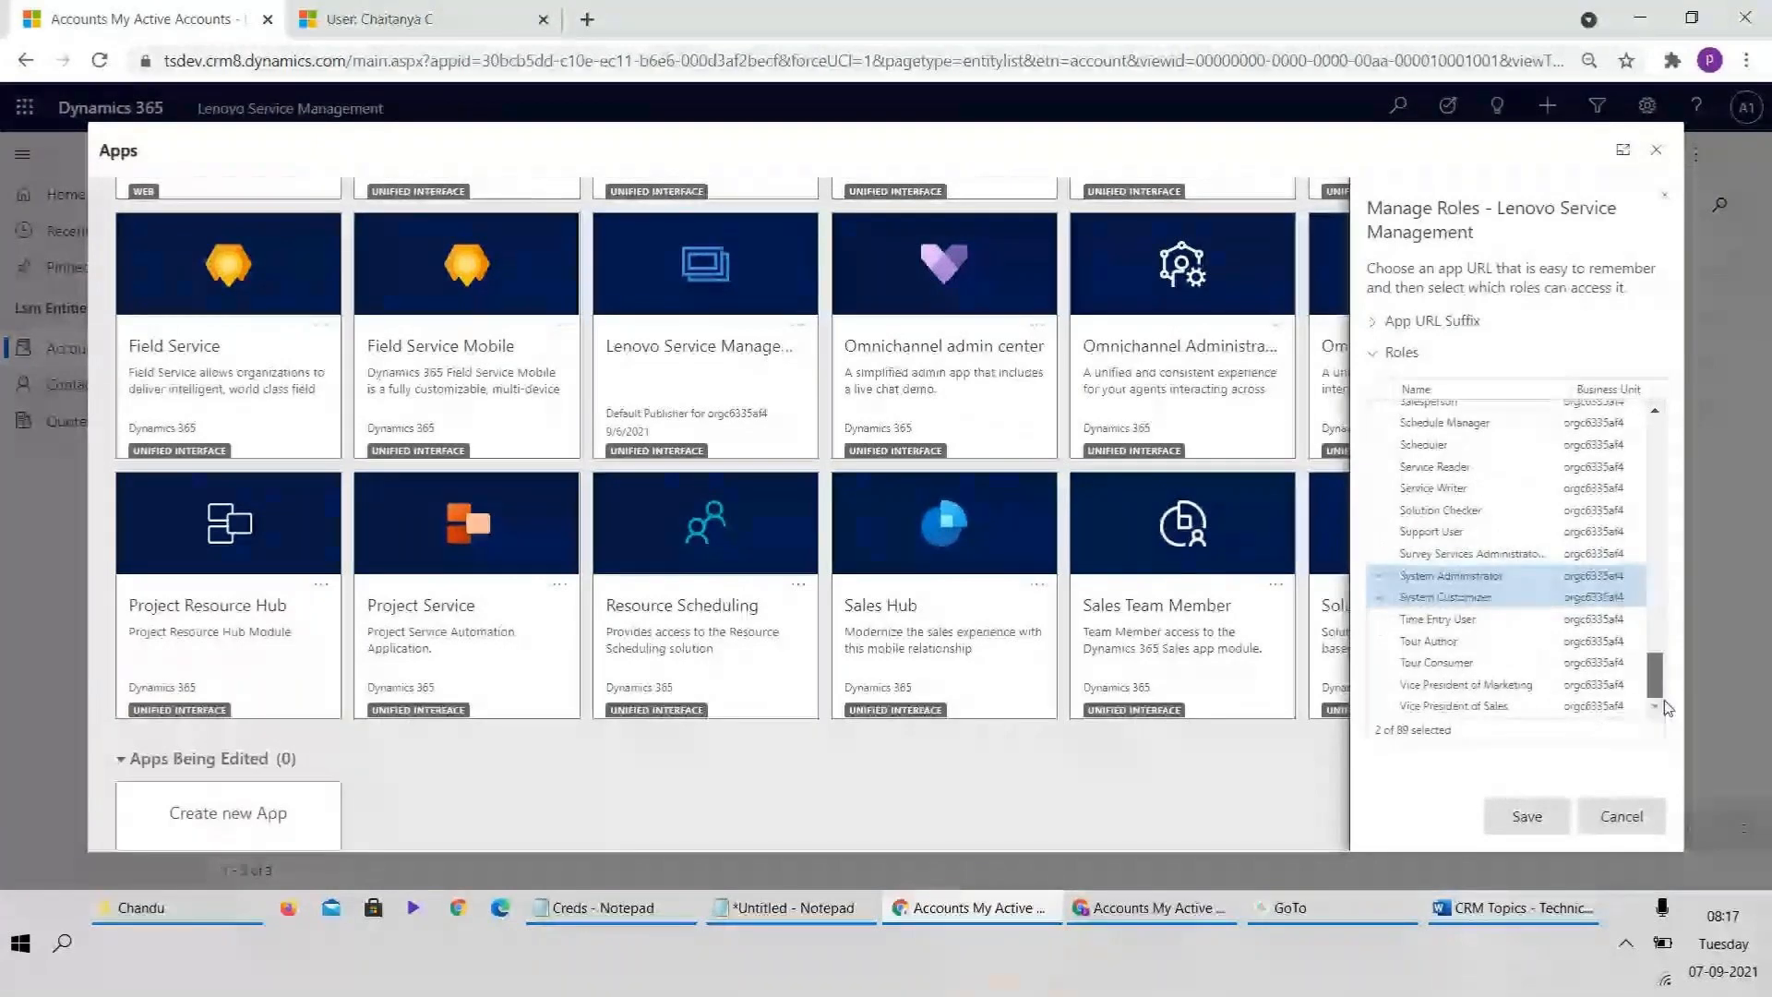
scroll(1500, 653, up, 4)
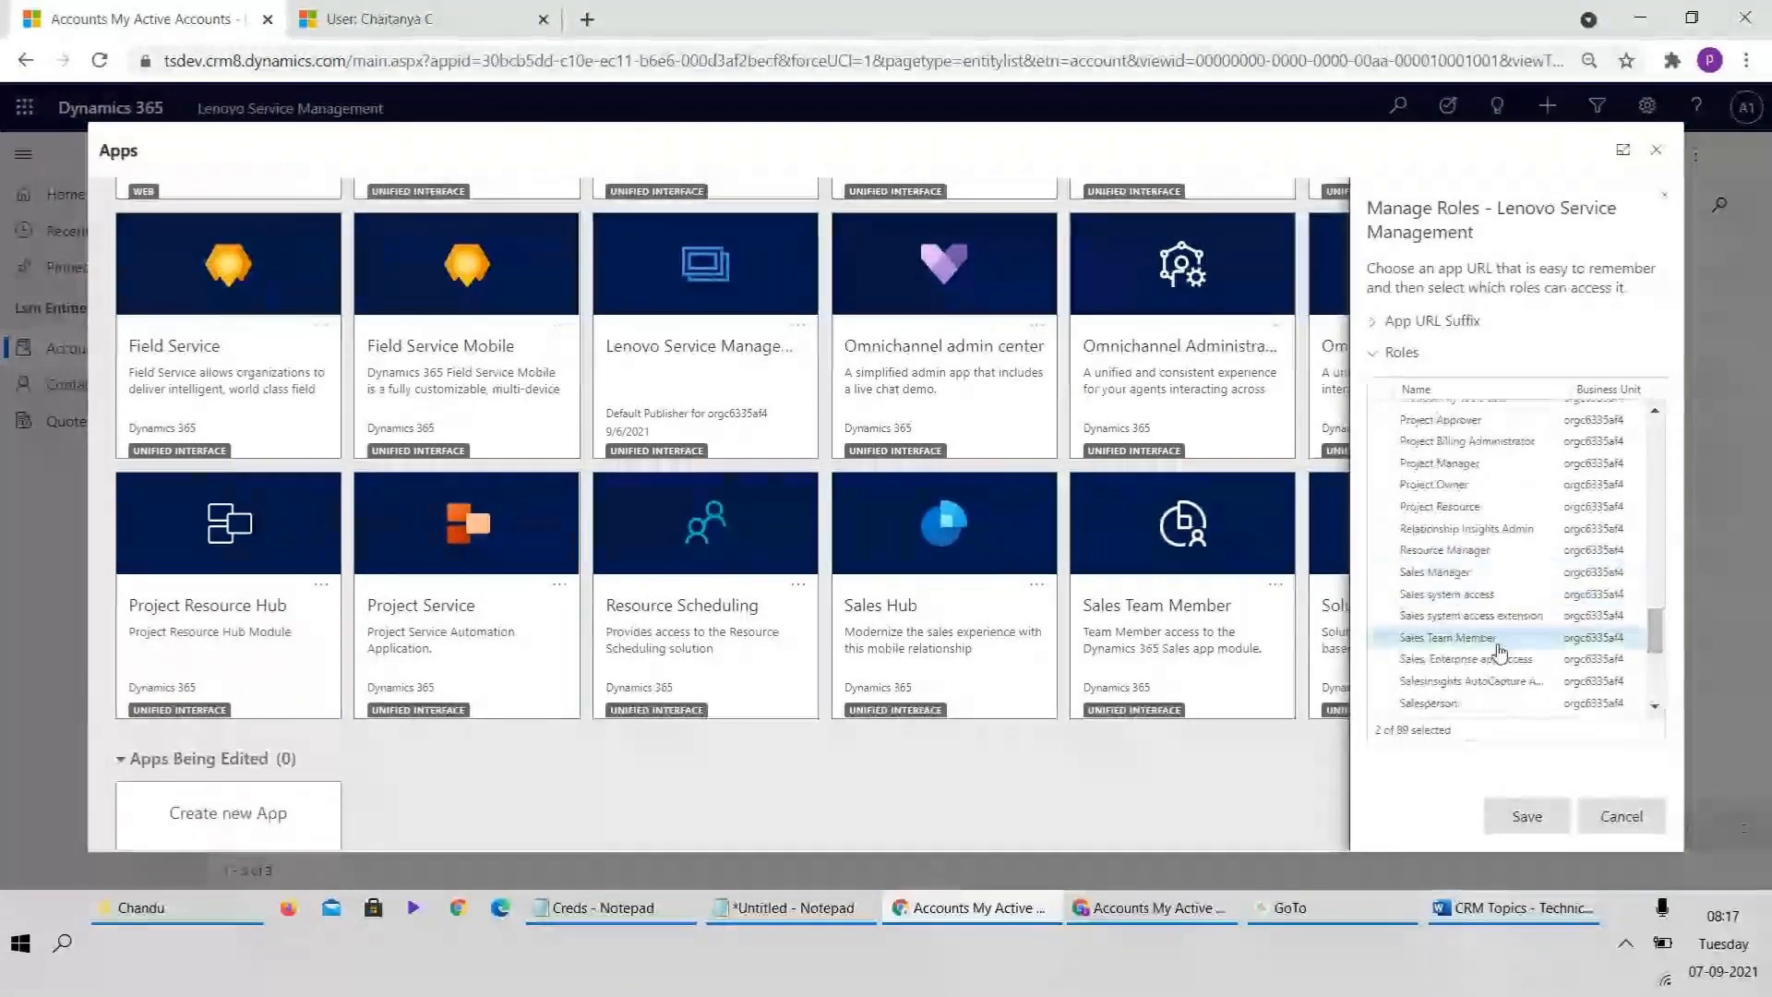
click(1390, 644)
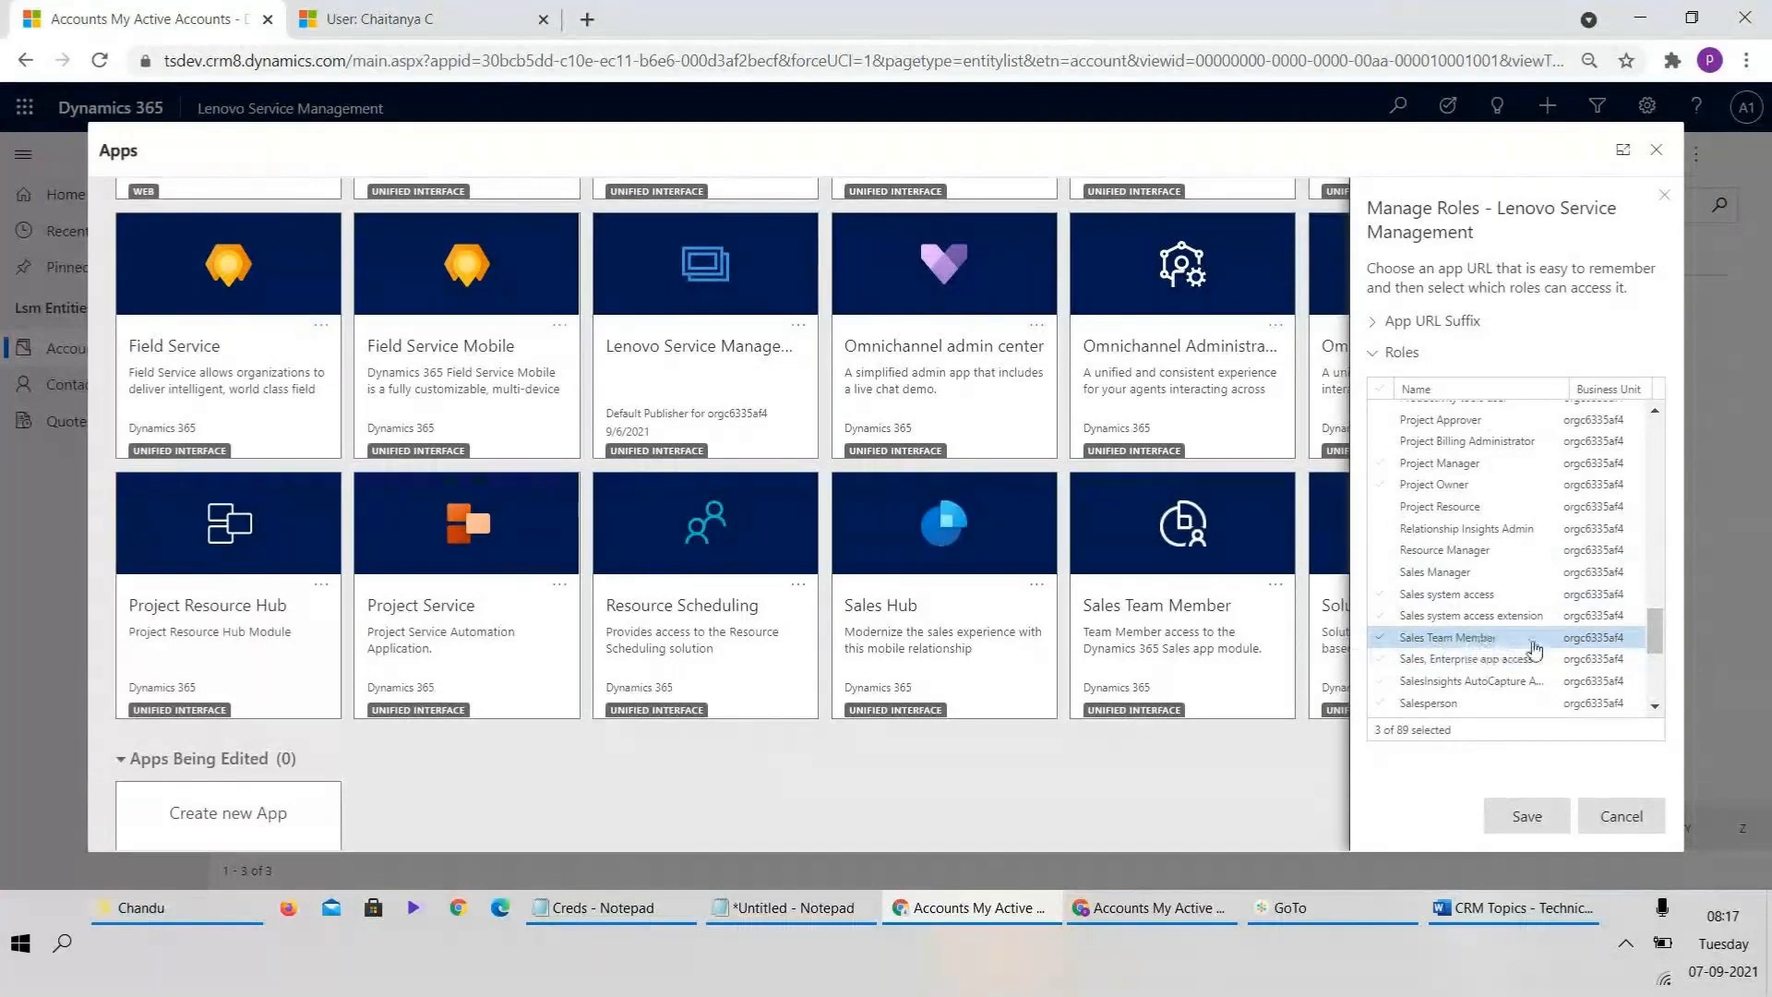
click(1547, 816)
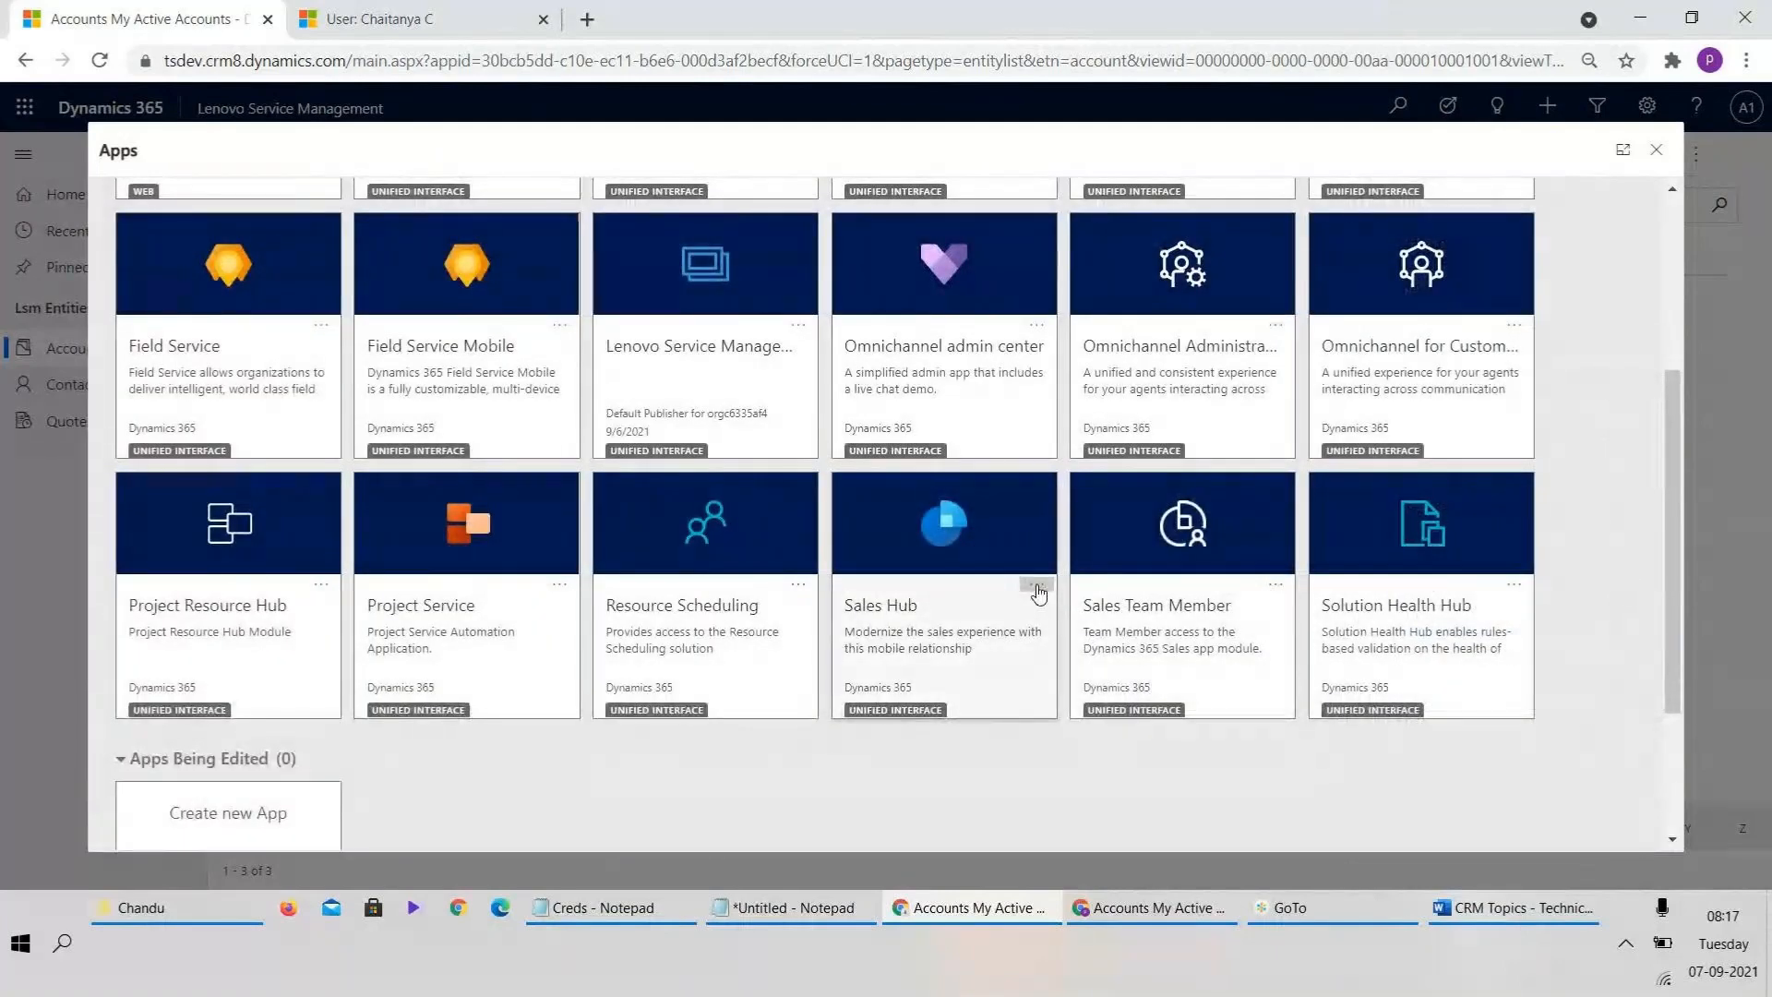
- Reopen the roles of the Lenovo Service Management app, review the selected roles, and close them without changes
drag(1038, 594, 901, 842)
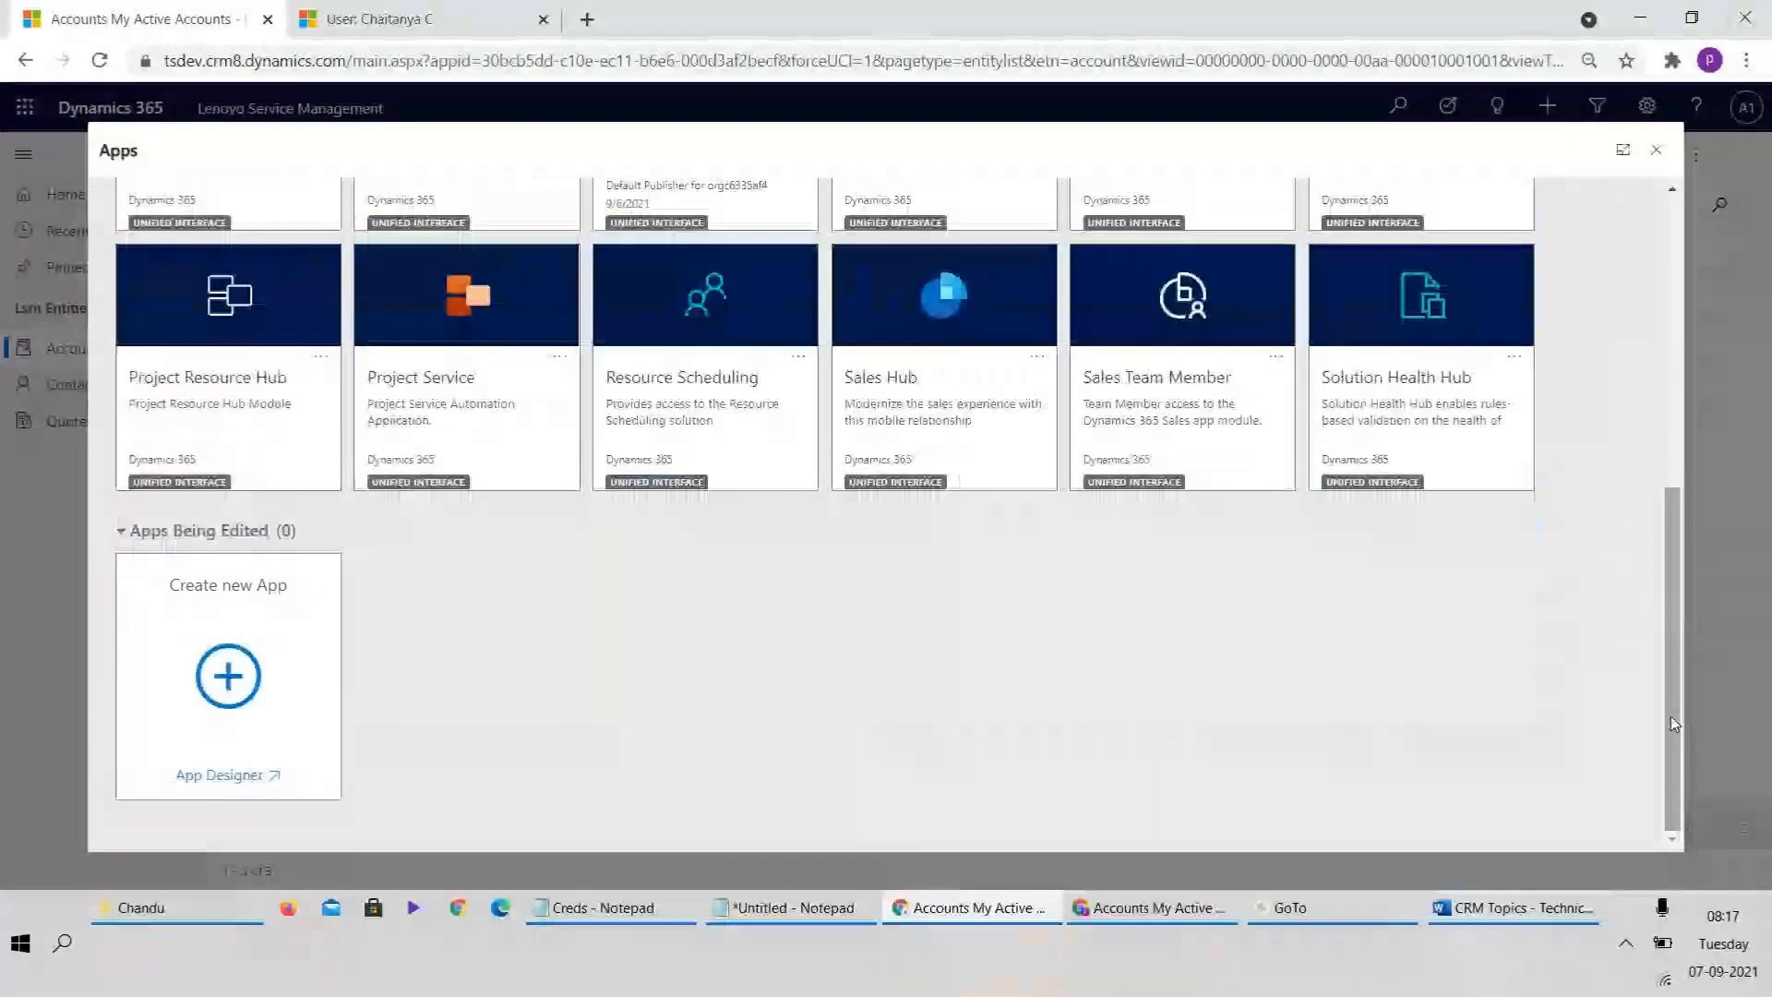
scroll(804, 406, up, 3)
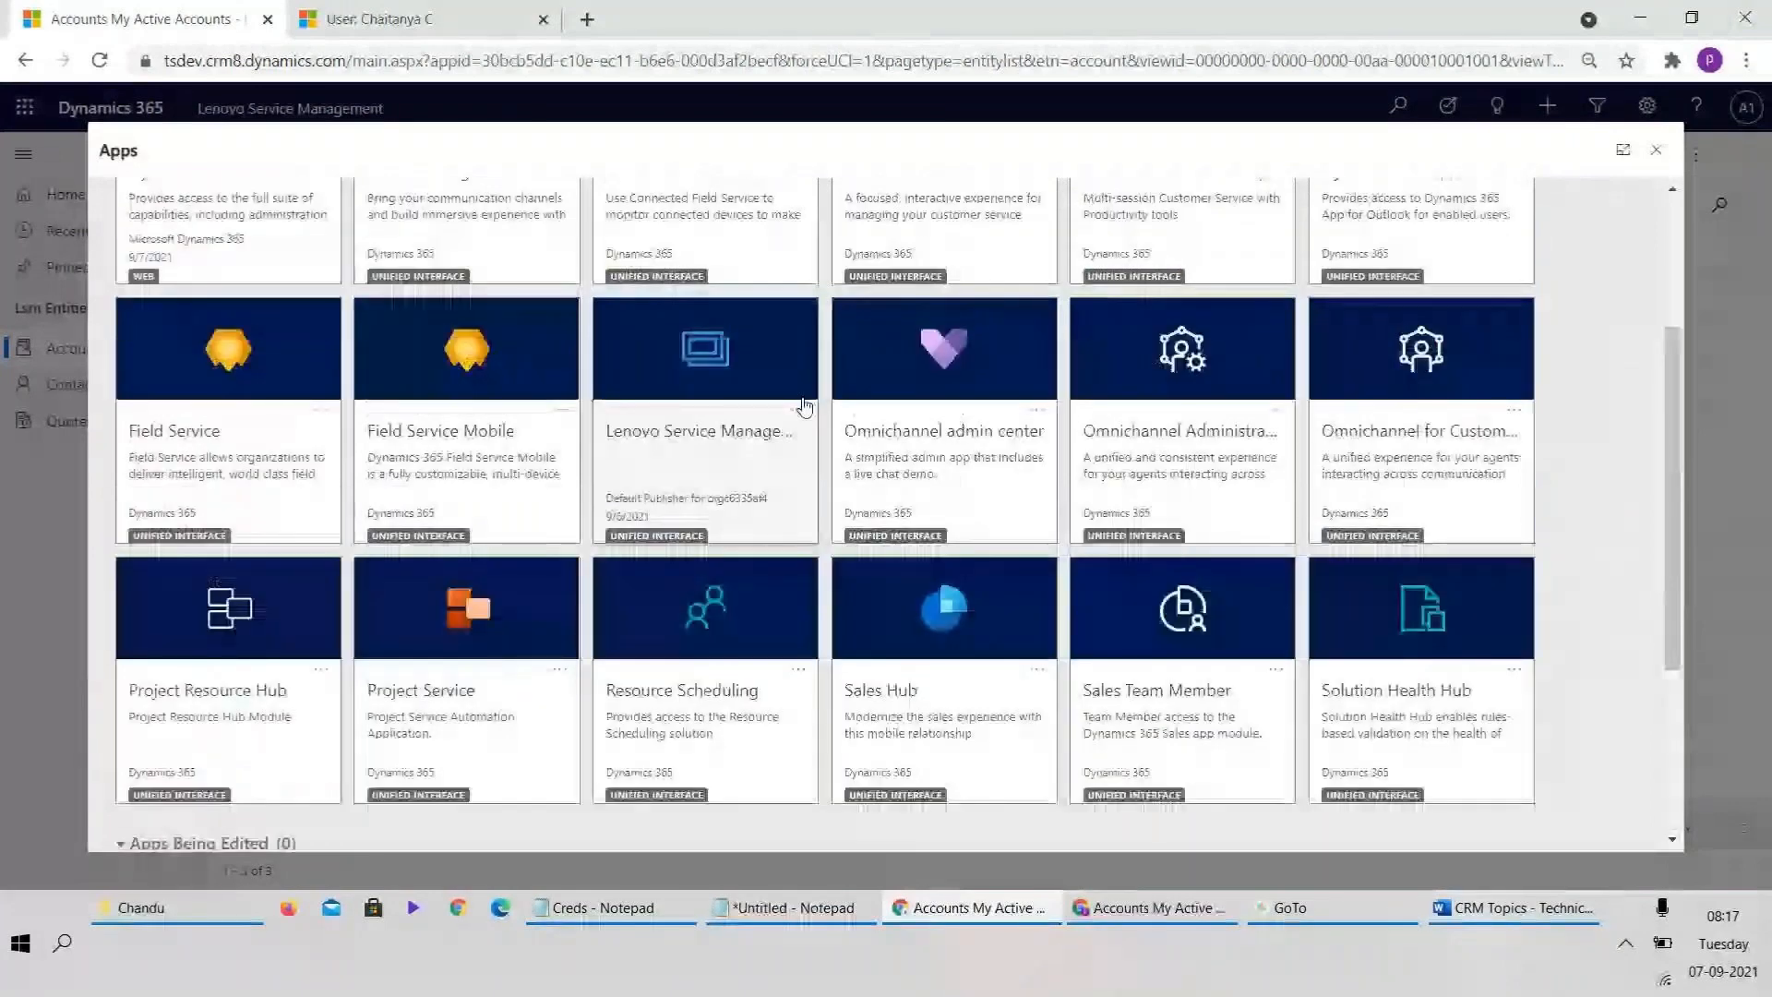
click(799, 408)
click(945, 465)
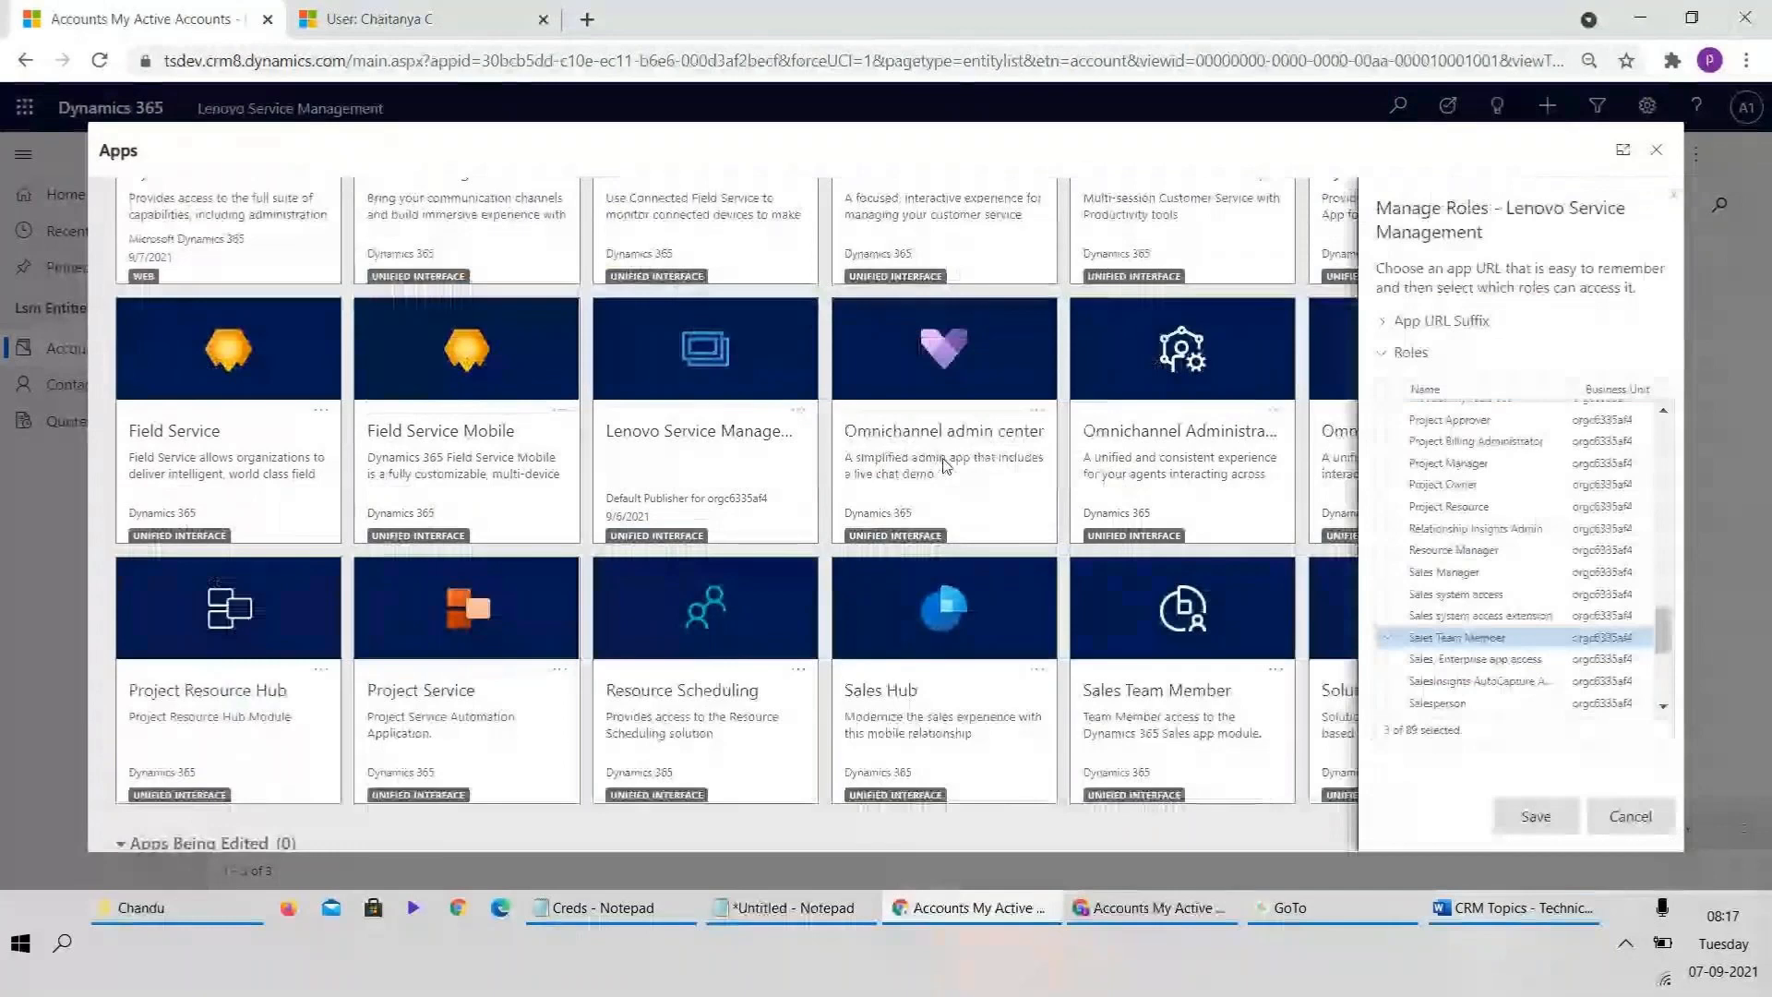
scroll(1403, 621, down, 3)
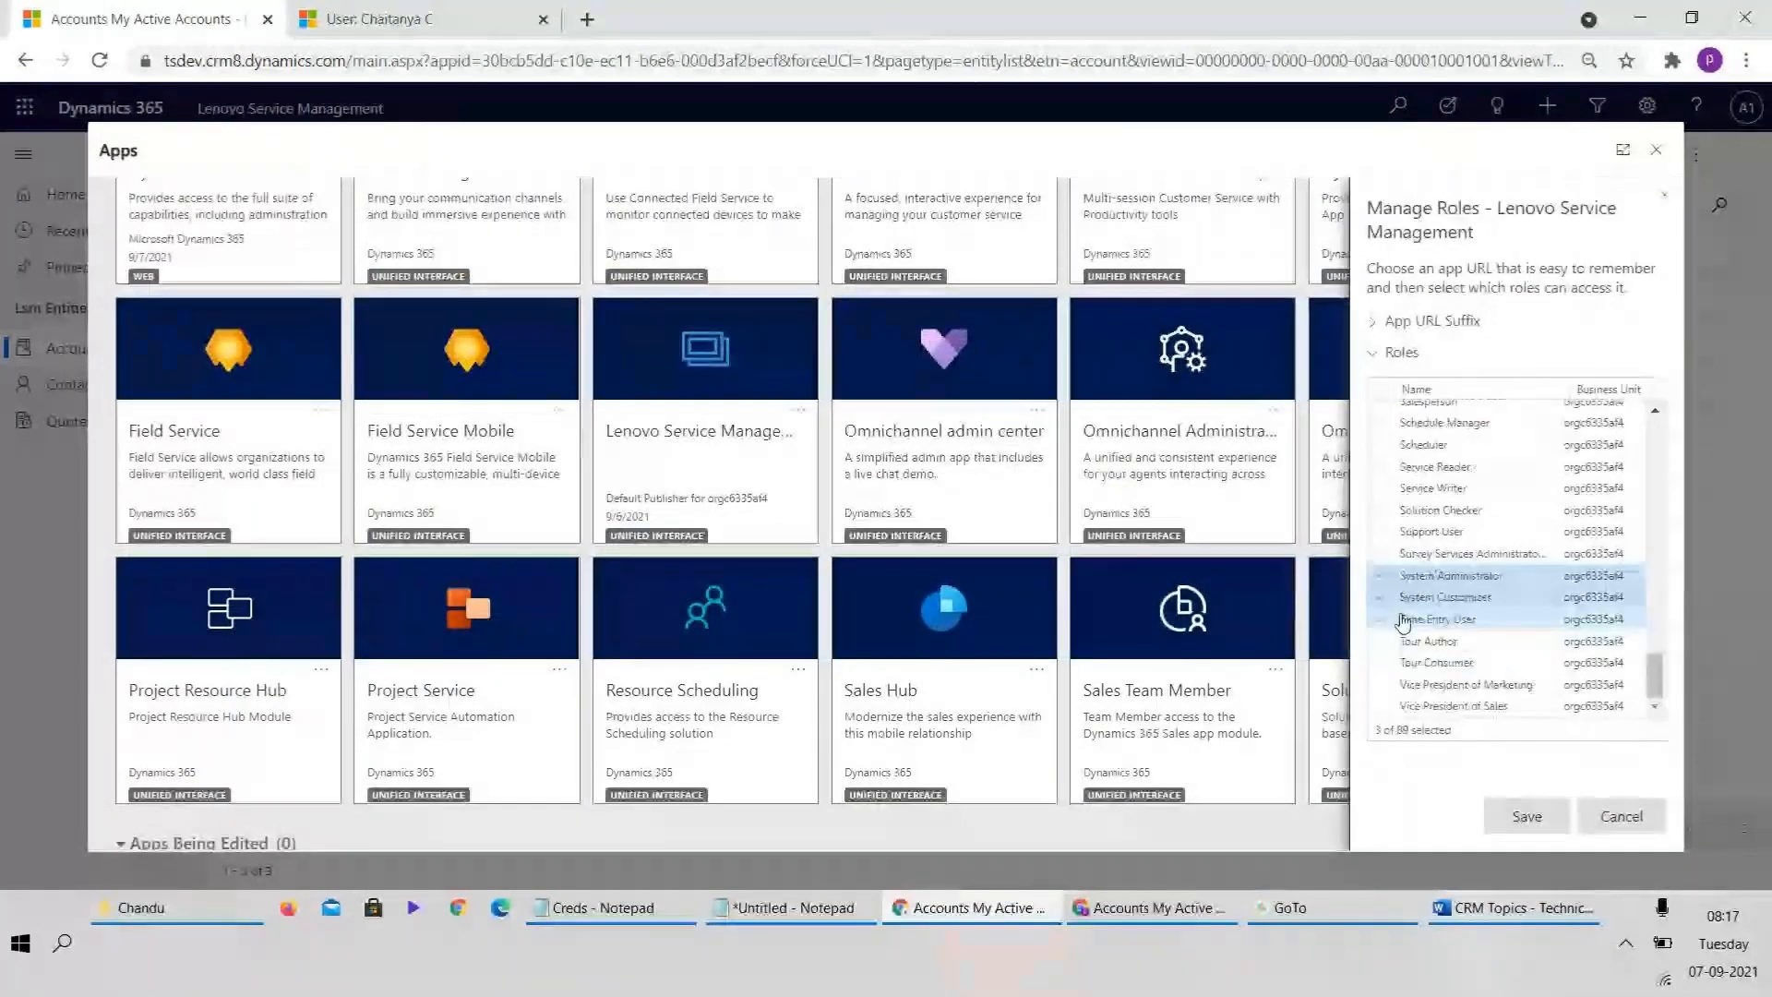
scroll(1514, 604, up, 3)
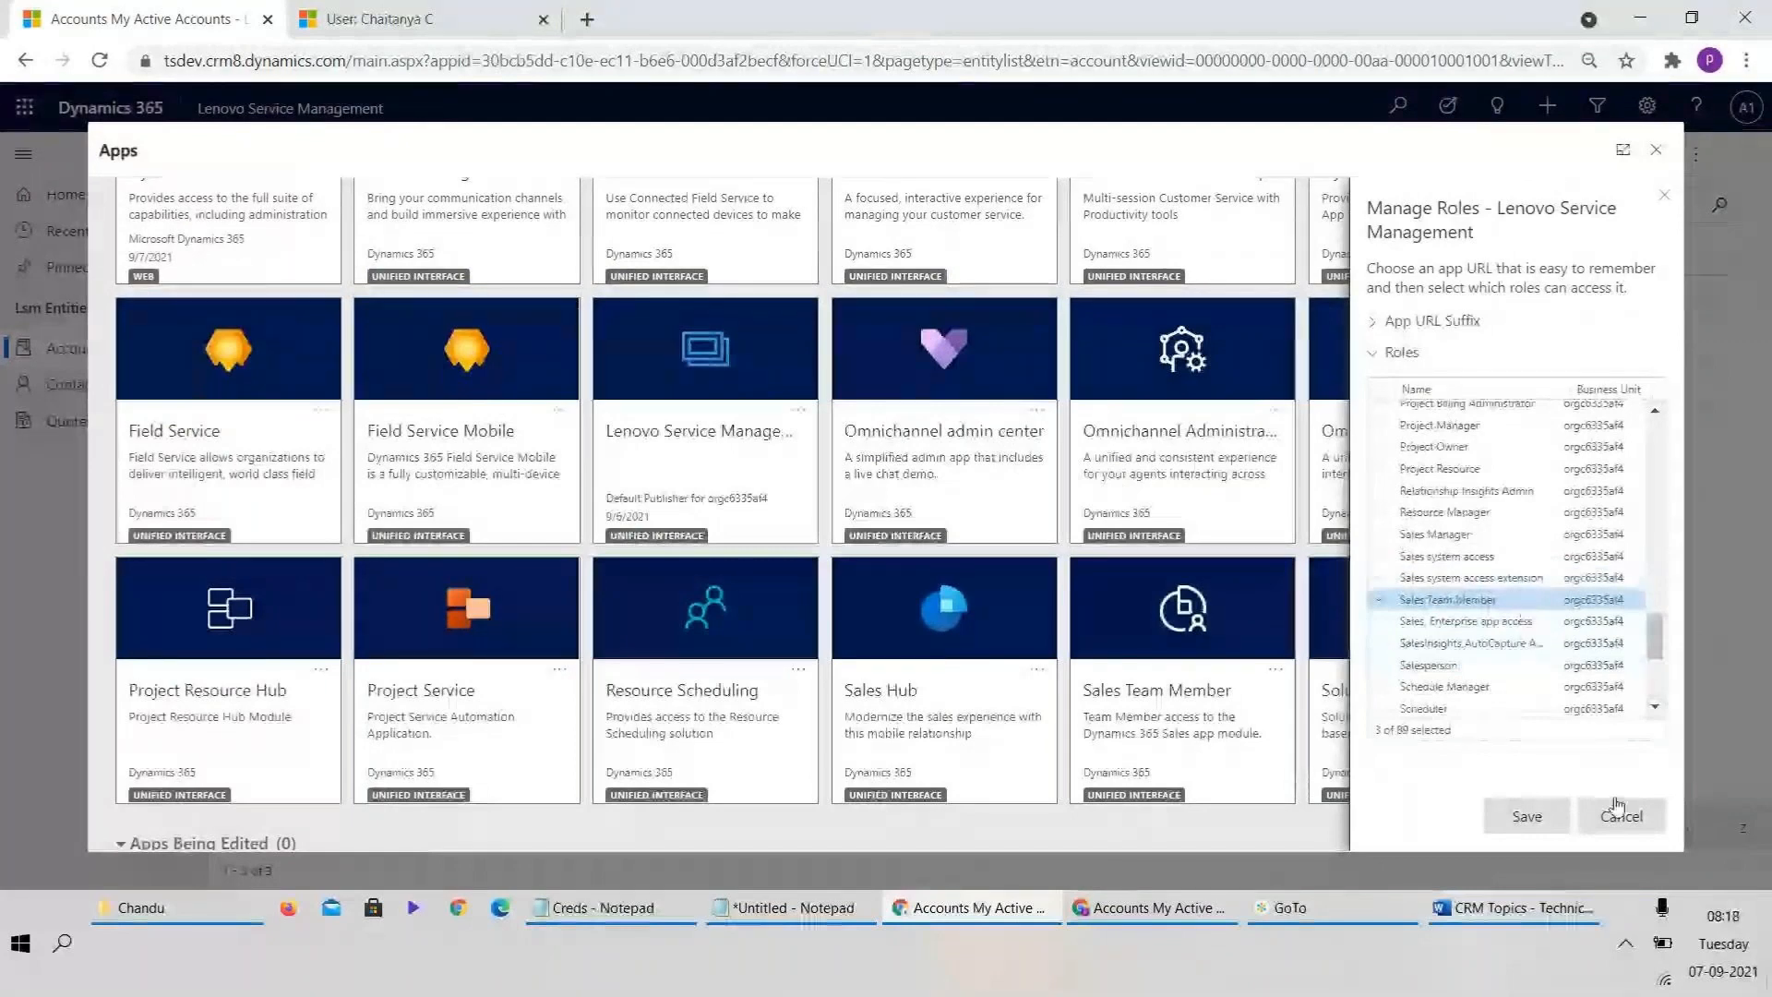
click(1621, 816)
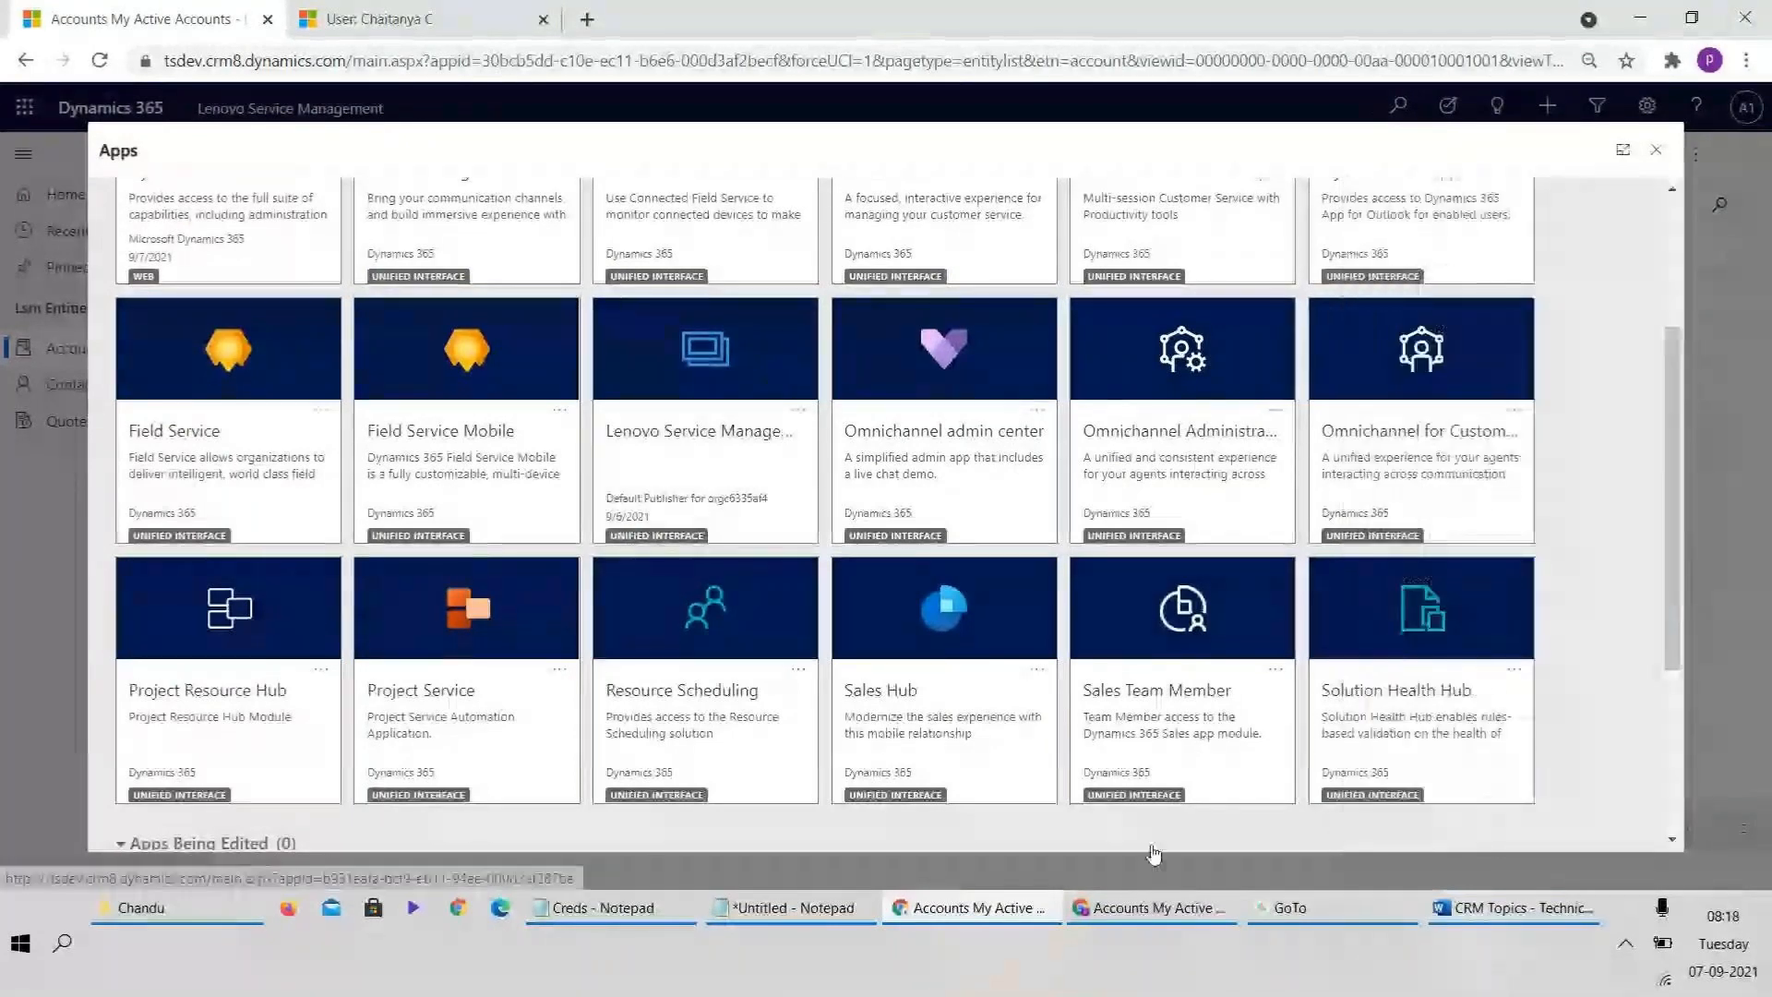
- Reload the Dynamics 365 pages in the incognito window and check the published apps from Lenovo Service Management
click(1149, 907)
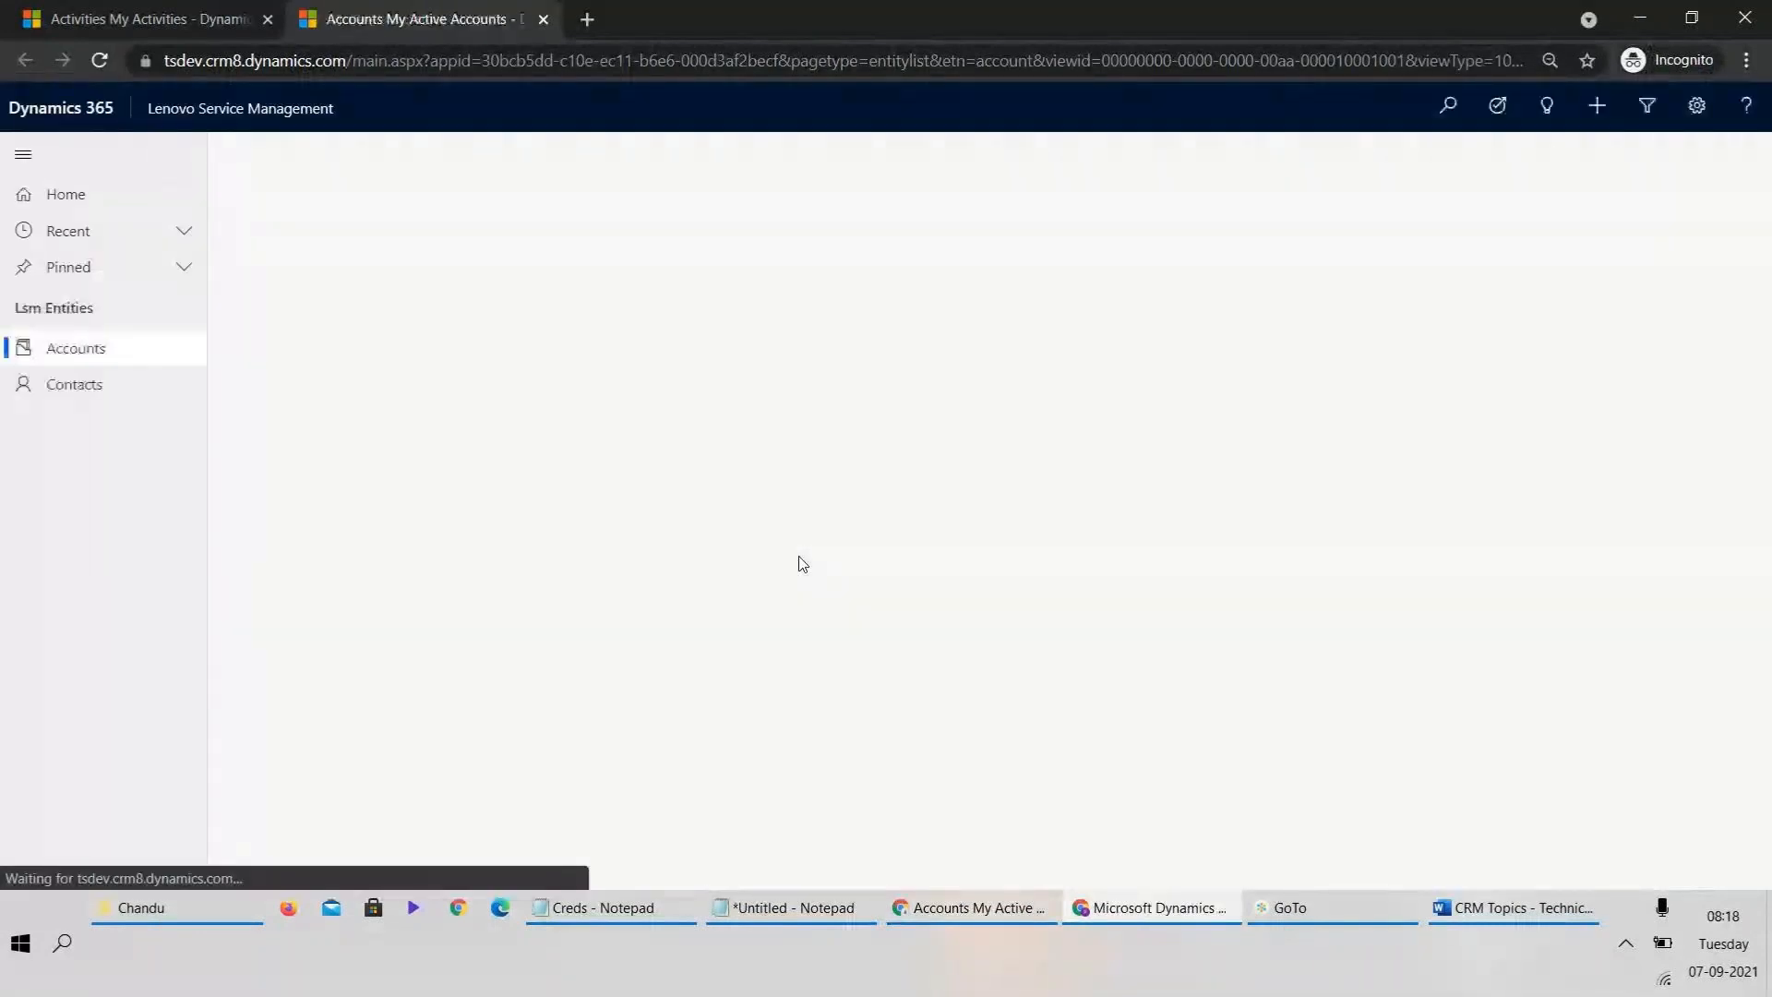
click(138, 19)
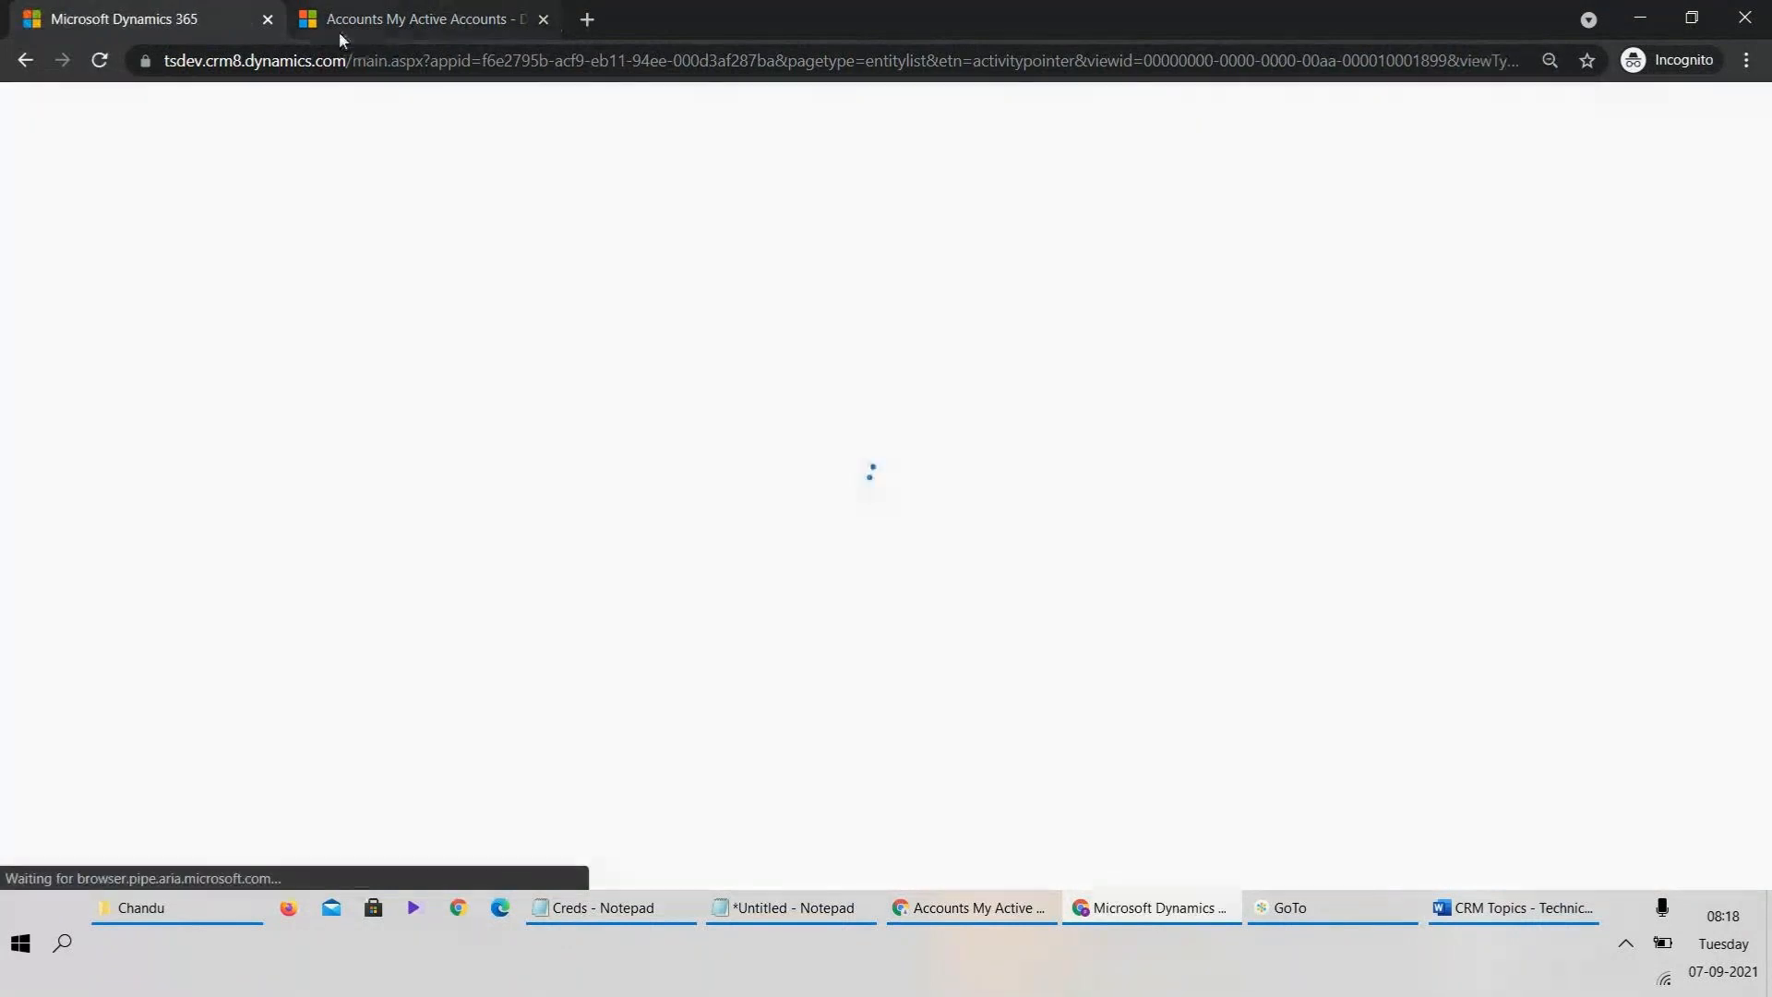
click(447, 14)
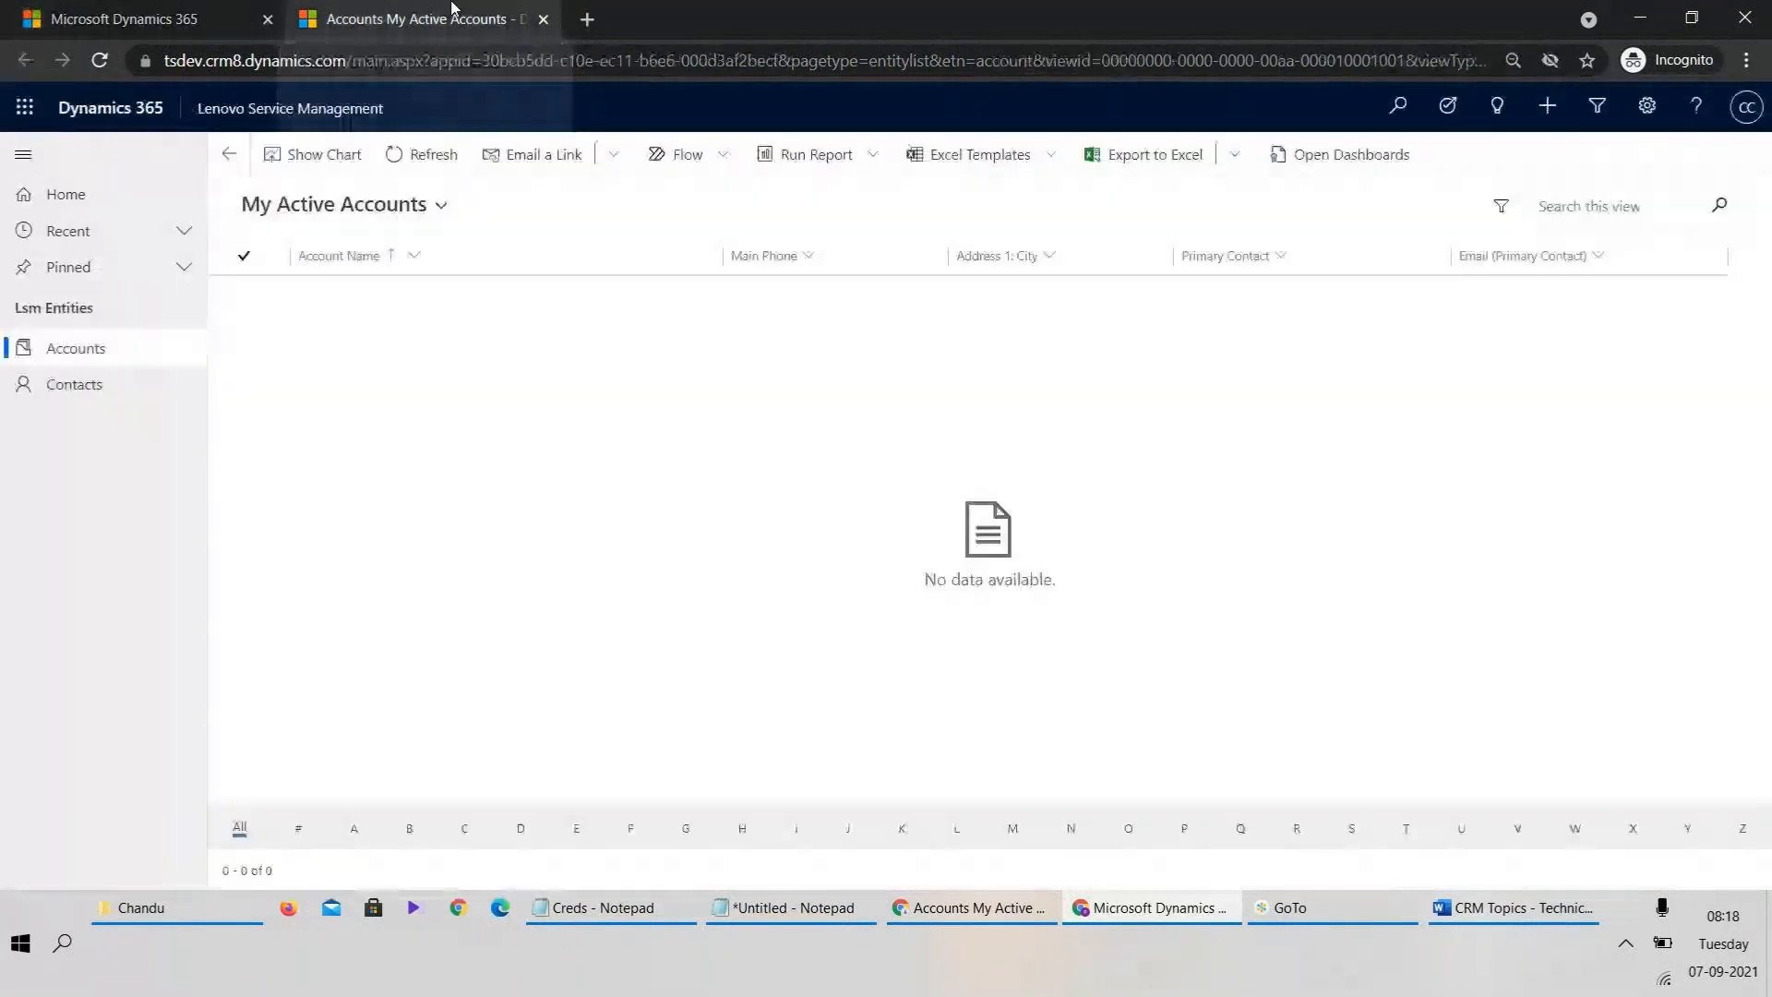
click(320, 108)
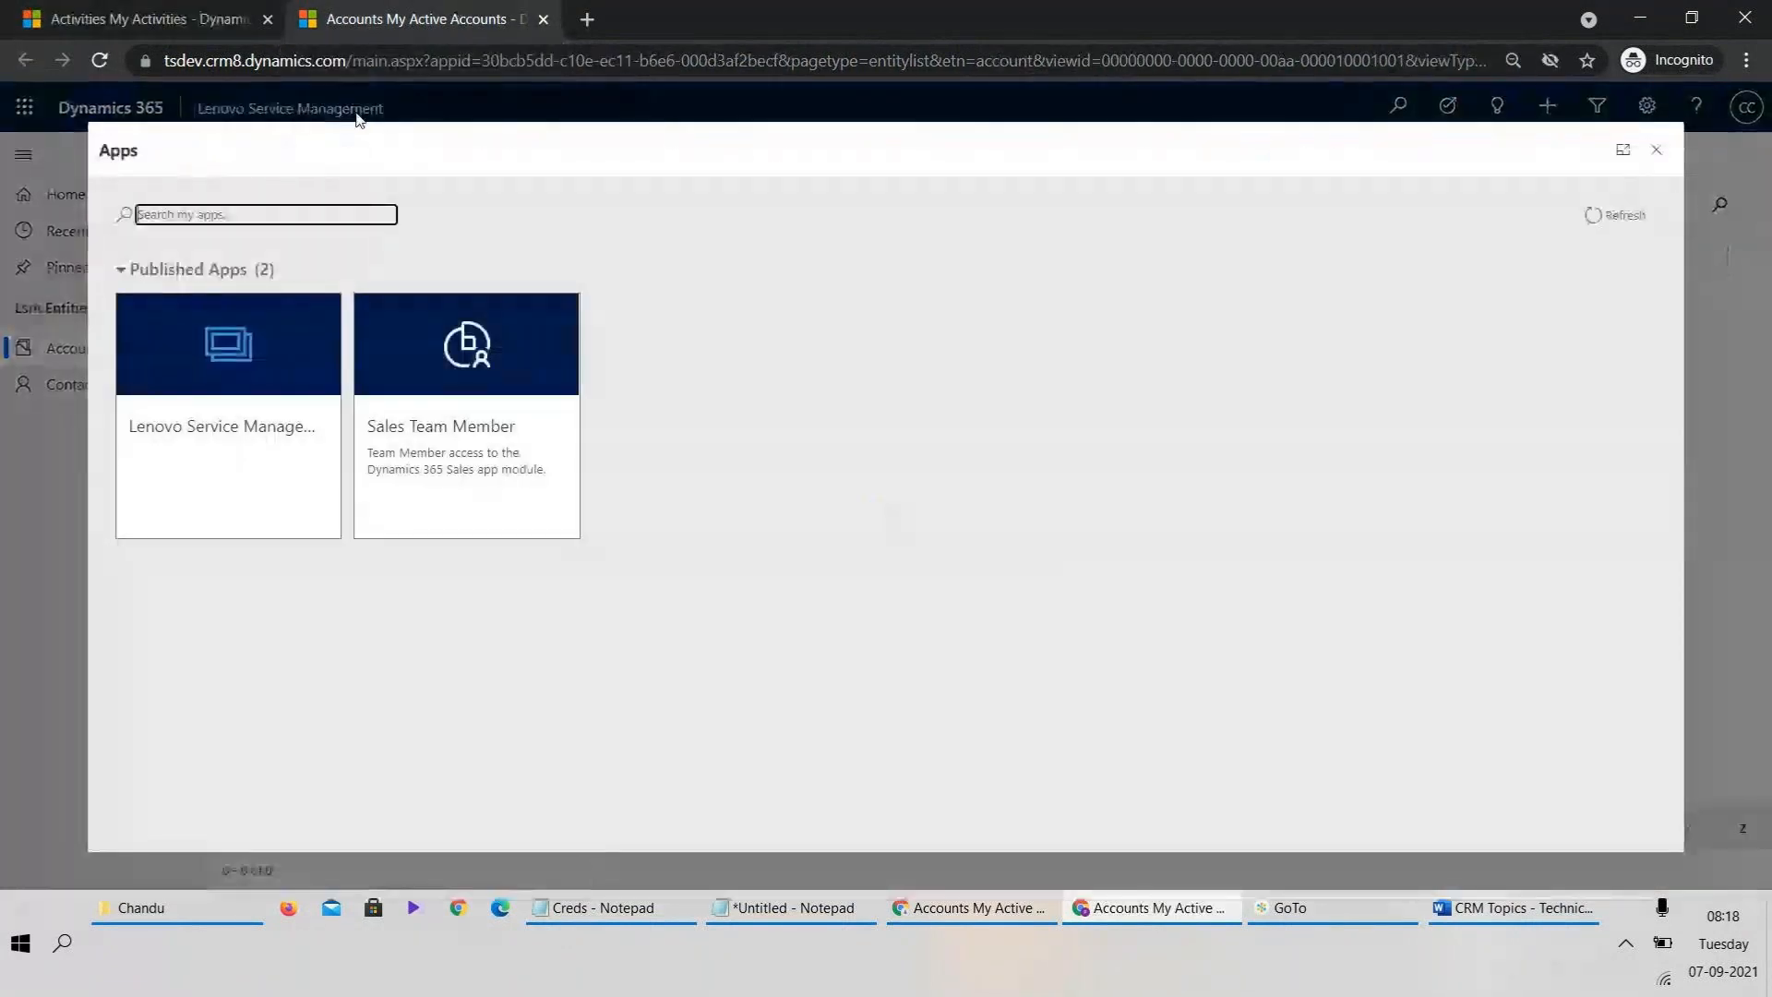
click(1653, 151)
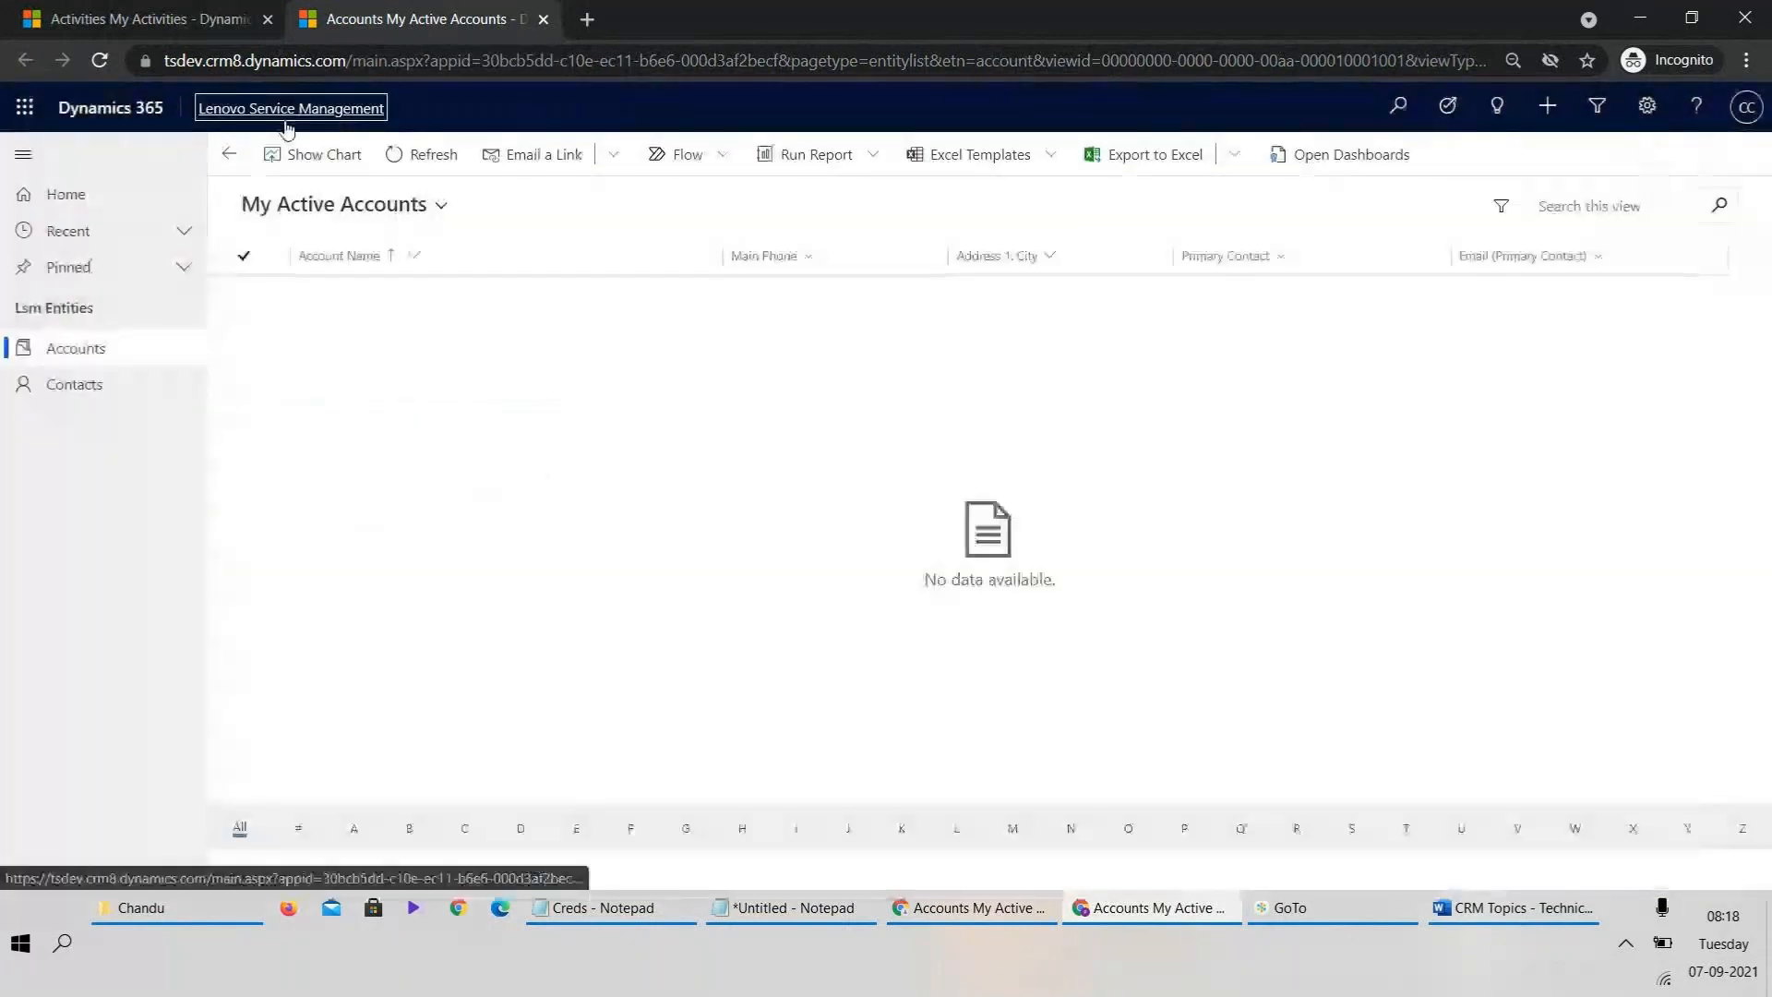
click(315, 111)
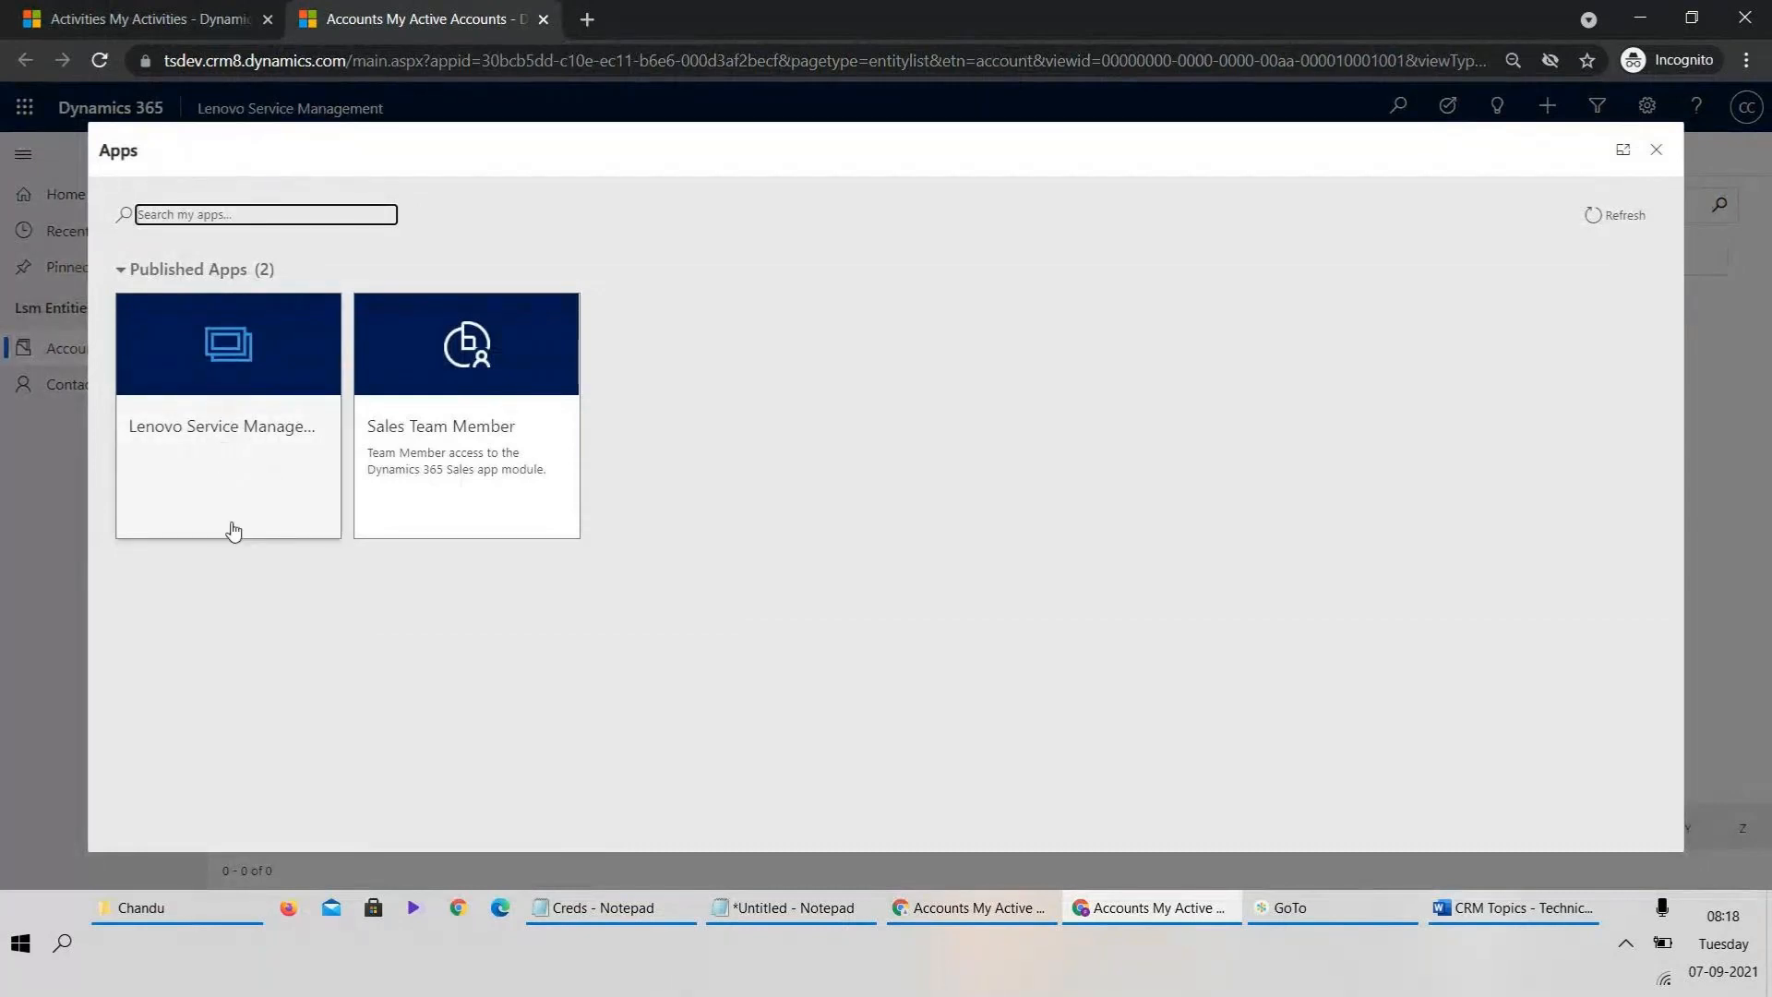
- Open the Lenovo Service Management app in the incognito window and view its Contacts and Accounts
click(247, 423)
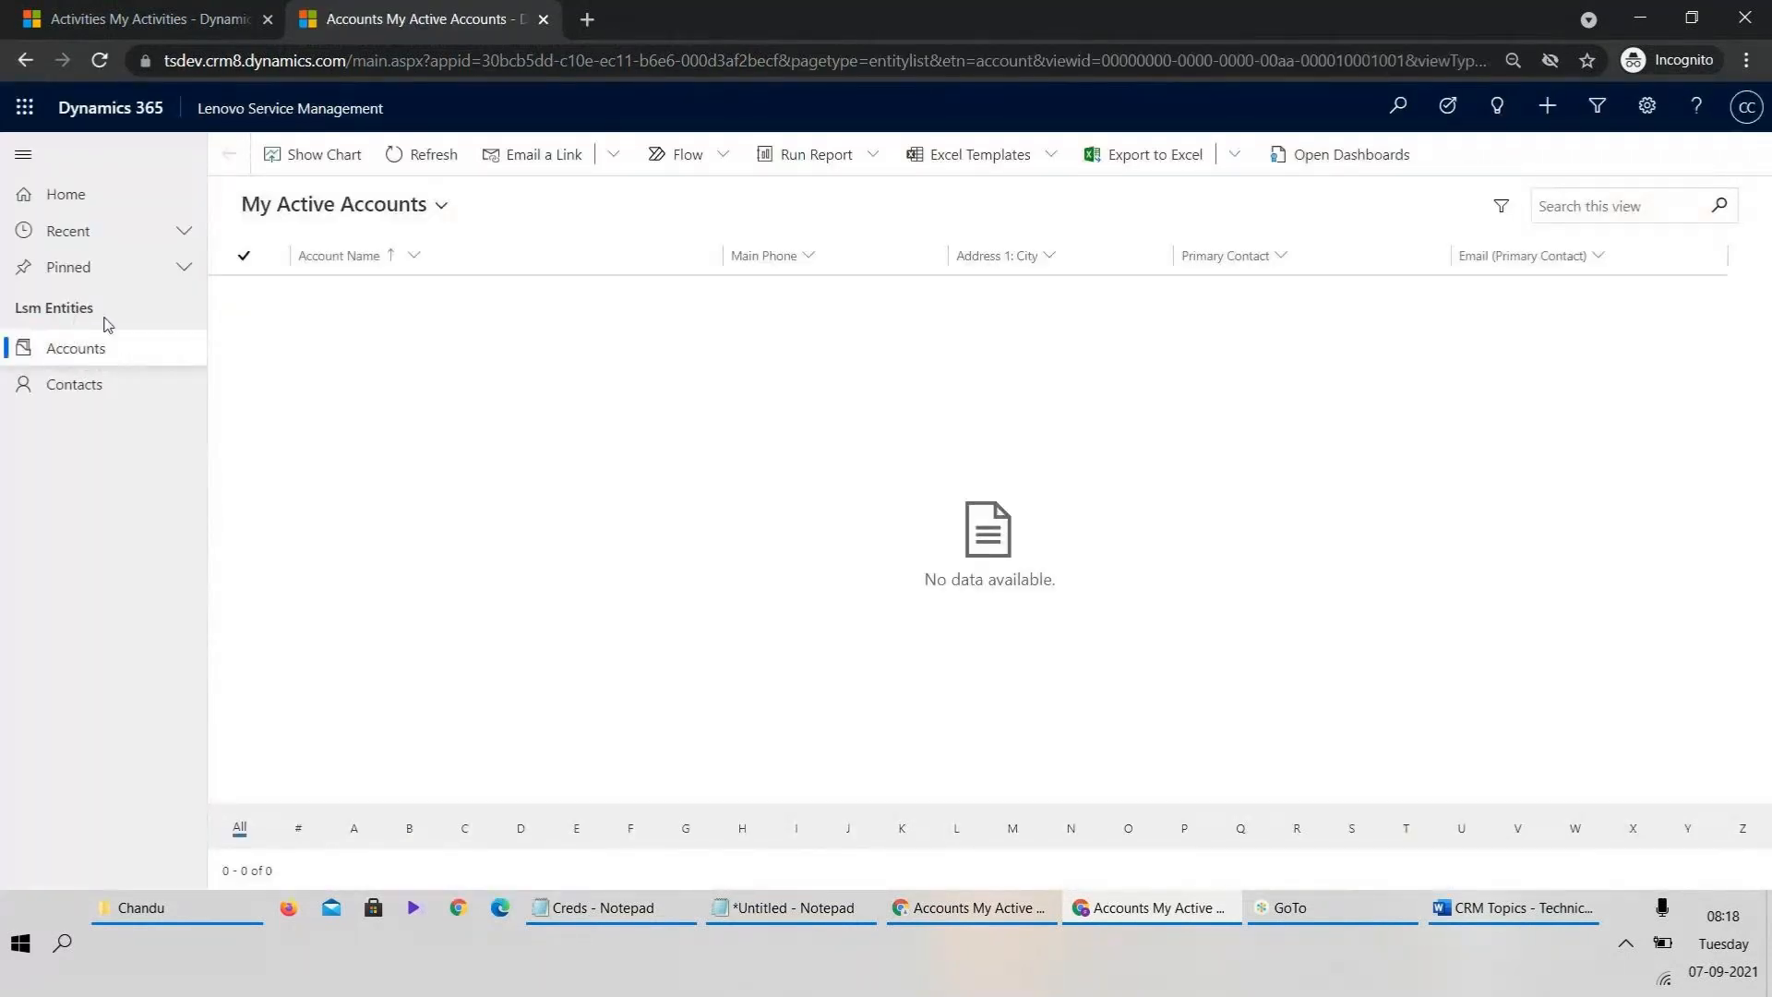
click(71, 397)
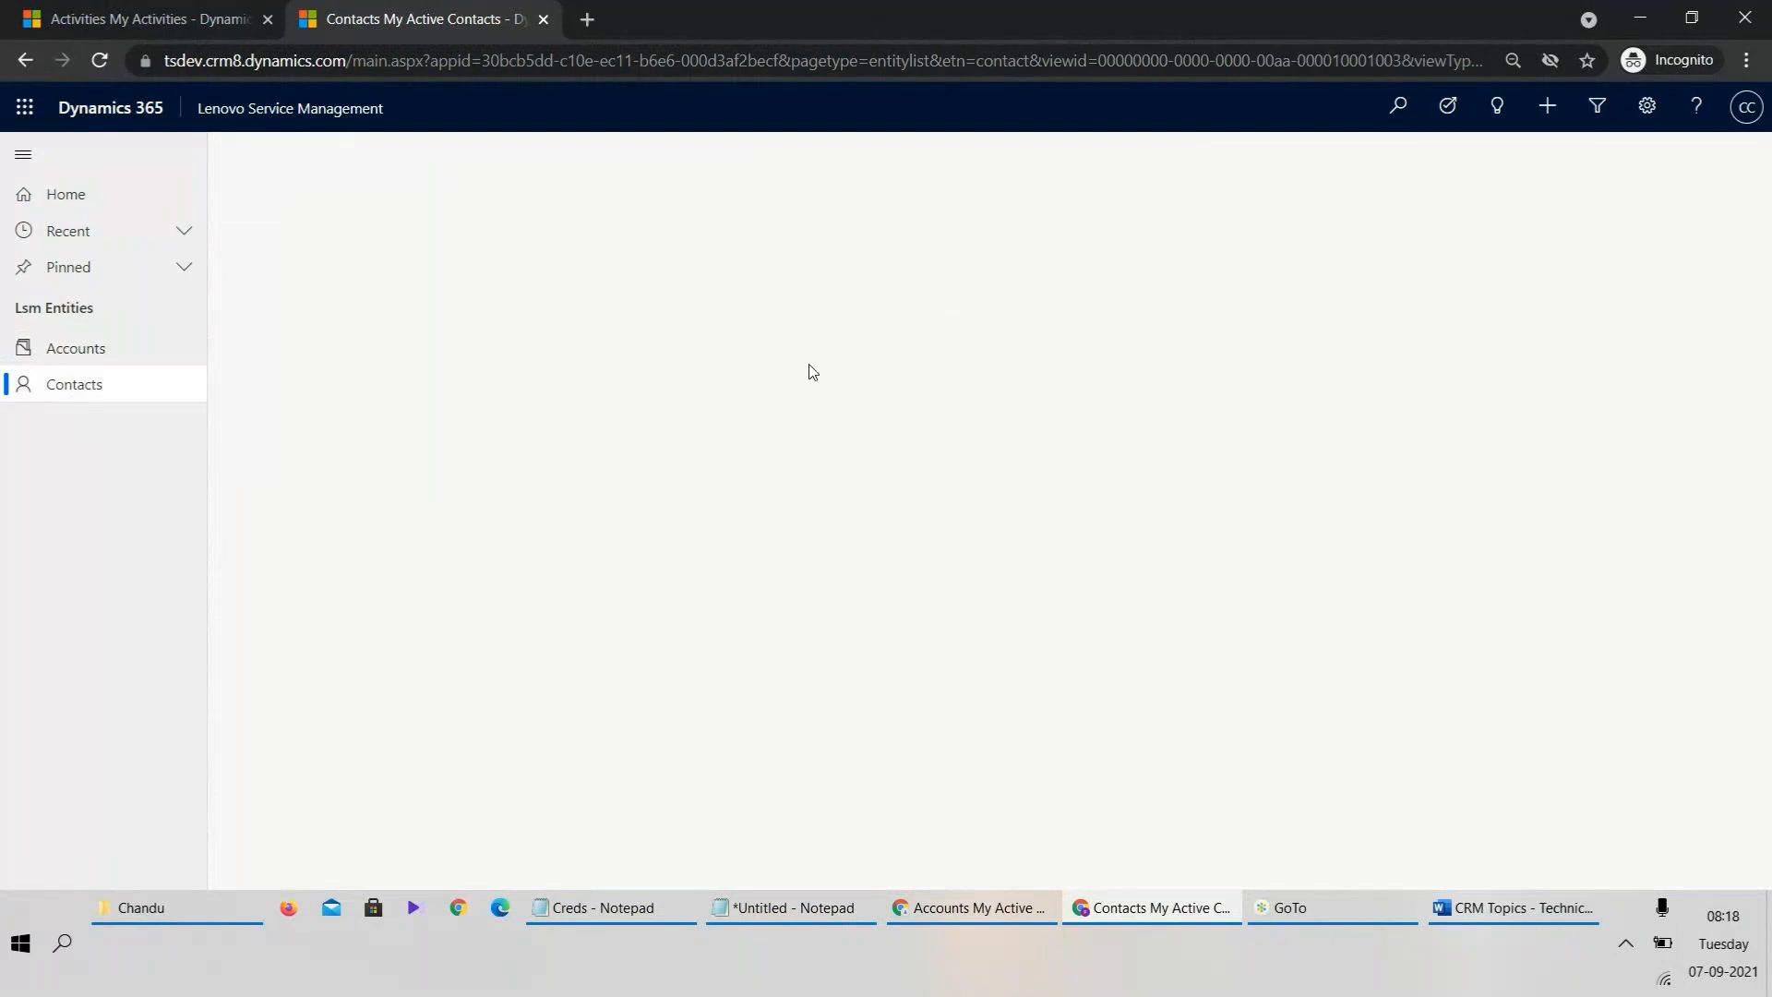
click(100, 359)
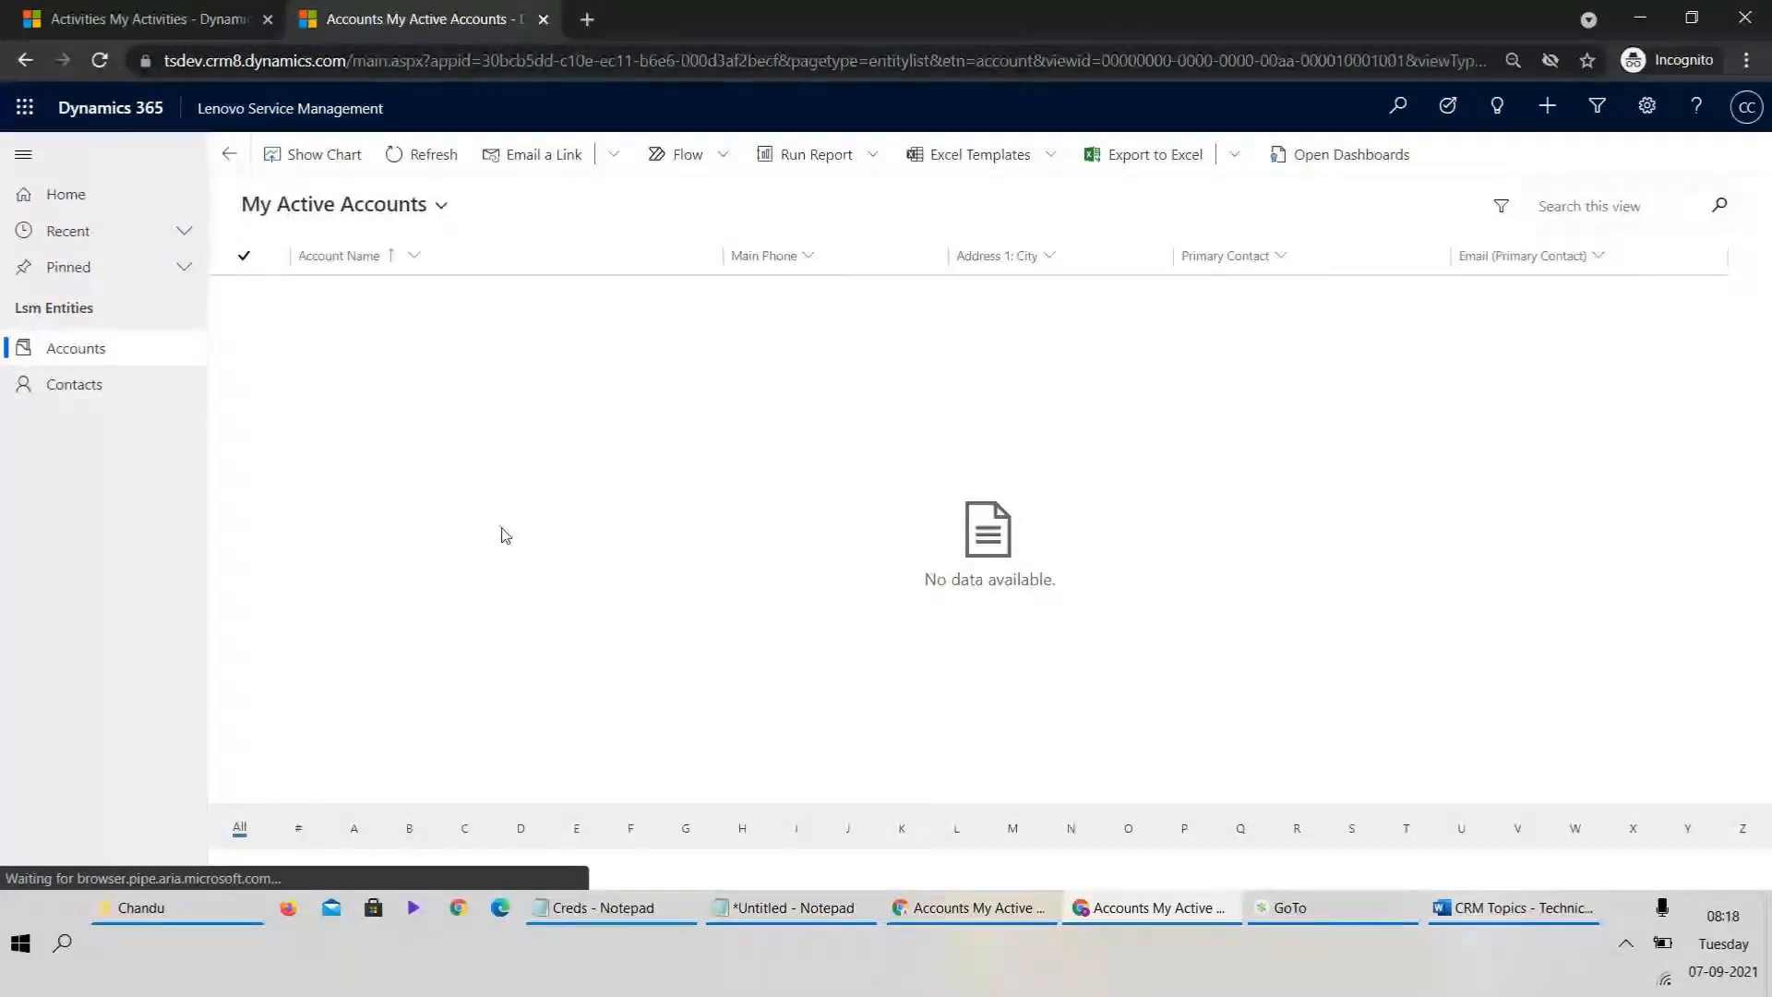
- Return to the administrator's browser window and open the Lenovo Service Management app in App Designer
click(1640, 22)
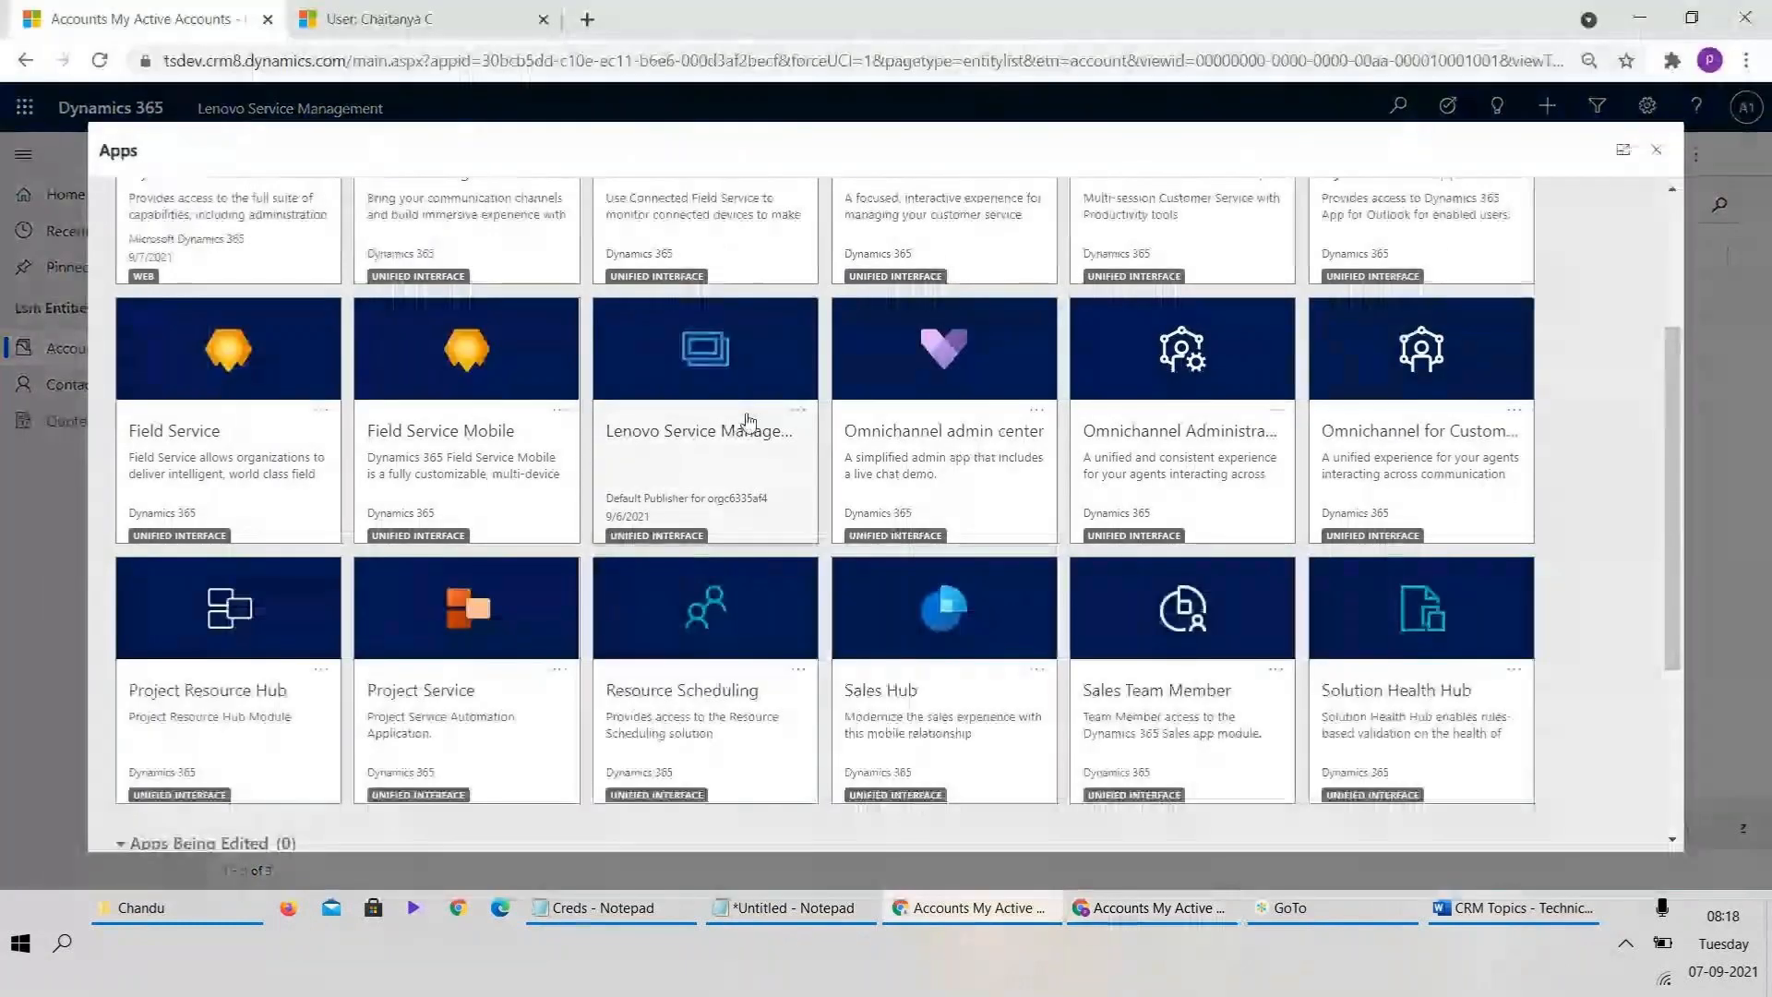
click(795, 409)
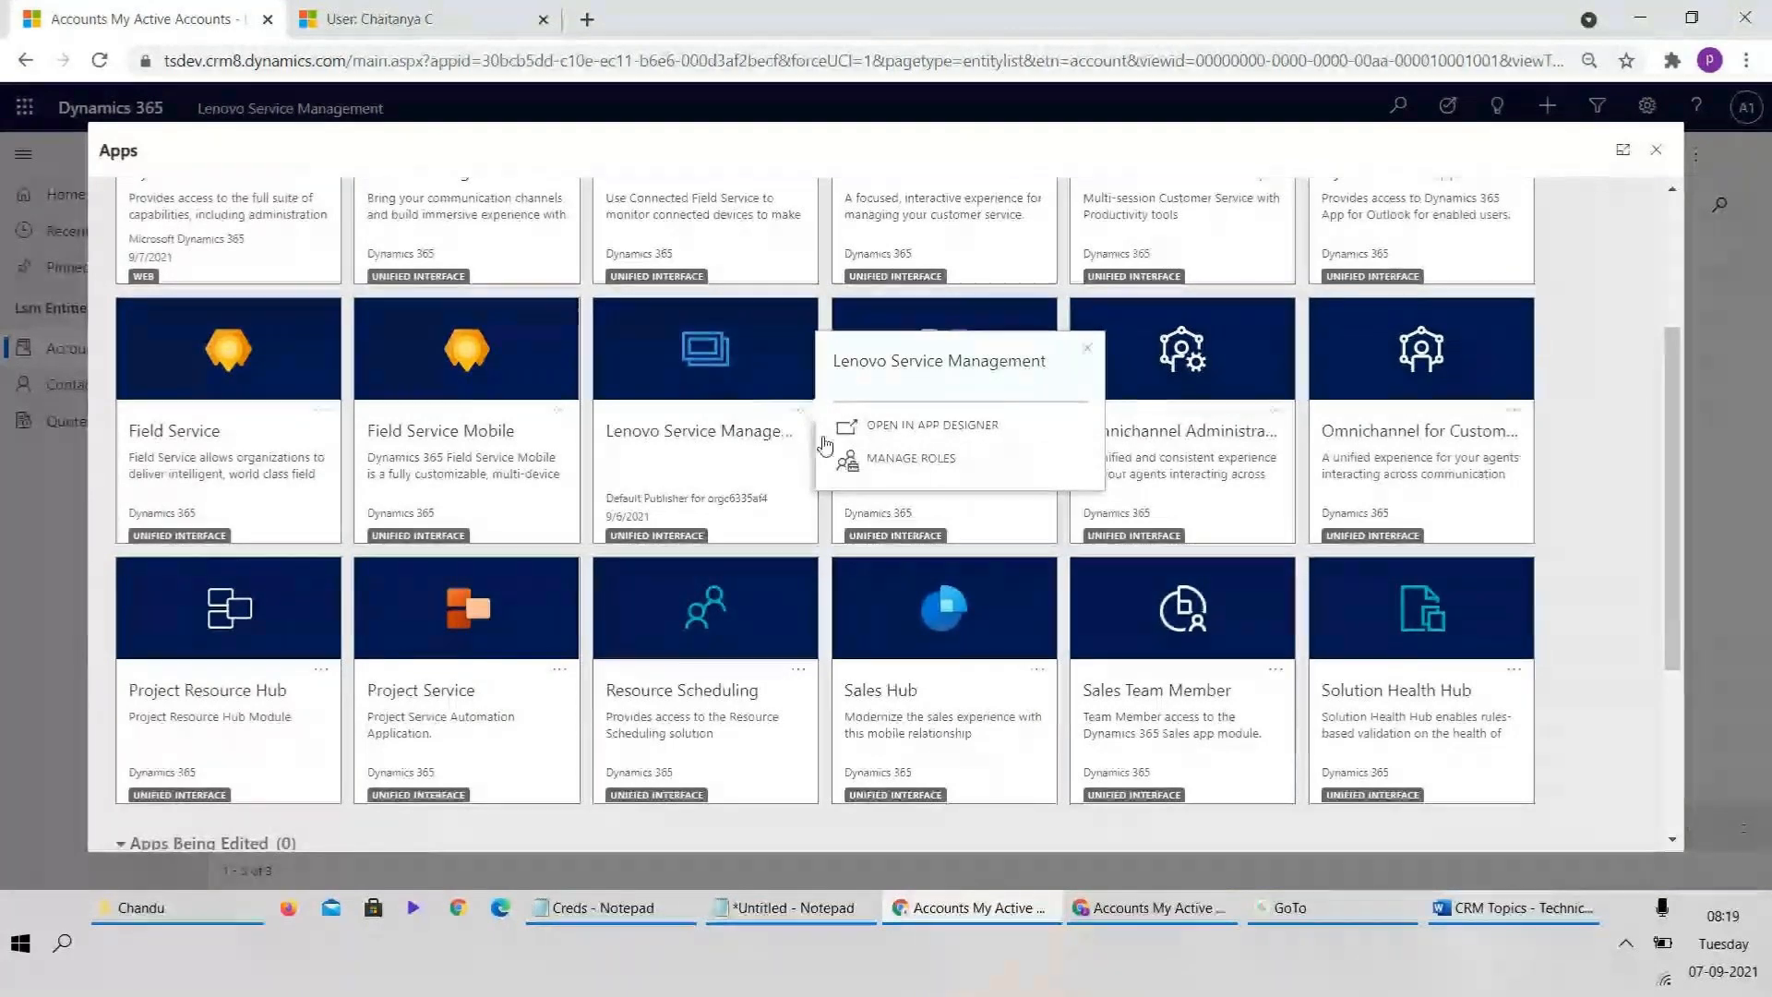
click(917, 441)
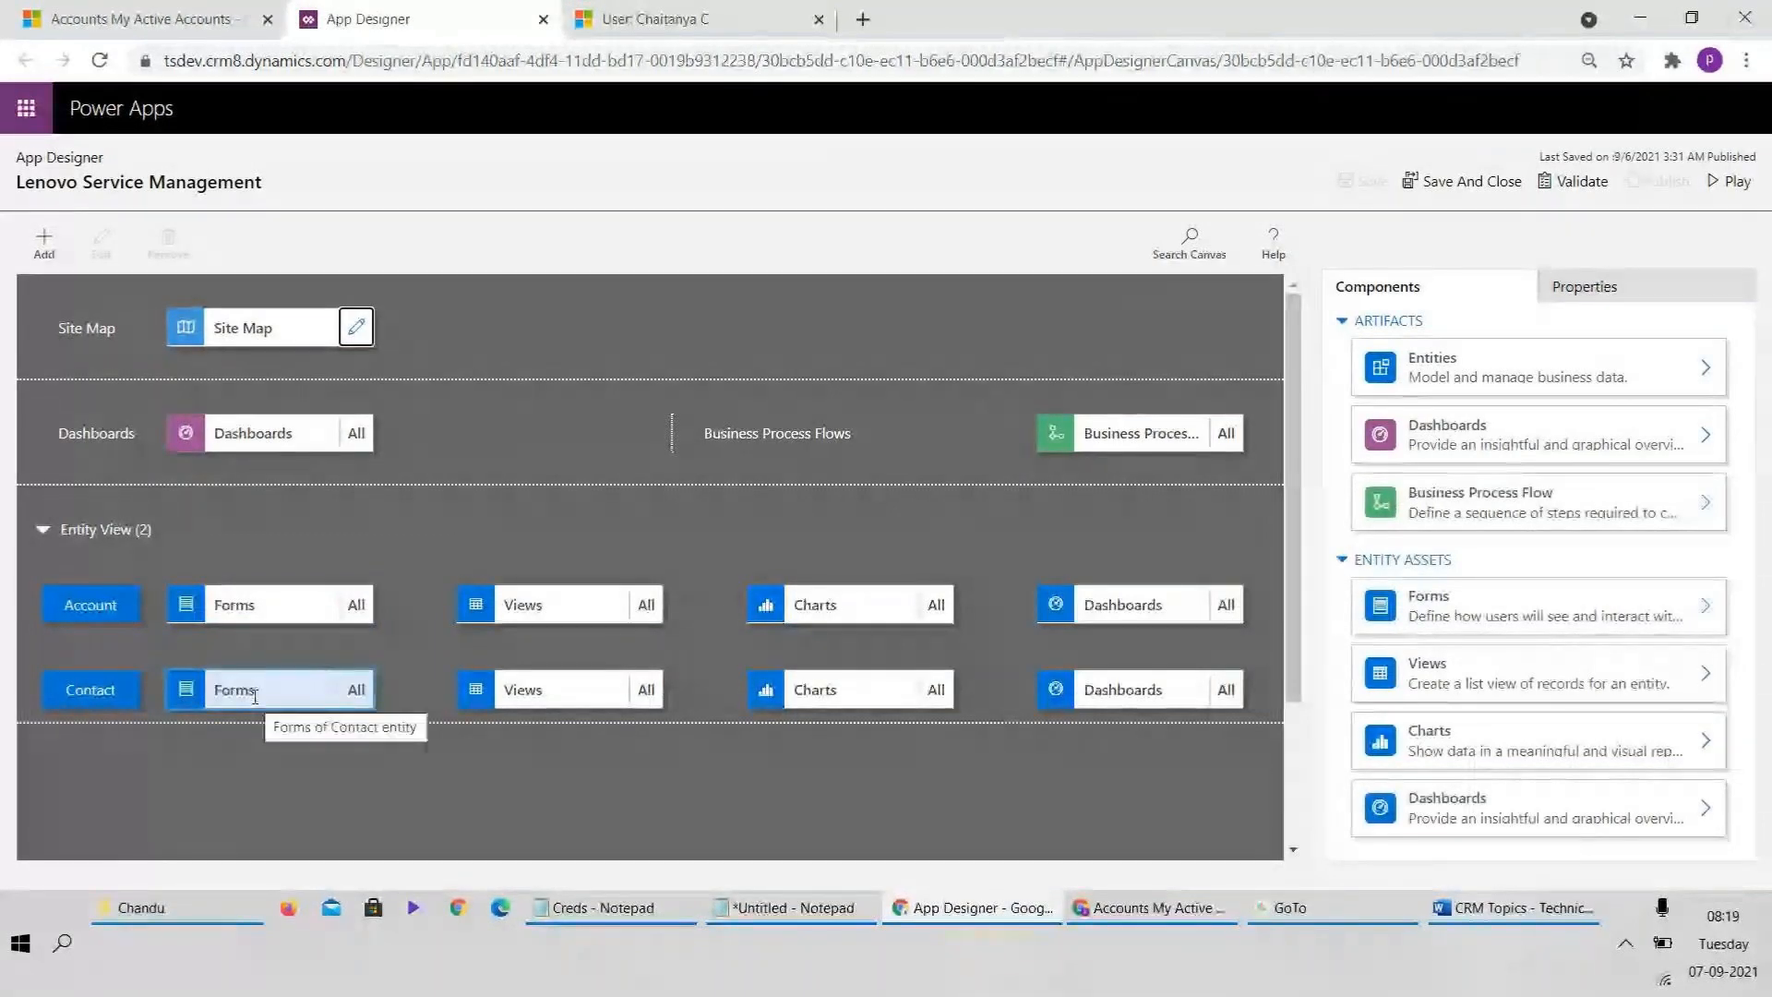
- Open the app's site map, rename the Lsm Entities group to Entities, and save the site map
click(363, 327)
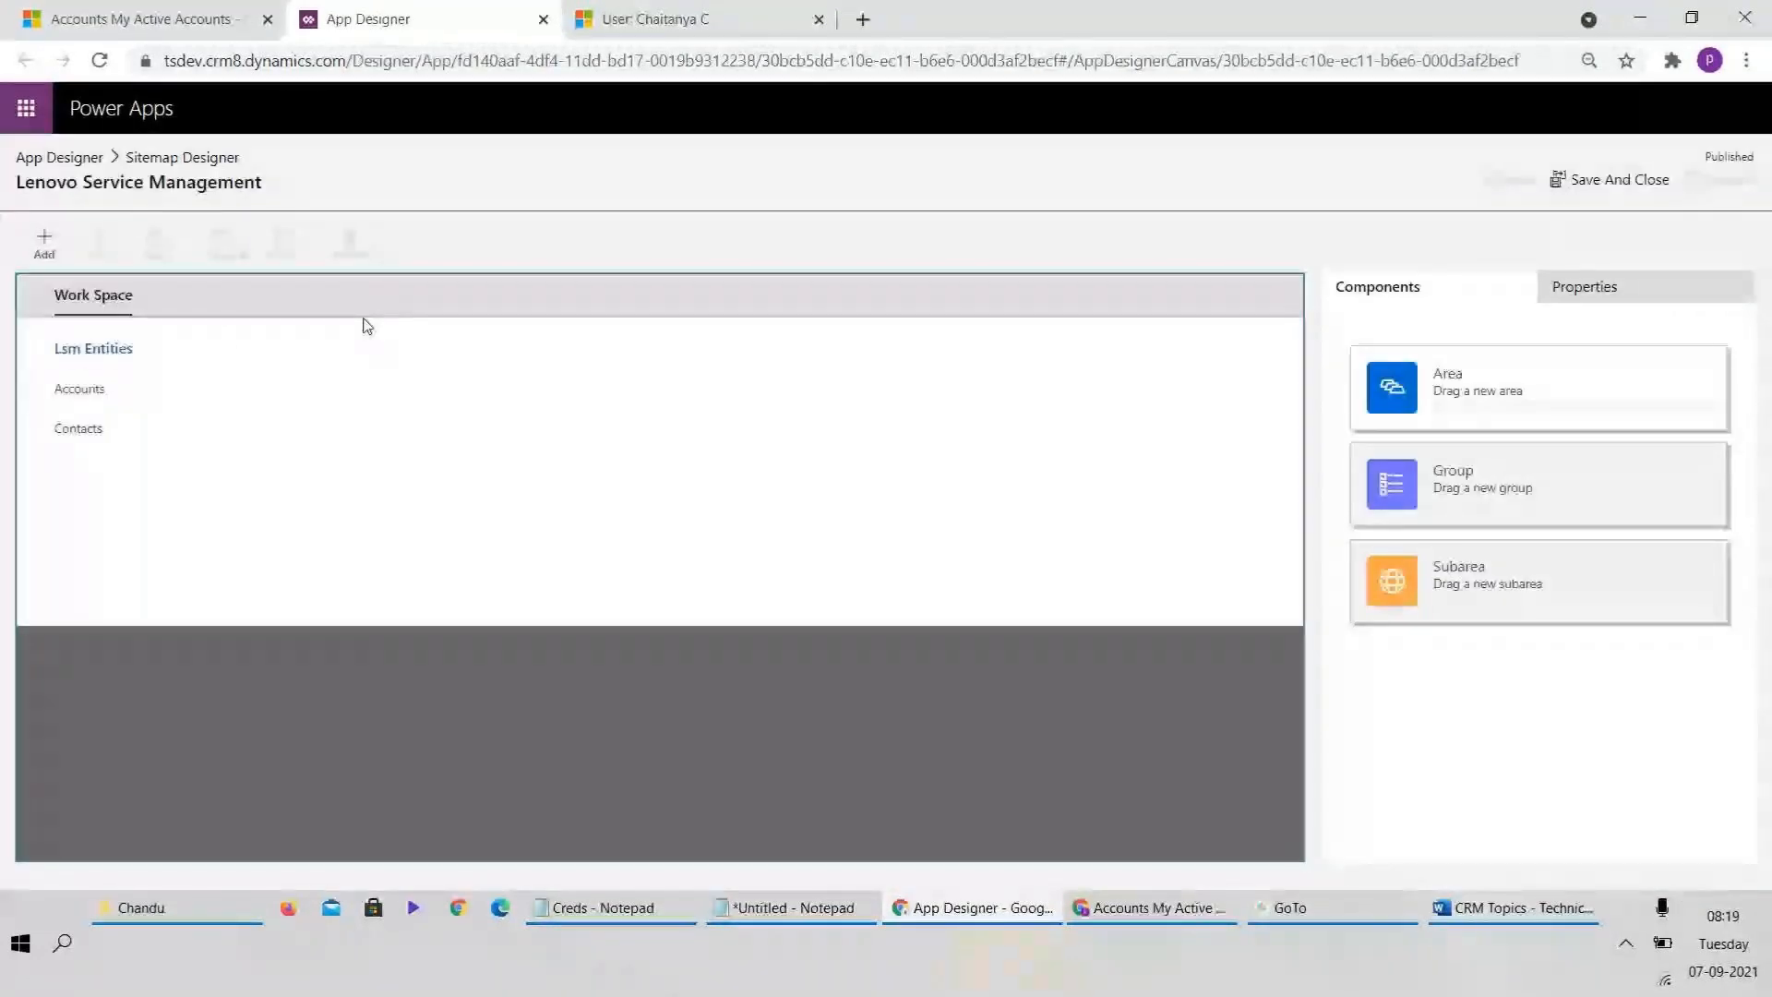
click(132, 363)
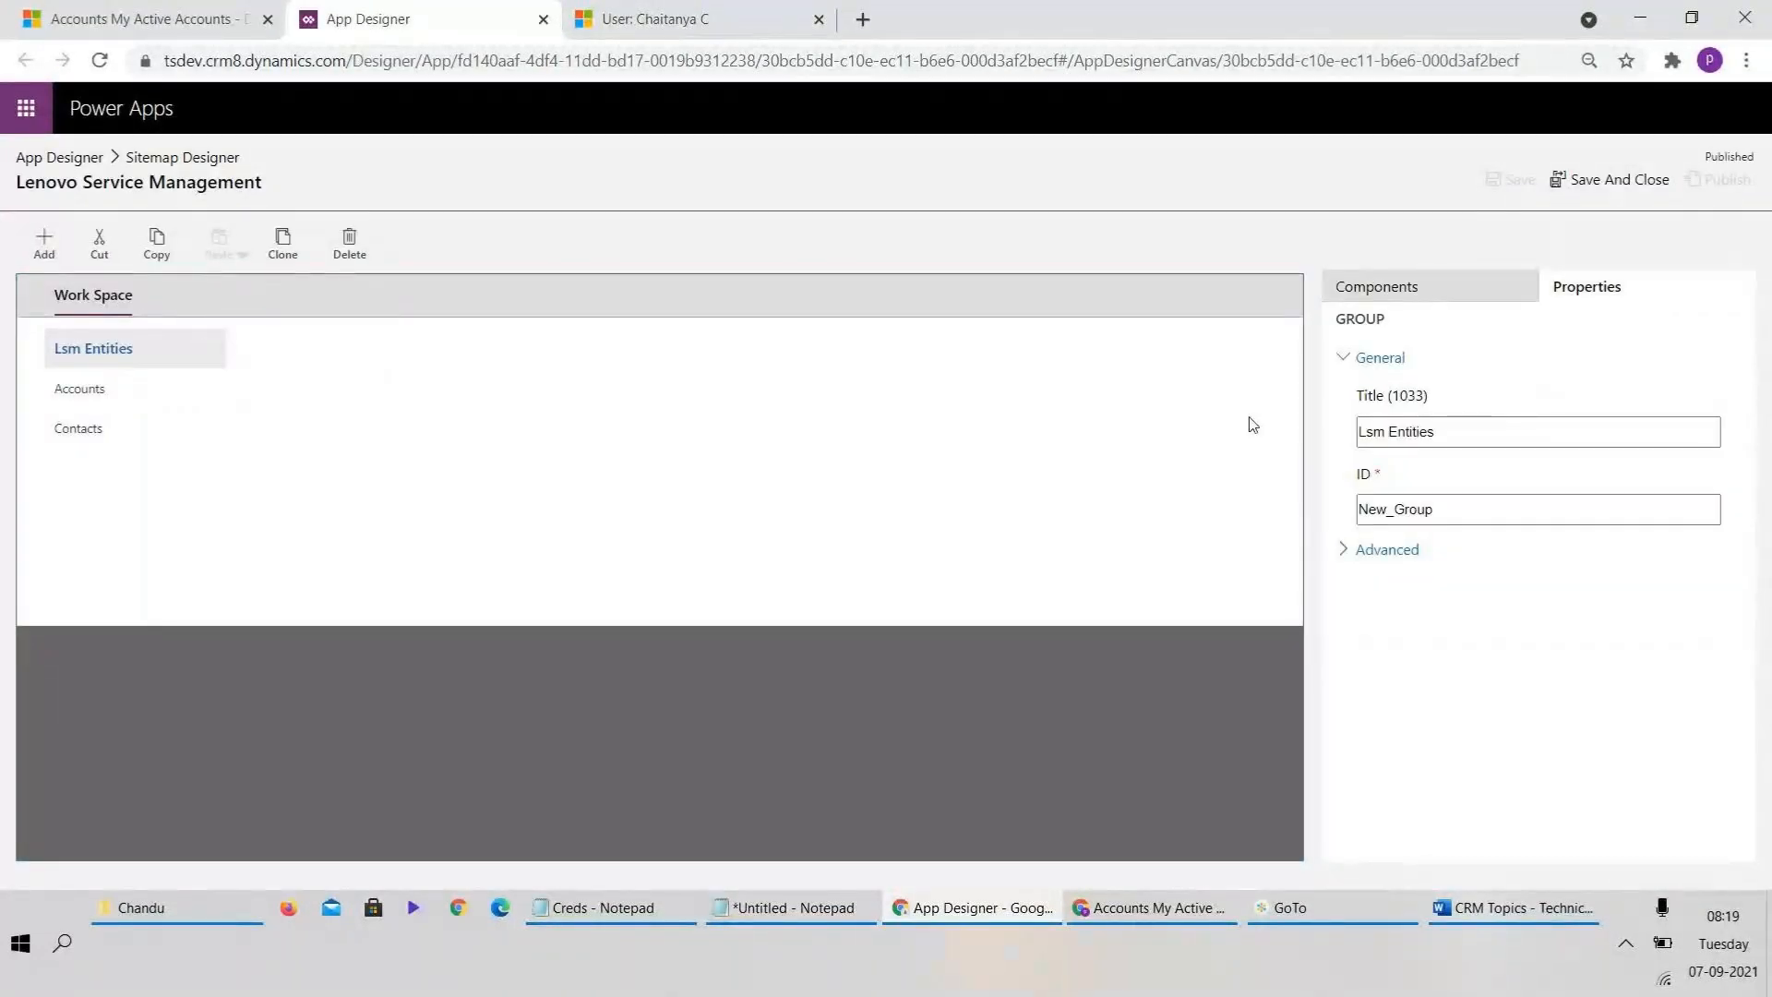
drag(1504, 426, 1193, 476)
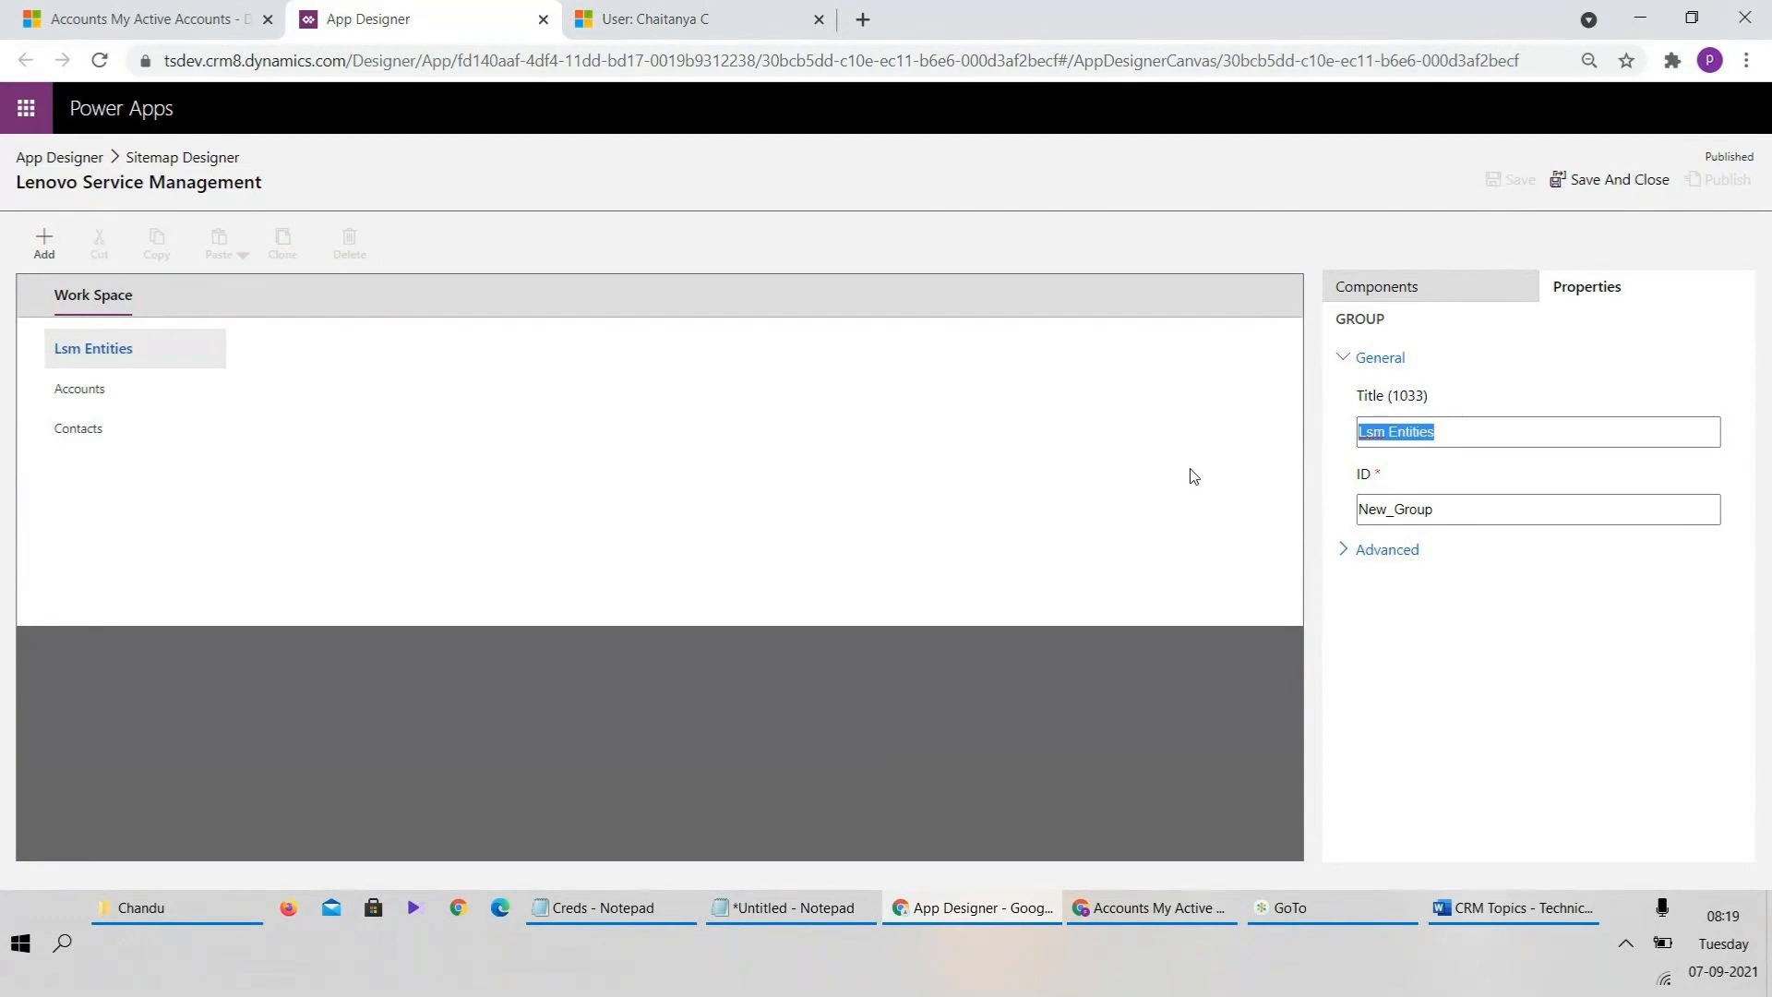
click(1387, 434)
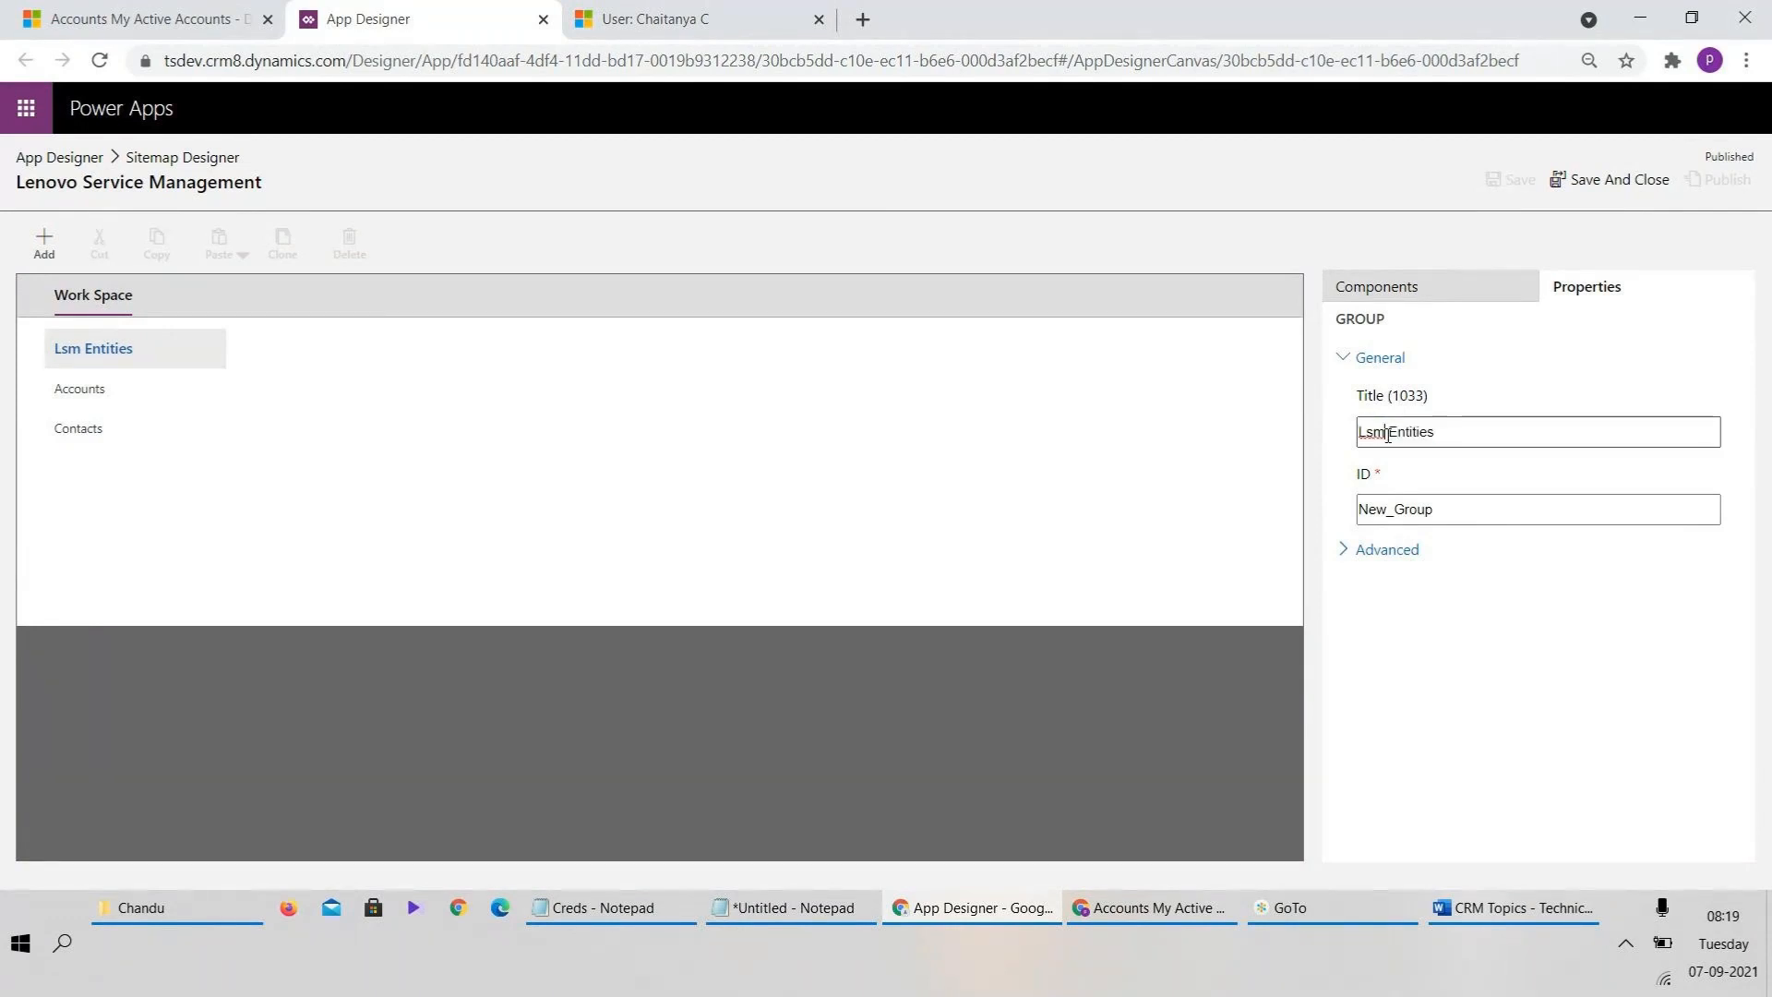
drag(1386, 434, 1174, 483)
key(BackSpace)
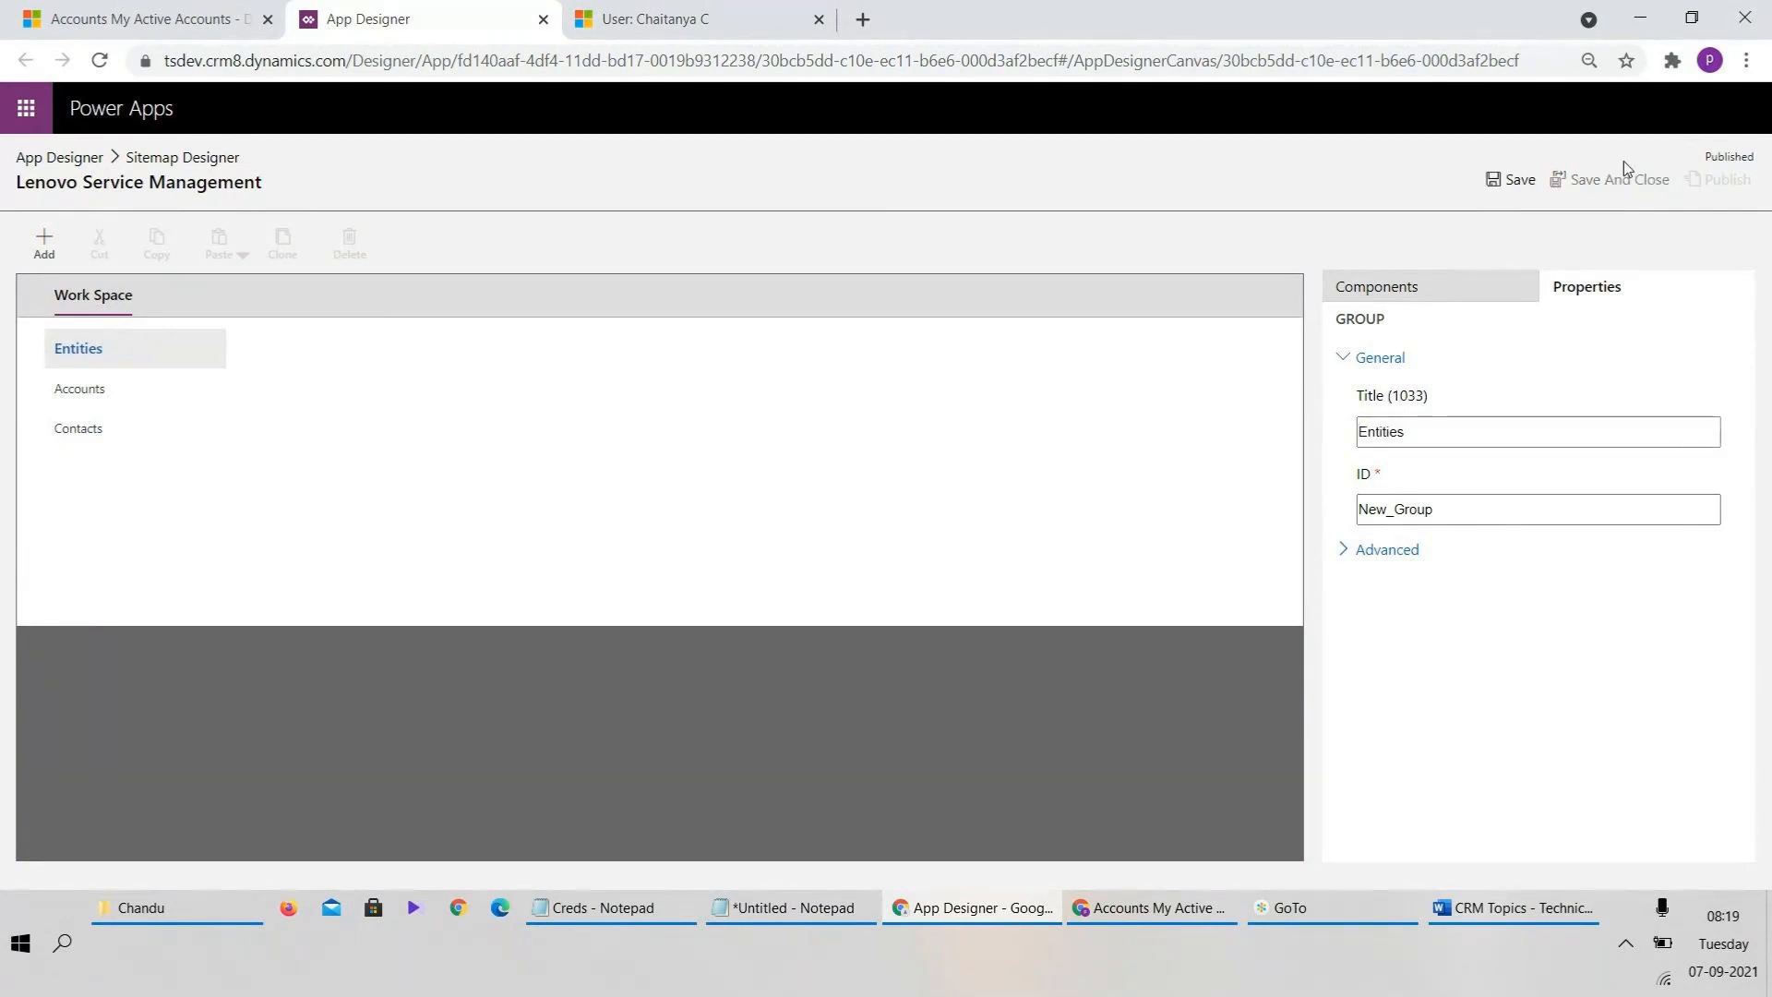
click(1592, 179)
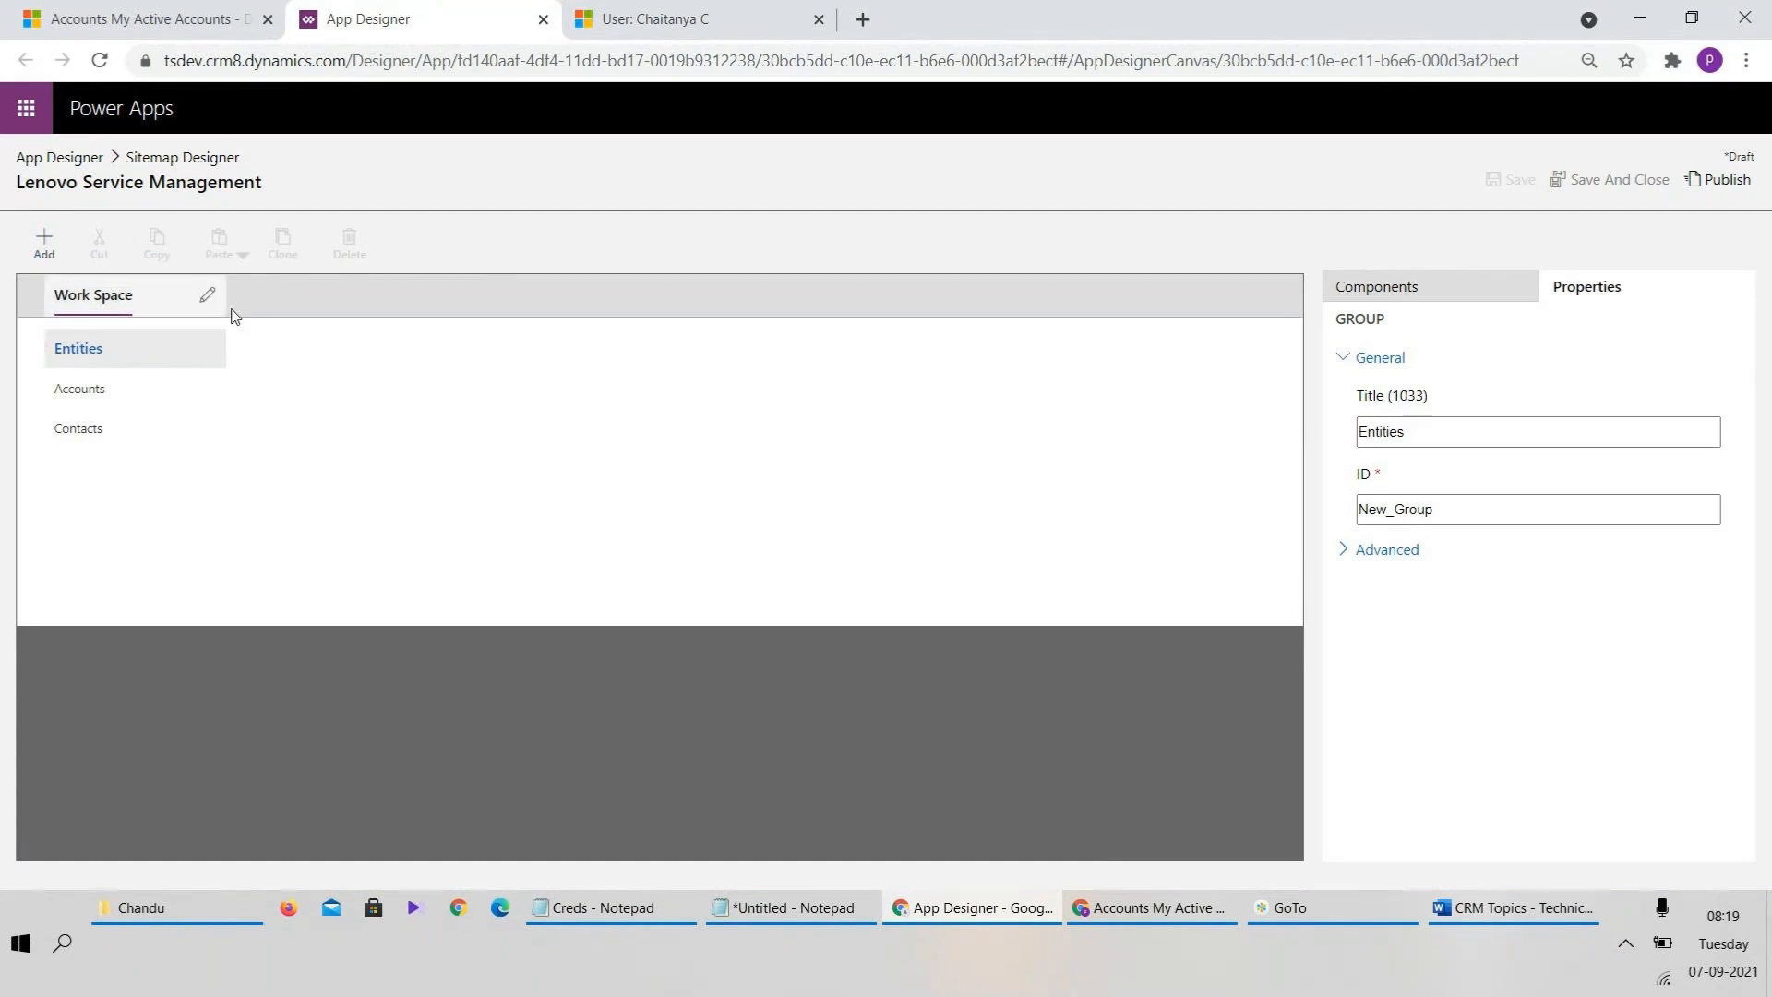
- Add a new area to the site map beside Work Space and name it Service
click(135, 353)
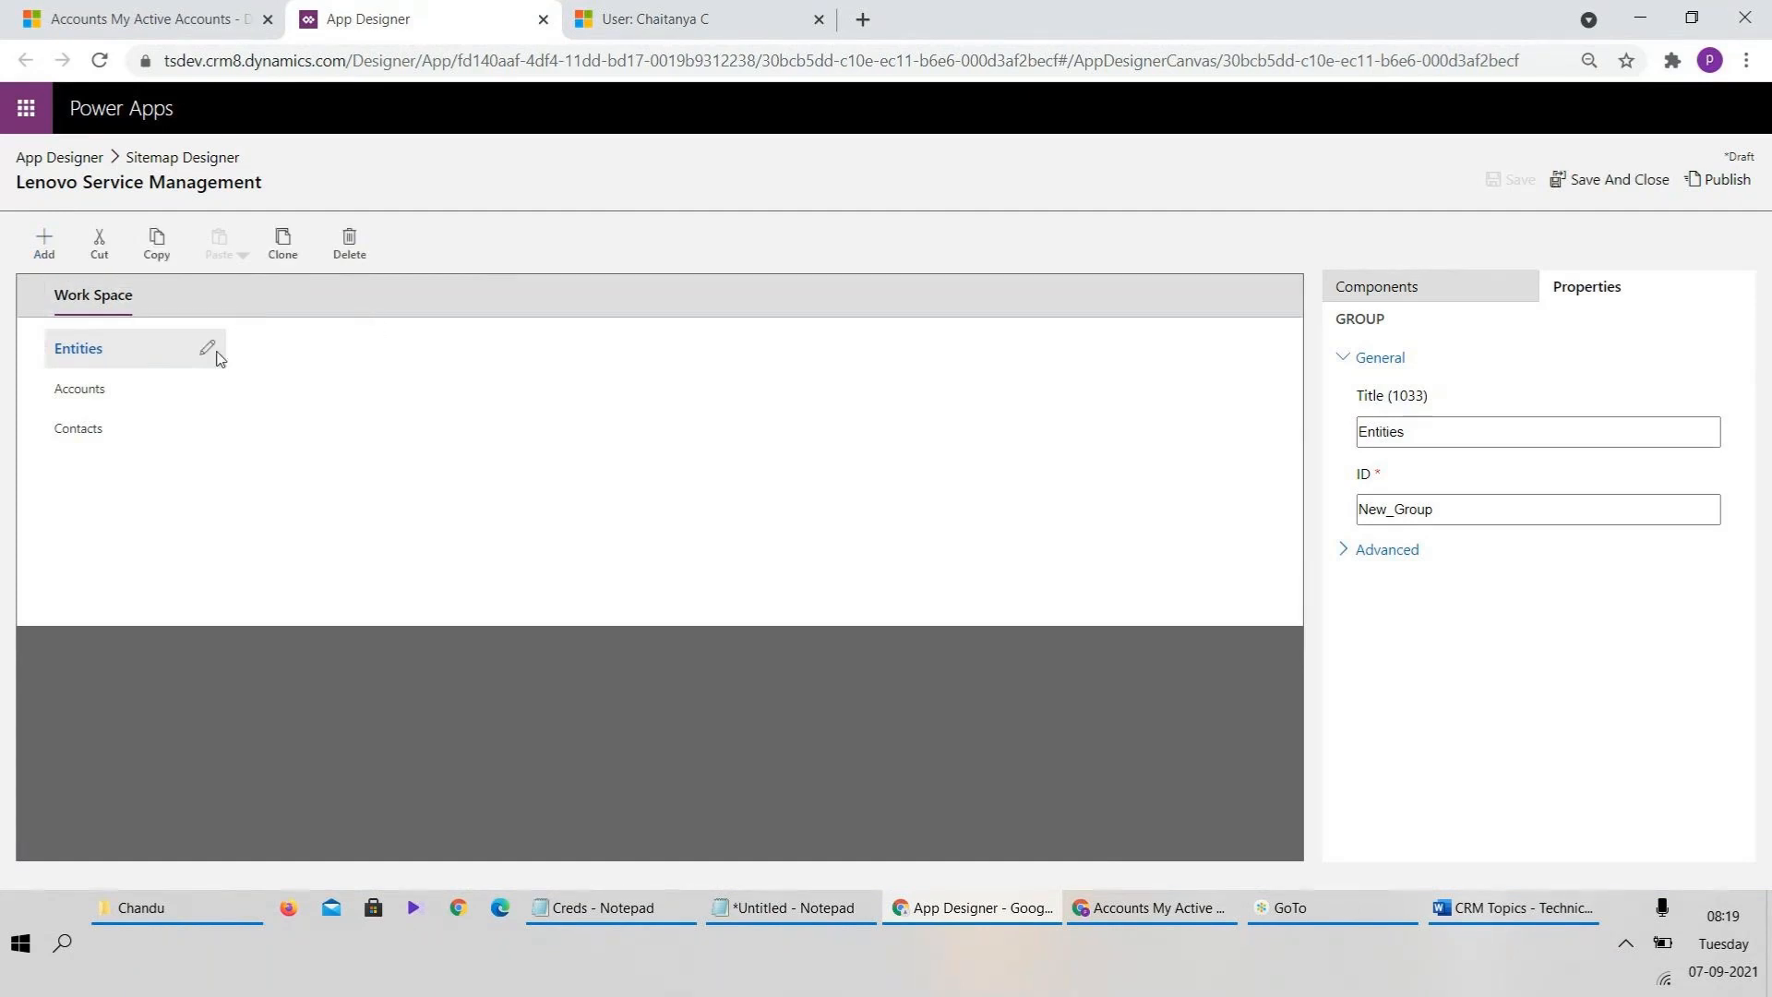
click(43, 250)
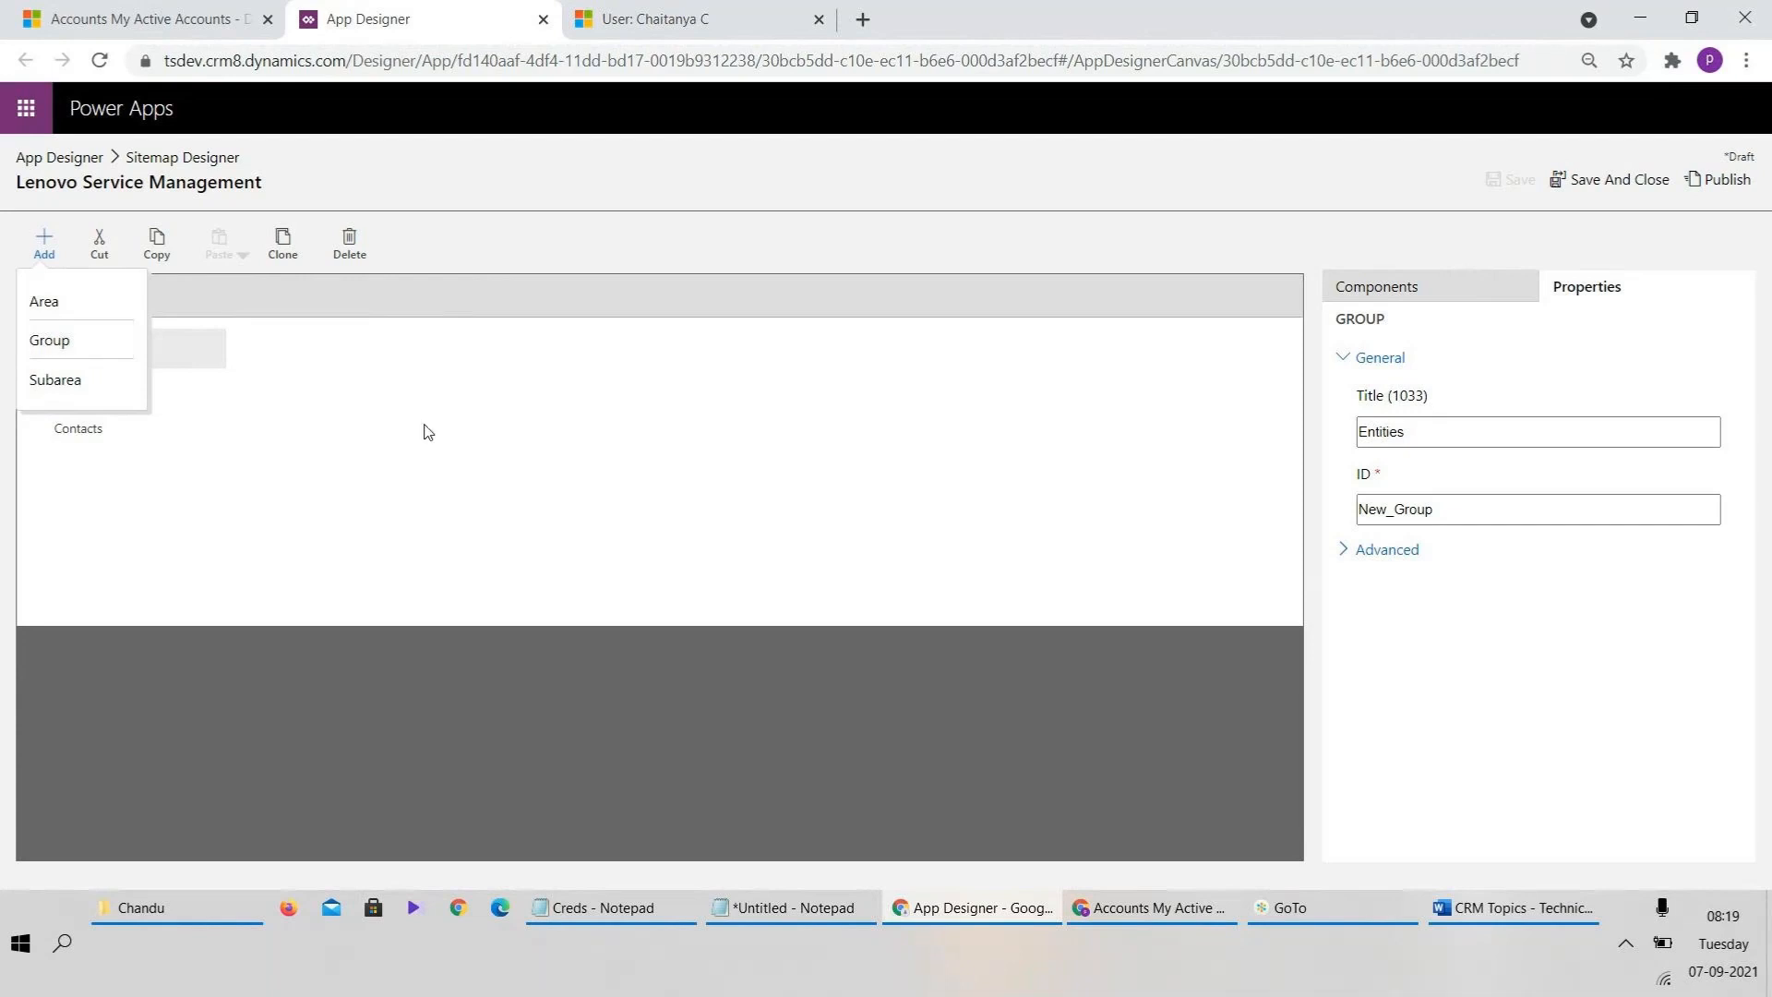
click(476, 466)
click(64, 259)
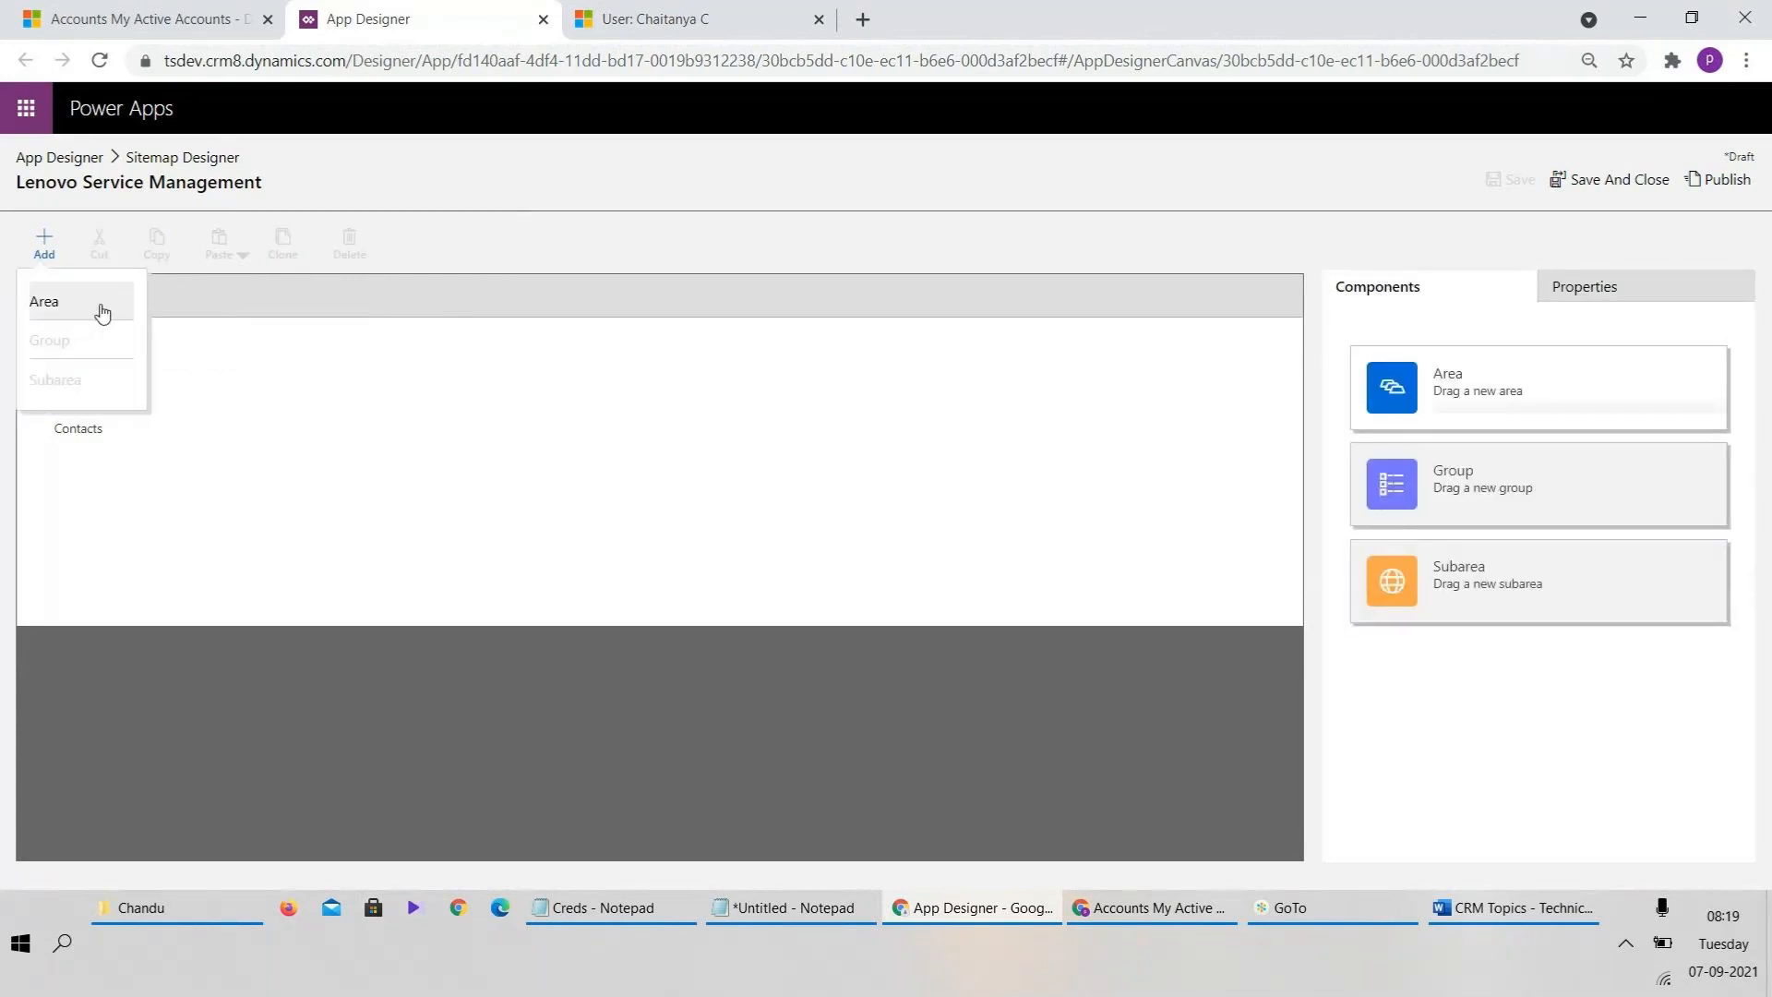
click(101, 313)
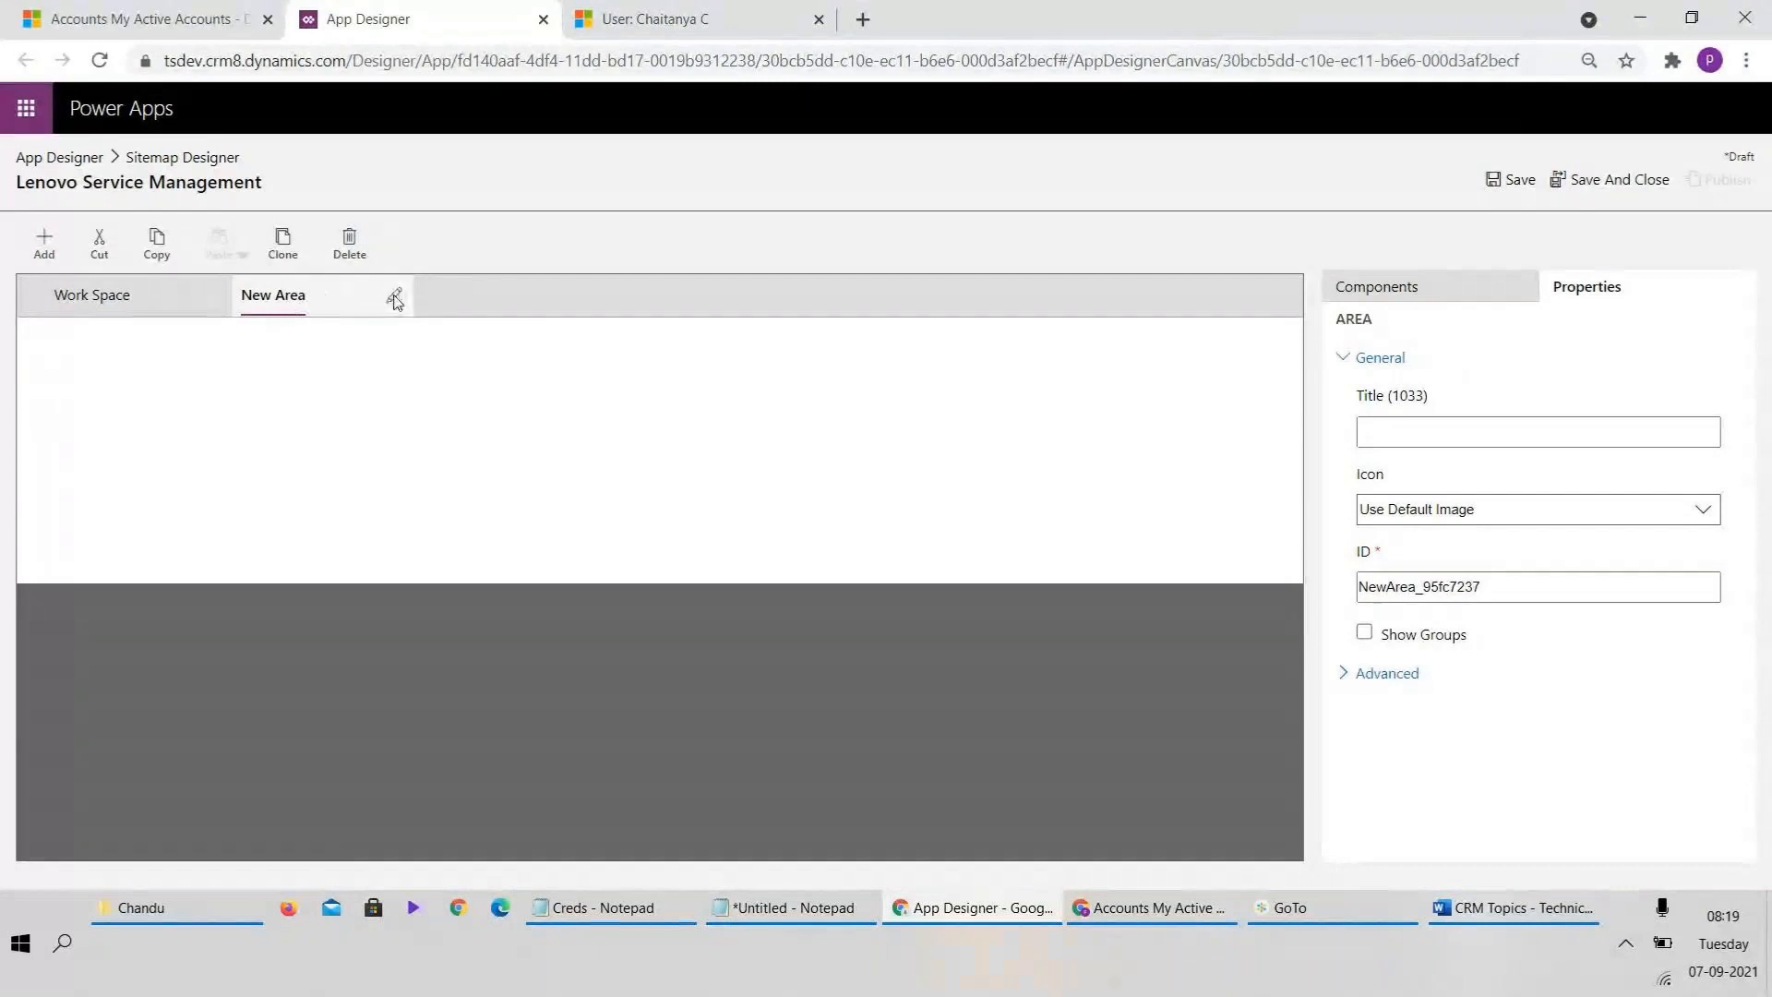
click(394, 295)
key(BackSpace)
key(BackSpace)
key(BackSpace)
key(BackSpace)
key(BackSpace)
key(BackSpace)
key(BackSpace)
key(BackSpace)
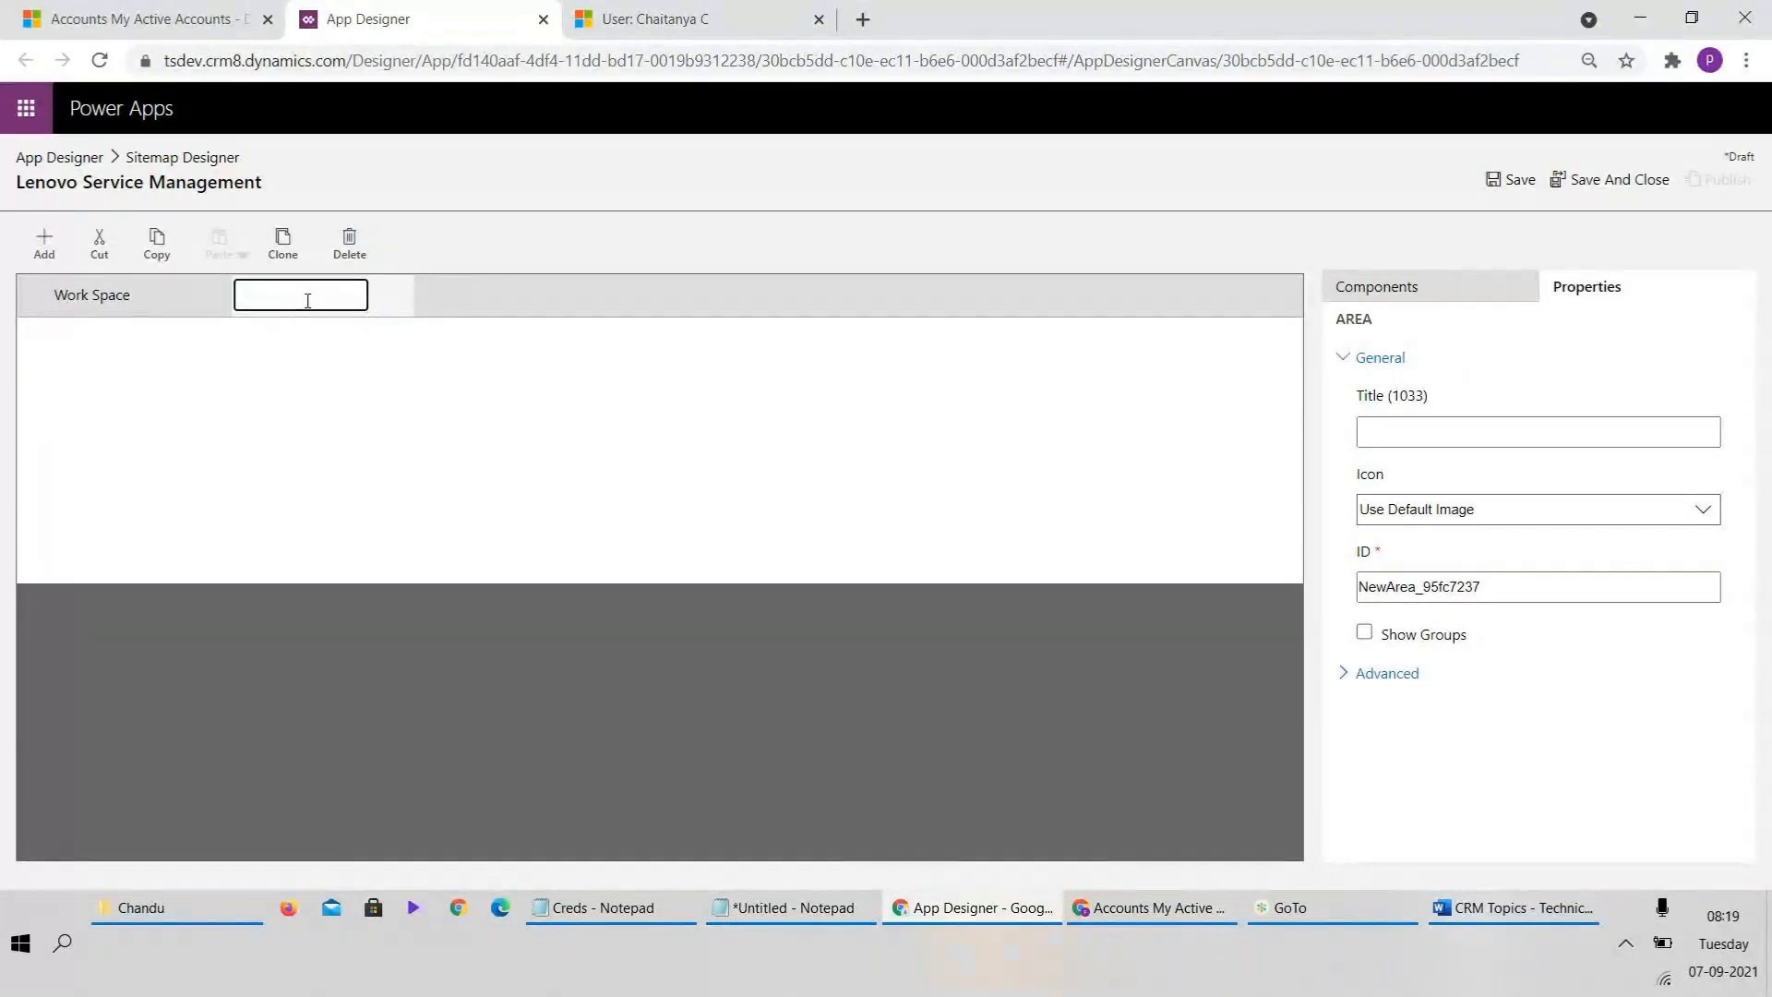
text(Service)
click(329, 403)
- Add a group named Service Mgt to the Service area
click(43, 263)
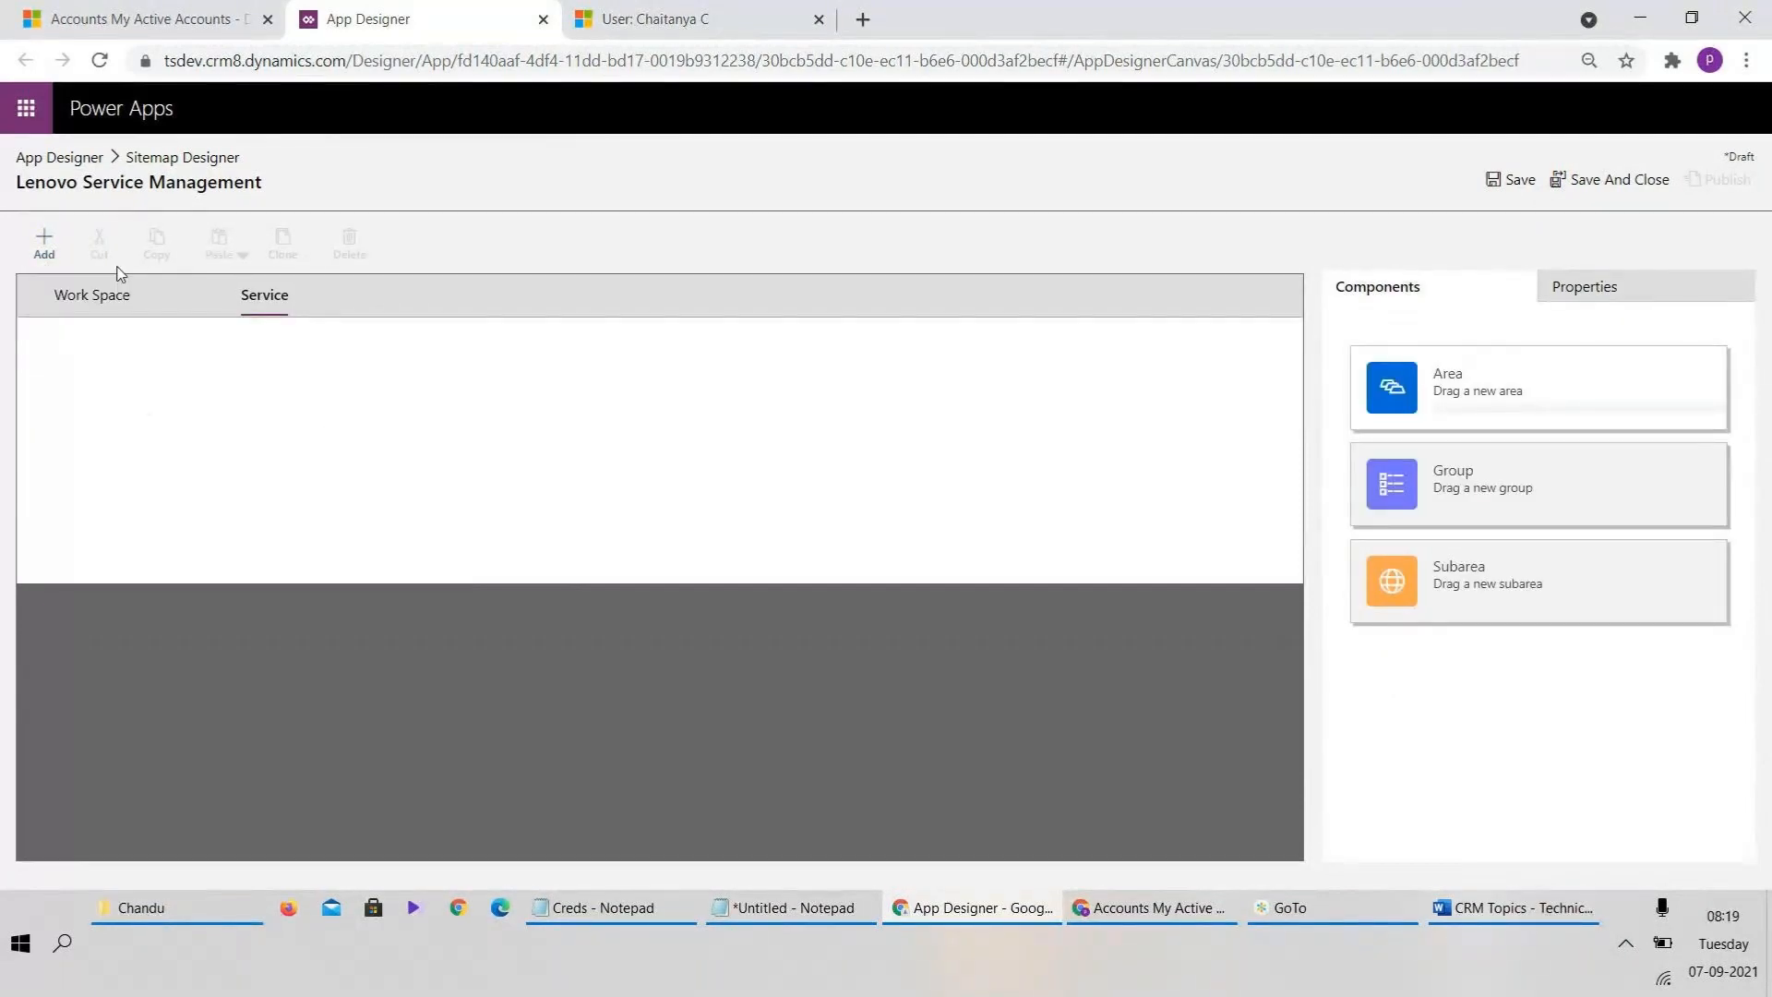
click(44, 245)
click(86, 300)
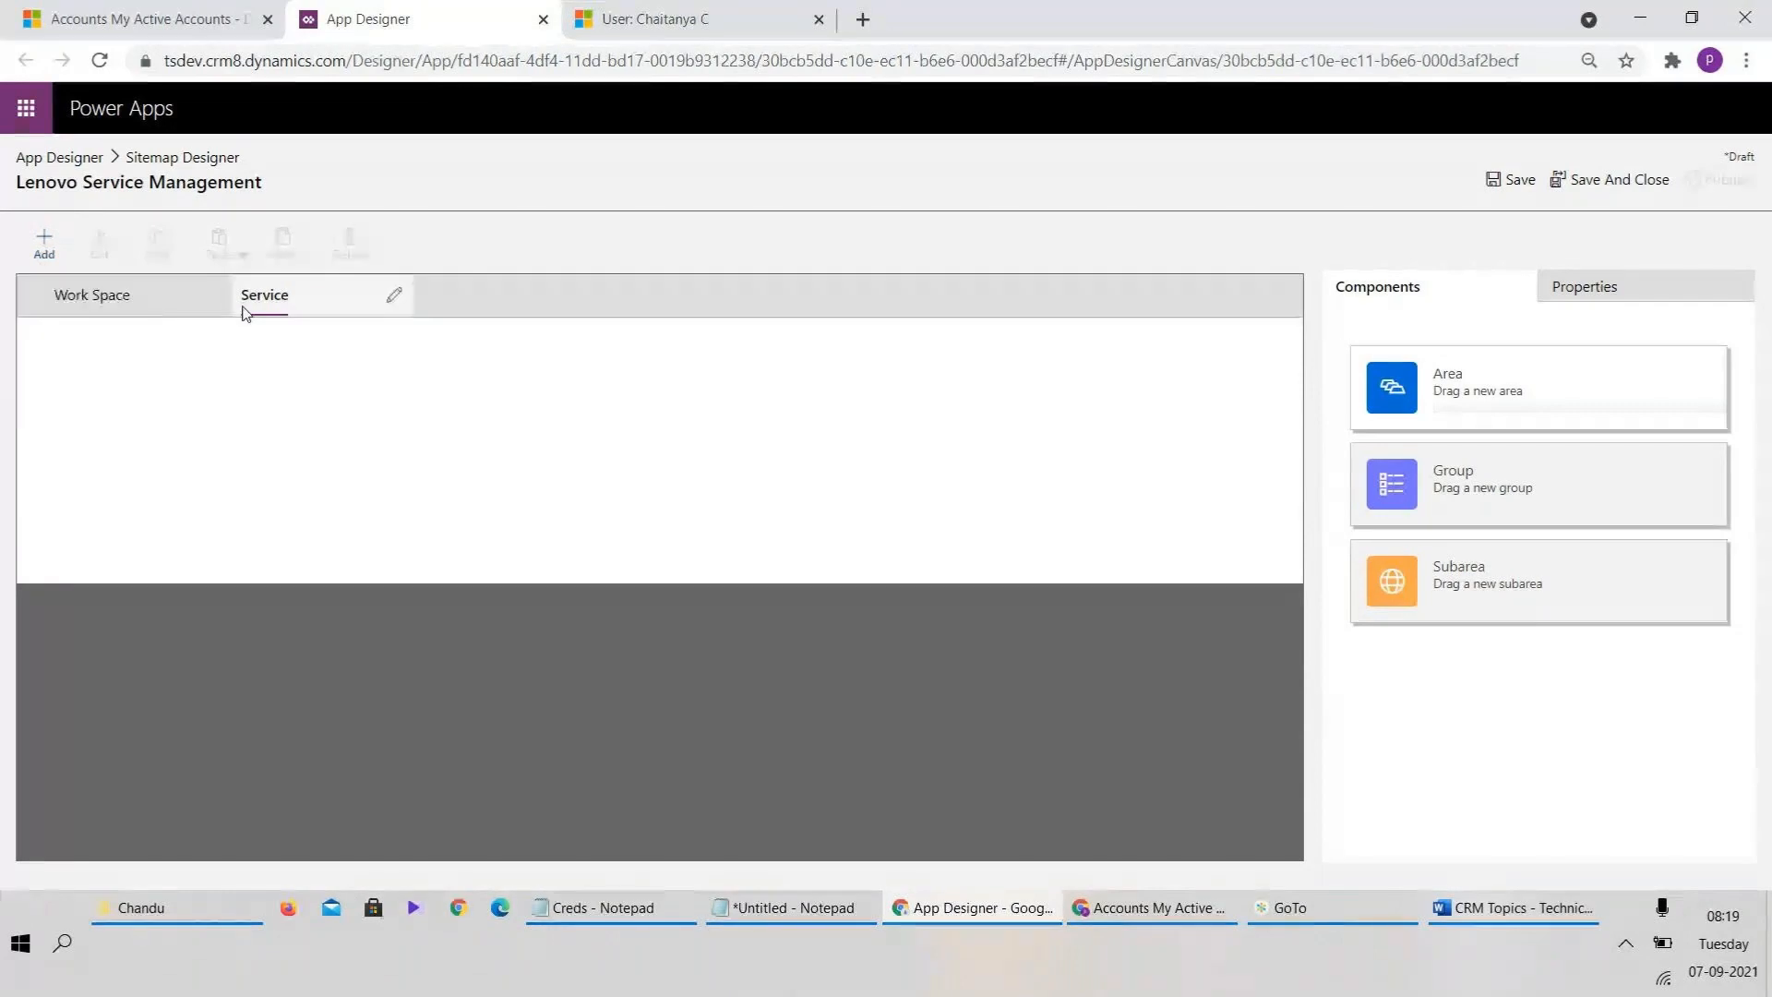
click(394, 298)
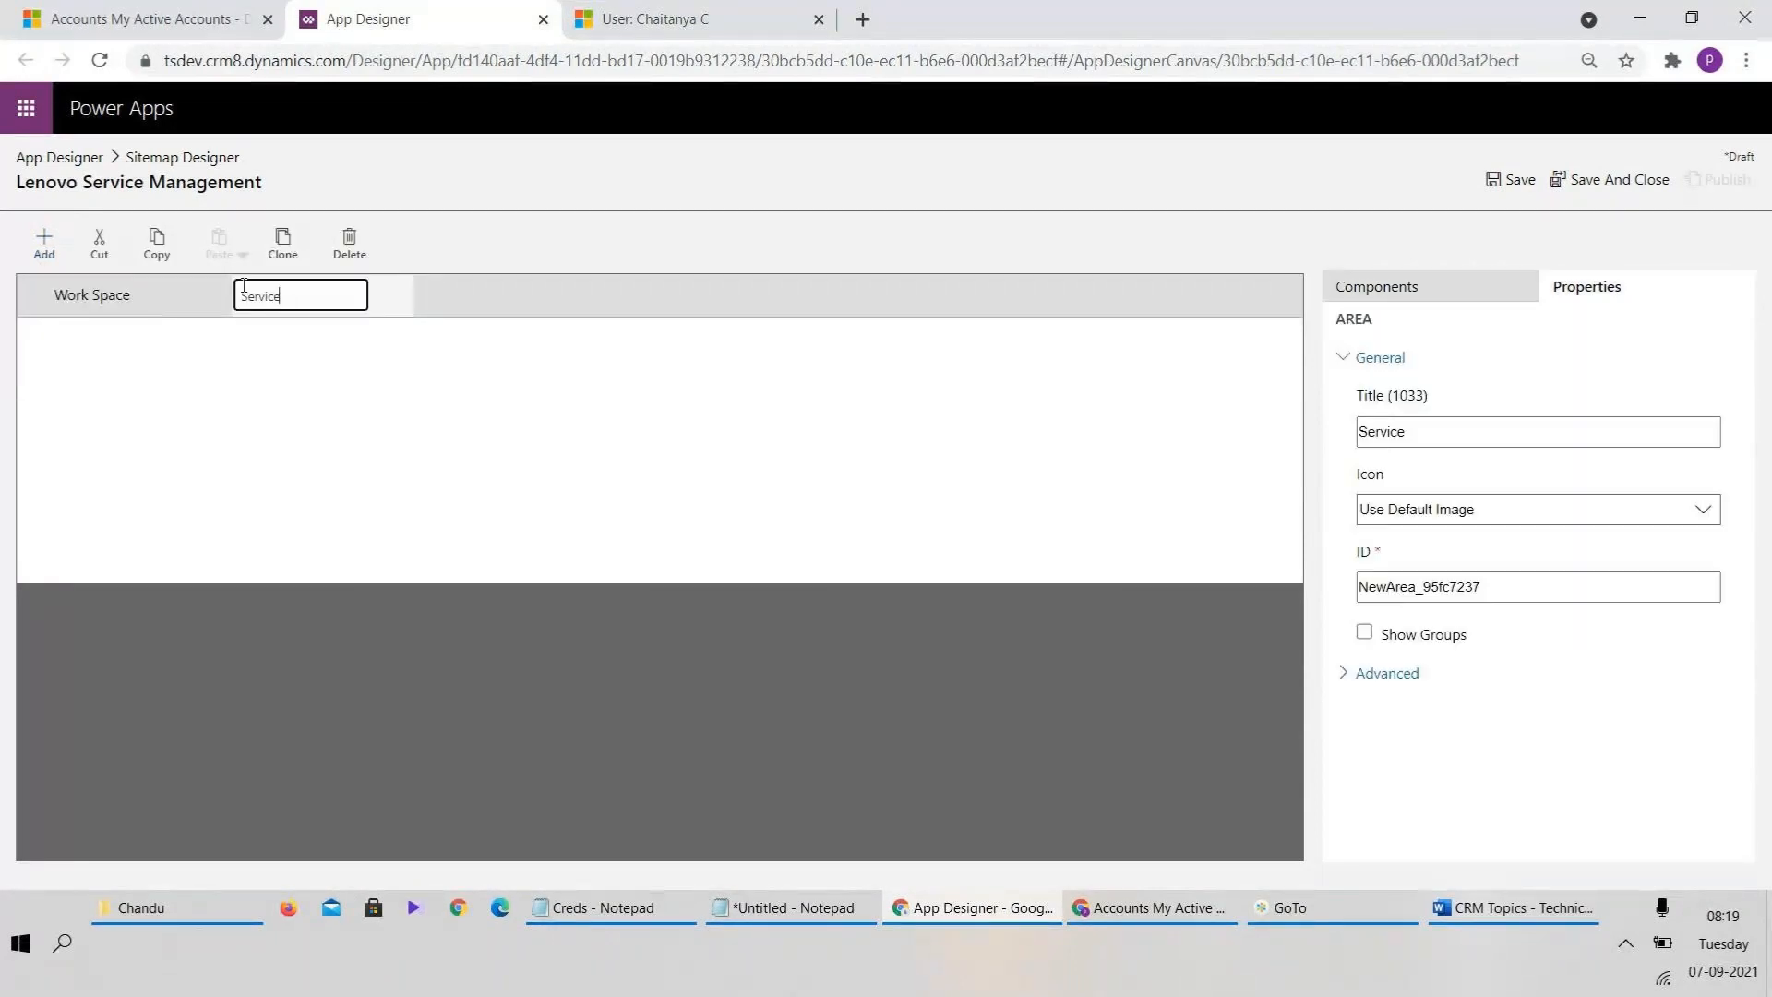
click(368, 336)
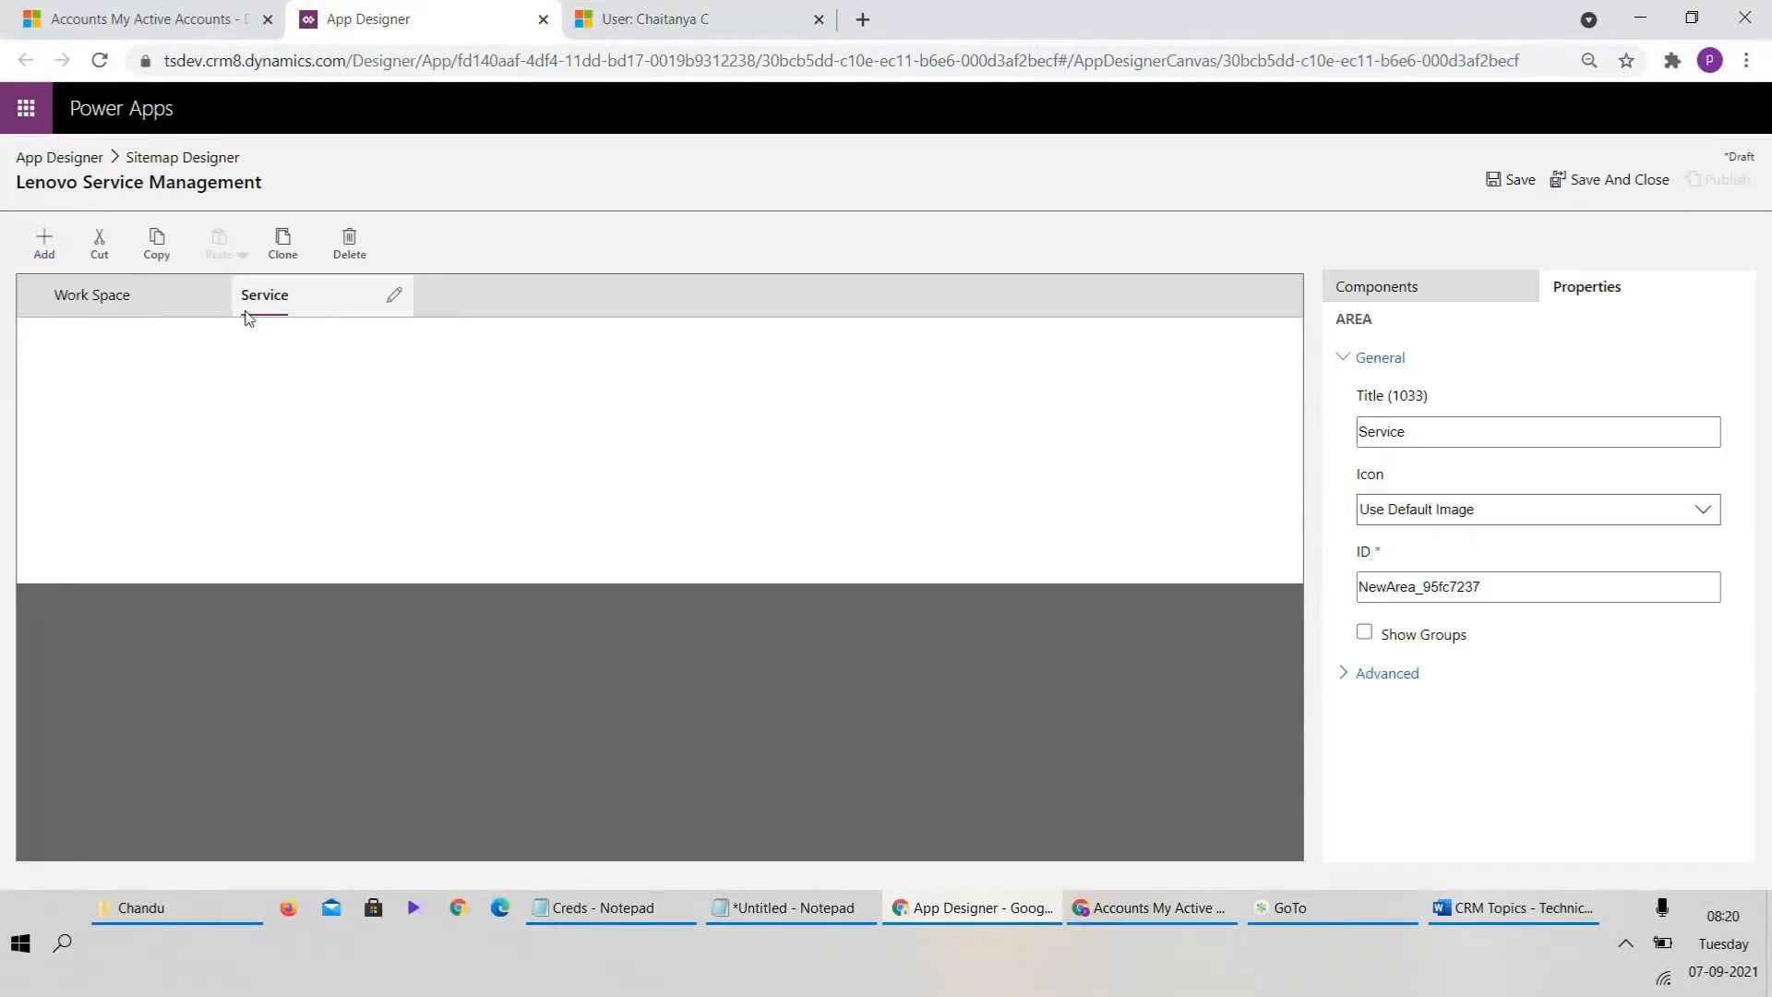
click(47, 245)
click(59, 341)
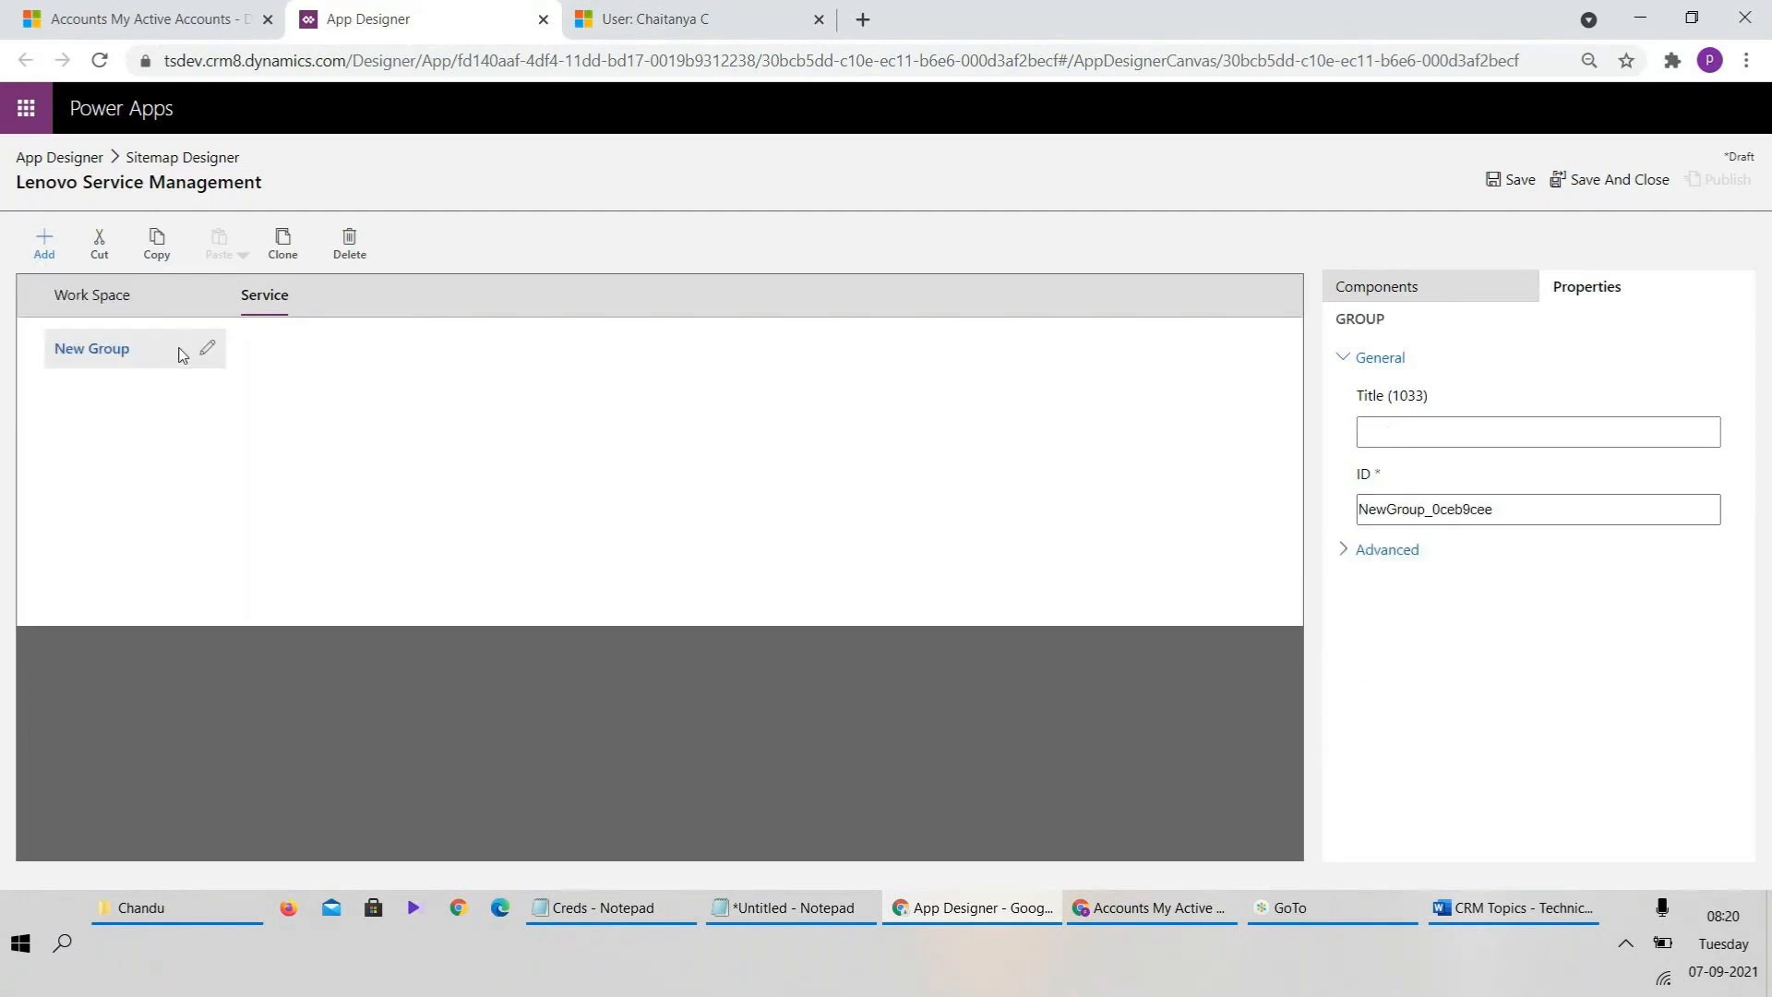
click(209, 350)
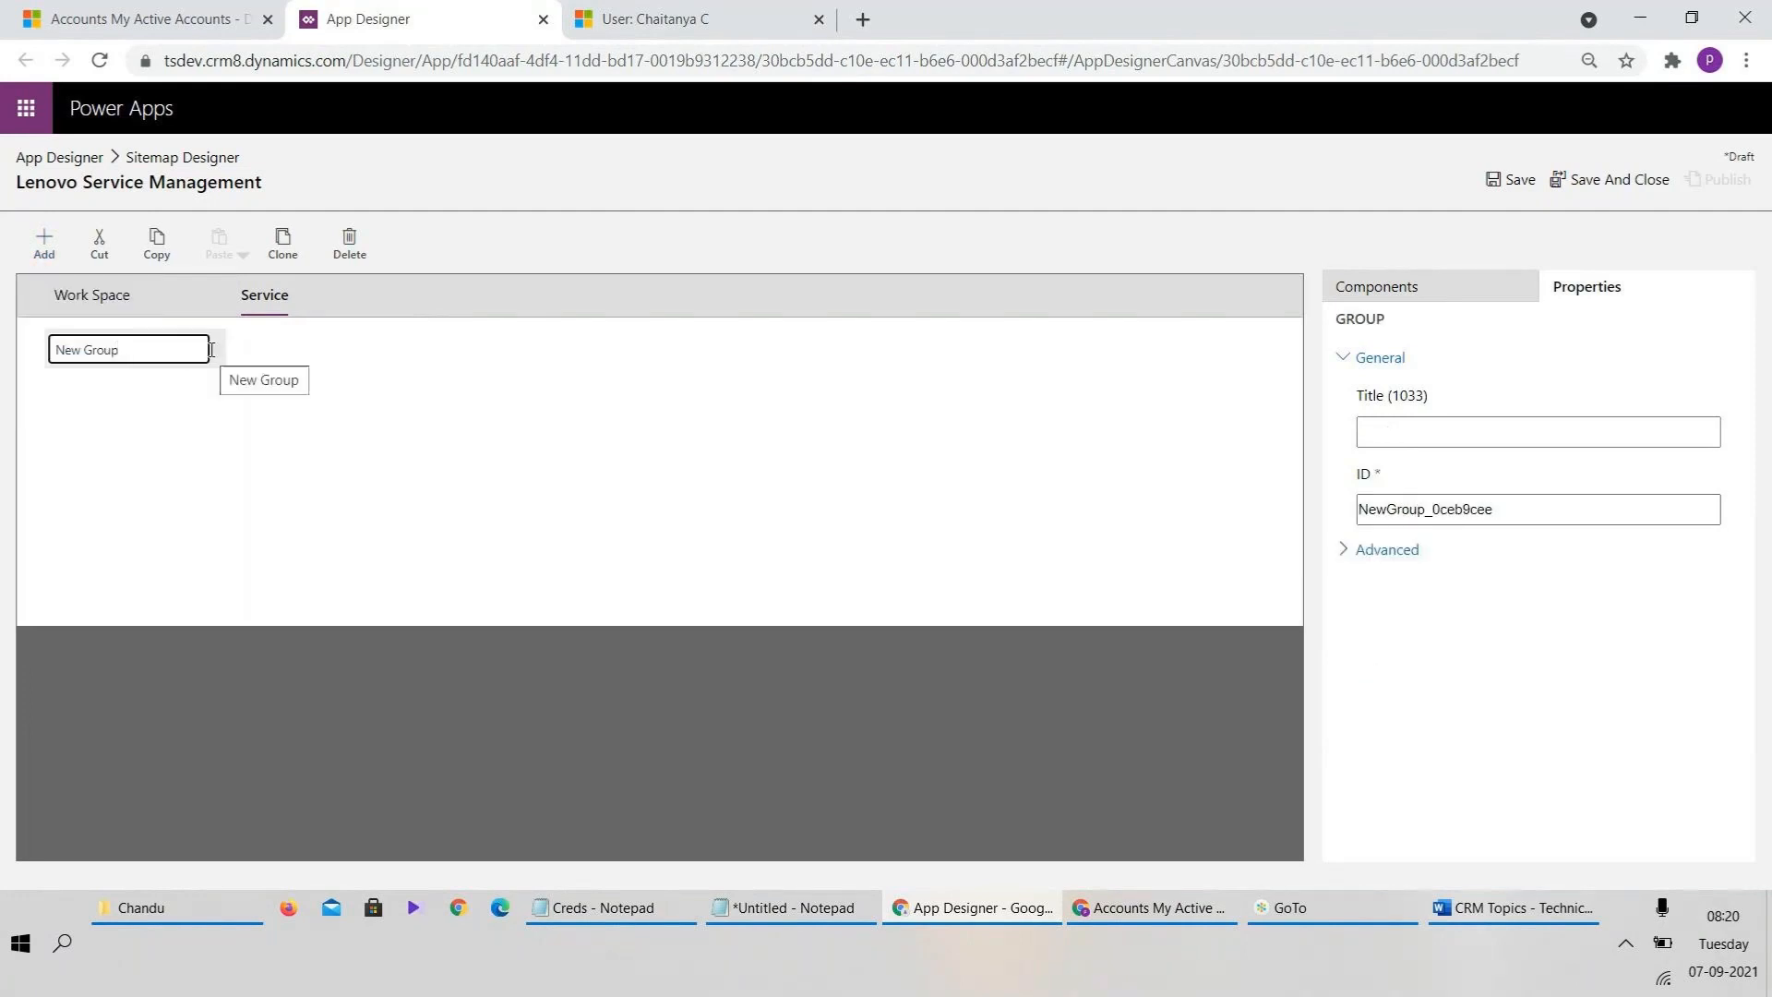
key(BackSpace)
key(BackSpace)
key(BackSpace)
key(BackSpace)
key(BackSpace)
key(BackSpace)
key(BackSpace)
key(BackSpace)
key(BackSpace)
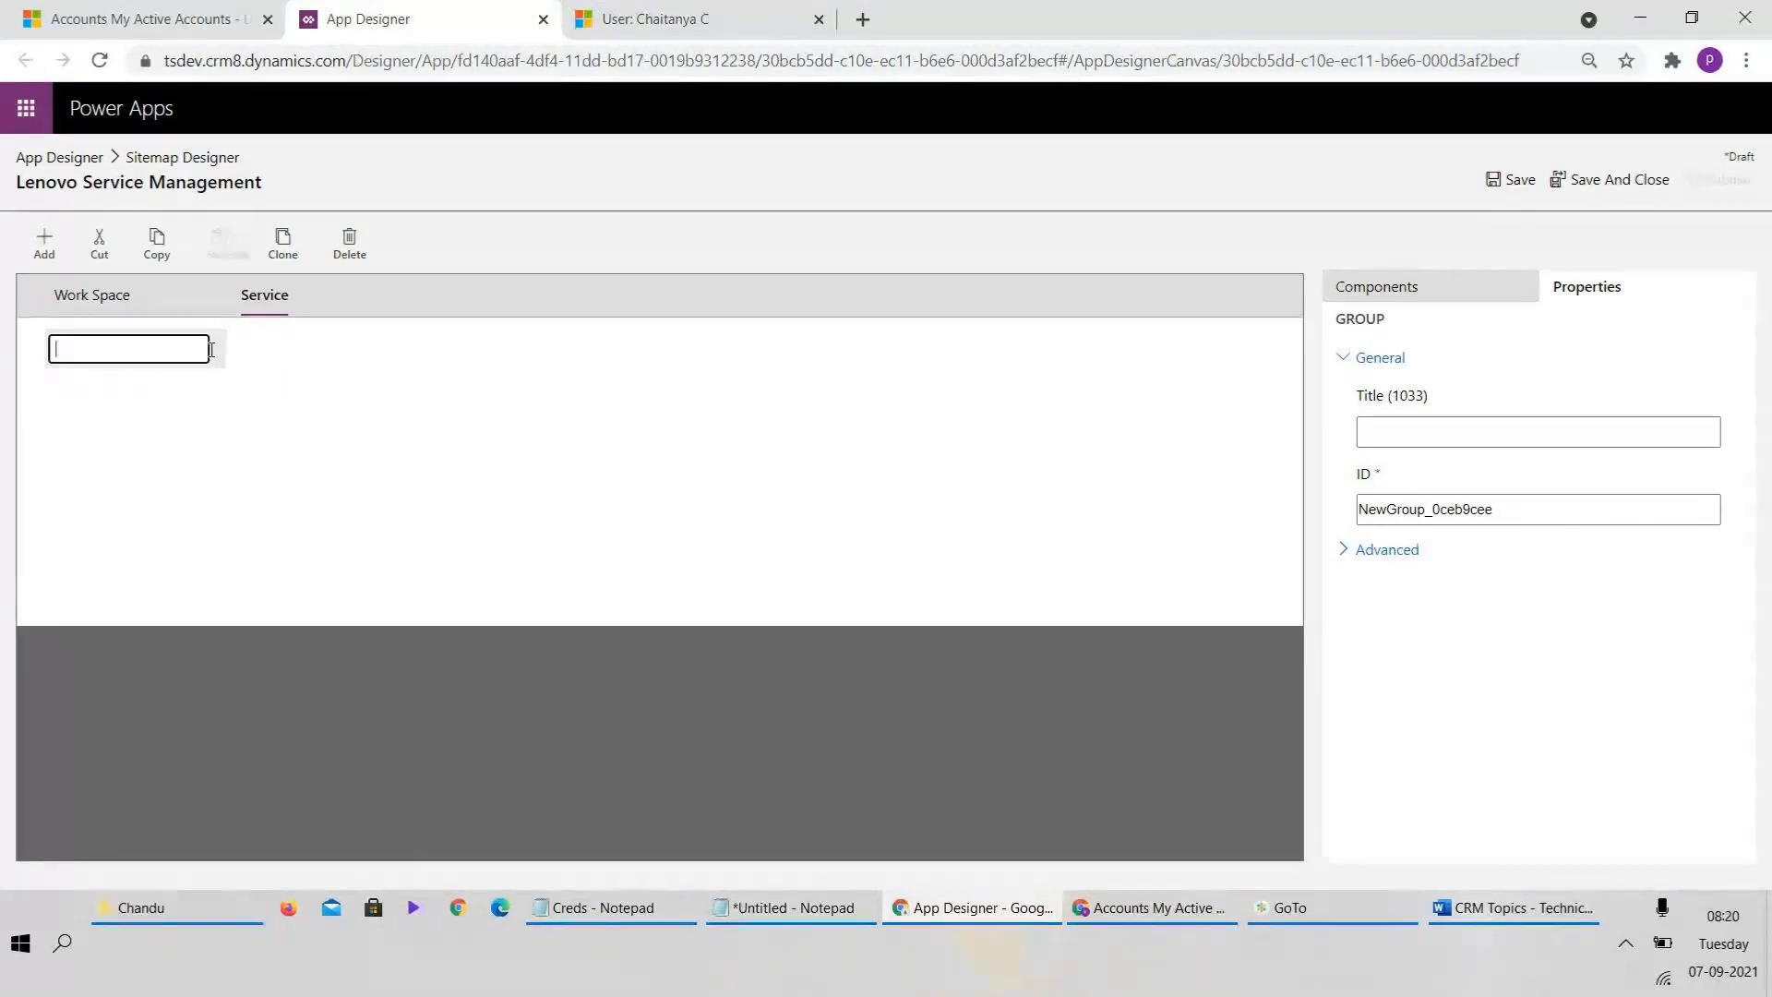
text(Servi)
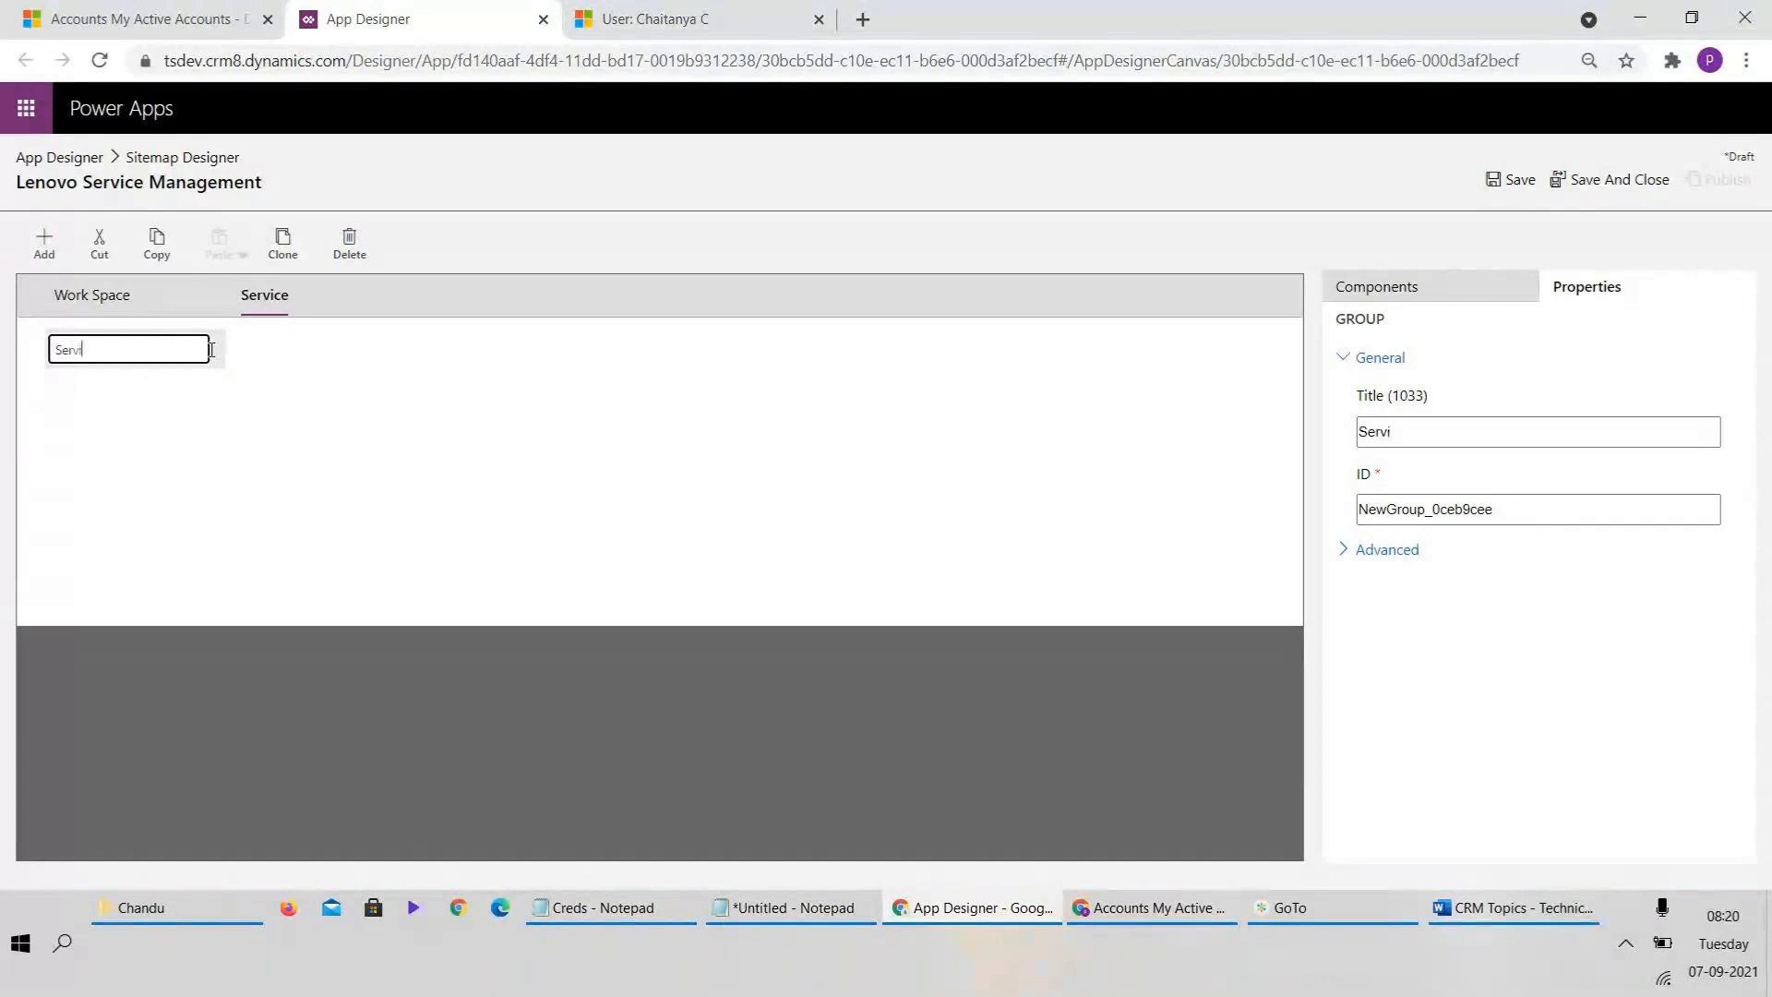
text(ce Mgt)
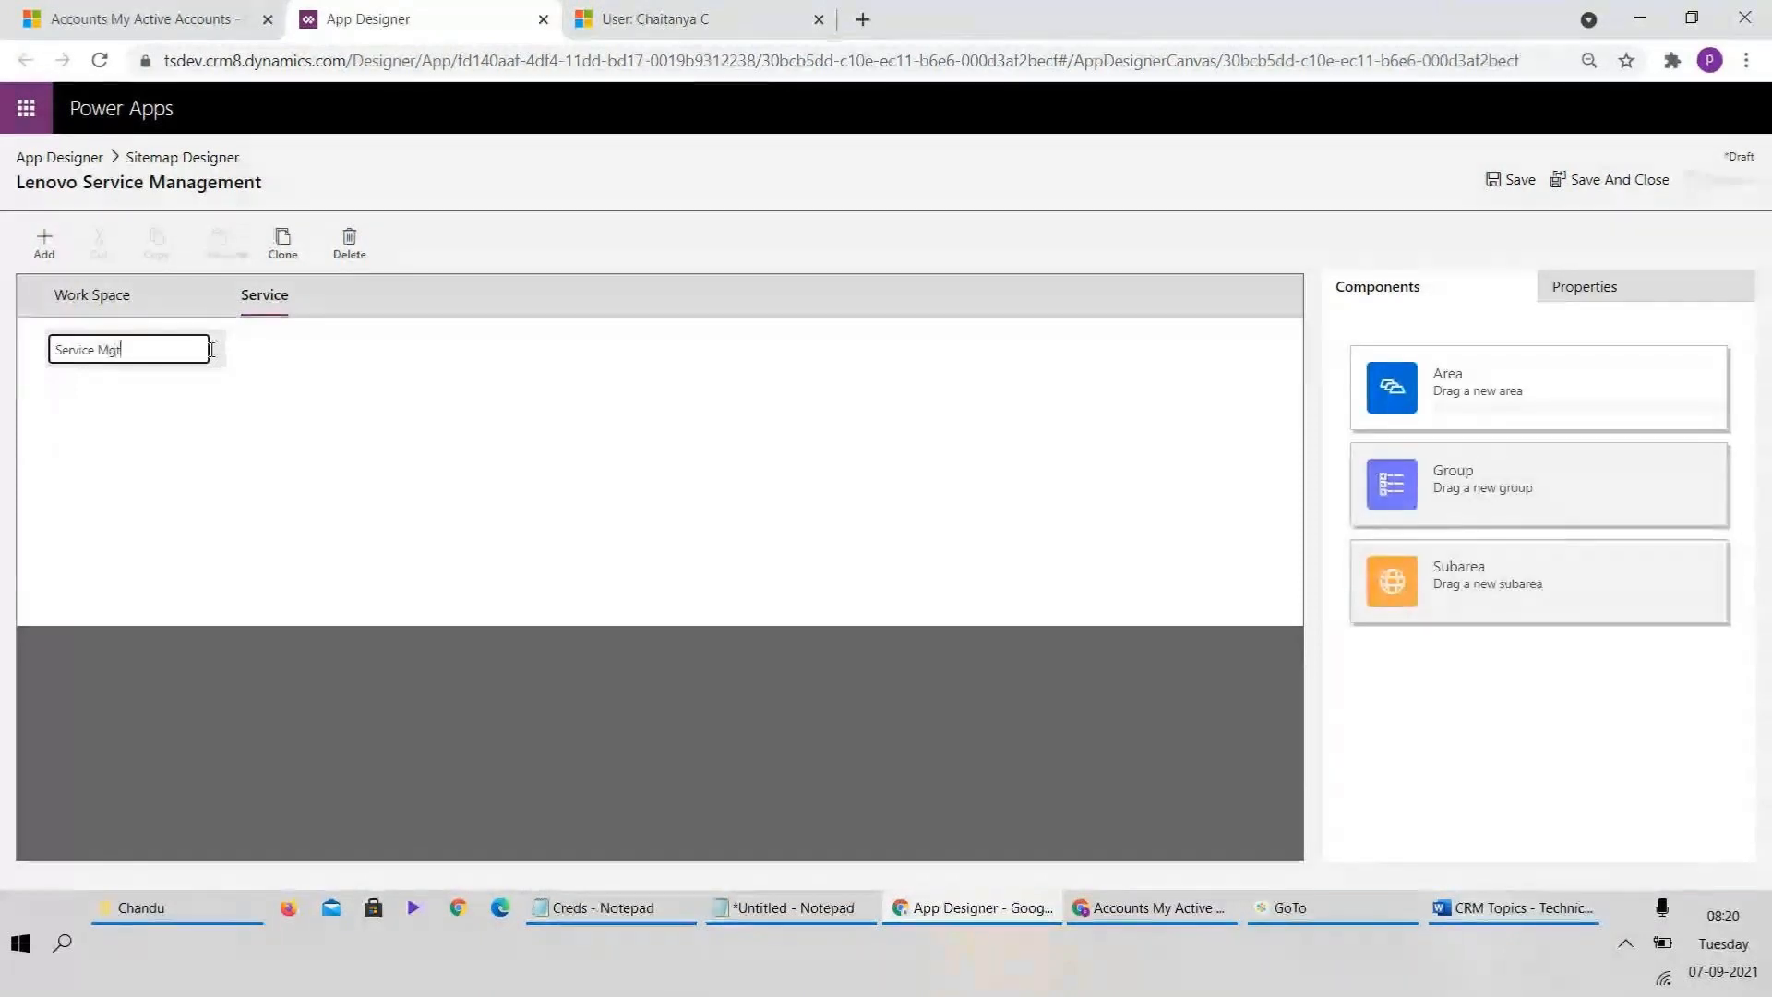
click(371, 442)
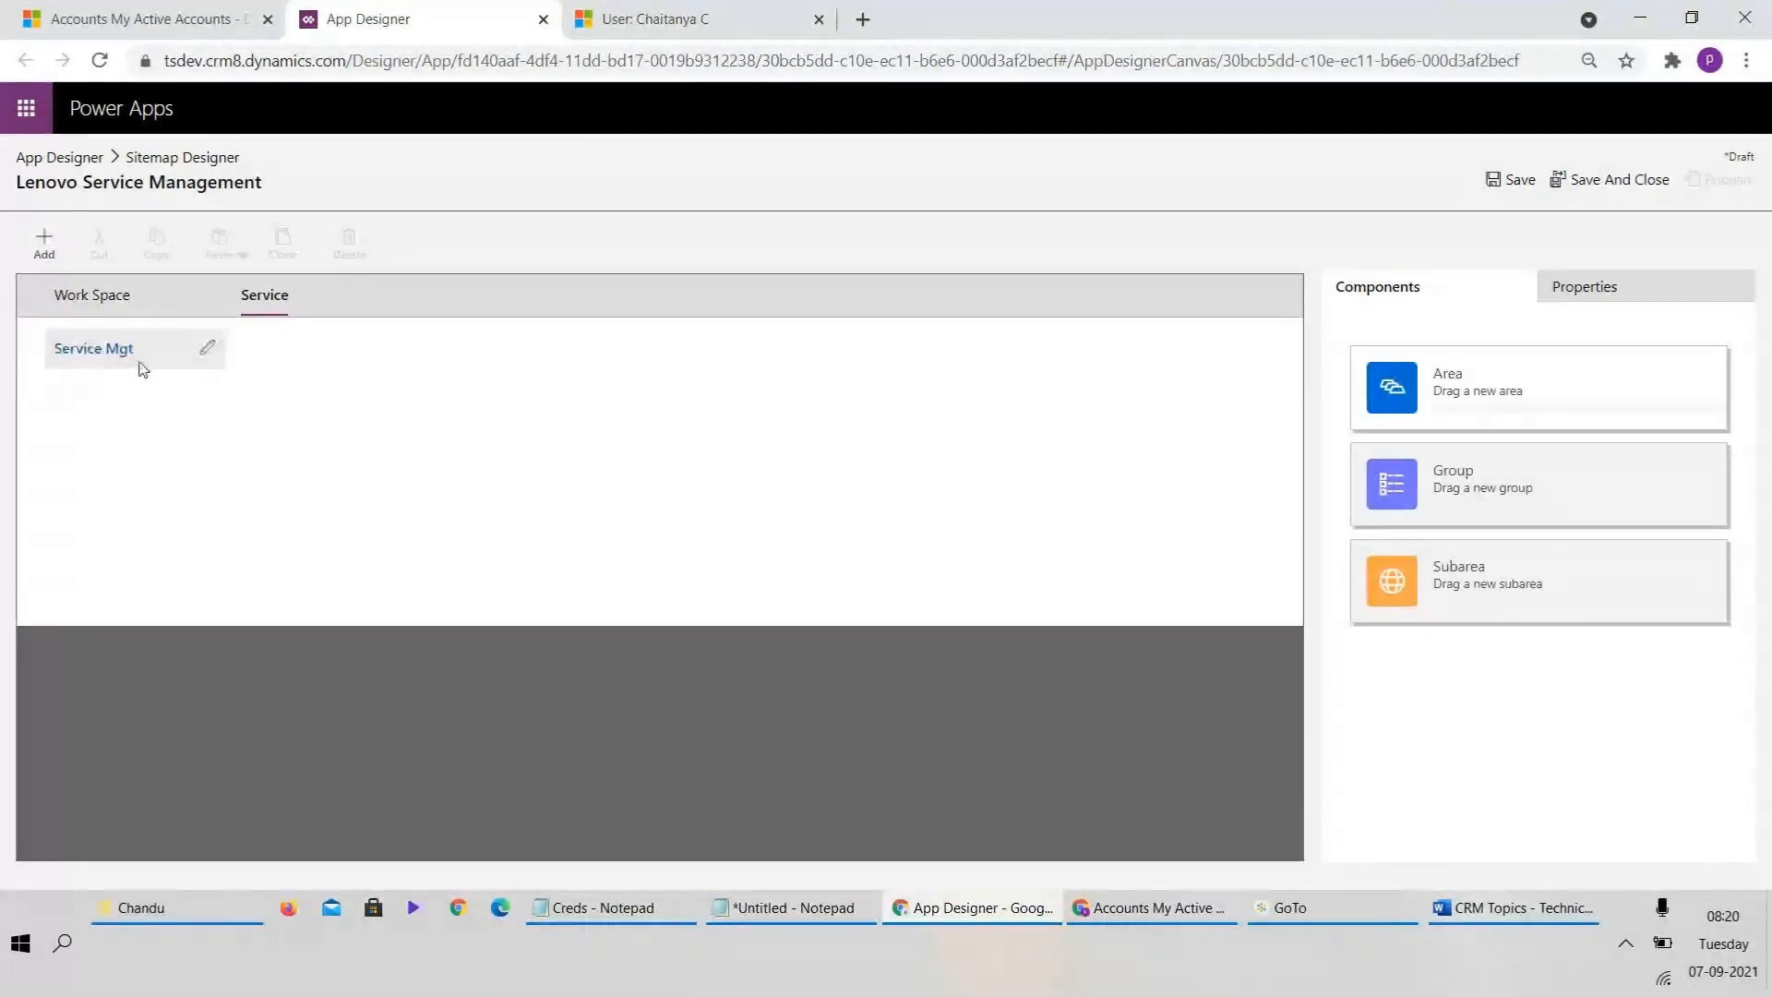
- Add a new subarea under the Service Mgt group and open its properties
click(140, 364)
click(44, 242)
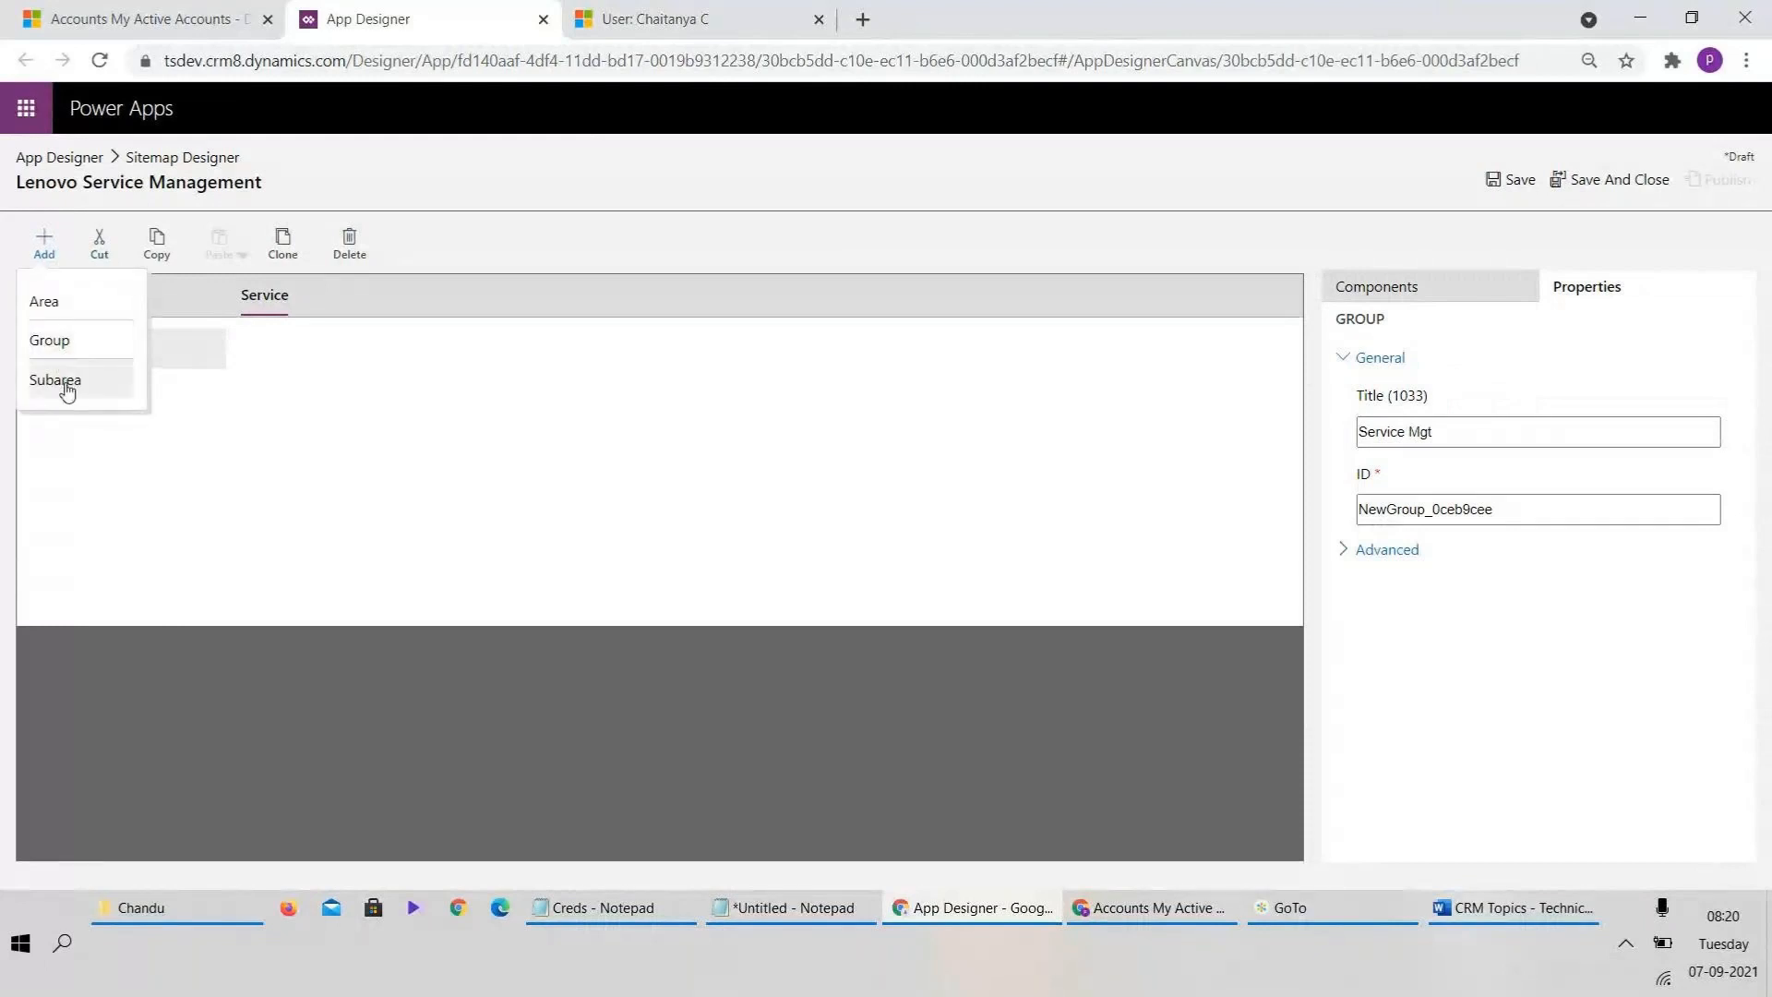
click(68, 391)
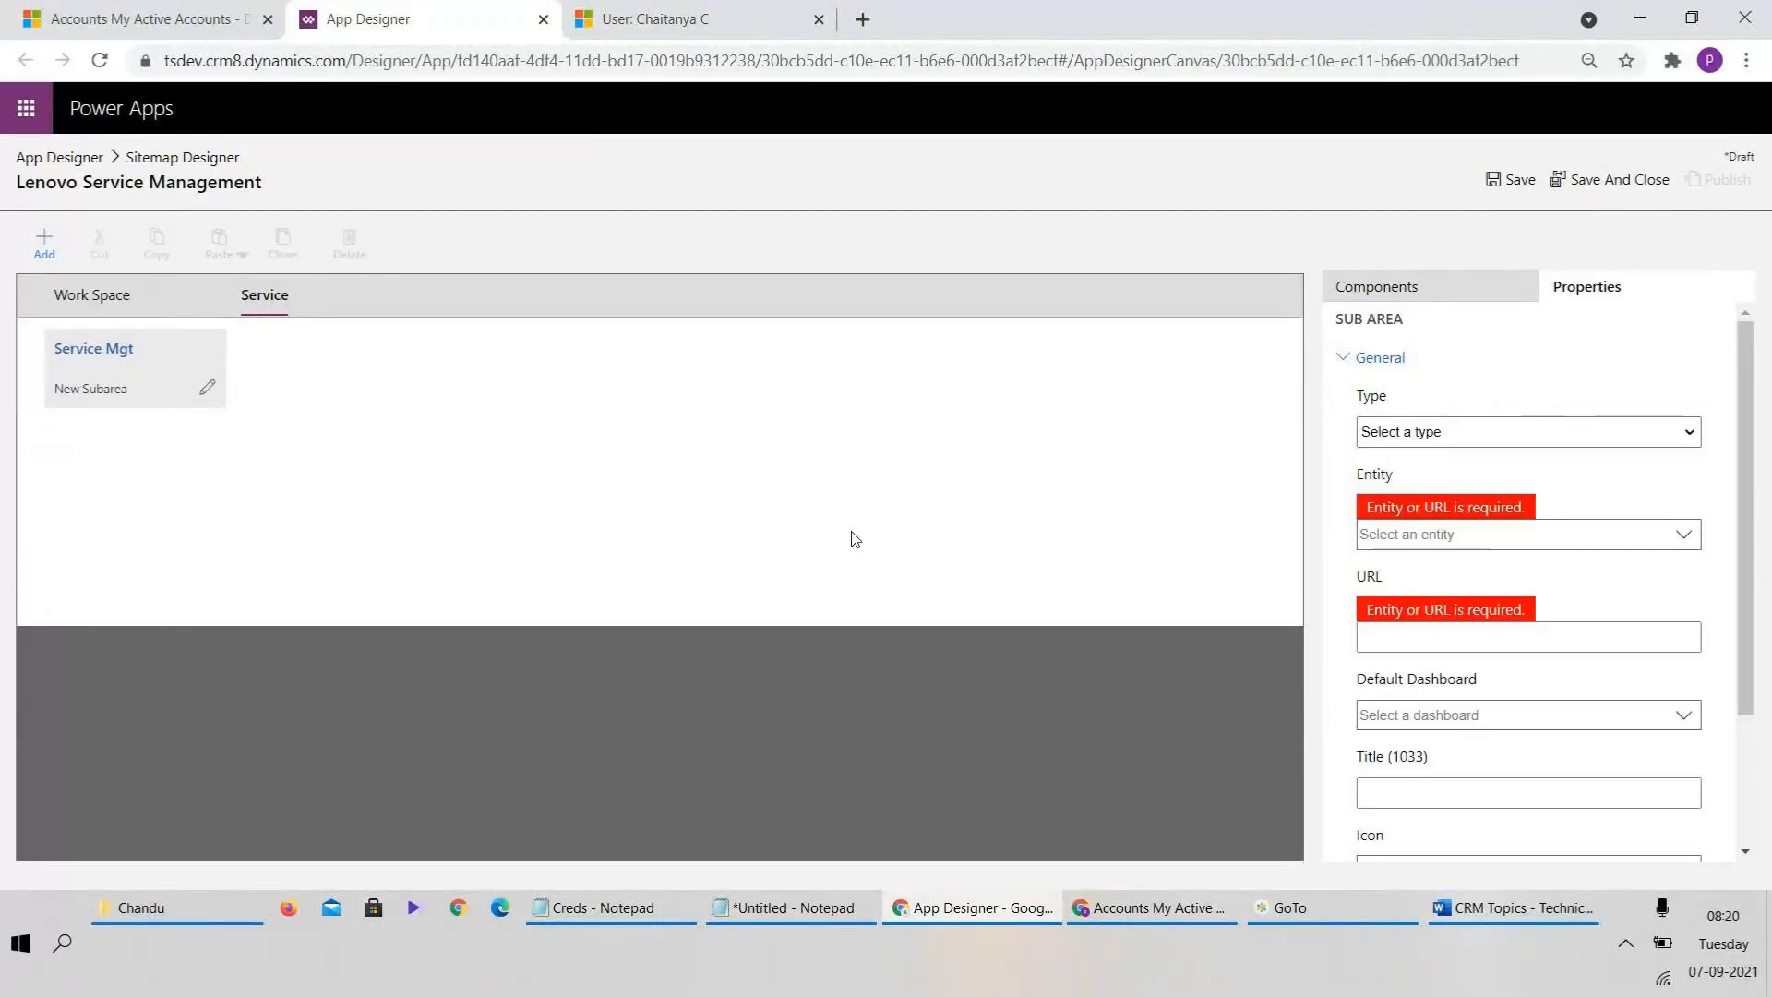
click(96, 388)
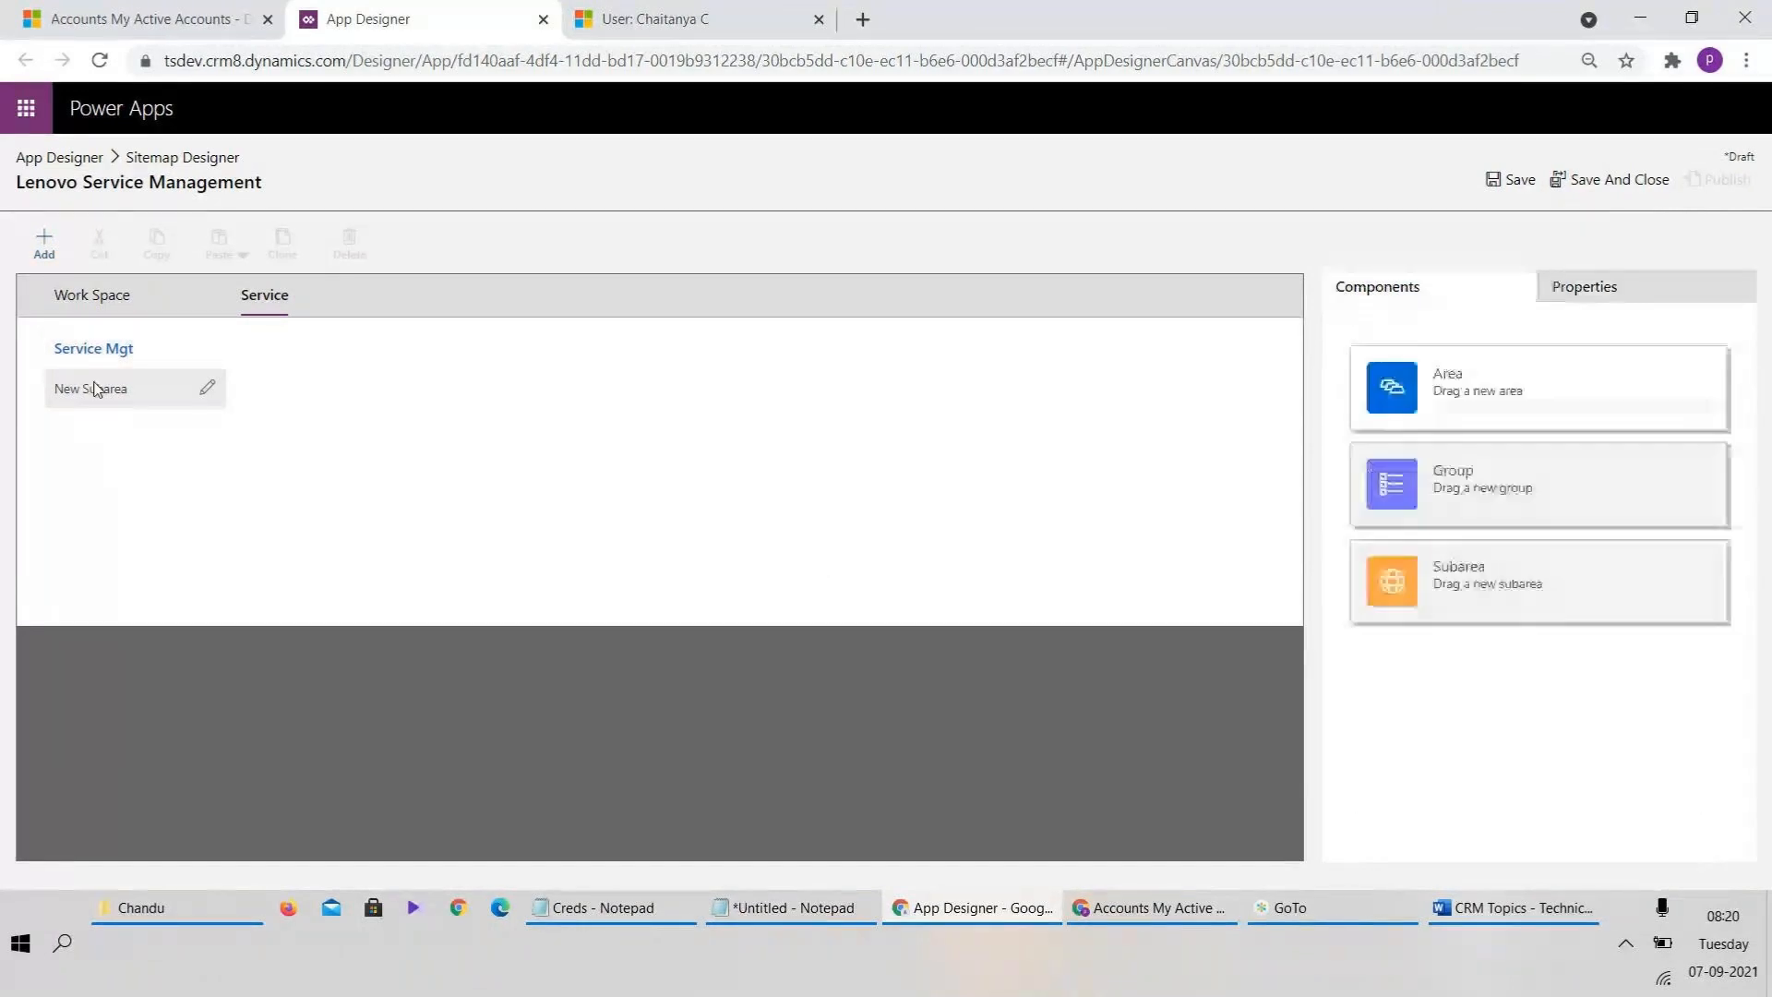
click(204, 388)
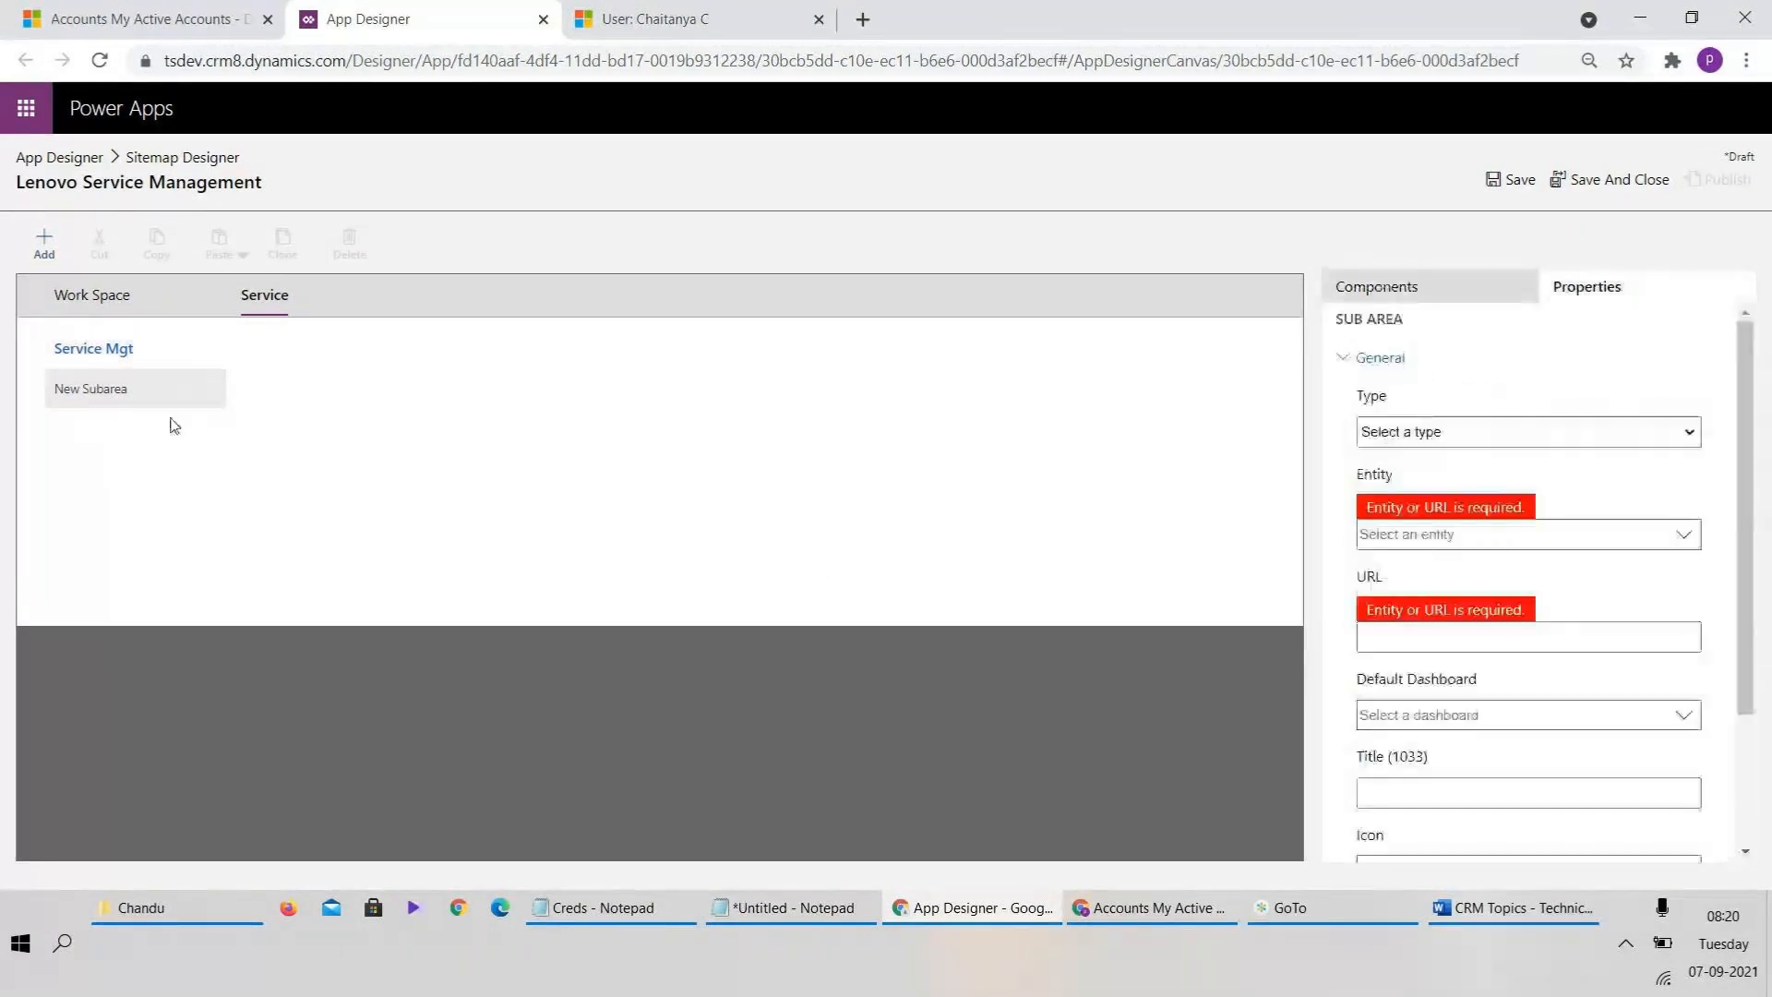
- Set the new subarea's type to Entity and its entity to Case, then save and publish the site map
click(1445, 293)
click(1672, 288)
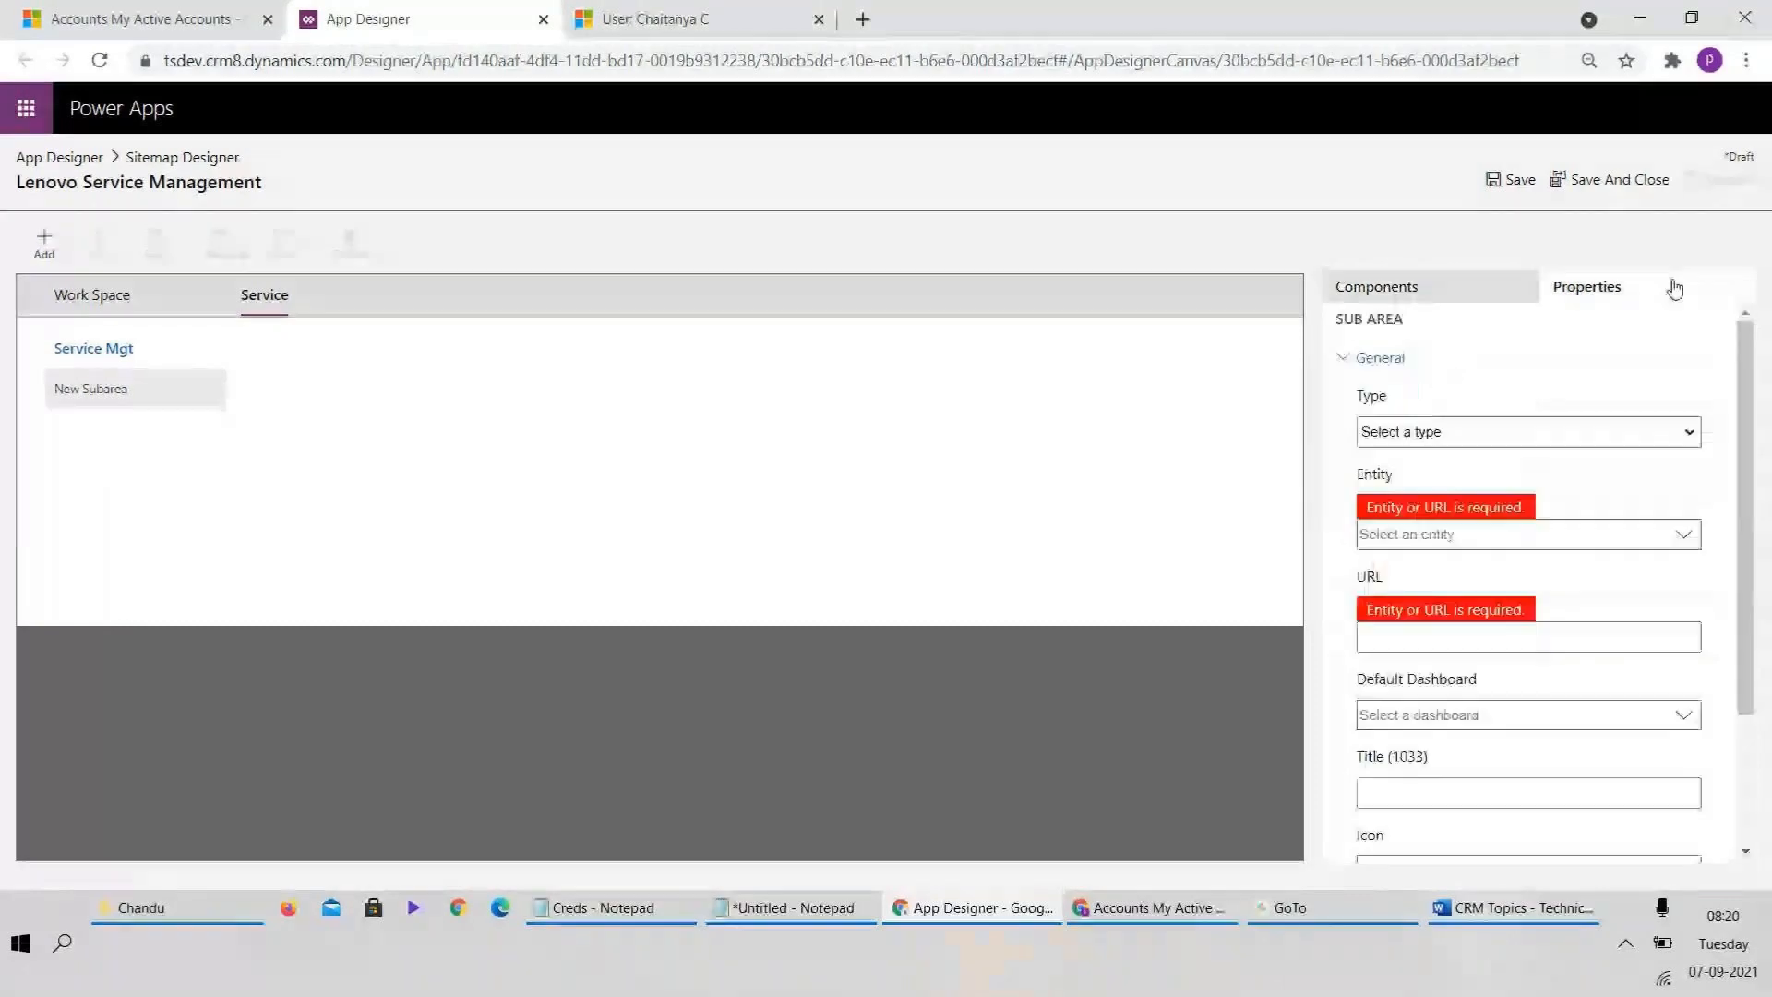
click(1486, 432)
click(1459, 530)
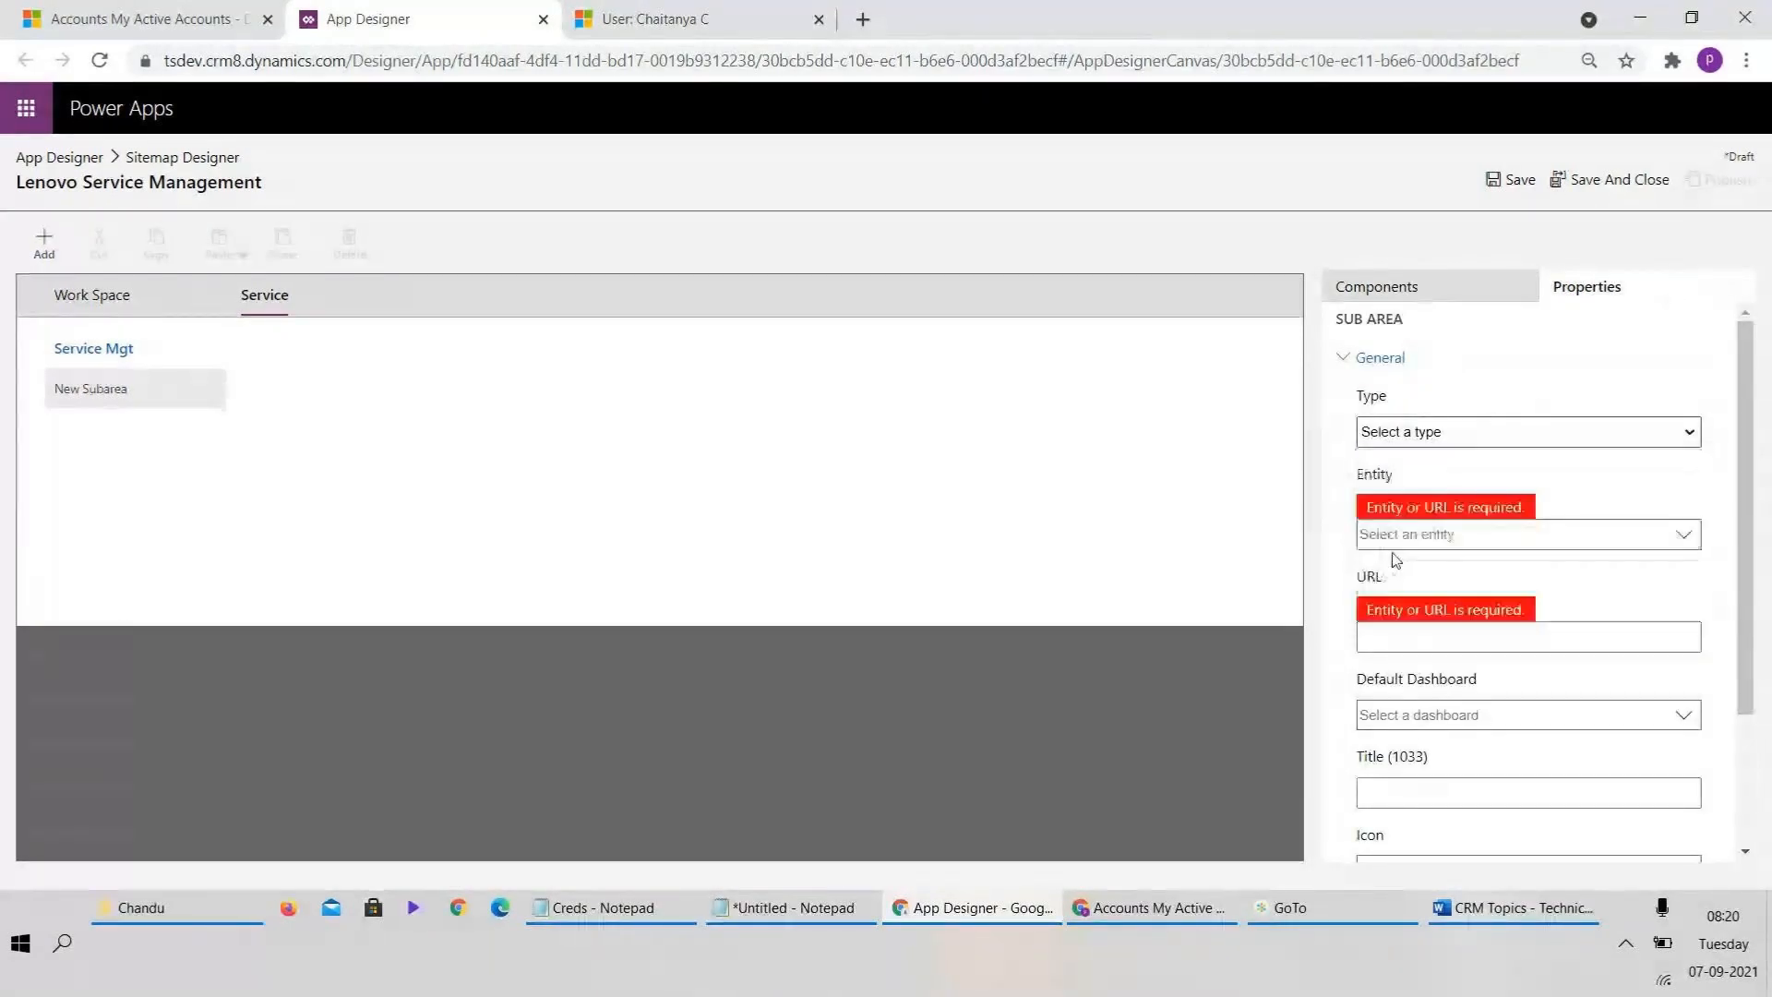
click(1443, 540)
text(case)
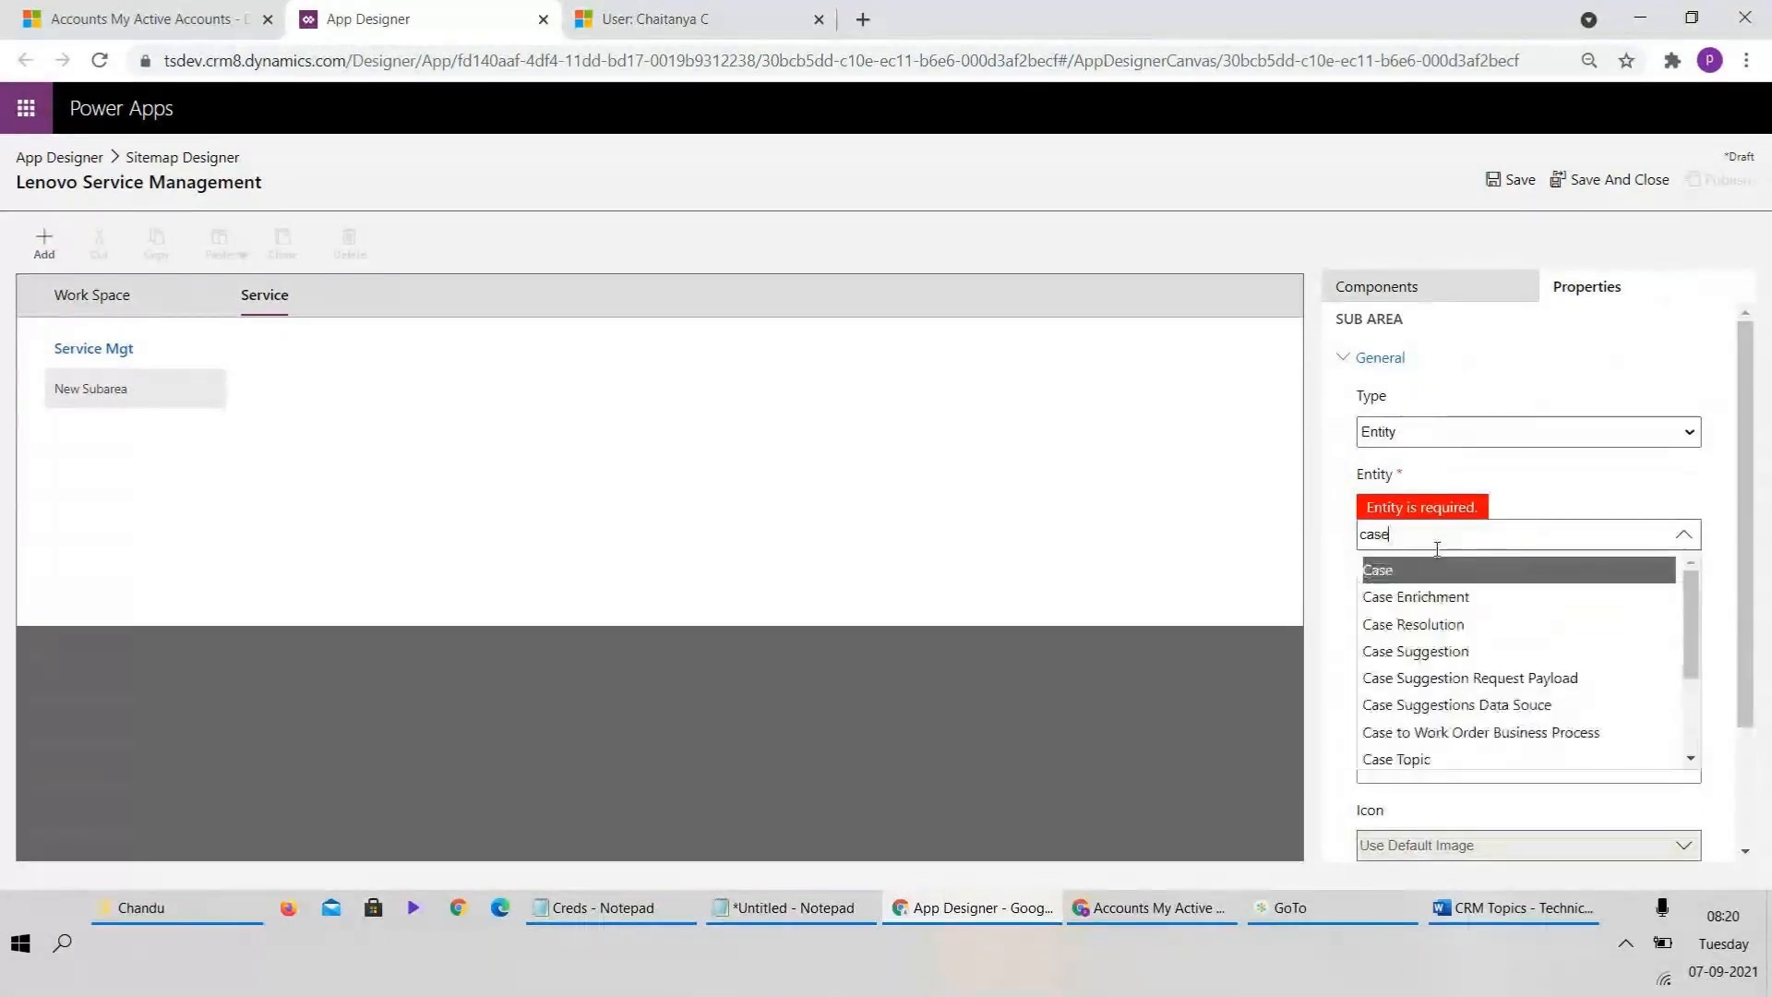
click(1428, 570)
click(1586, 183)
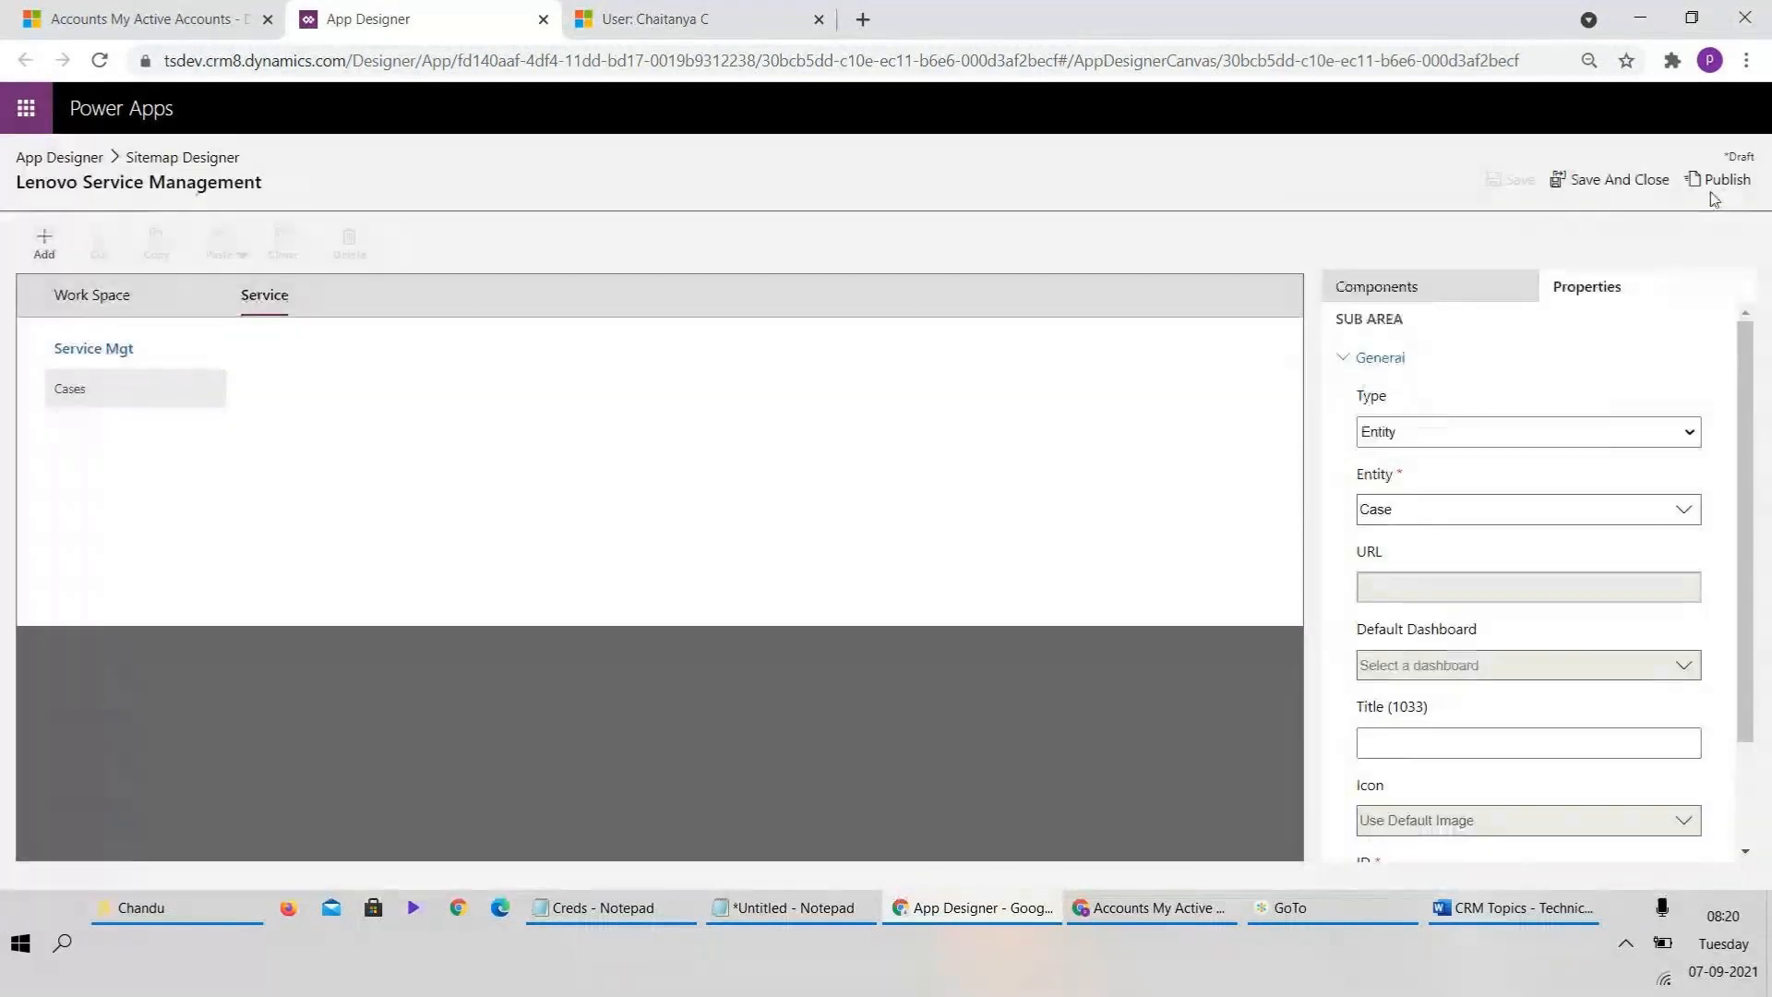
click(1711, 182)
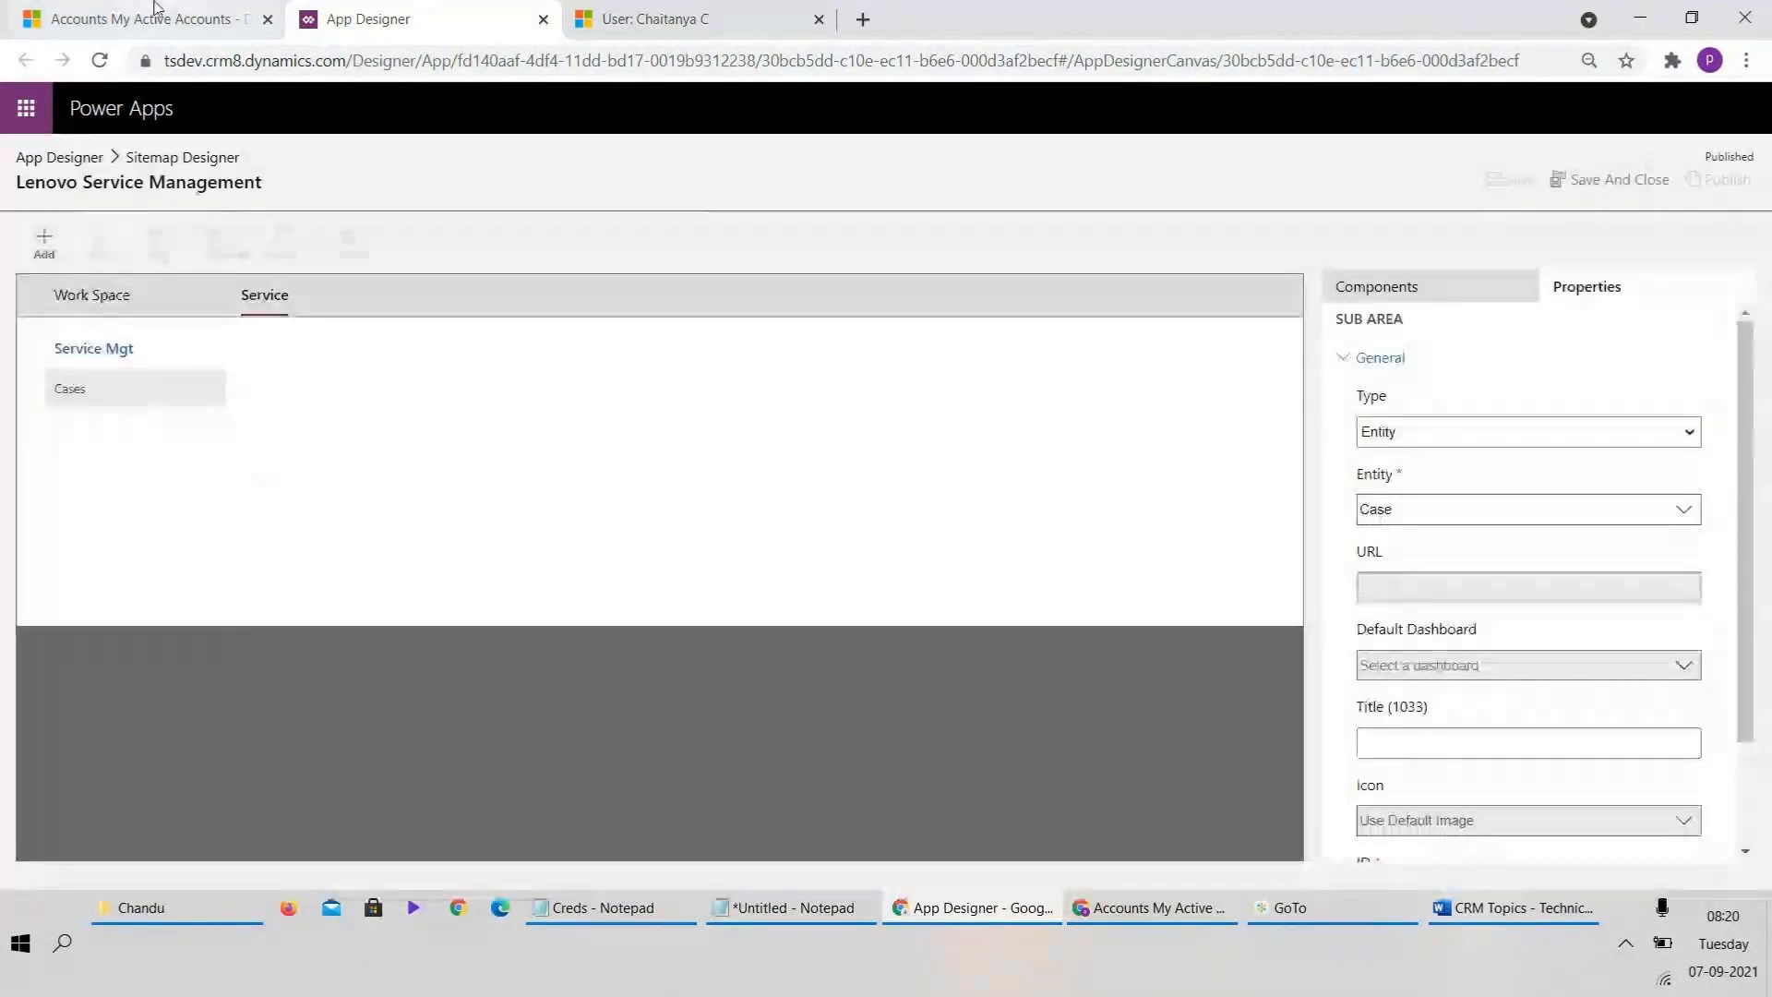
- Reopen the Lenovo Service Management app from the Dynamics 365 apps list and show its Service area
click(154, 7)
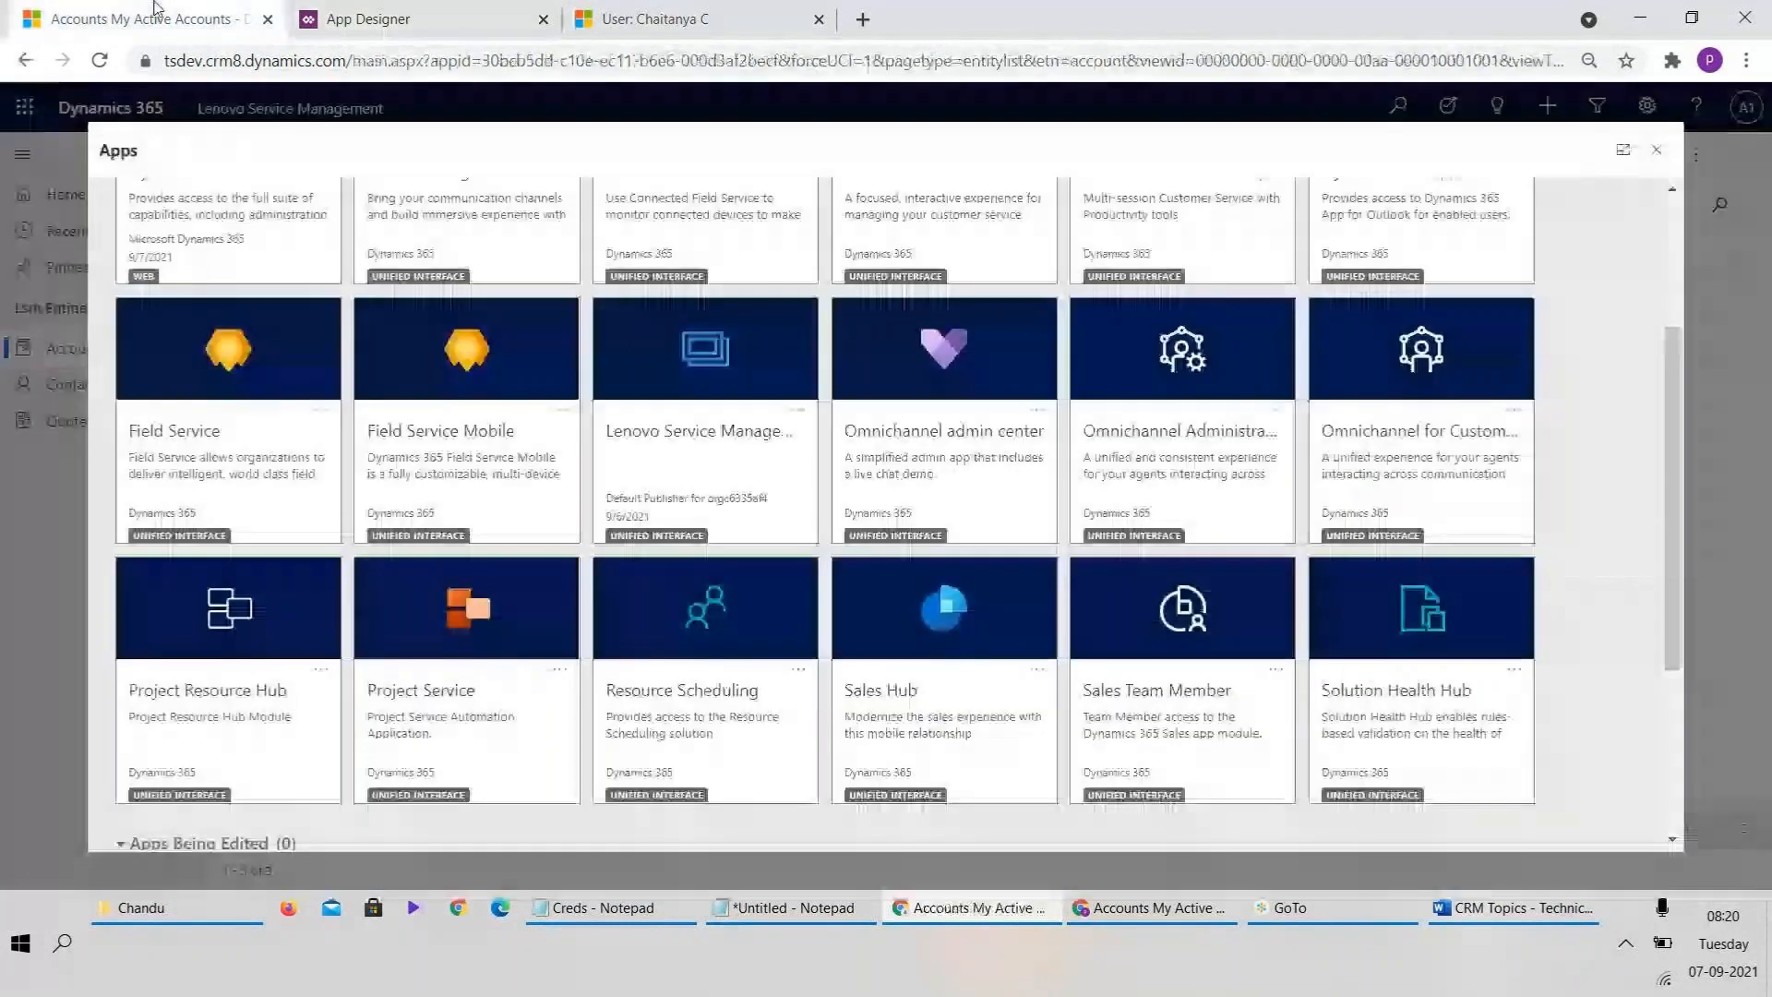
click(720, 429)
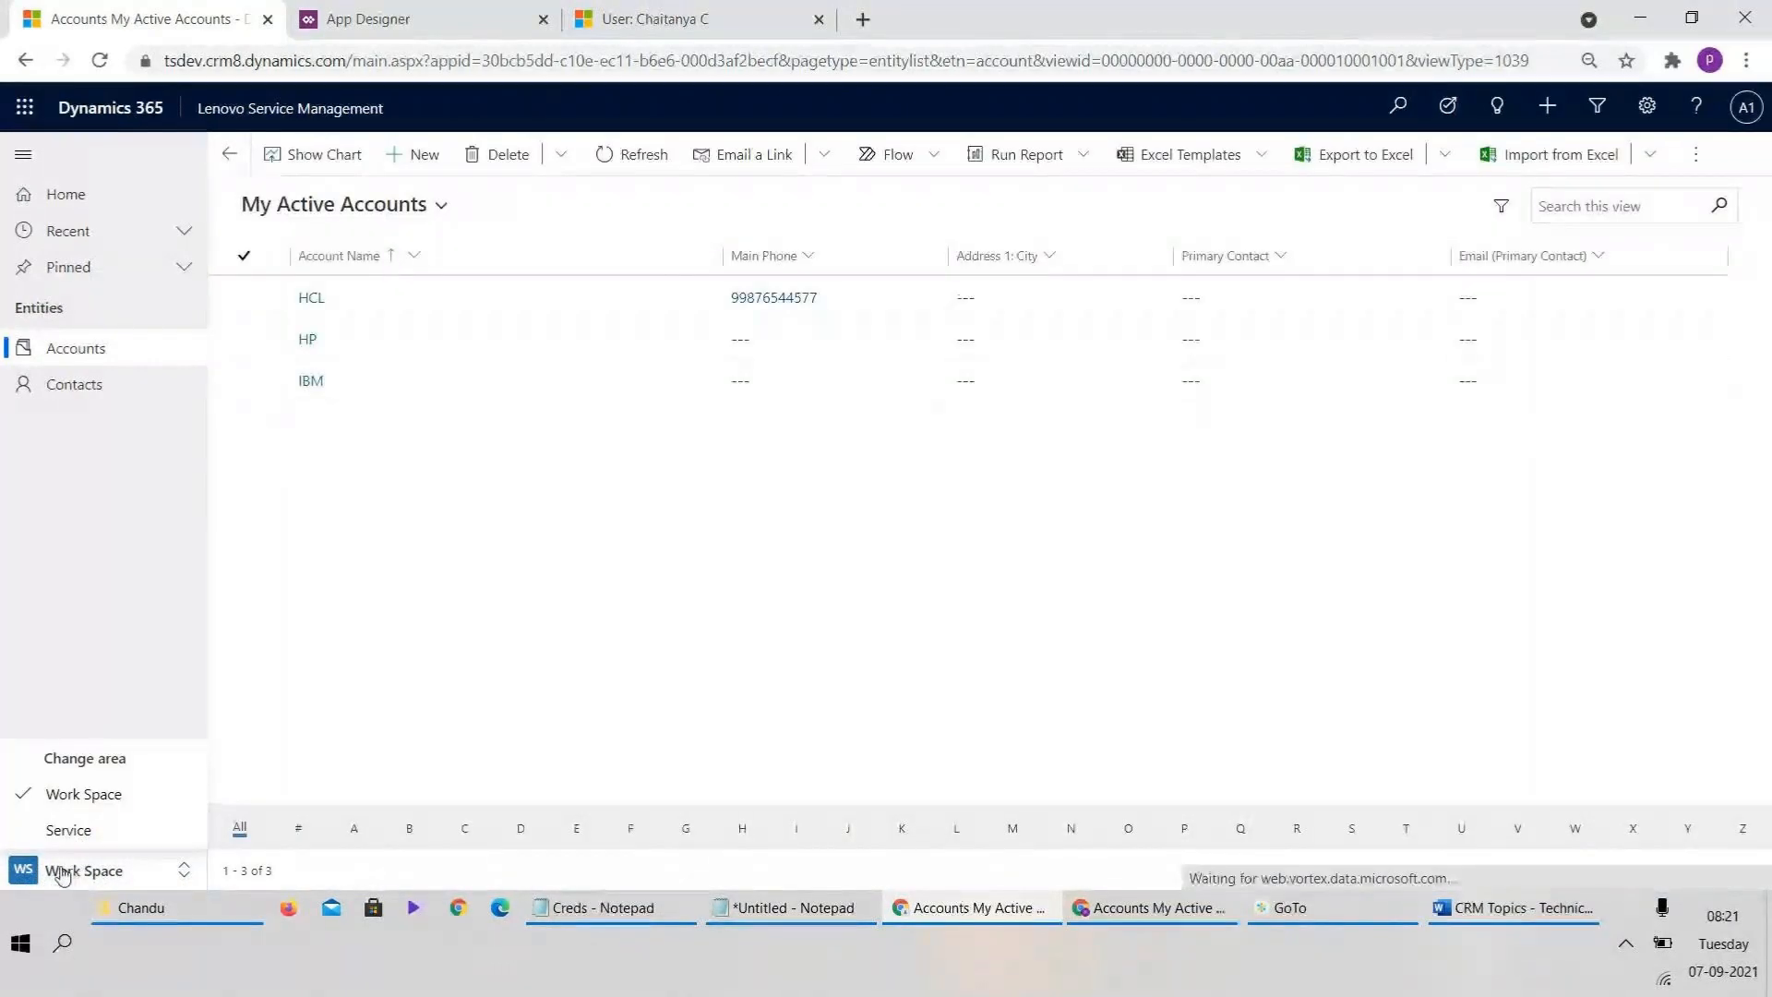
click(133, 835)
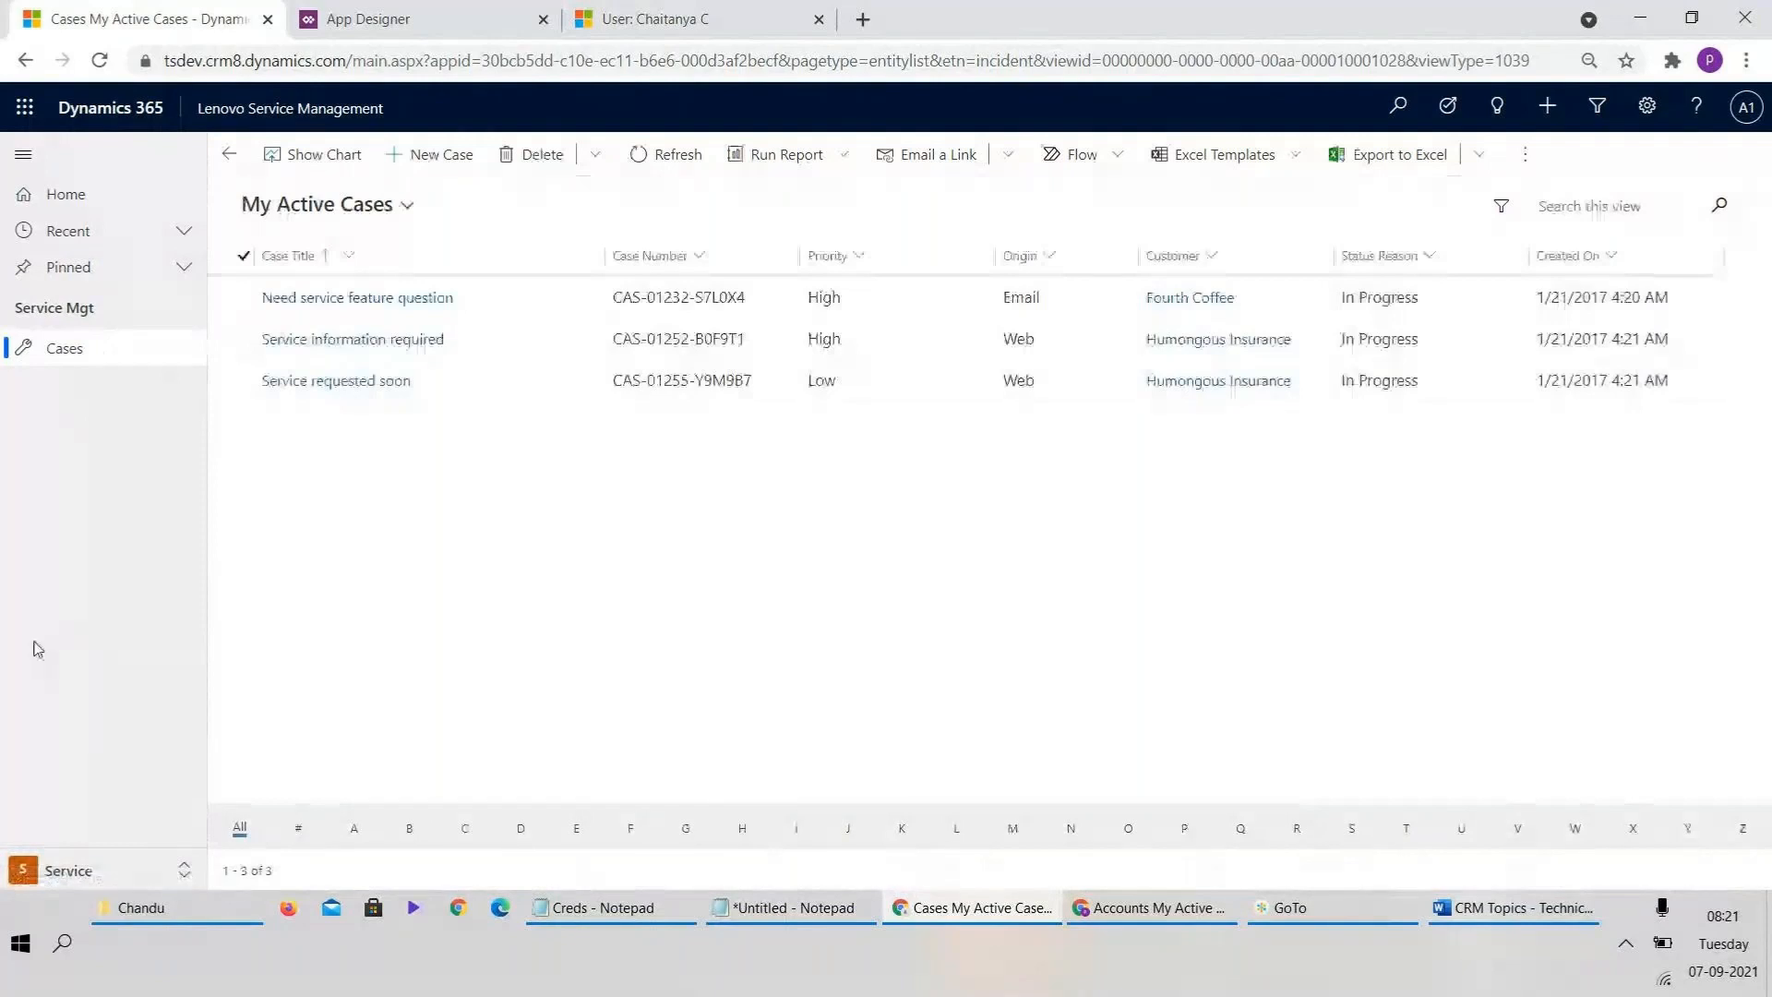
- Alternate between the Work Space and Service areas to compare their entities, ending on the Service area's cases
click(112, 877)
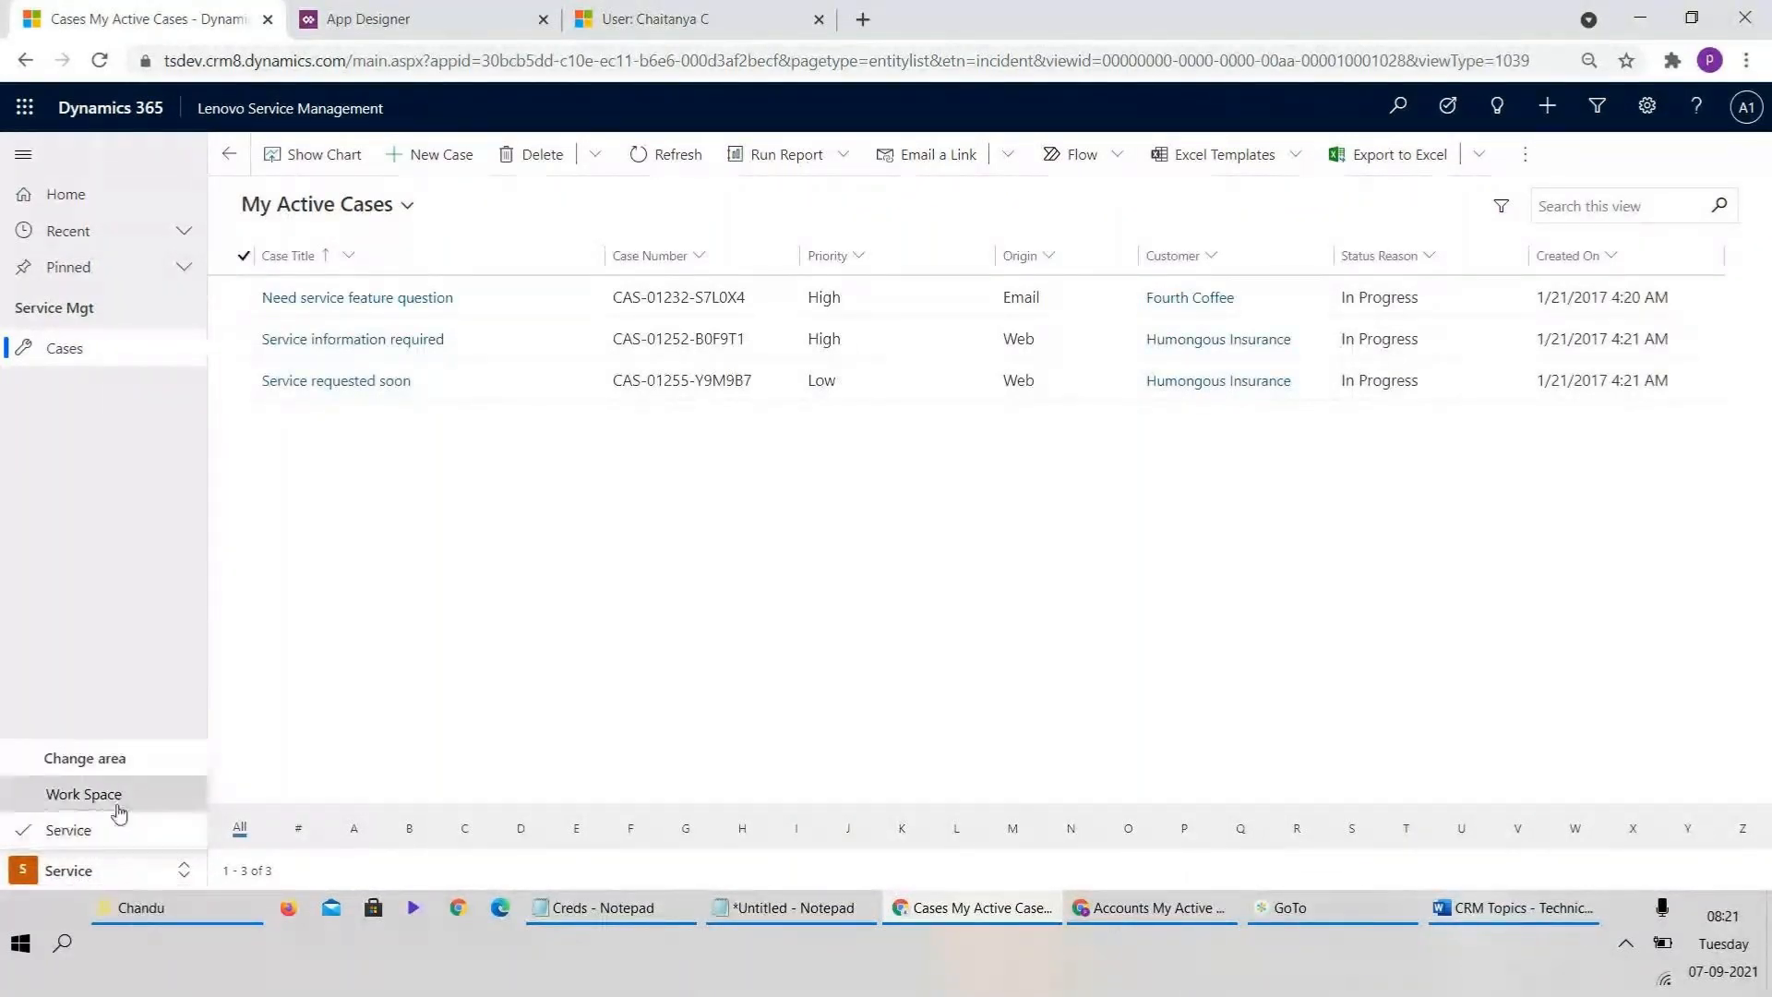
click(118, 812)
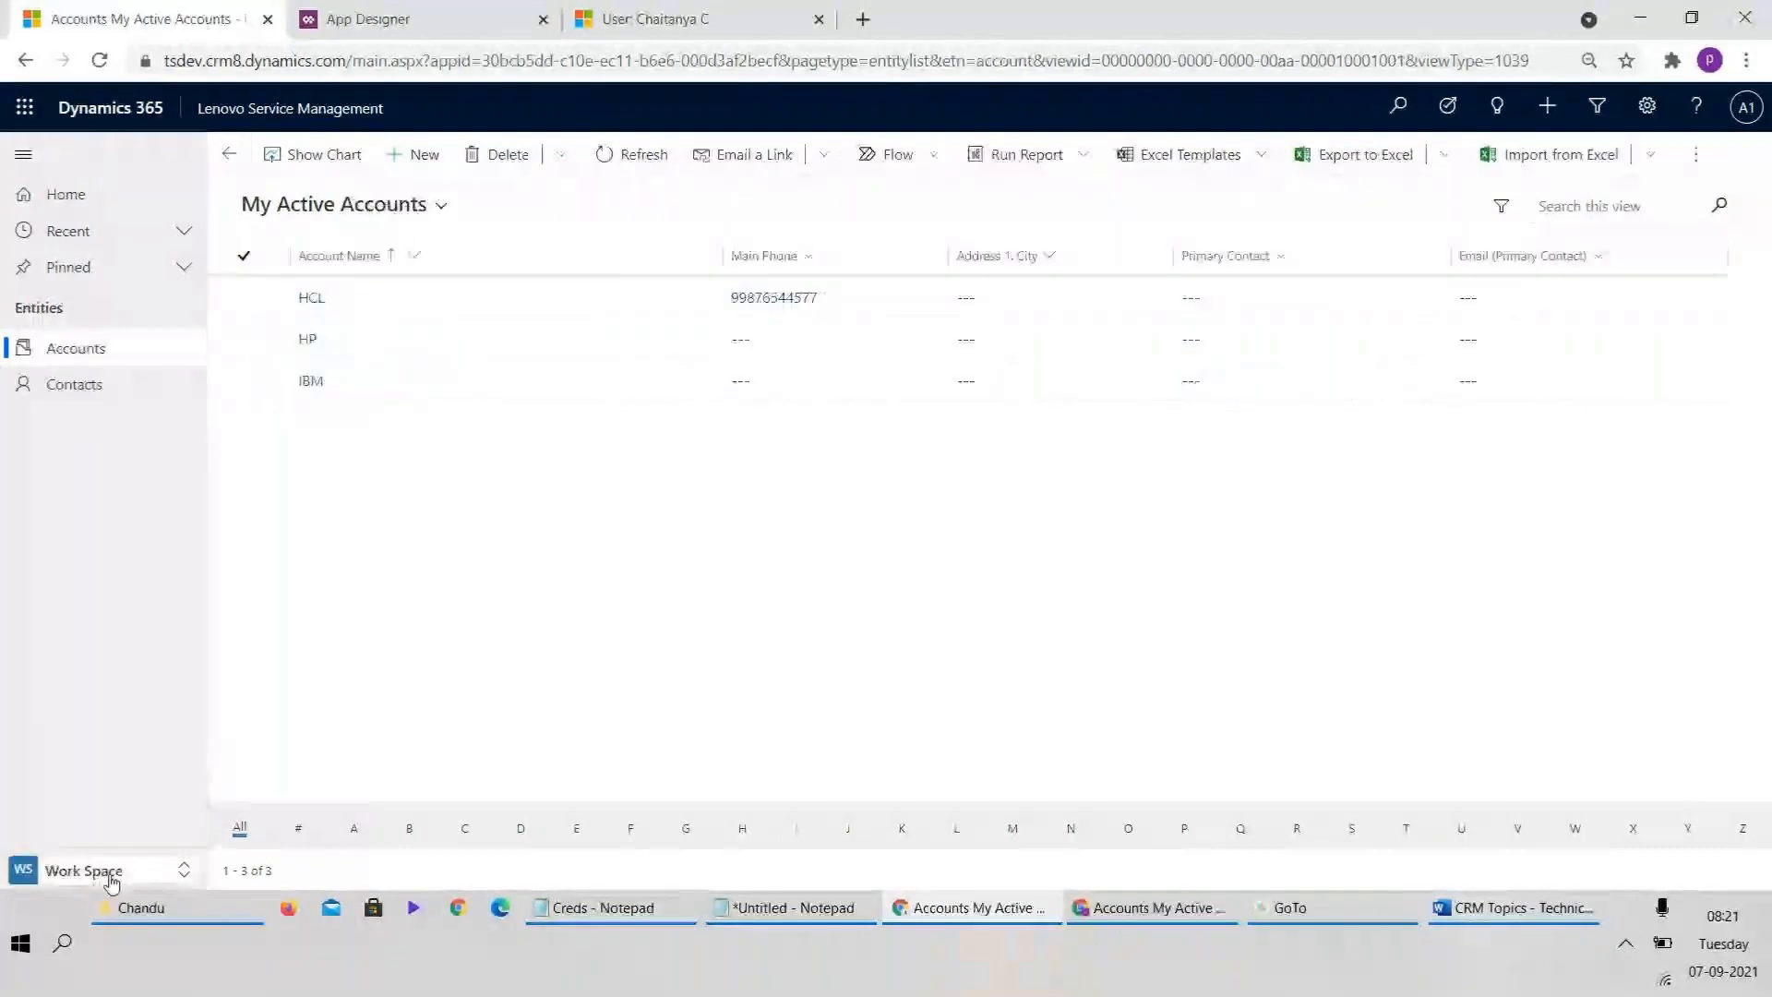
click(110, 869)
click(68, 830)
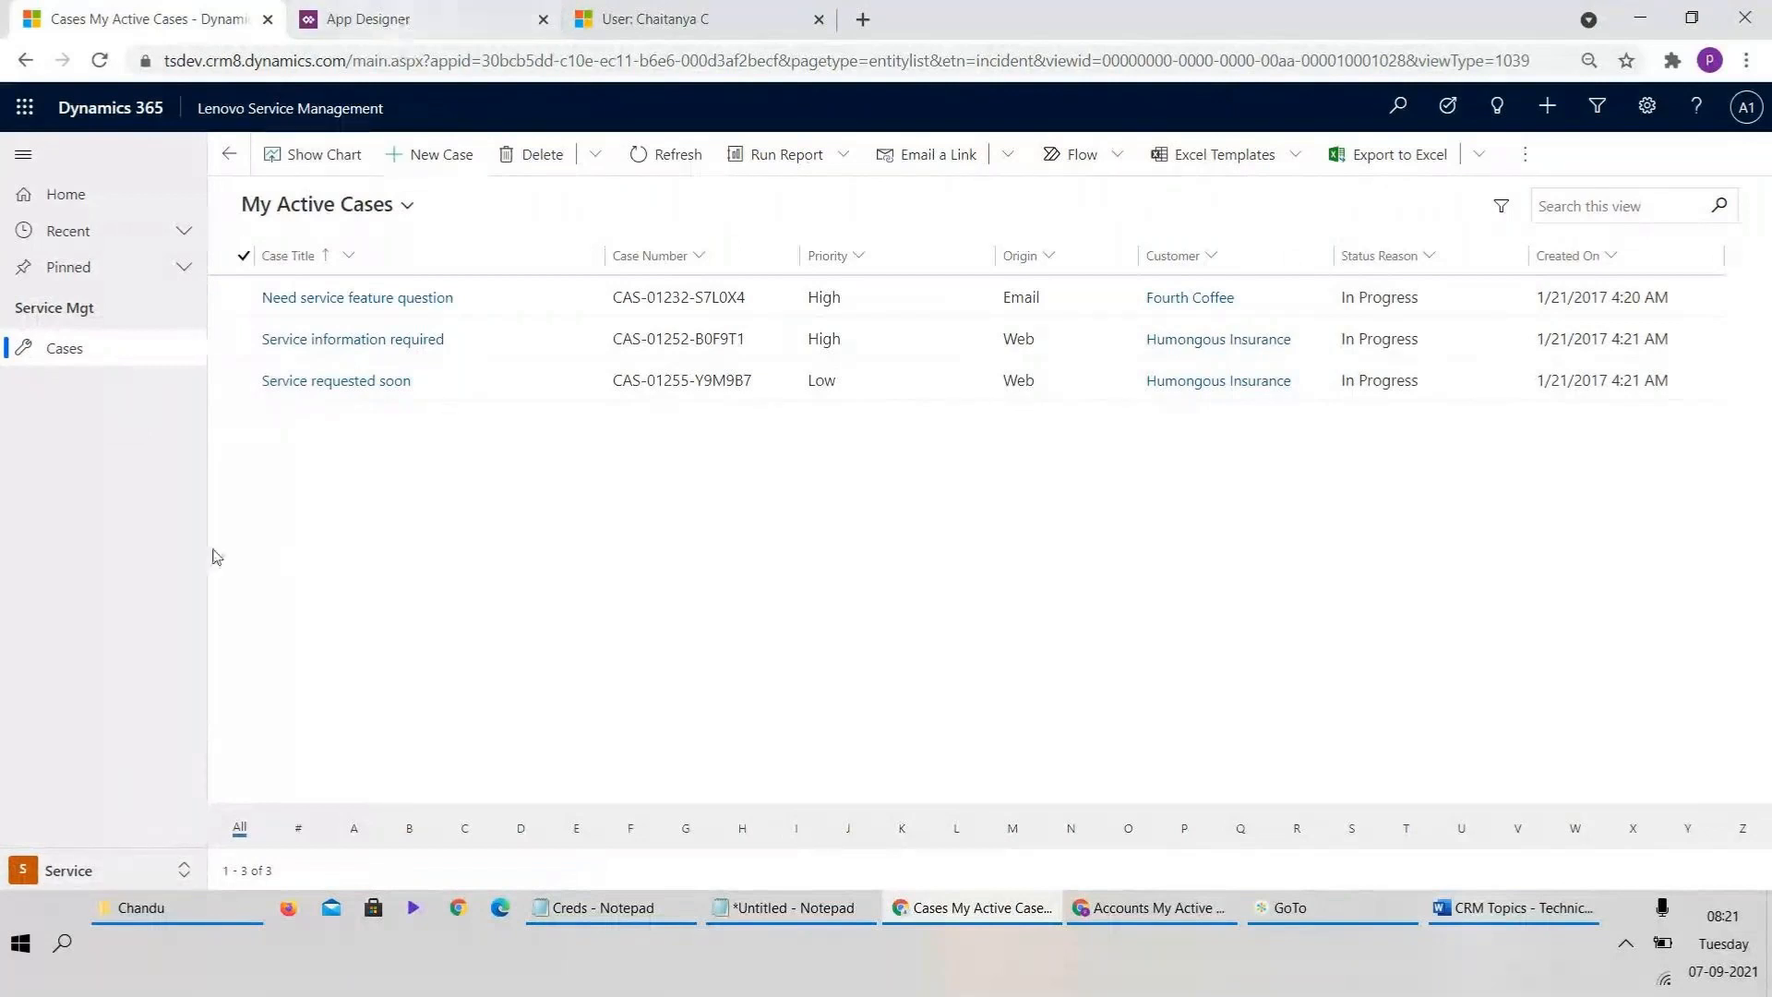
click(83, 870)
click(83, 792)
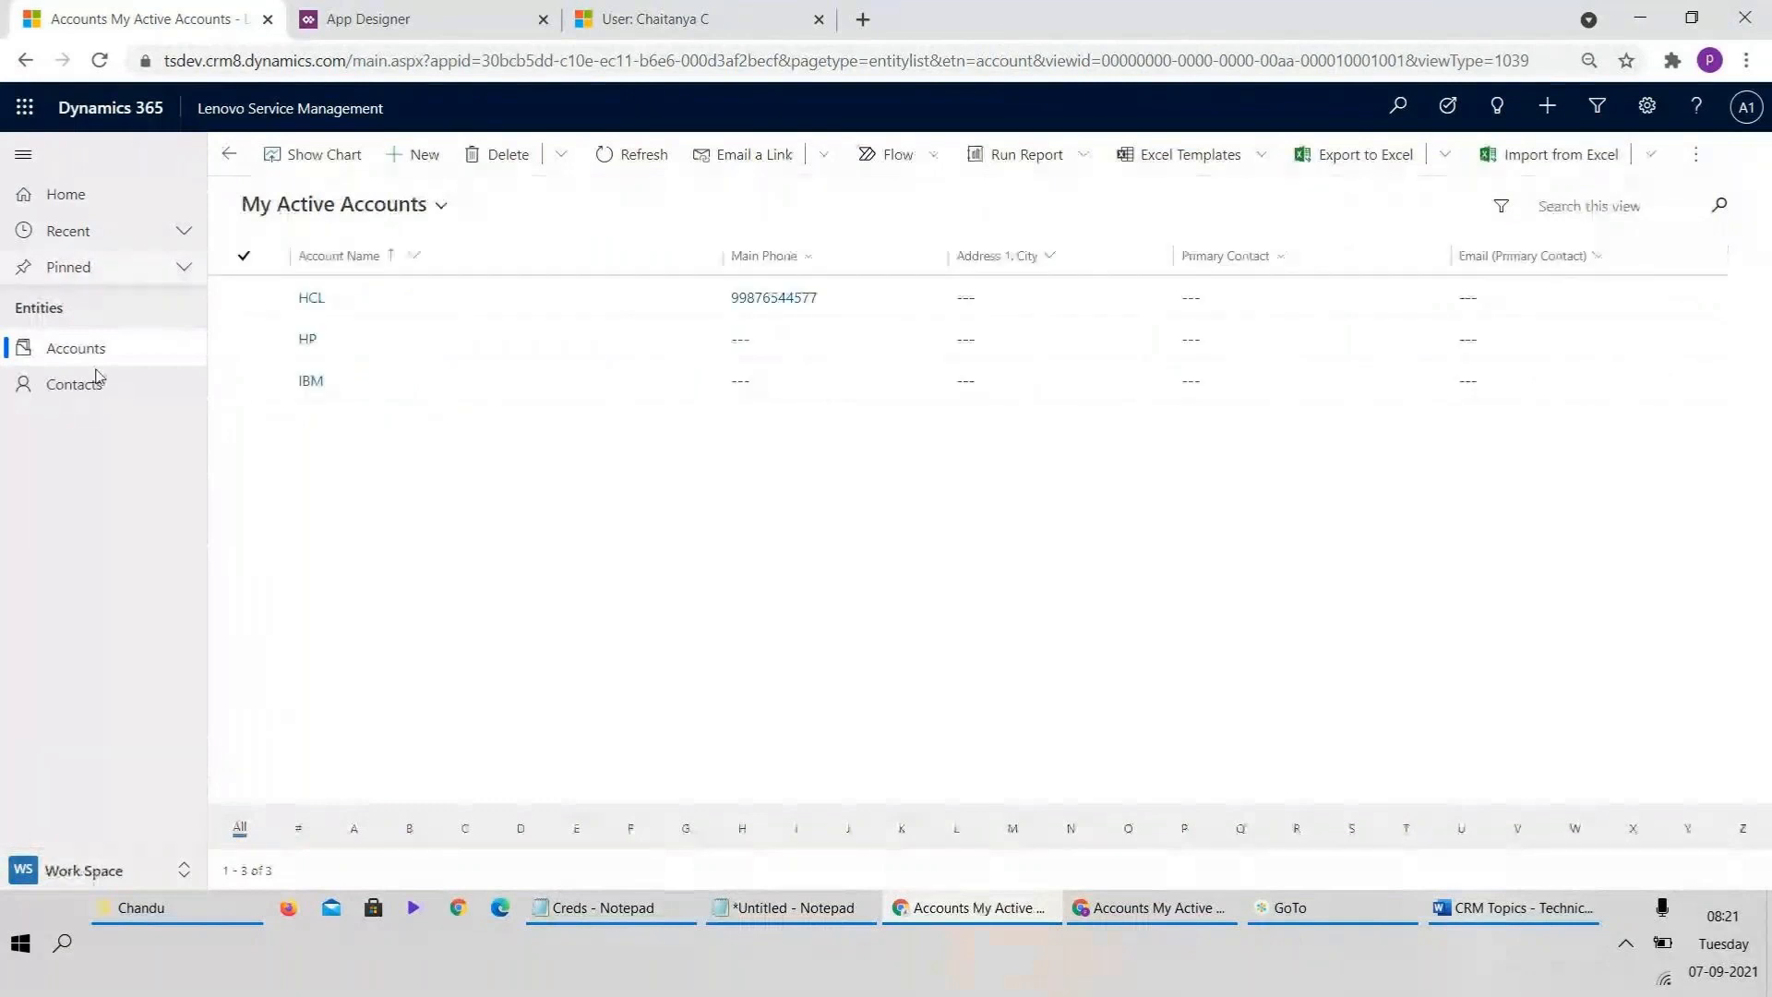
click(129, 870)
click(69, 829)
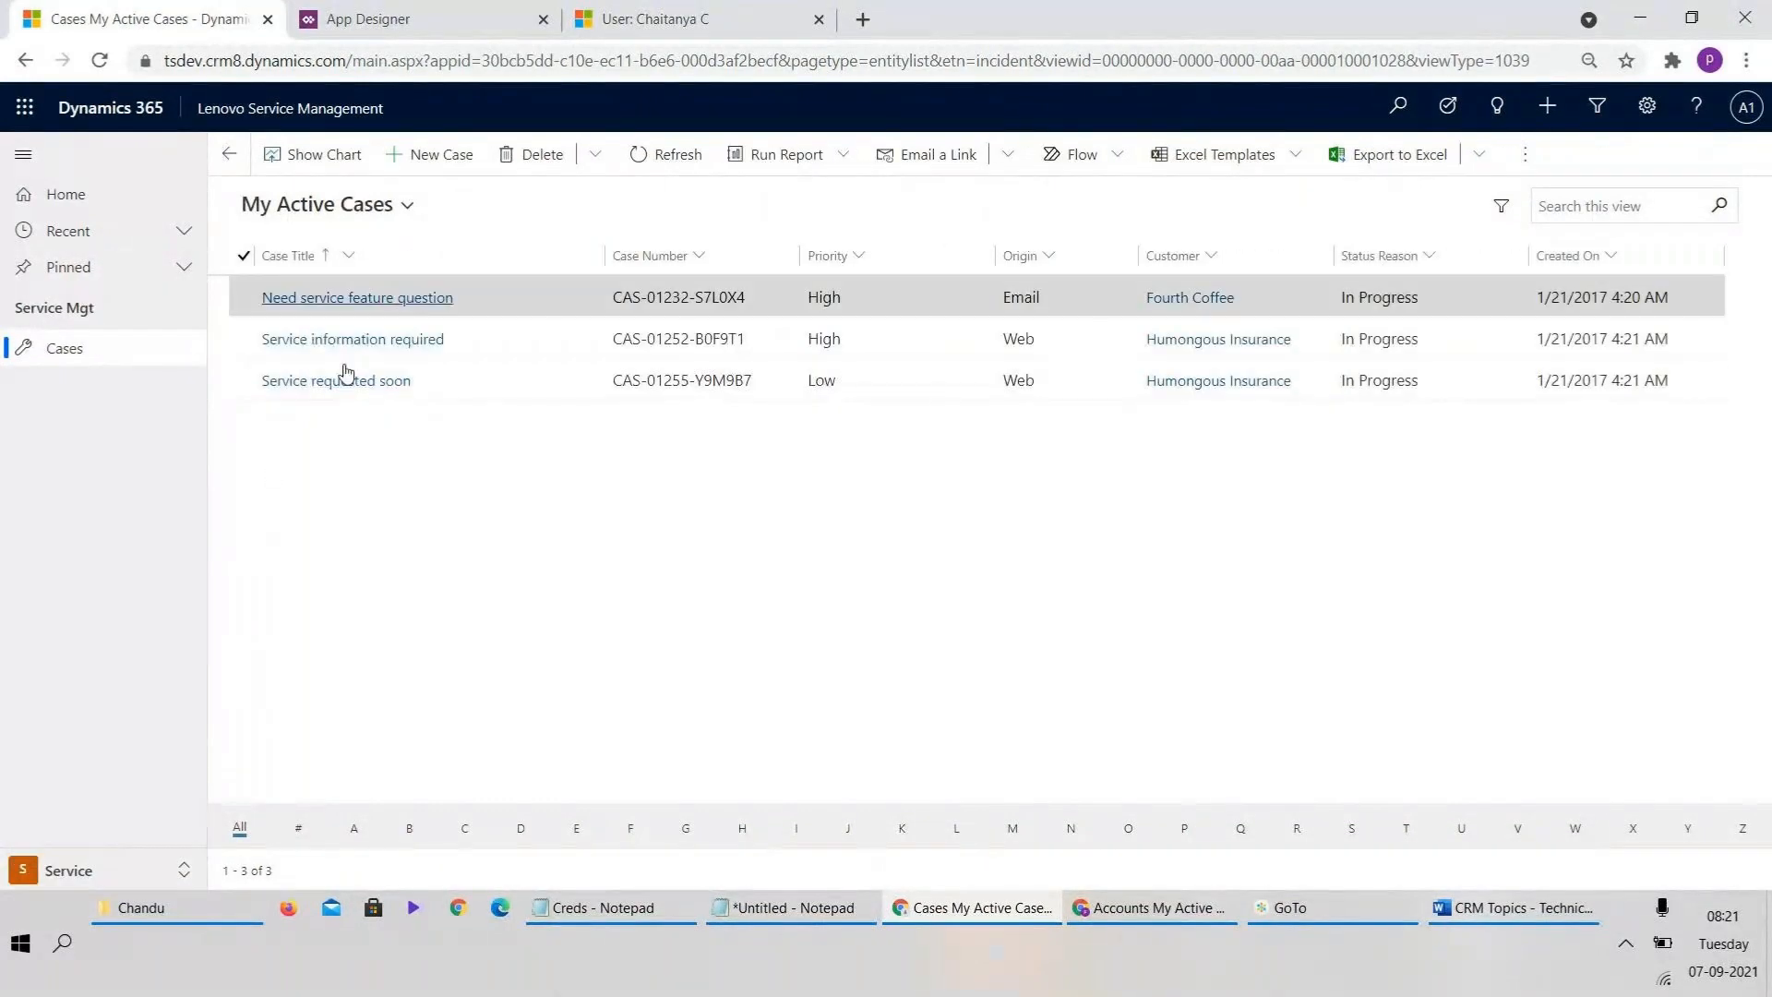